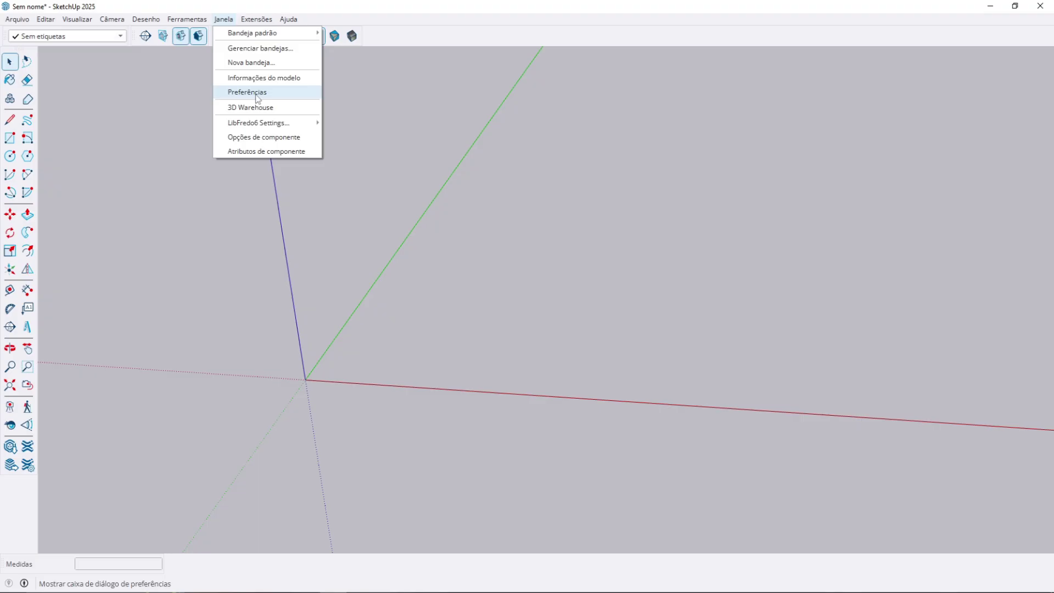
- In the shortcut preferences, filter the functions for "criar", select Editar/Criar grupo and enter Ctrl+G as its shortcut
click(250, 95)
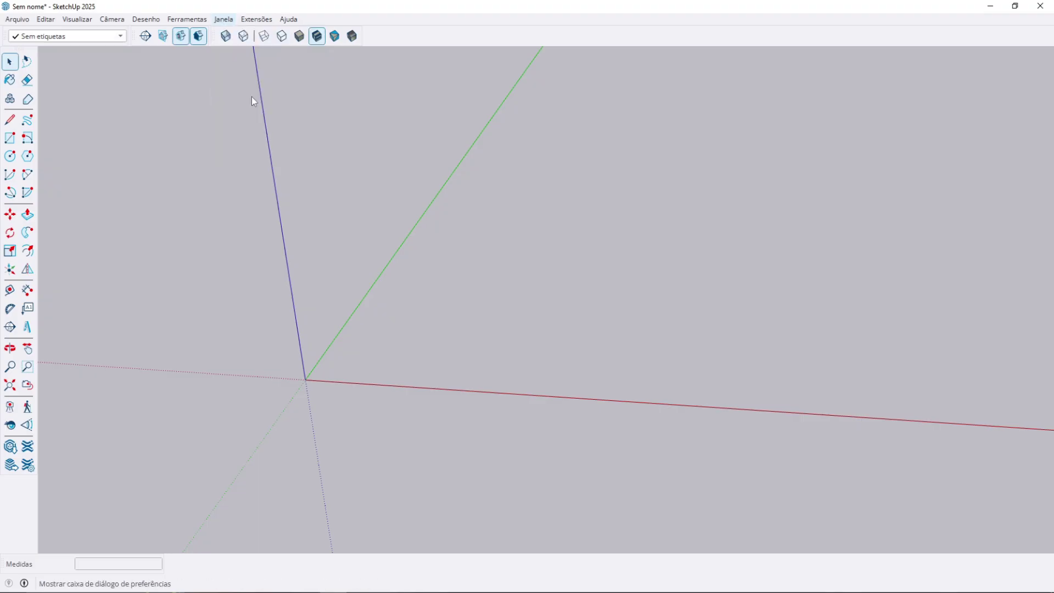
click(295, 171)
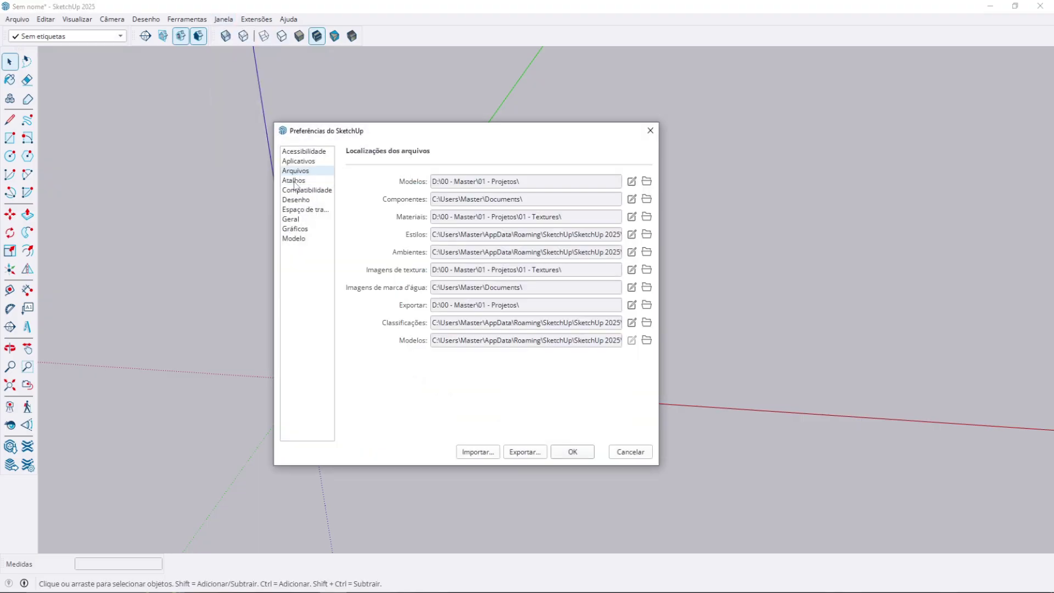
click(294, 181)
click(414, 154)
text(criar)
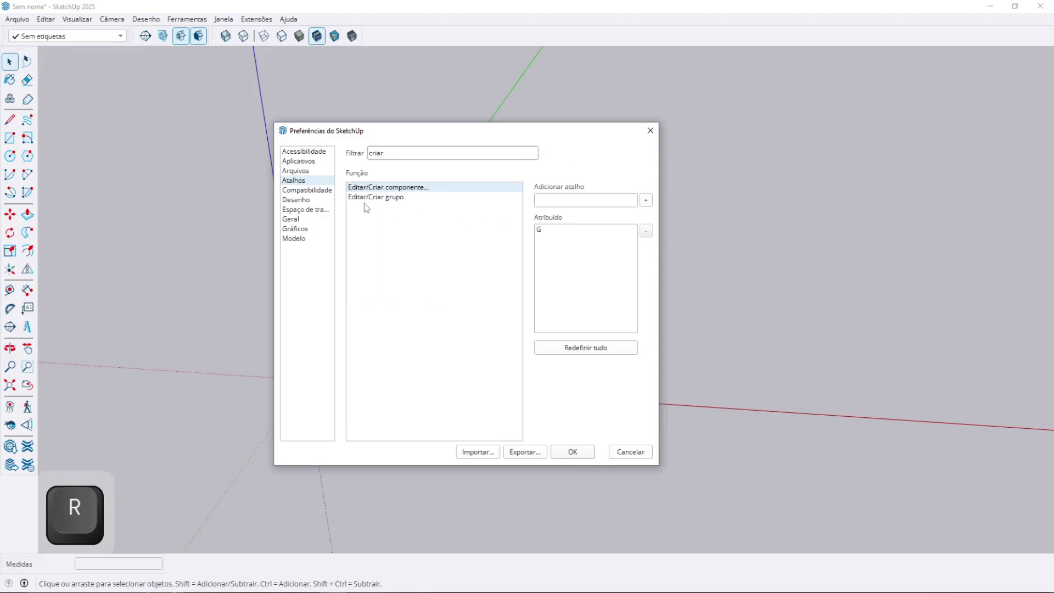
click(366, 197)
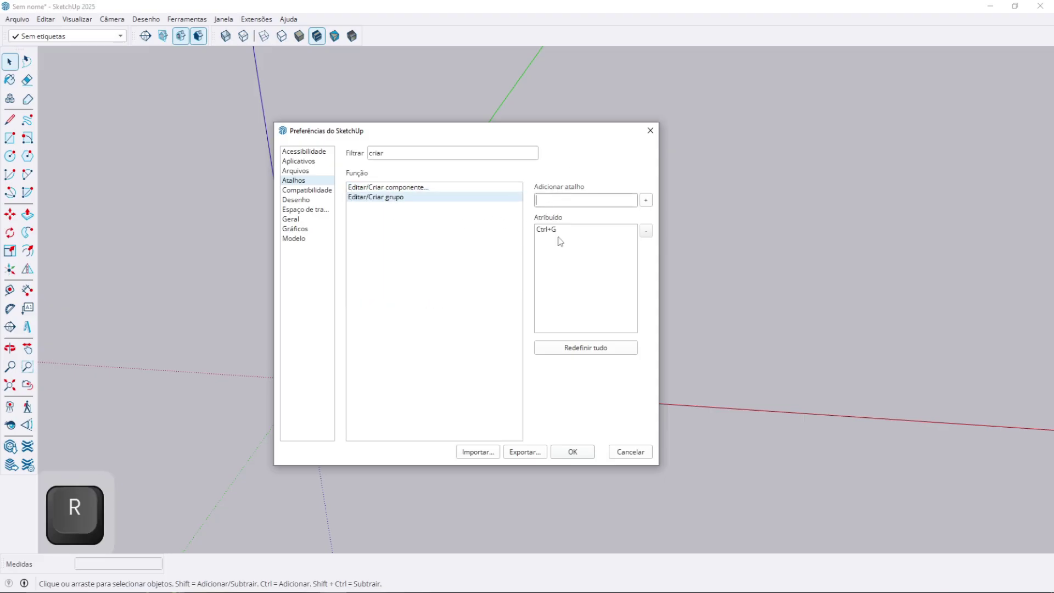
key(ctrl+g)
key(ctrl+g)
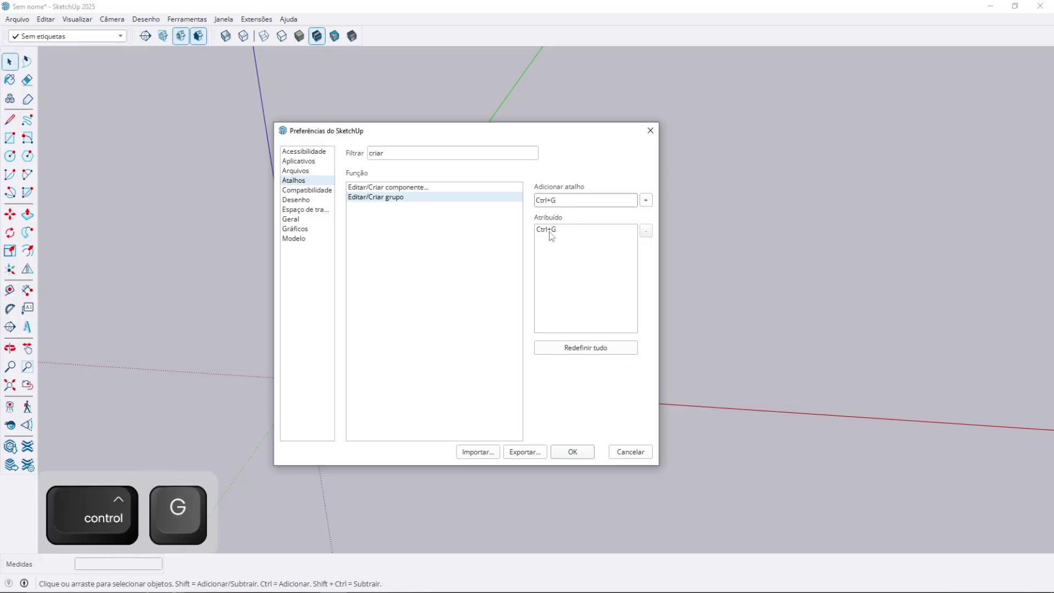
- Filter the shortcut functions for "colar", select Editar/Colar no local and enter Ctrl+F as its shortcut
double_click(426, 153)
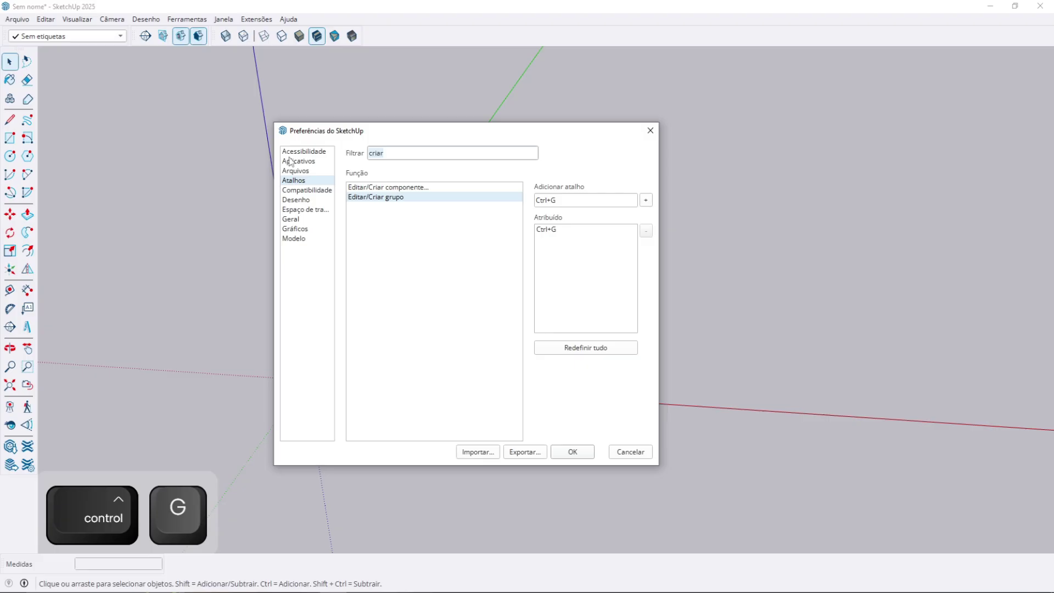
text(colar)
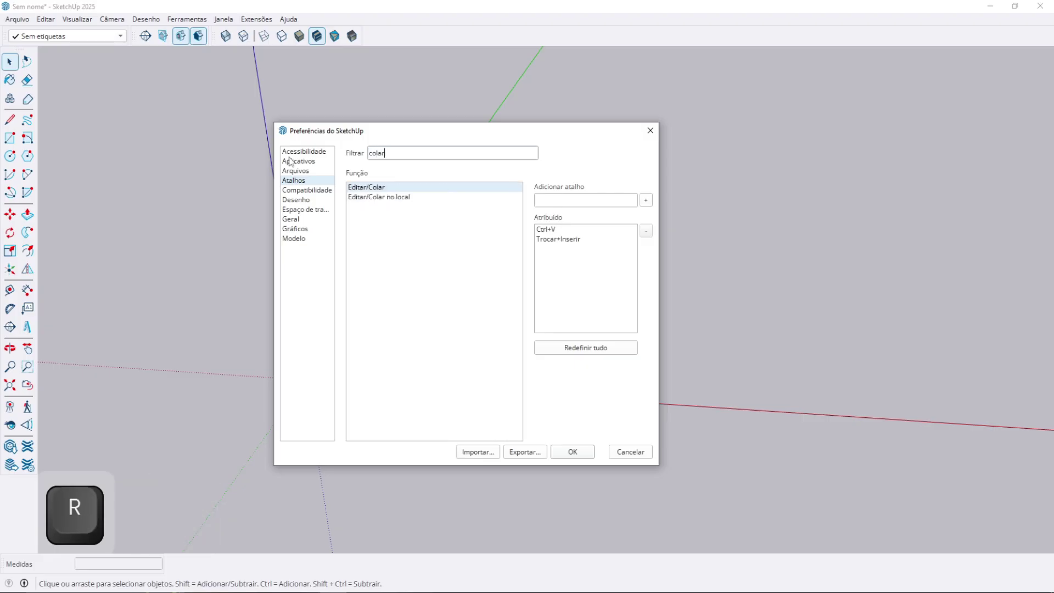
click(392, 197)
click(554, 201)
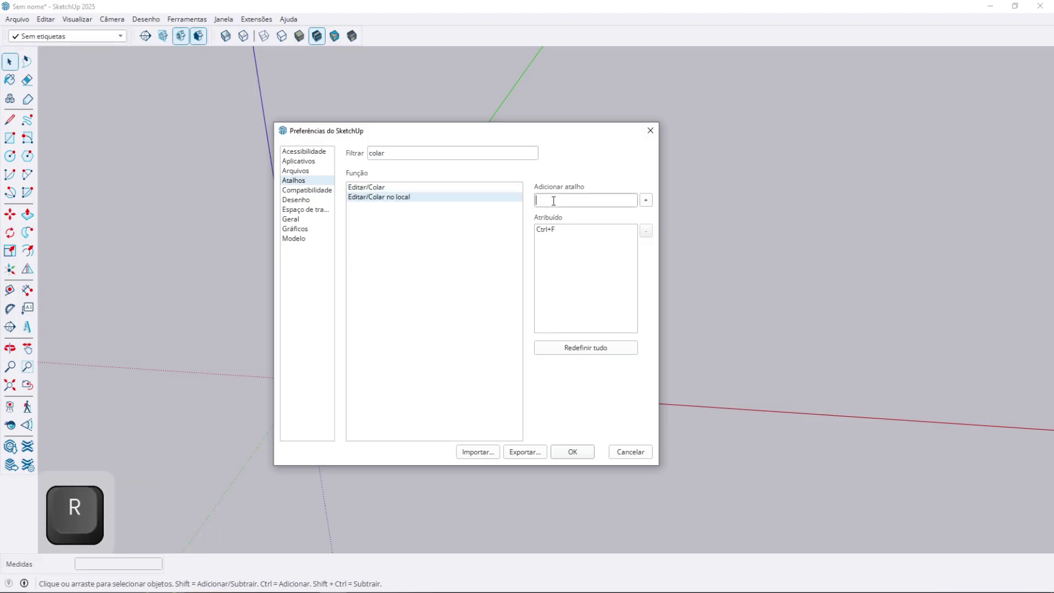
key(ctrl)
key(ctrl+f)
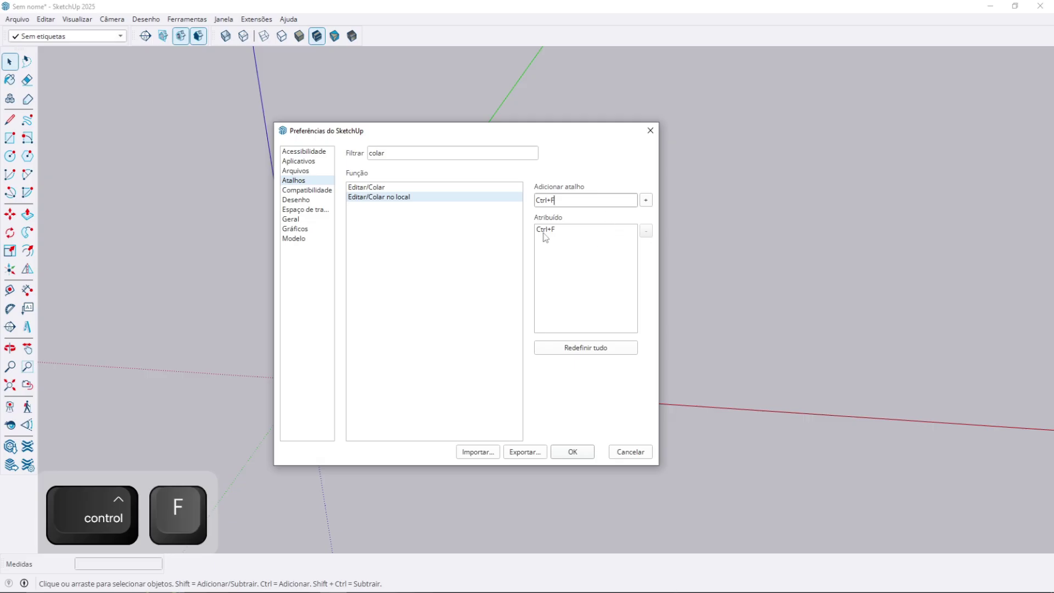
- Filter the shortcut functions for "ocultar" and examine the shortcuts assigned to Editar/Ocultar
click(412, 152)
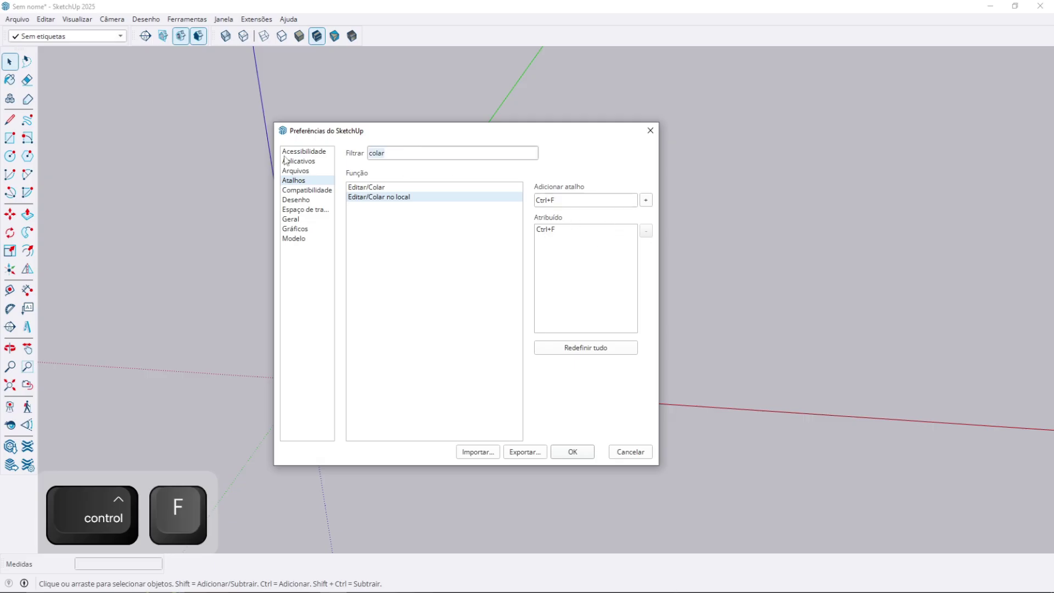
text(ocultar)
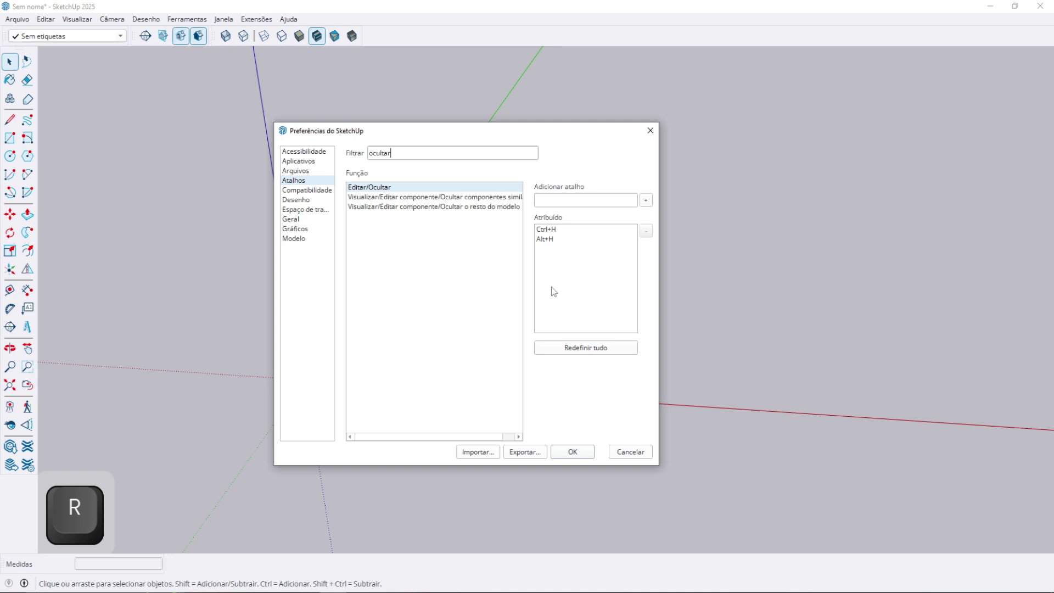
click(557, 200)
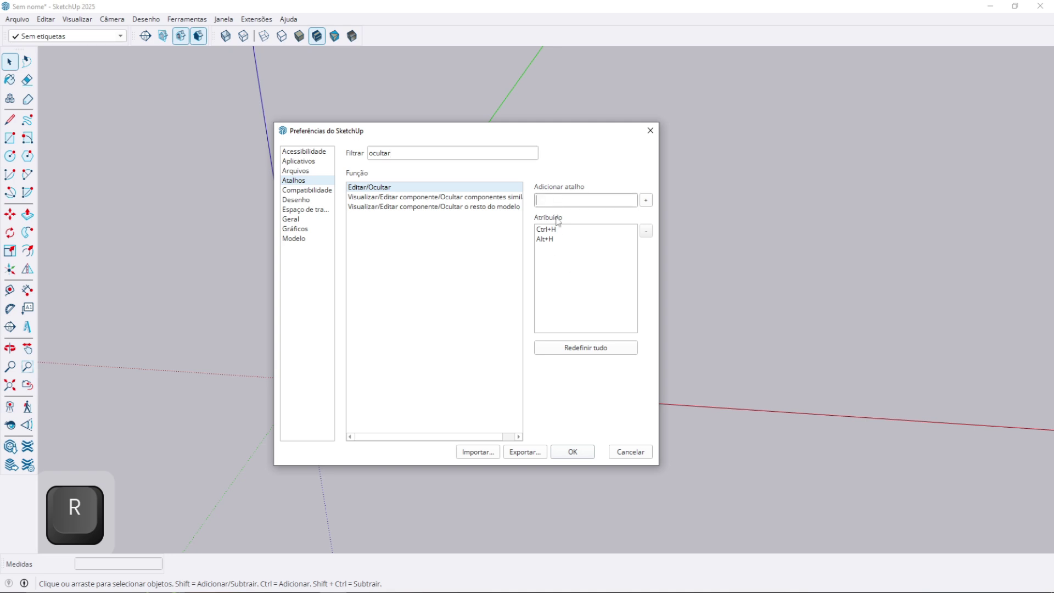
key(ctrl)
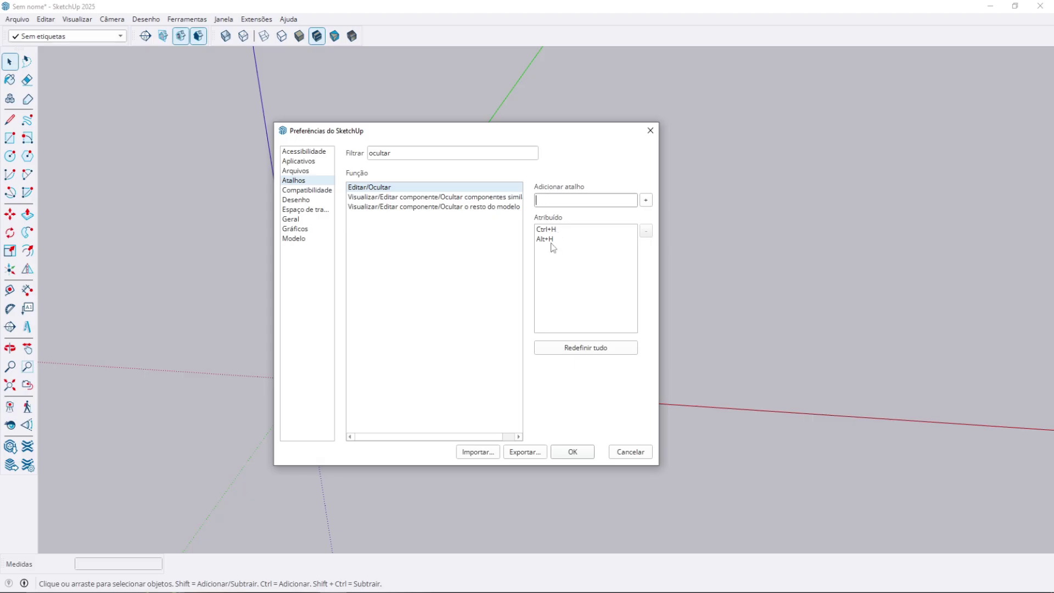
click(552, 242)
click(550, 230)
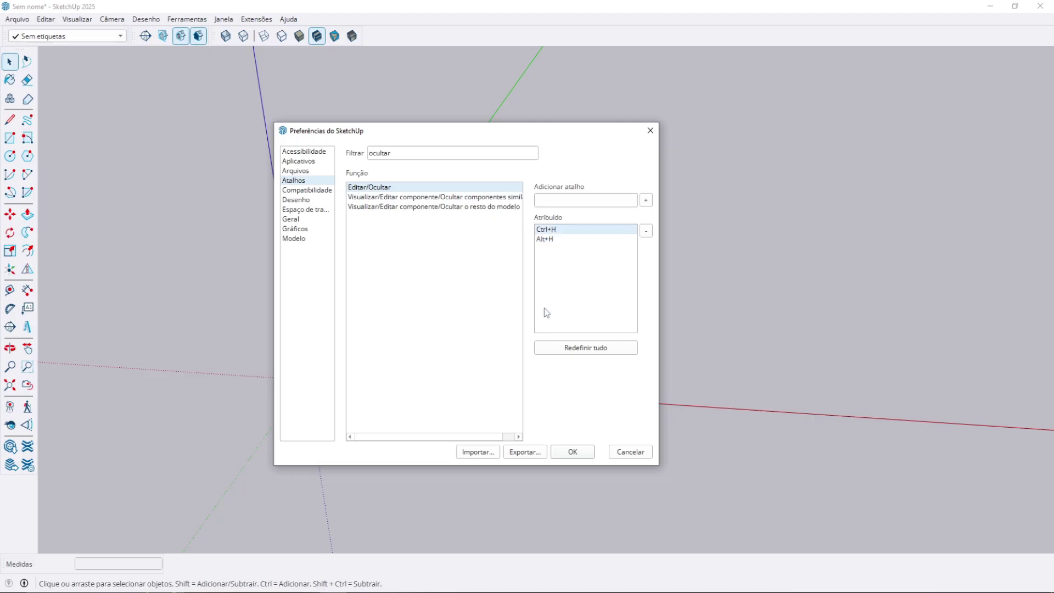
- Filter the shortcut functions for "ree" and check the shortcuts assigned to Editar/Reexibir/Tudo
double_click(423, 152)
text(ree)
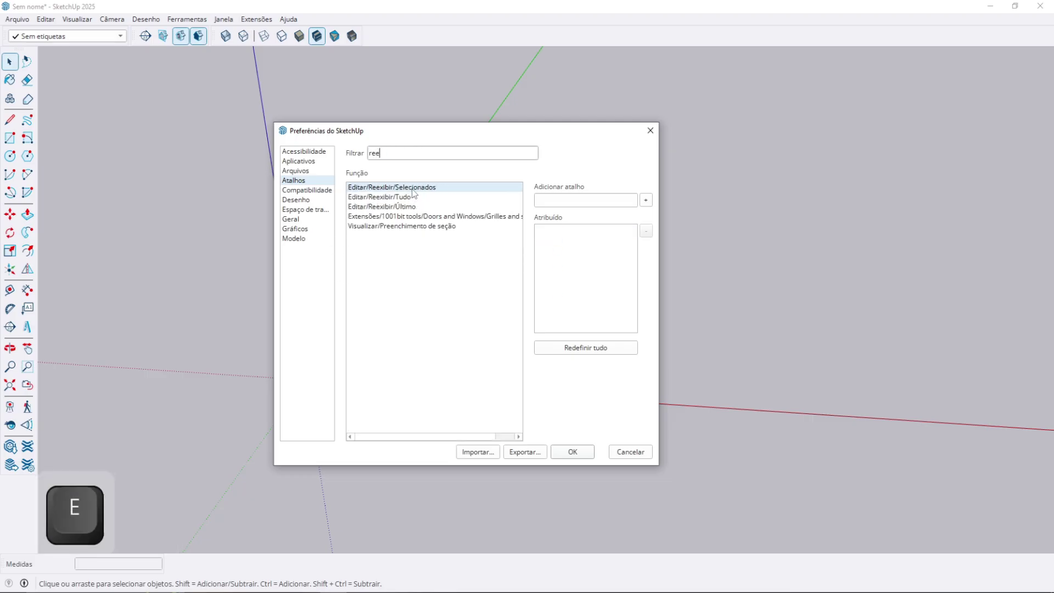
click(406, 196)
click(558, 200)
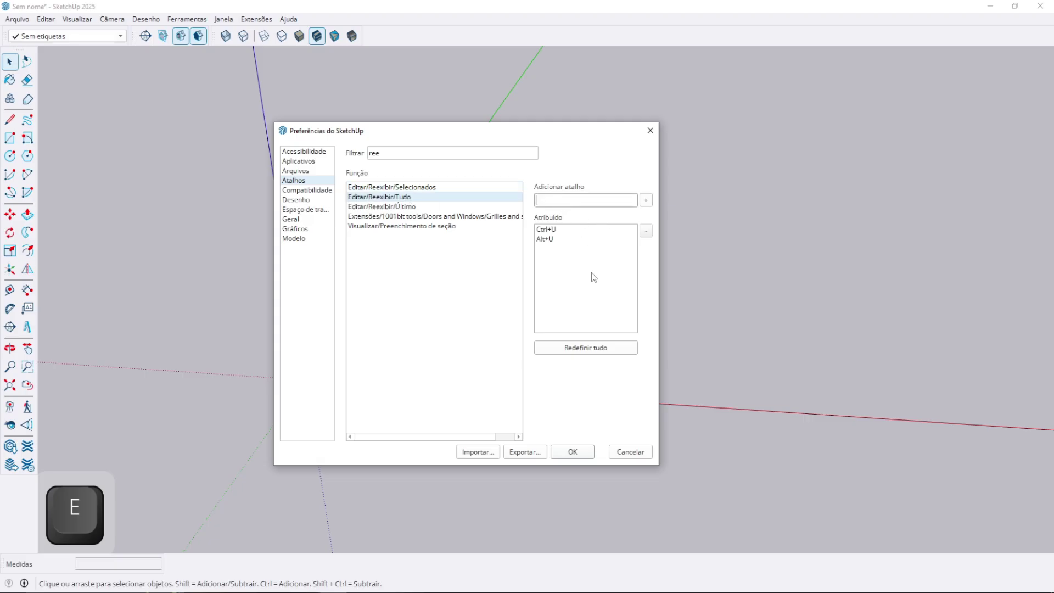
click(387, 153)
drag(408, 154, 321, 153)
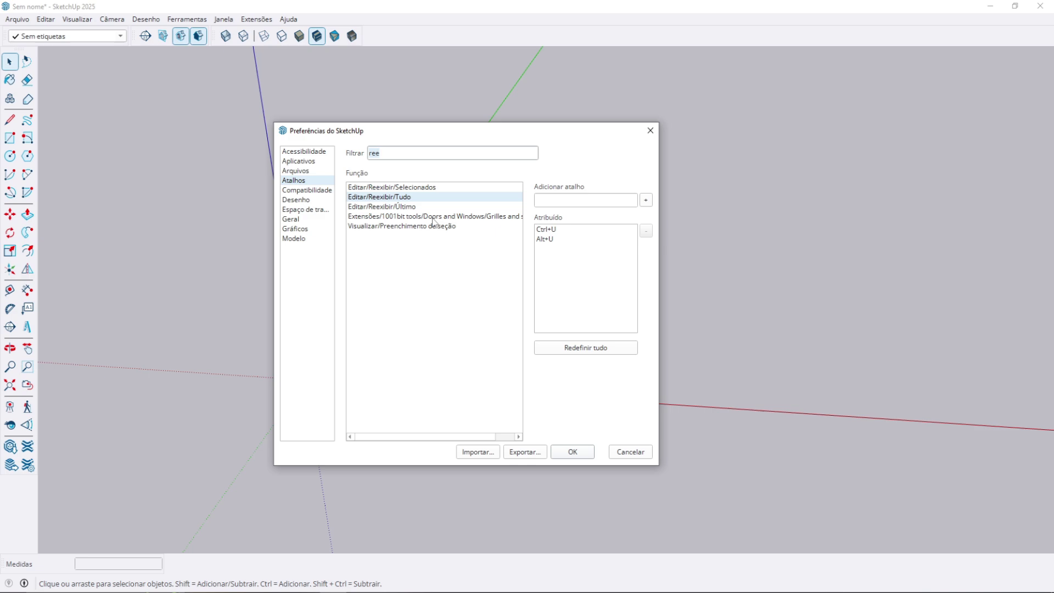
text(dess)
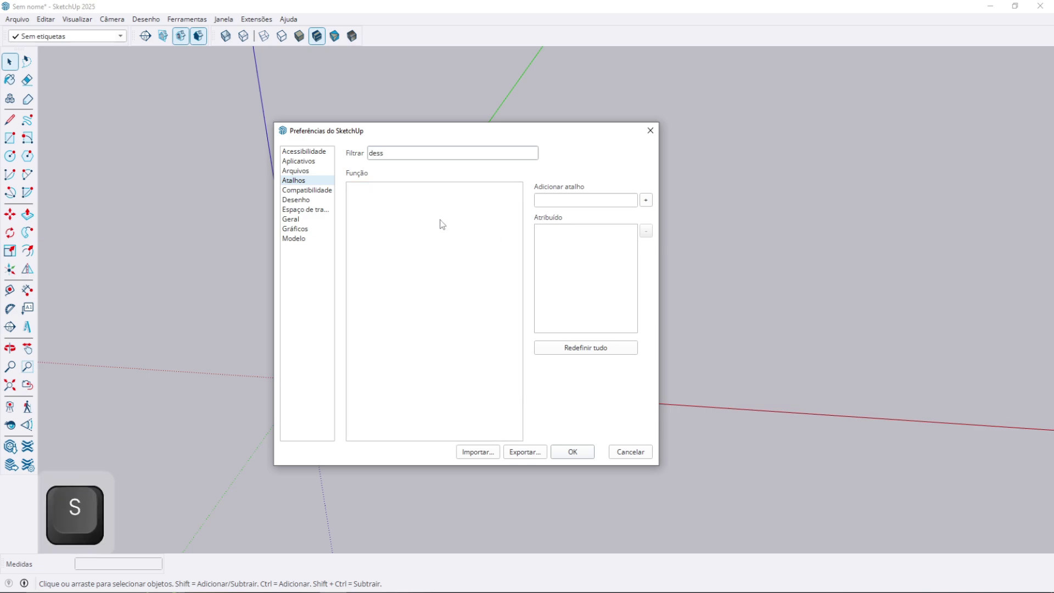
key(BackSpace)
key(BackSpace)
key(BackSpace)
key(BackSpace)
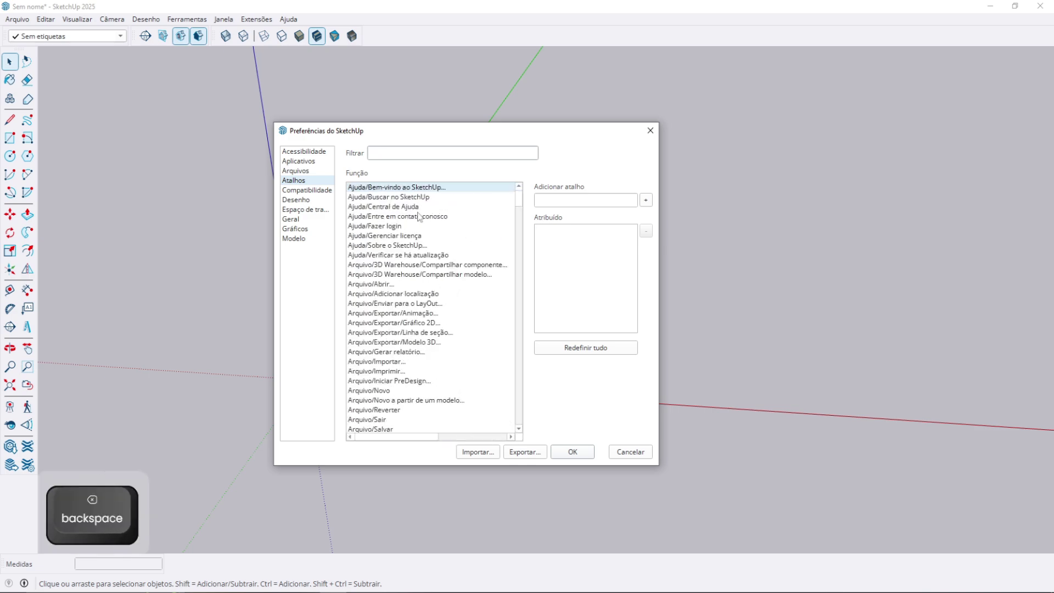
text(explo)
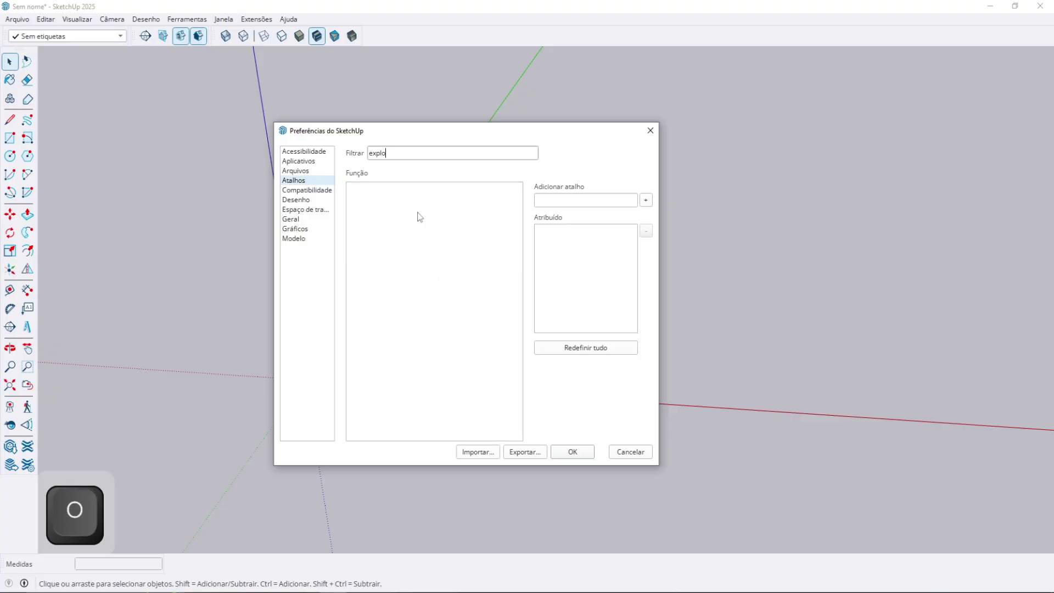
key(BackSpace)
key(BackSpace)
key(BackSpace)
key(BackSpace)
key(BackSpace)
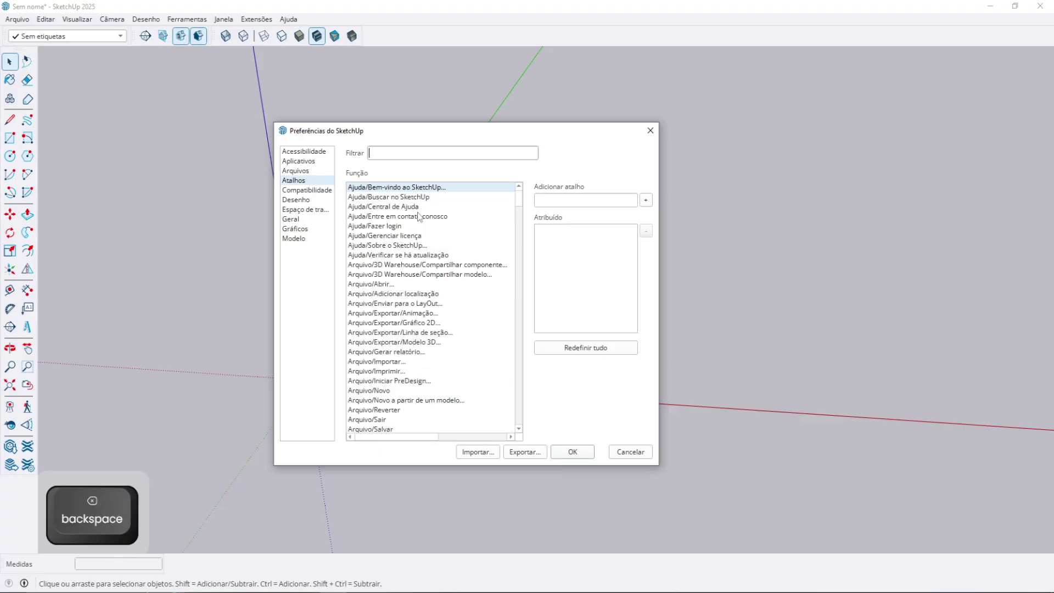
- Filter the shortcut functions for "editar" and look through the listed editing commands
text(editer)
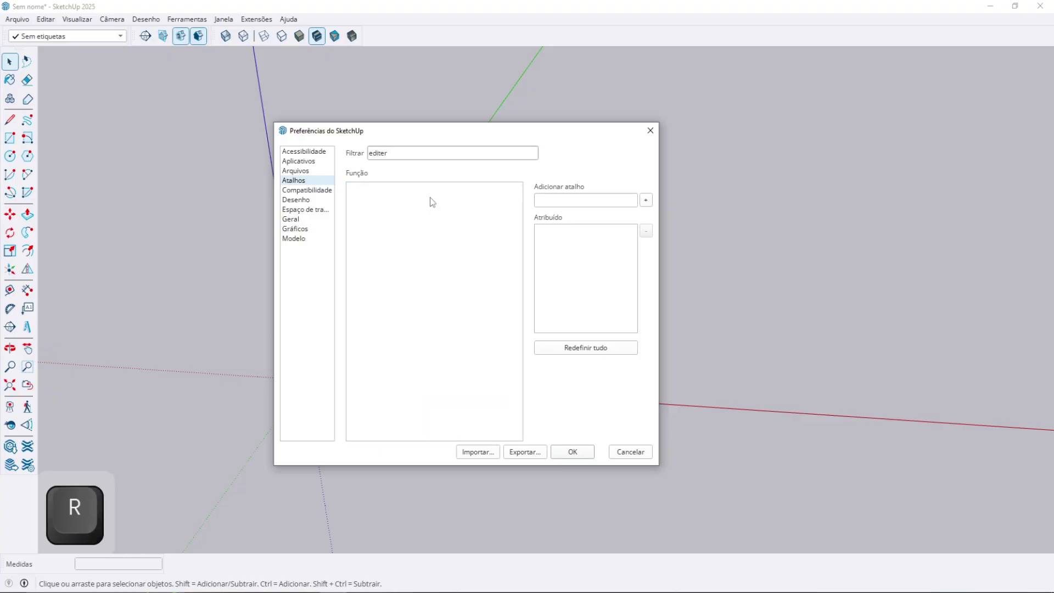
key(BackSpace)
key(BackSpace)
text(ar)
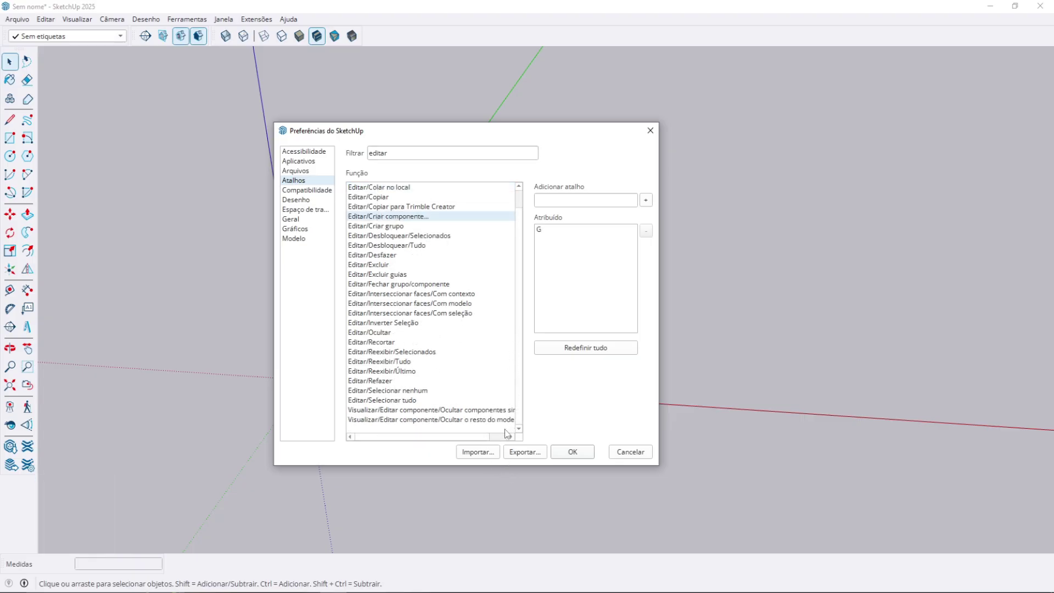
- View the dialogs for importing and exporting the preferences file, dismissing each without transferring anything
click(485, 456)
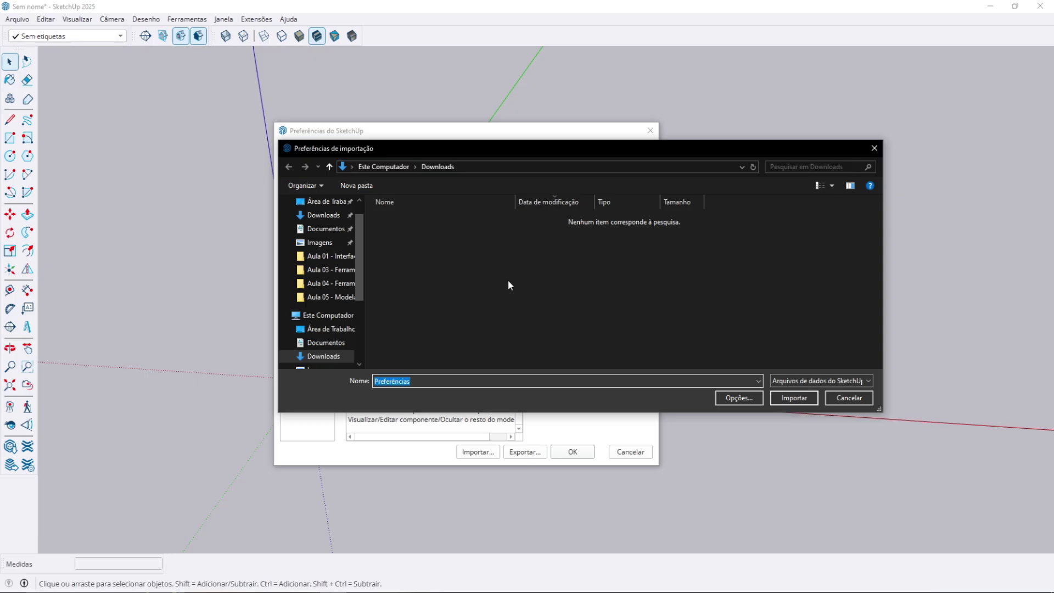
click(832, 398)
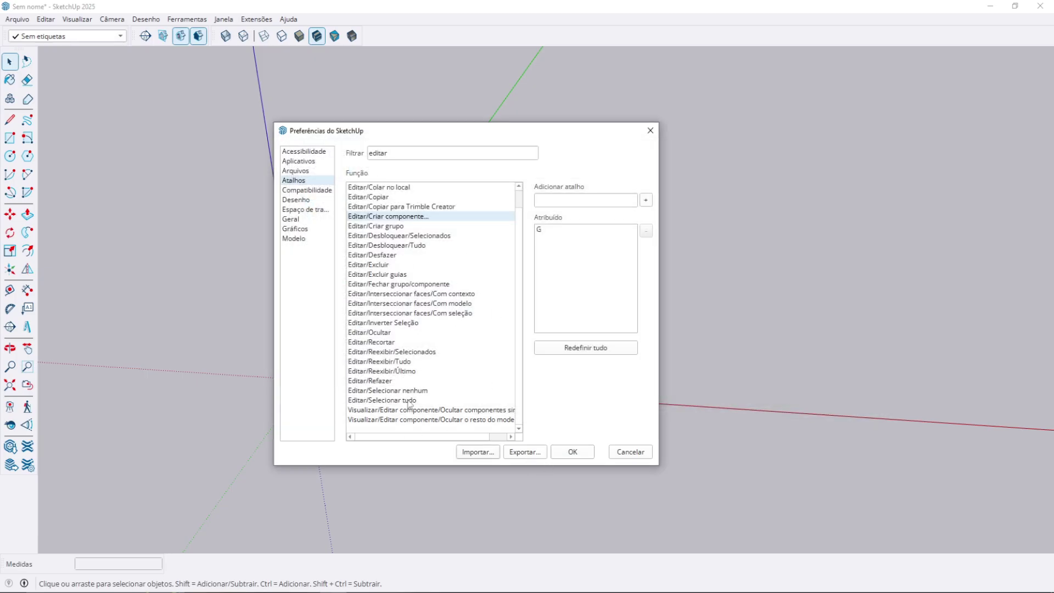
click(528, 455)
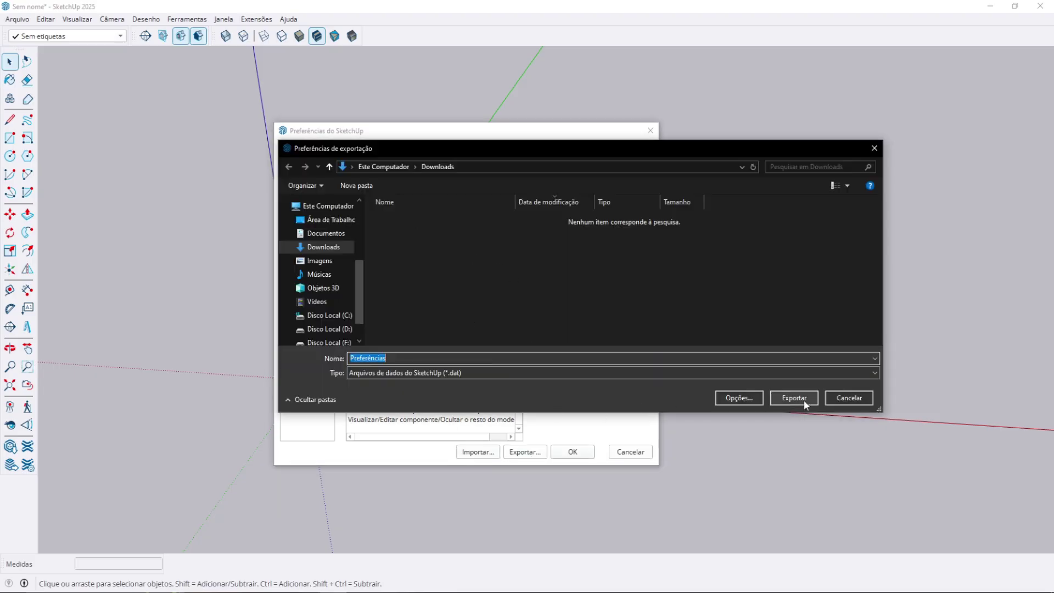
click(860, 399)
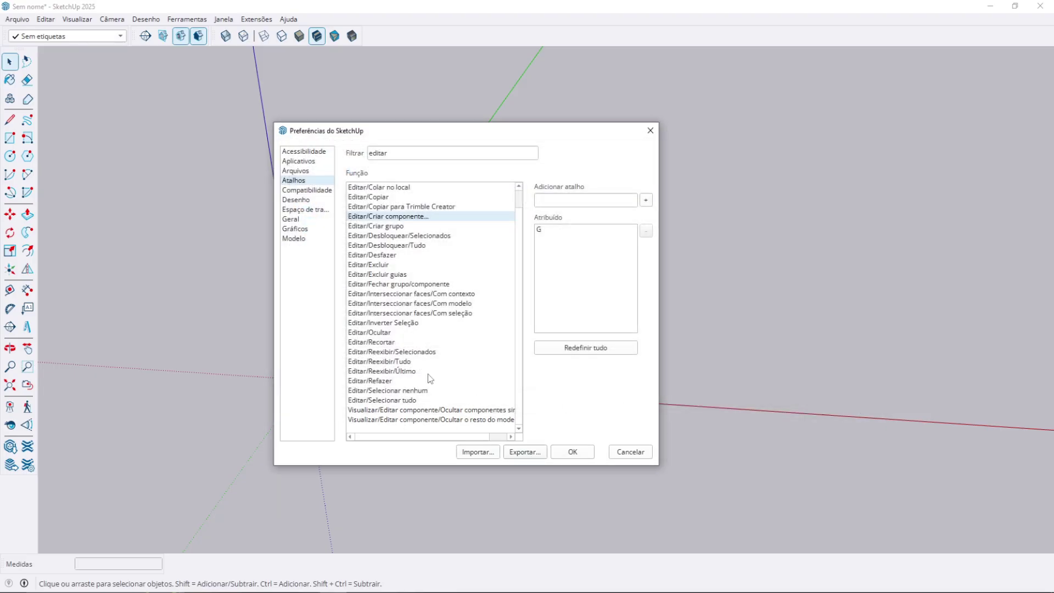
- Check the shortcut assigned to Editar componente/Ocultar o resto do modelo and accept the preferences
click(392, 154)
click(379, 421)
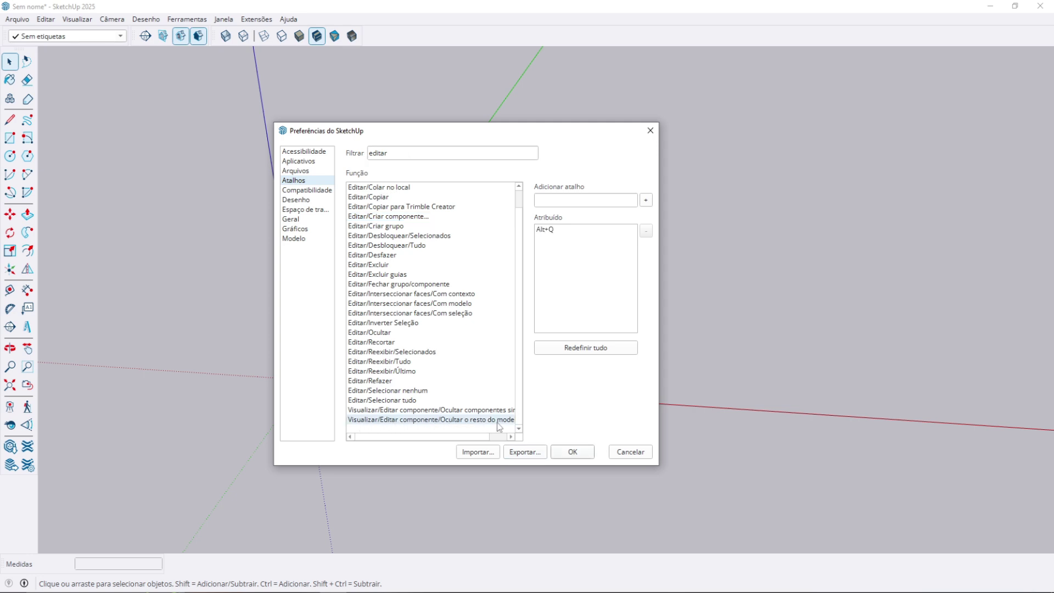
click(571, 230)
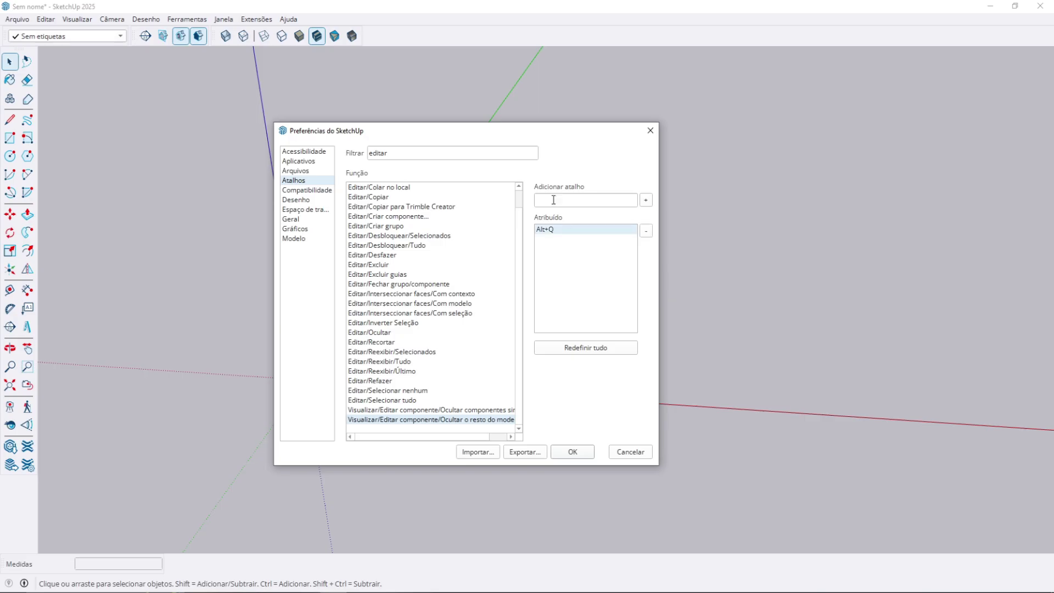
click(572, 451)
- Draw a rectangle on the ground beside the origin, crossing the red axis, and group its face and edges
middle_drag(492, 357, 448, 274)
key(r)
click(444, 273)
click(565, 351)
key(space)
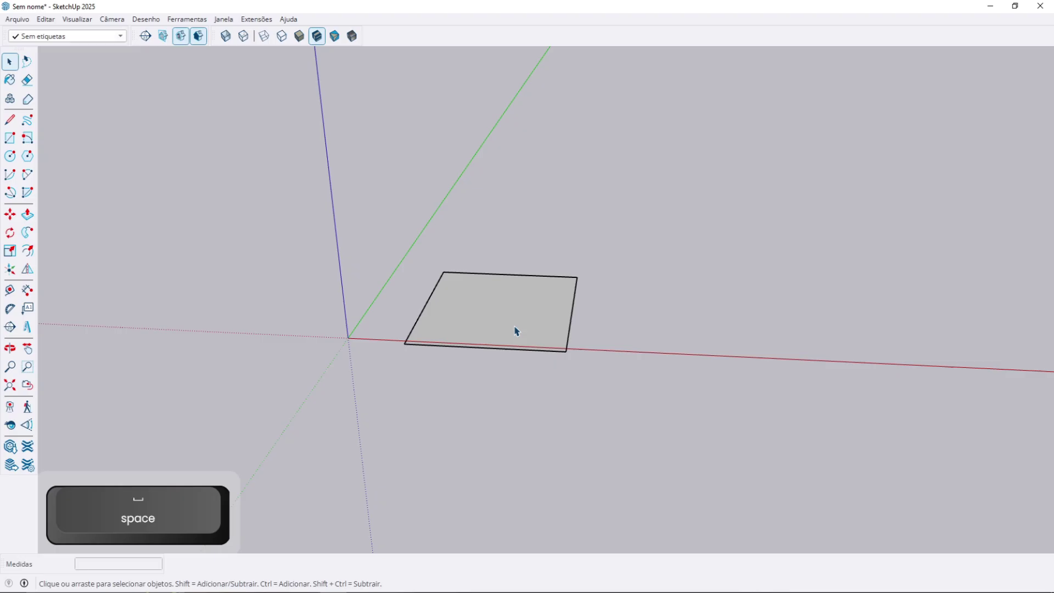
click(521, 330)
key(ctrl+g)
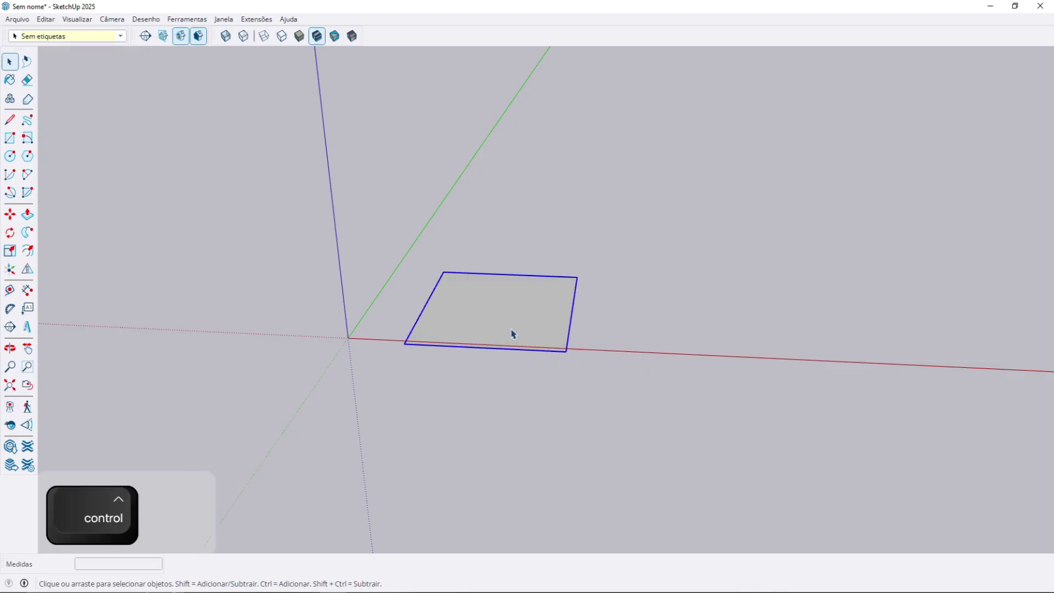
- Inside the group, Push/Pull the rectangle's face upward into a box and leave the group
key(p)
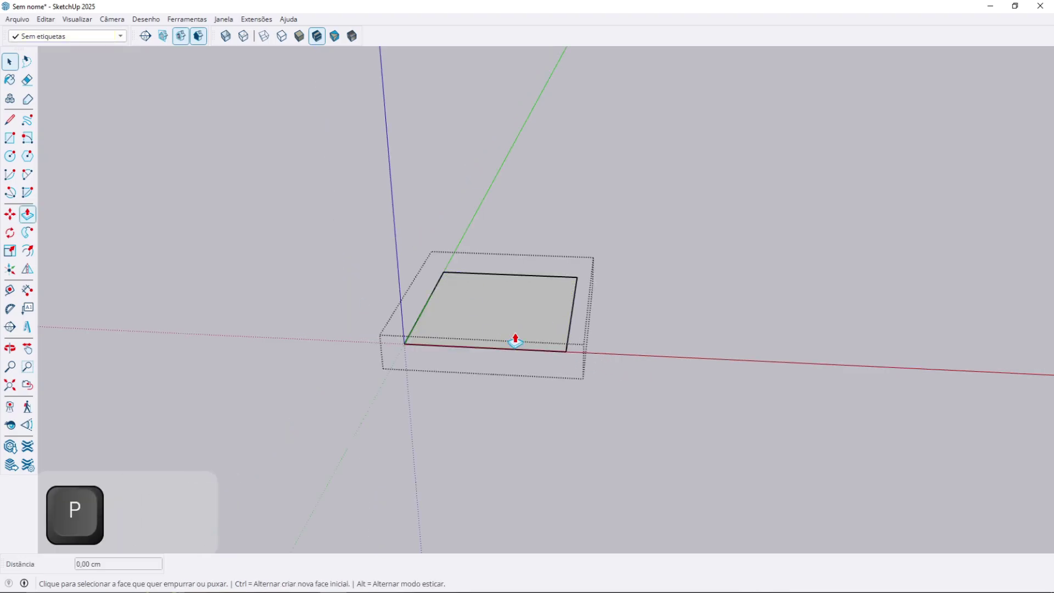
click(512, 336)
click(501, 271)
key(Escape)
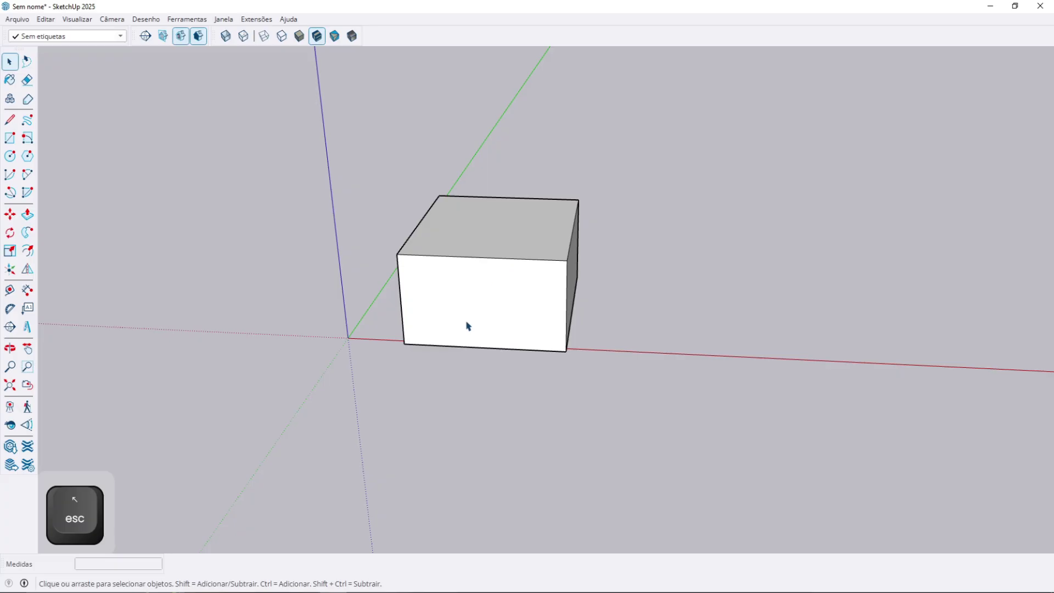
- Select the box group and hide it
click(449, 295)
middle_drag(449, 295, 524, 324)
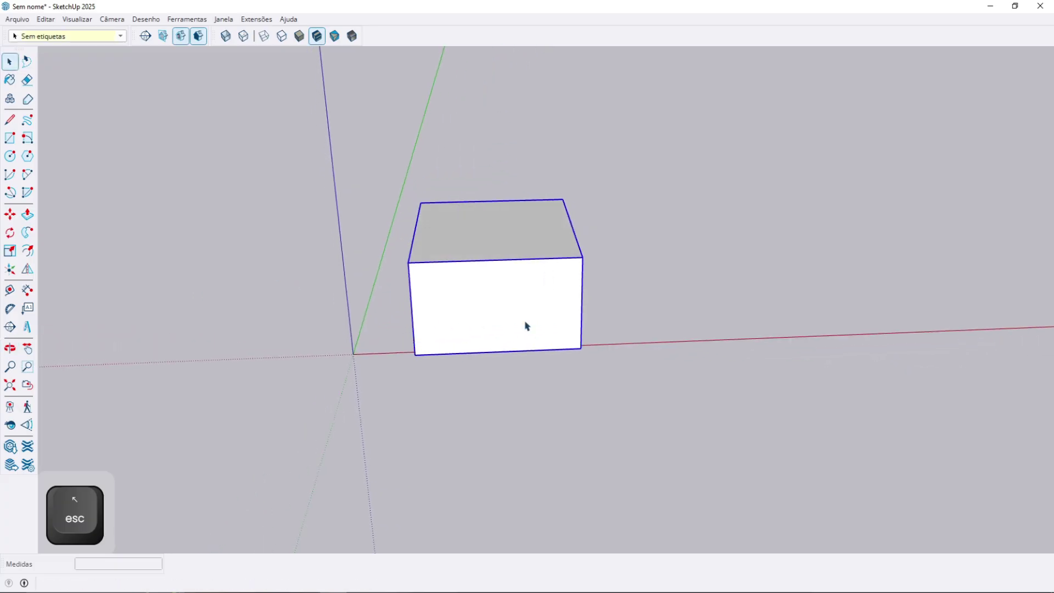
key(alt+h)
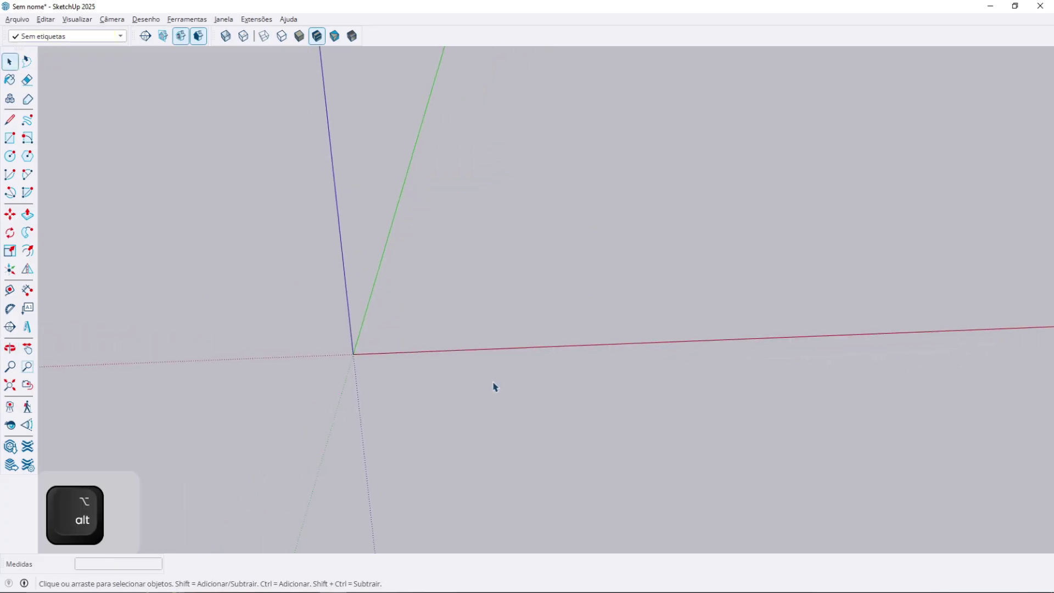
- Unhide the box group and place a copy of it farther along the red axis
key(alt+u)
click(484, 340)
key(m)
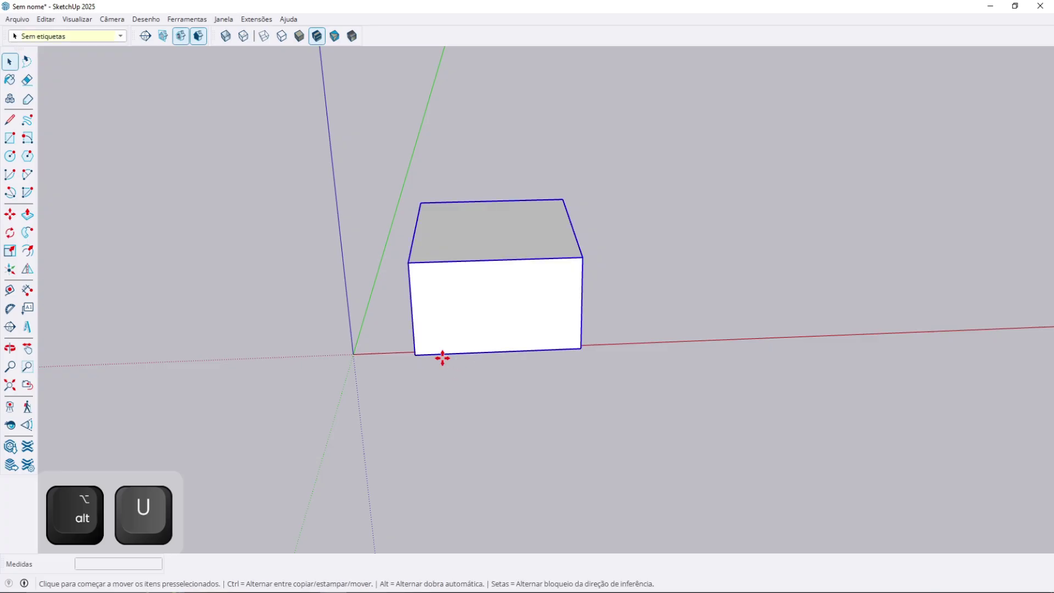
key(ctrl)
click(450, 331)
click(691, 313)
key(space)
- Hide the box nearest the origin and unhide it again
click(453, 325)
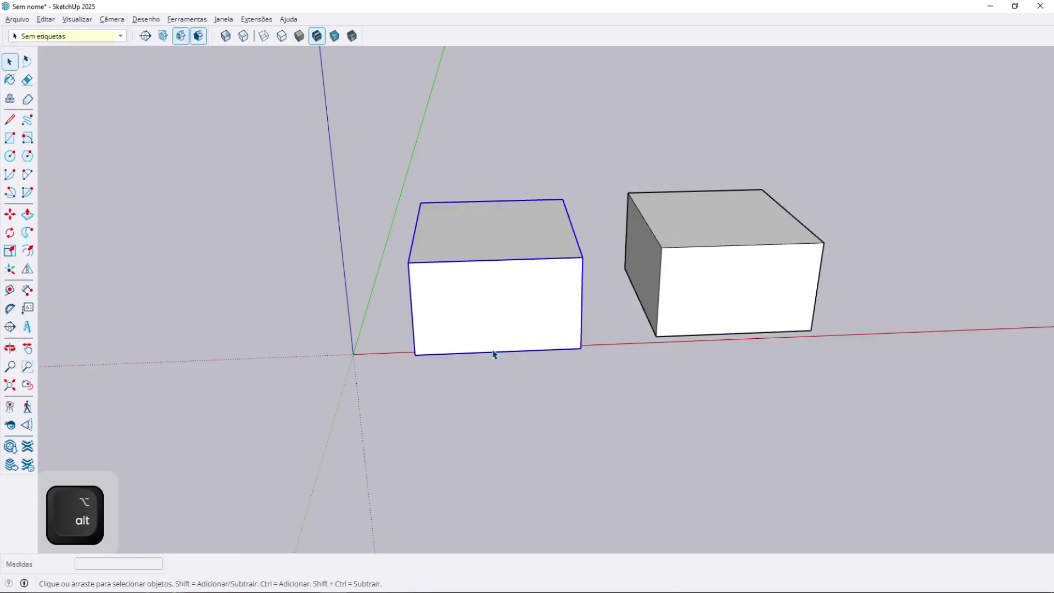
key(alt+h)
key(alt+u)
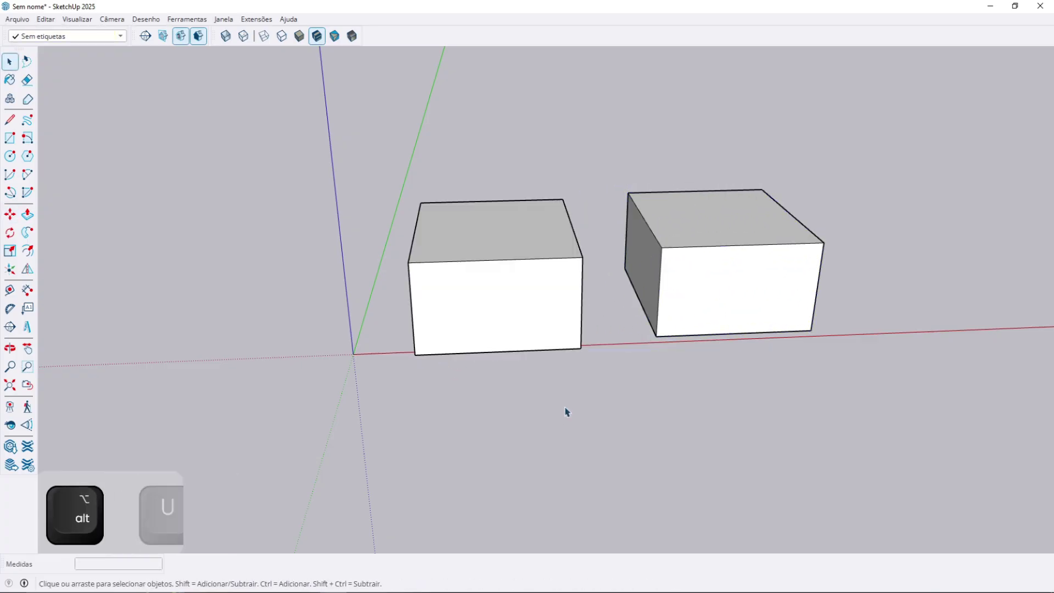
- Edit the box group nearest the origin, hide and restore the rest of the model around it, and close the group
click(513, 310)
scroll(529, 323, up, 3)
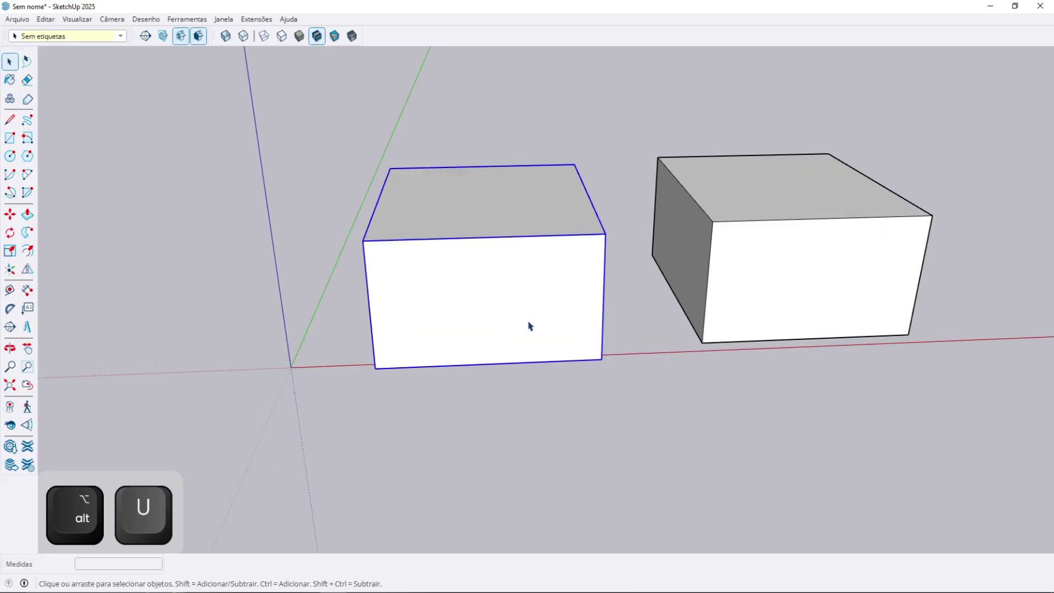
middle_drag(529, 323, 518, 341)
scroll(489, 295, up, 2)
double_click(508, 299)
key(alt+q)
key(alt+q)
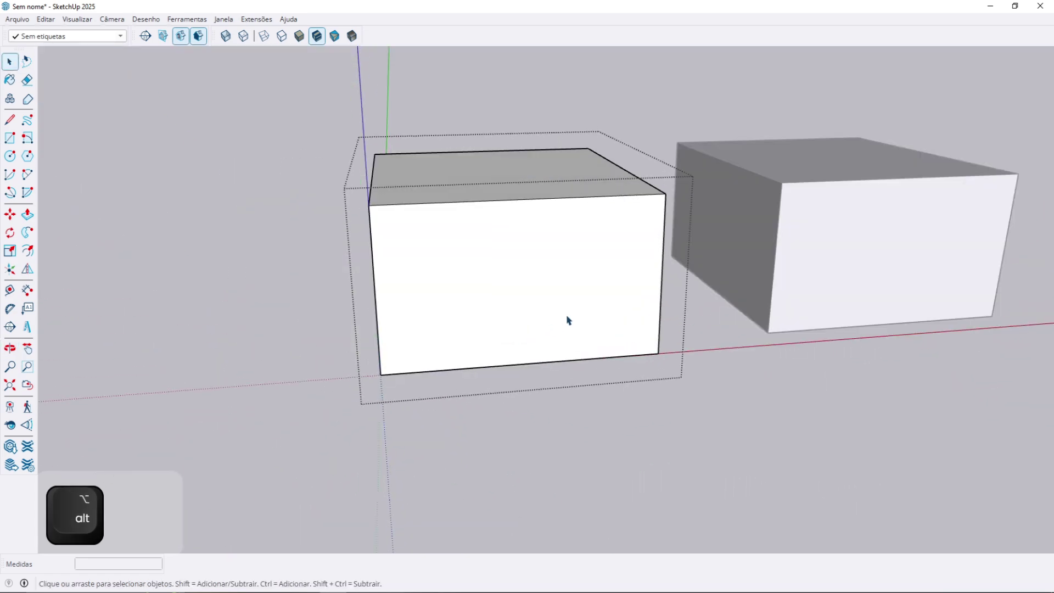
middle_drag(567, 318, 542, 367)
click(673, 426)
- Move the box nearest the origin back across the ground, away from the red axis
click(538, 362)
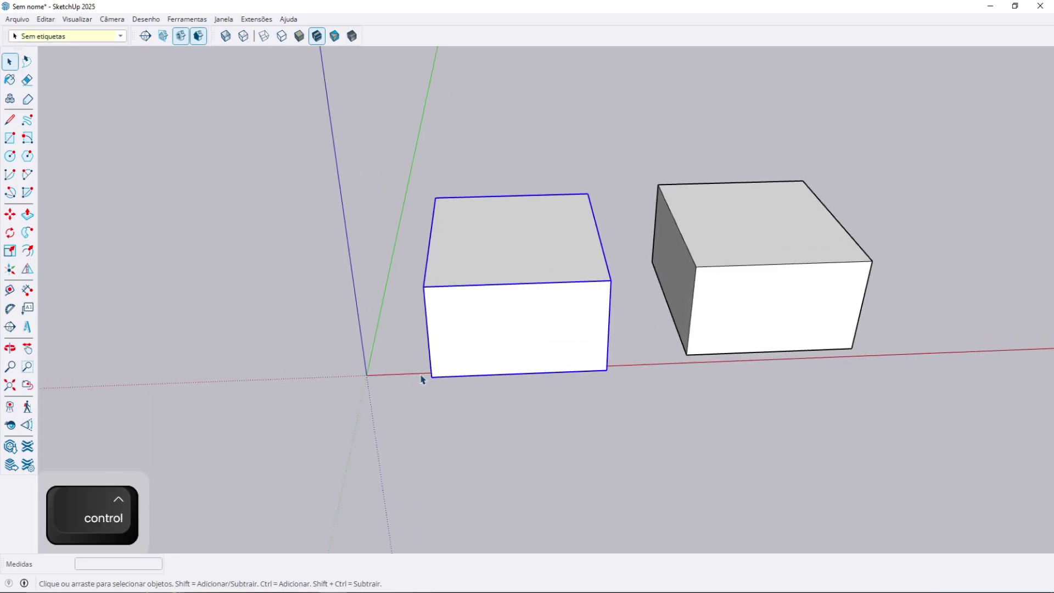
key(m)
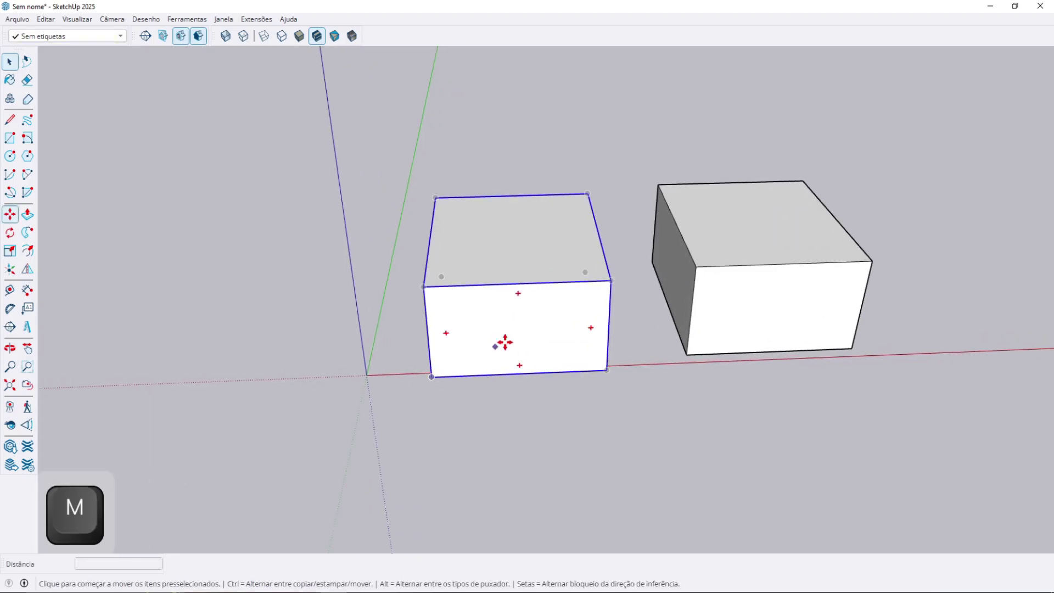
click(501, 343)
click(554, 187)
key(space)
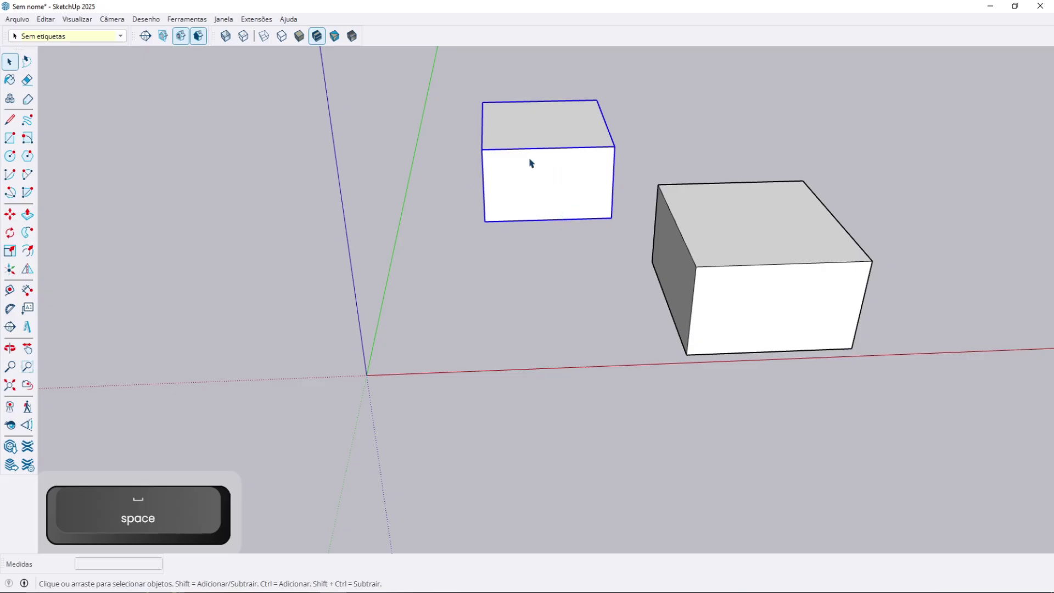
- Copy the moved box to the clipboard and try a regular paste on the opposite side of the origin
middle_drag(544, 183, 499, 191)
key(ctrl+c)
middle_drag(519, 242, 475, 264)
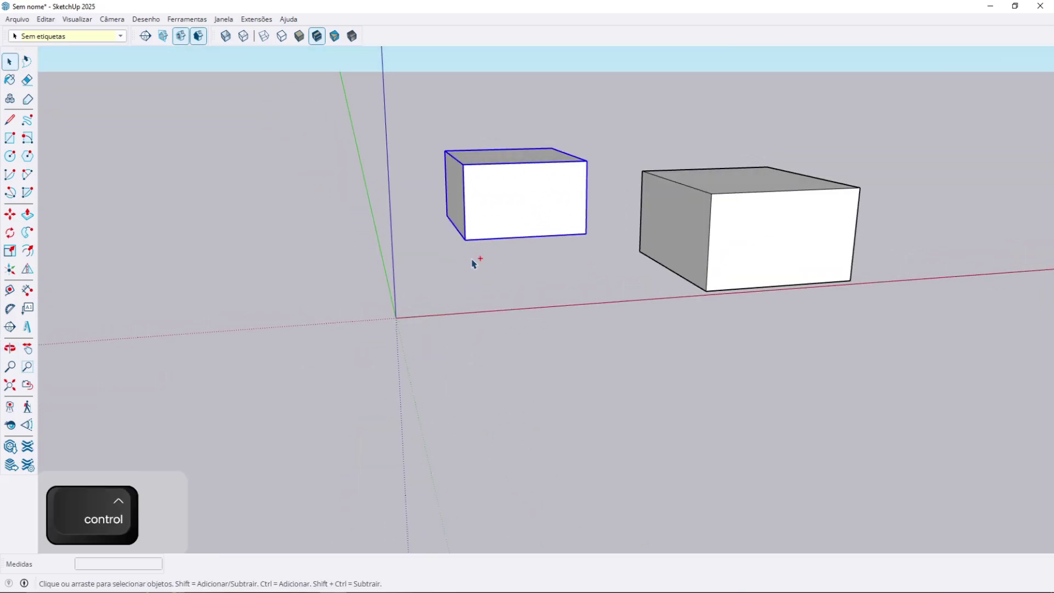
key(ctrl+v)
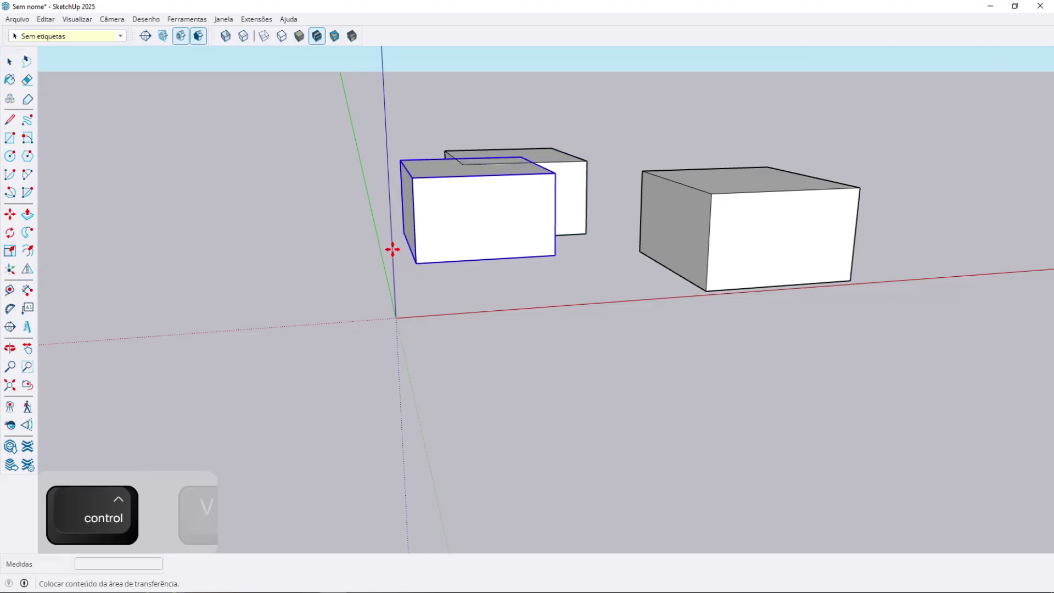
middle_drag(179, 275, 183, 259)
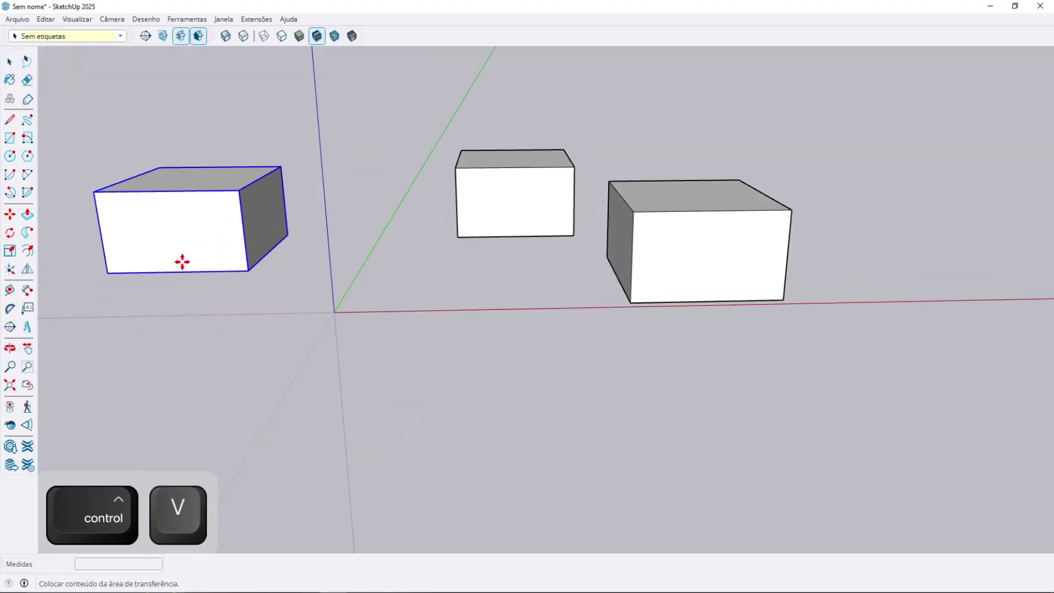
scroll(134, 235, down, 3)
scroll(172, 242, up, 3)
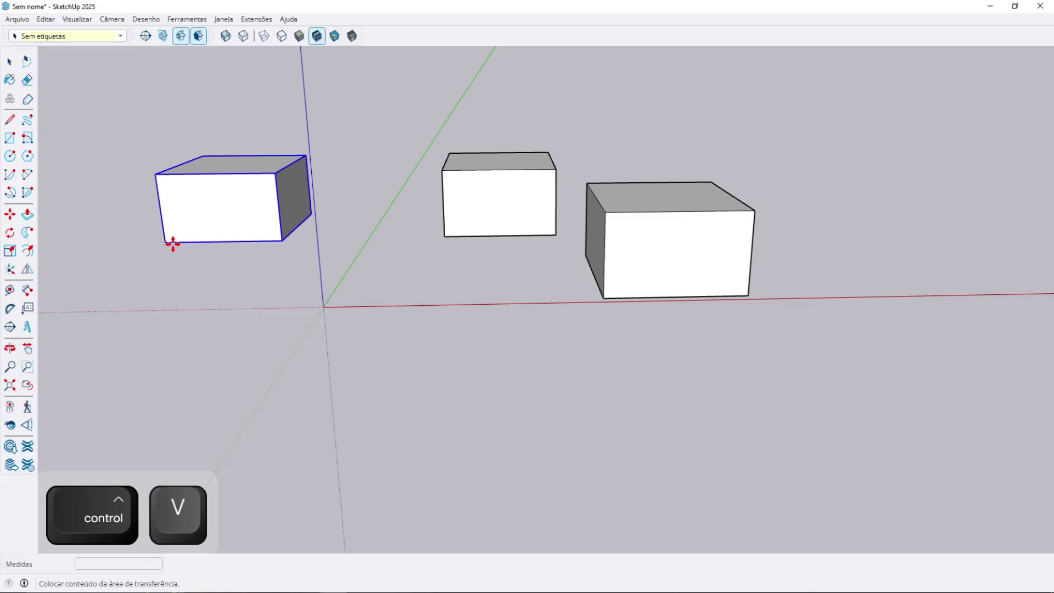
key(space)
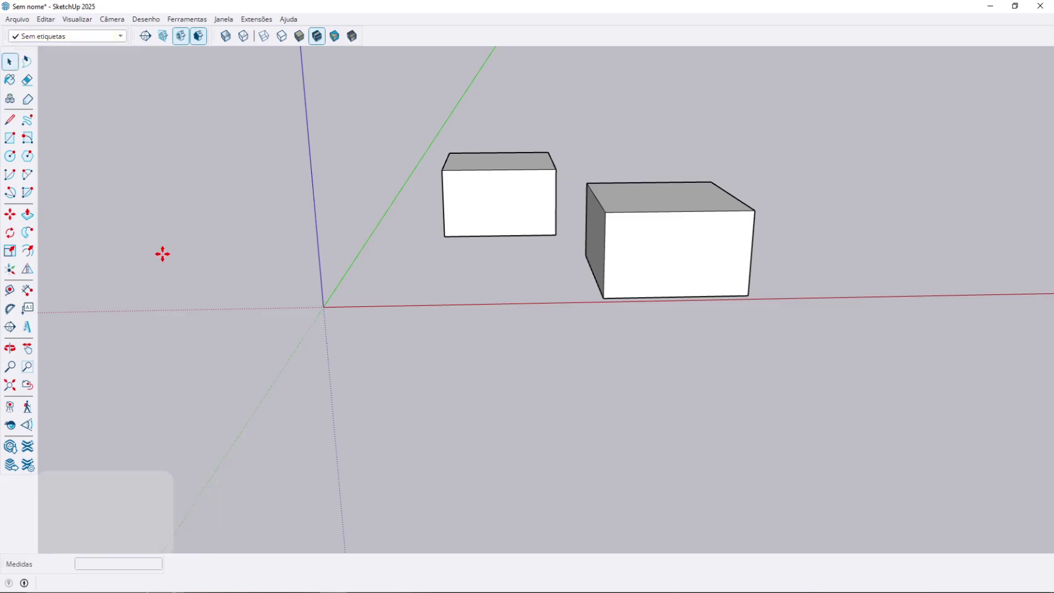
- Delete the moved box and paste the copied one in place at its original position
click(466, 228)
key(Delete)
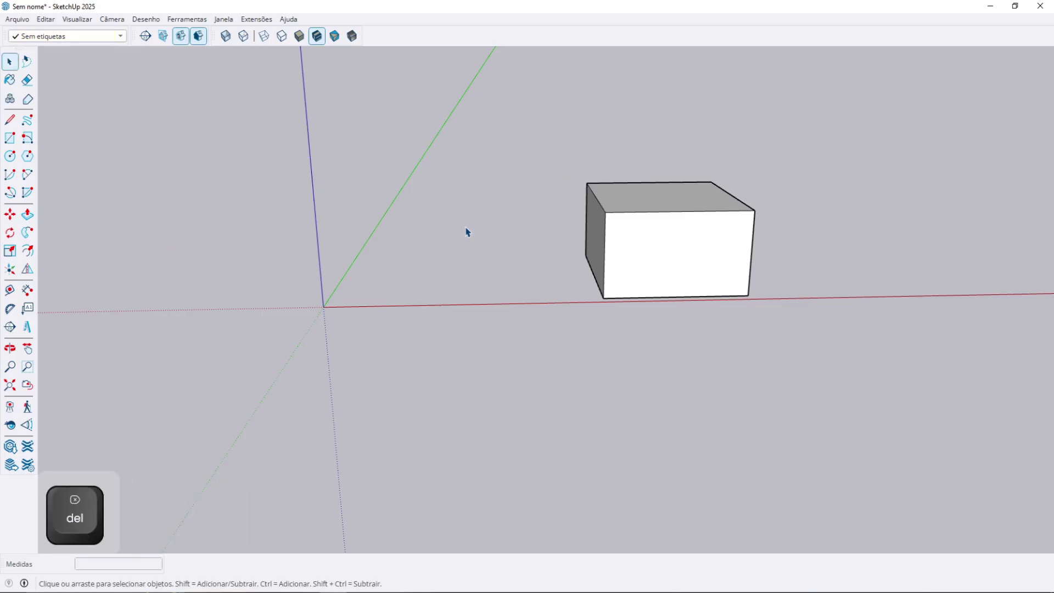
key(ctrl+z)
key(ctrl+f)
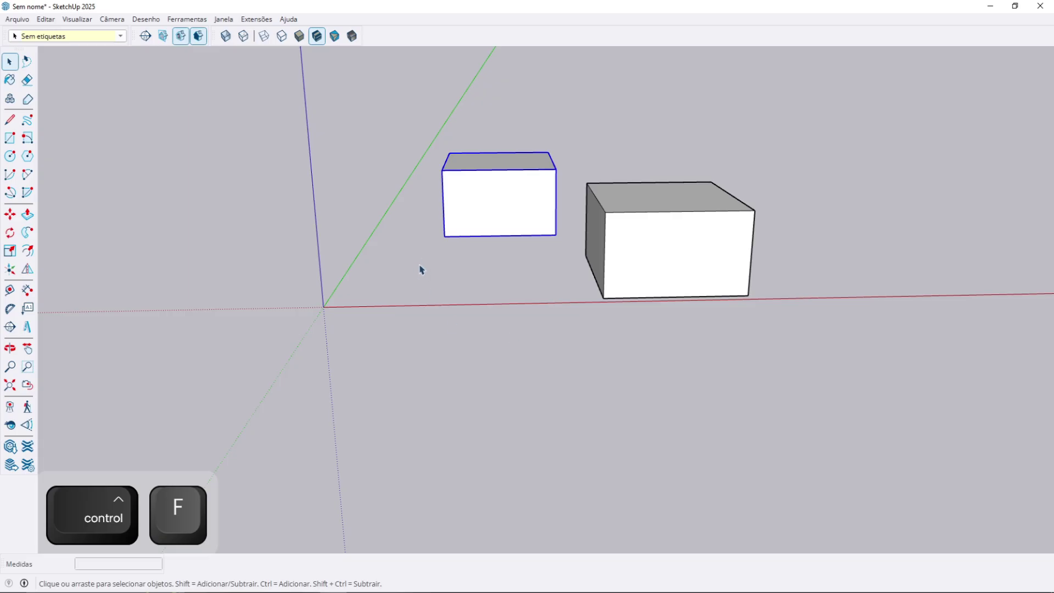
middle_drag(436, 260, 495, 271)
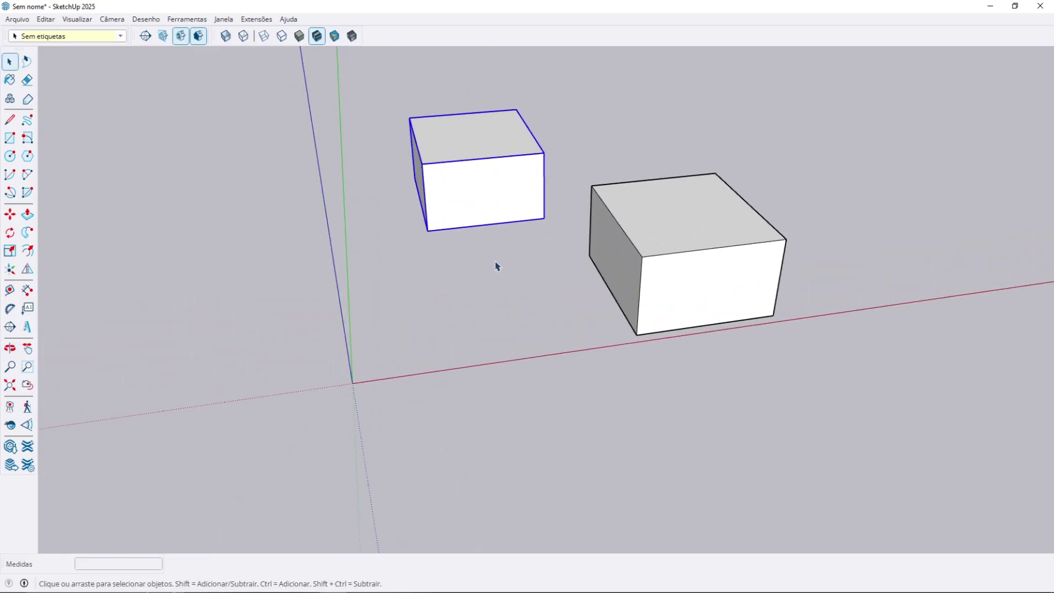
- Clear the boxes from the SketchUp model and switch to AutoCAD with 3Derizando_Model_House.dwg
key(Delete)
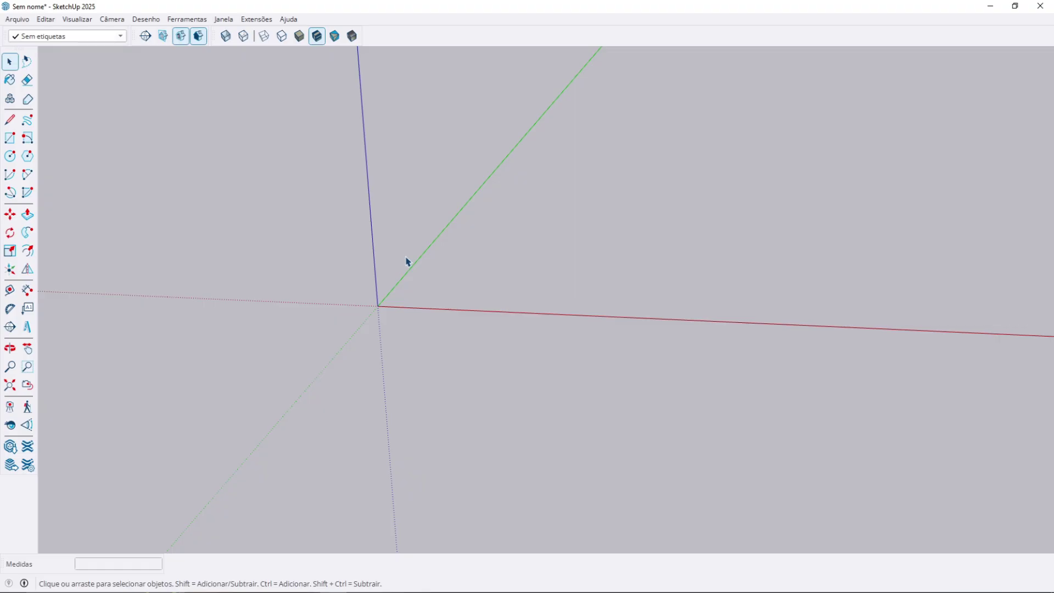
mouse_move(361, 592)
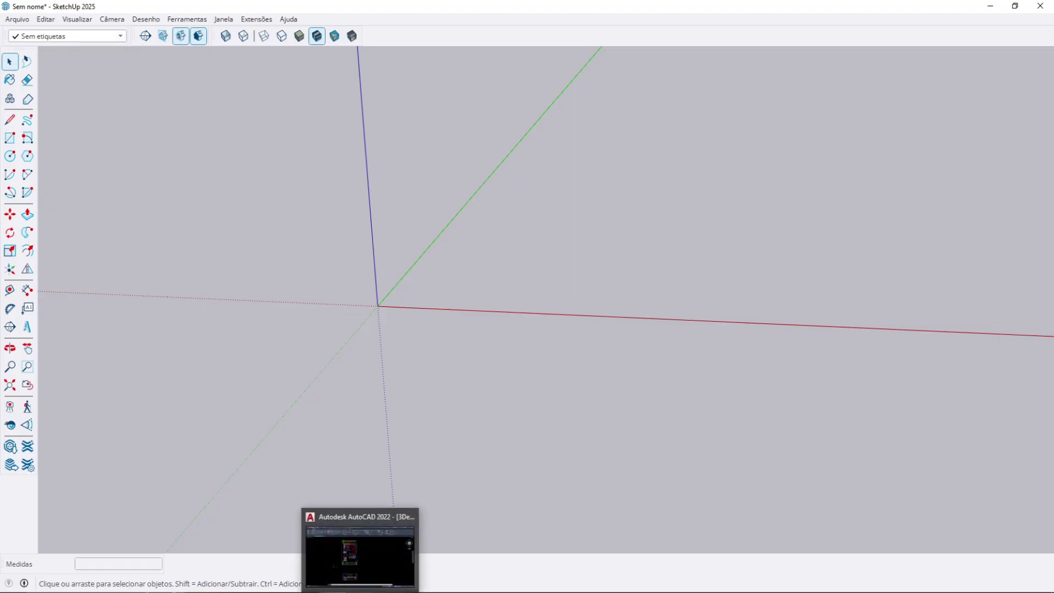
click(360, 557)
- Examine the roof plan, floor plans, section and front elevation in the house drawing
middle_drag(453, 287, 455, 448)
middle_drag(459, 182, 448, 295)
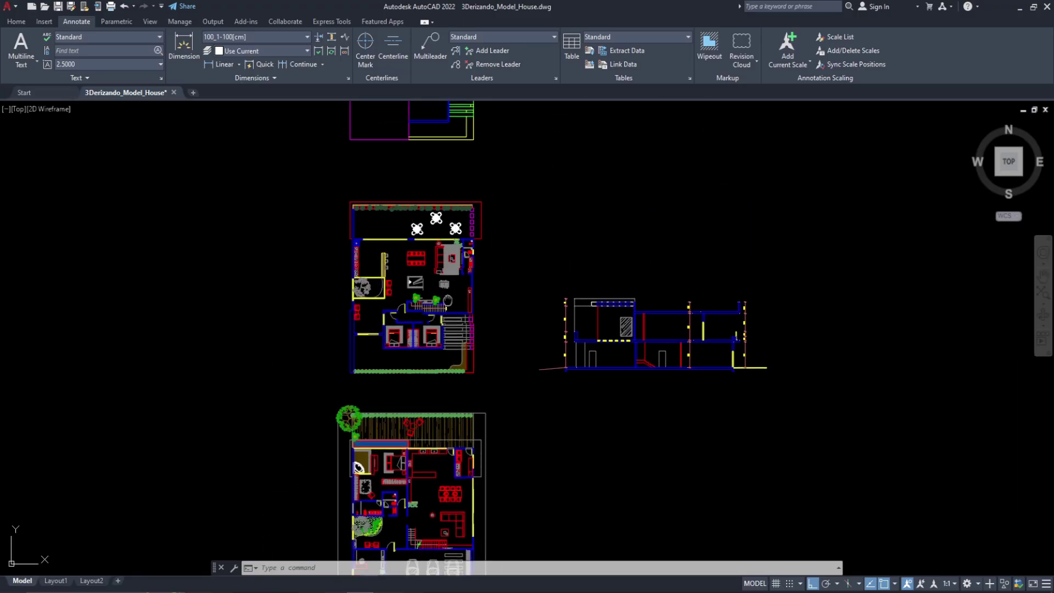
scroll(423, 341, down, 4)
middle_drag(449, 212, 417, 377)
scroll(427, 428, up, 4)
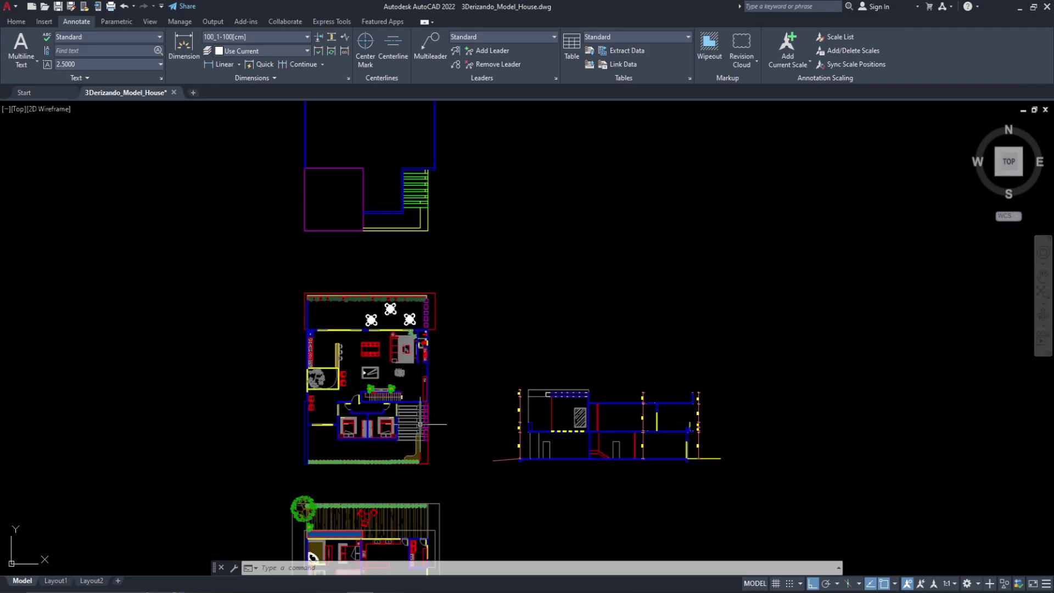
middle_drag(377, 445, 381, 278)
middle_drag(396, 393, 396, 163)
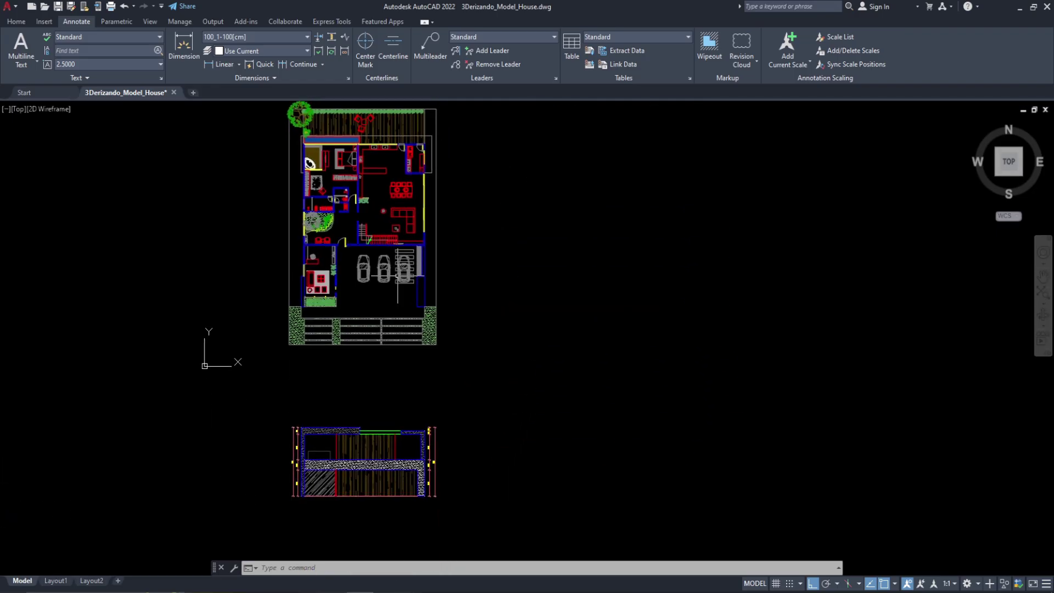
middle_drag(426, 409, 426, 328)
- Delete the dotted concrete hatches from the front elevation's middle slab band and its higher roof and wall frame
scroll(427, 377, up, 4)
scroll(427, 378, up, 4)
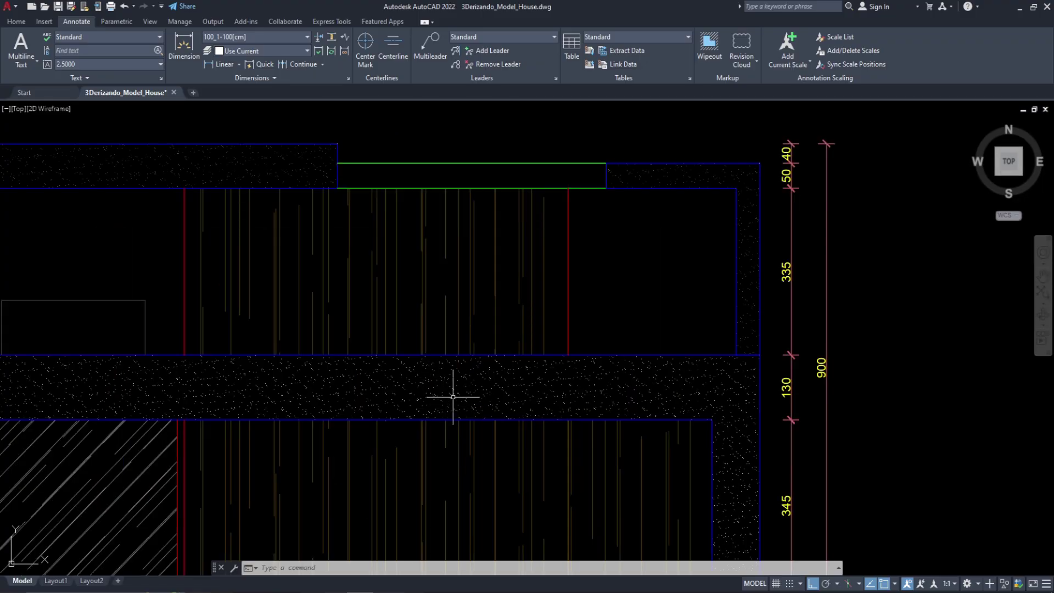
click(447, 364)
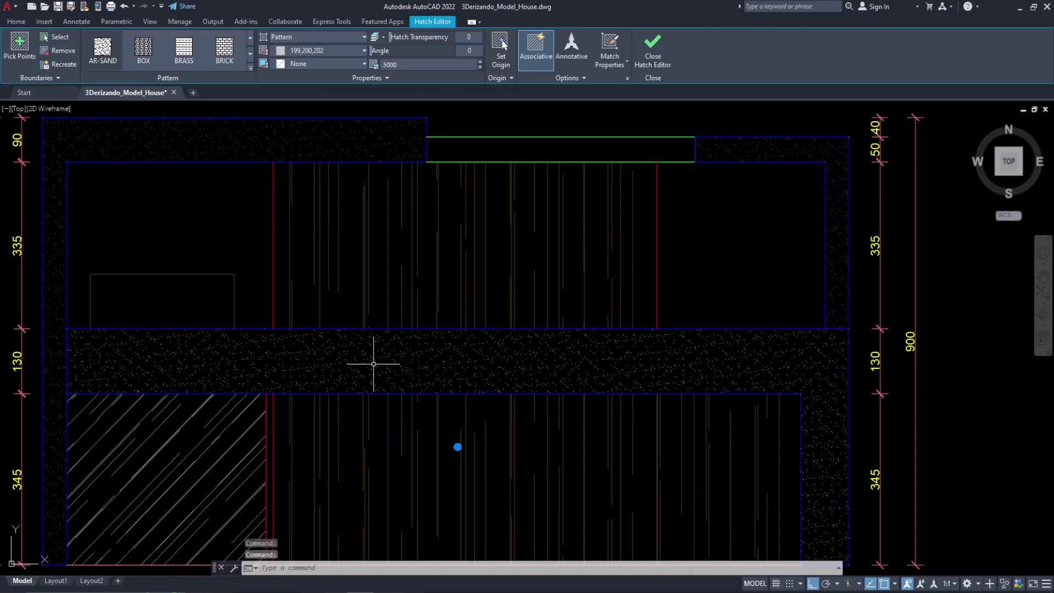
key(Delete)
scroll(376, 341, down, 2)
scroll(280, 204, up, 4)
scroll(280, 204, up, 2)
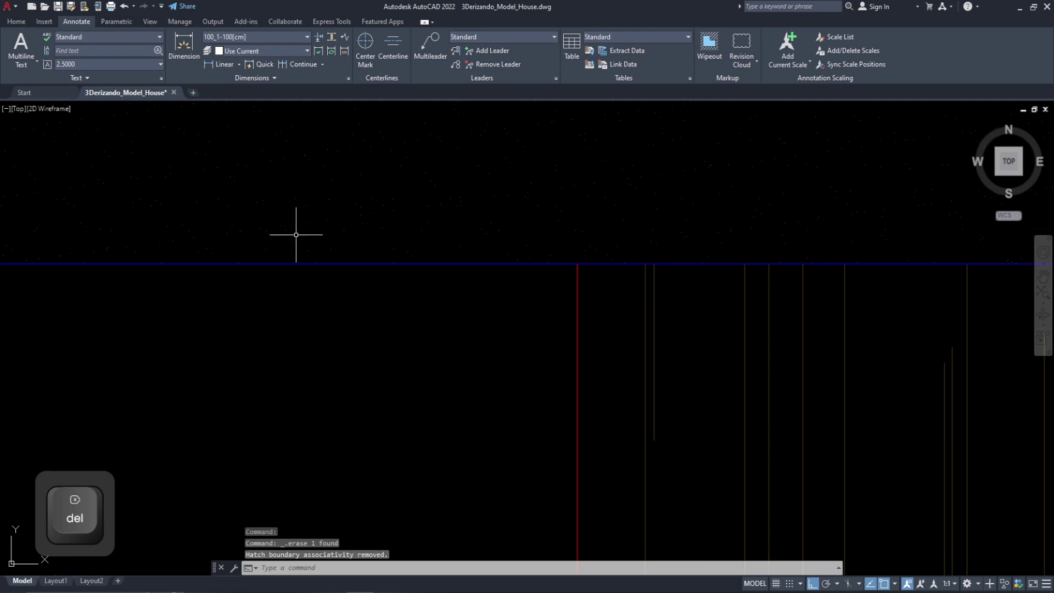
click(219, 188)
key(Delete)
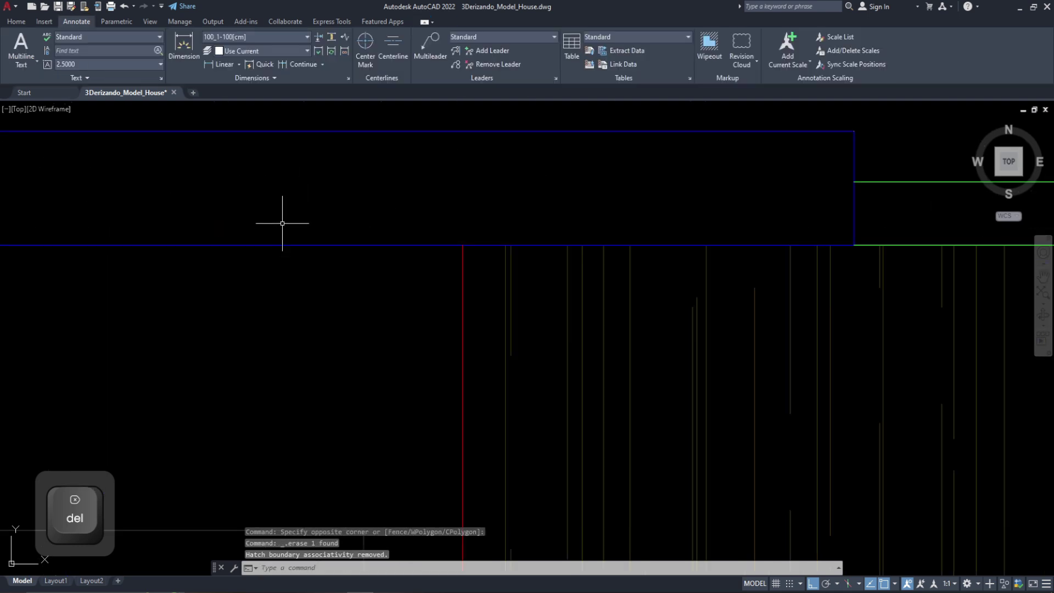
- Delete the vertical plank hatches from the upper and ground floors of the front elevation
scroll(364, 293, down, 2)
middle_drag(365, 294, 183, 205)
click(535, 375)
click(416, 316)
scroll(416, 316, down, 3)
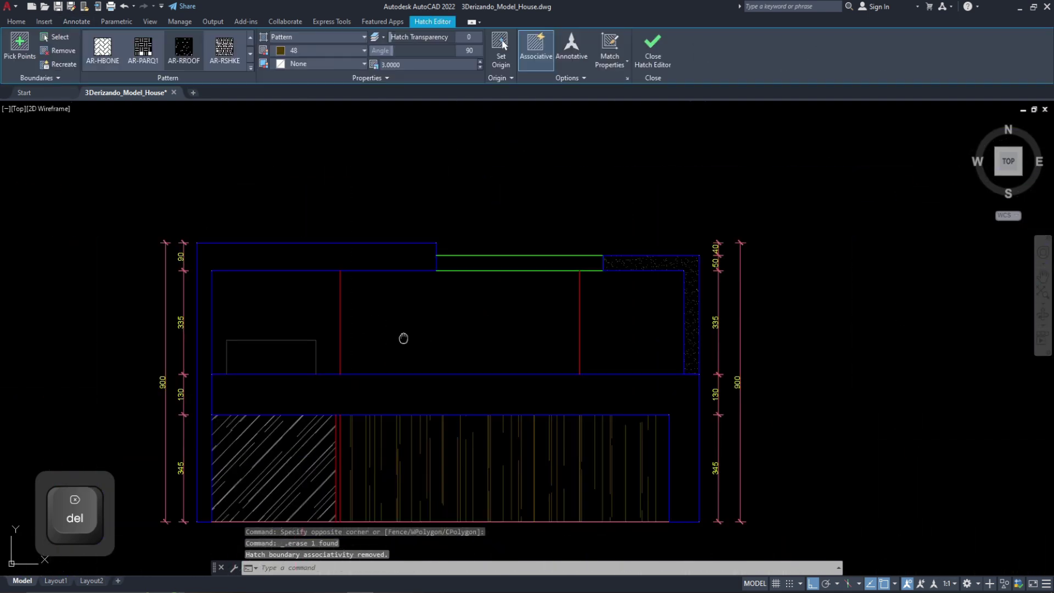
key(Delete)
- Delete the diagonal line hatch from the ground floor of the front elevation
click(265, 416)
click(266, 417)
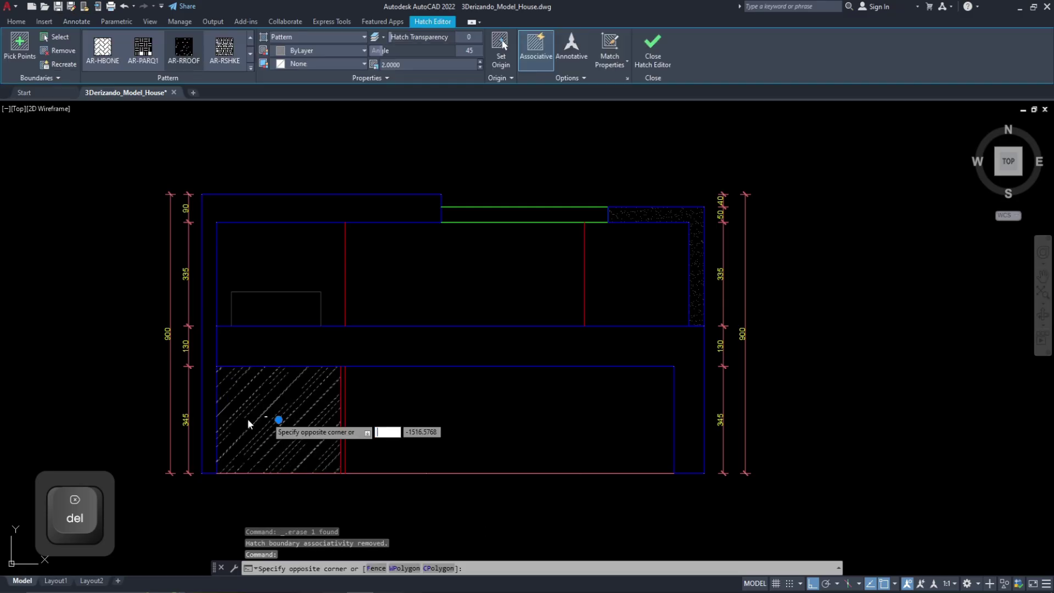
click(242, 412)
key(Delete)
- Use SELECTSIMILAR on a front elevation dimension to collect all matching dimensions and delete them
click(659, 307)
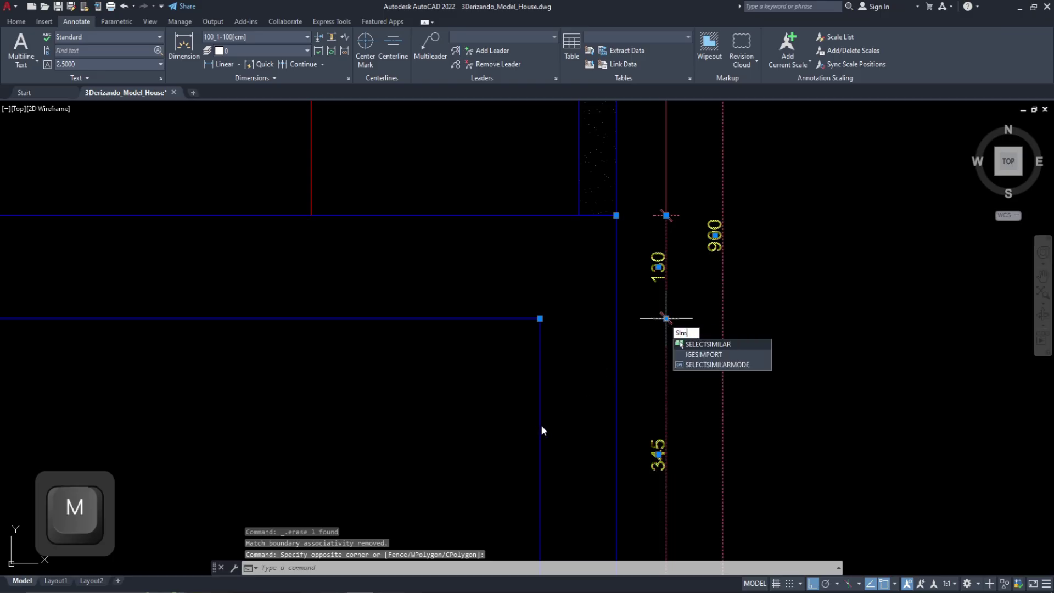
key(Return)
scroll(570, 404, down, 6)
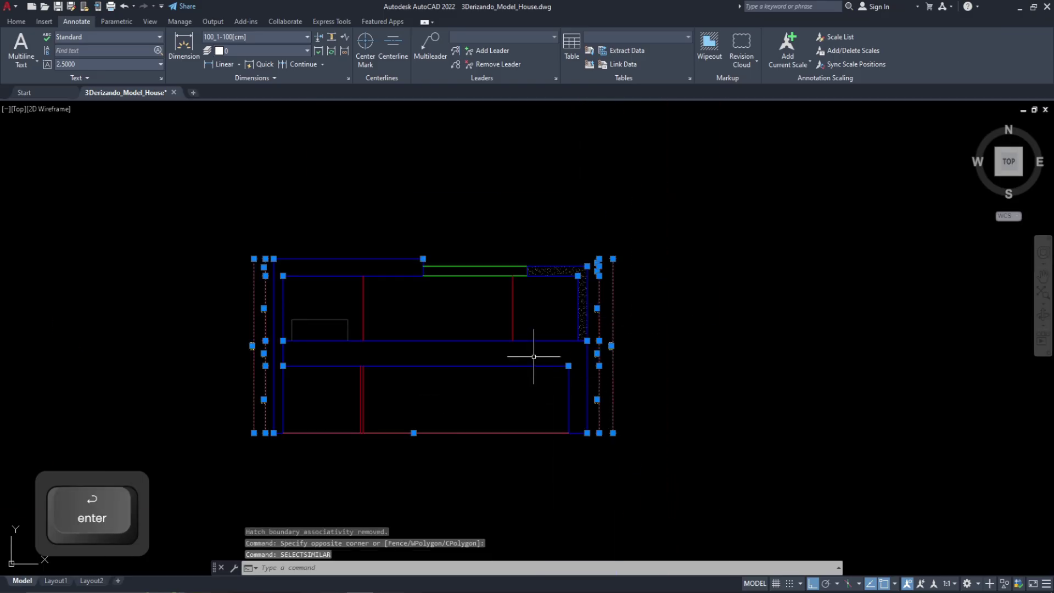
scroll(439, 338, down, 2)
middle_drag(419, 336, 412, 369)
key(Delete)
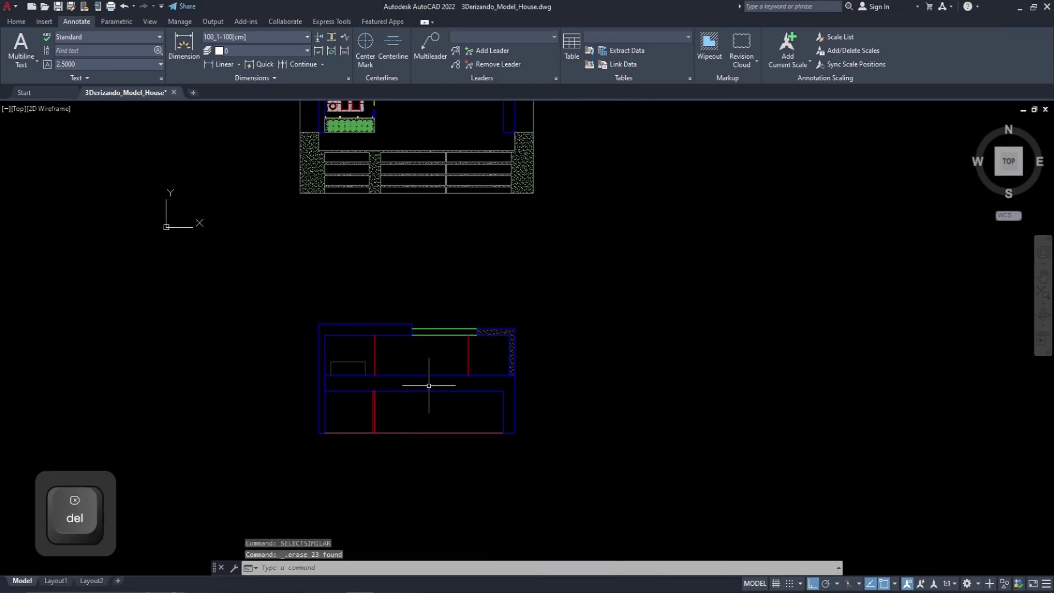
- Delete the remaining dotted hatch from the lower roof edge and adjoining upper wall of the front elevation
scroll(432, 360, up, 4)
scroll(432, 361, up, 6)
click(599, 237)
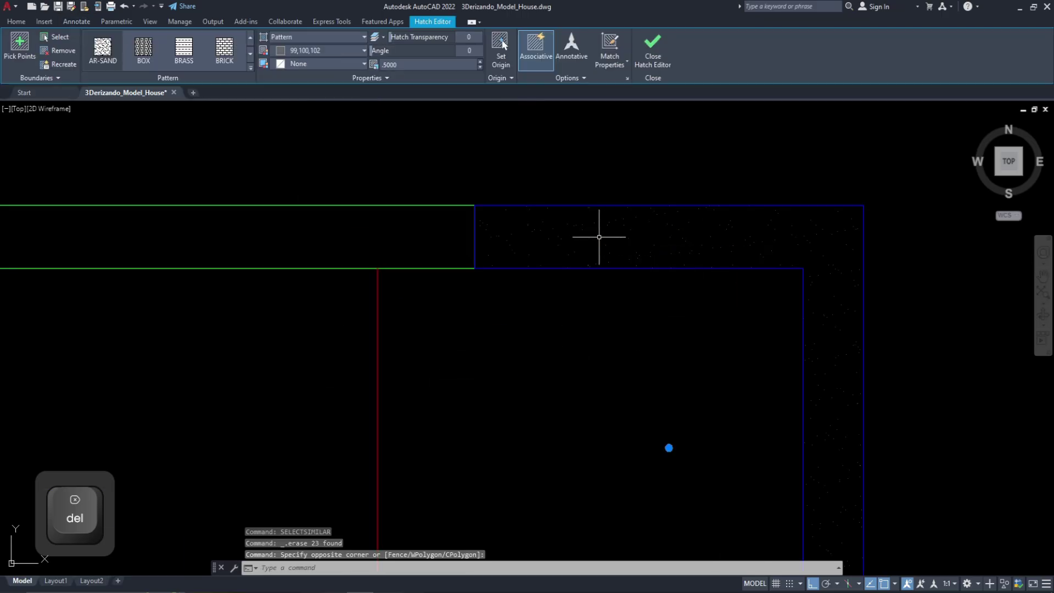
key(Delete)
scroll(582, 232, down, 4)
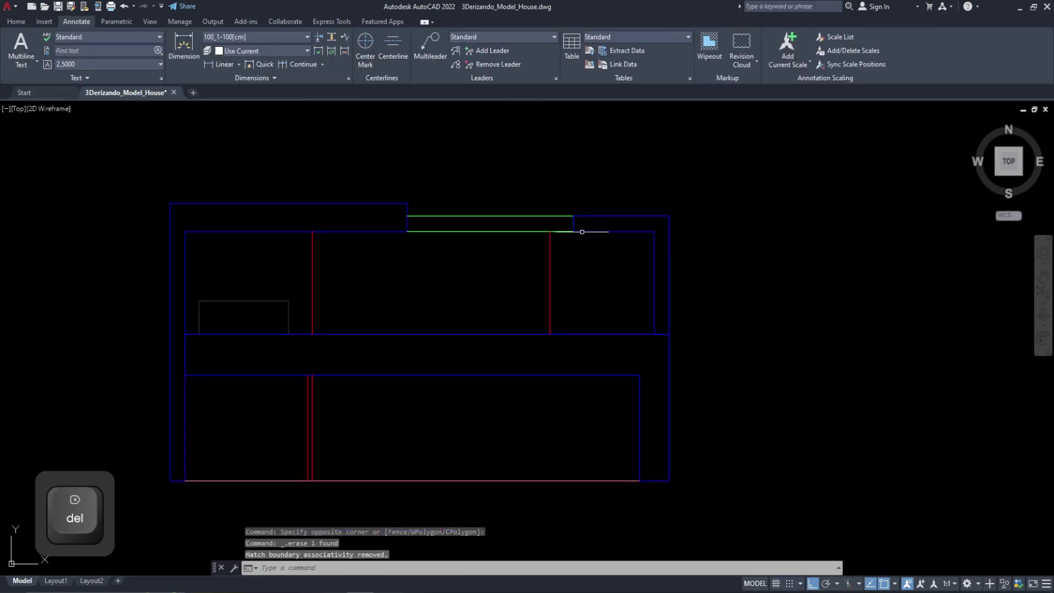
- Use SELECTSIMILAR on the dotted ground hatch at the front of the ground floor plan and delete all matching hatches
scroll(473, 423, down, 4)
mouse_move(467, 402)
middle_down()
mouse_move(447, 433)
mouse_move(452, 560)
middle_up()
scroll(511, 353, up, 6)
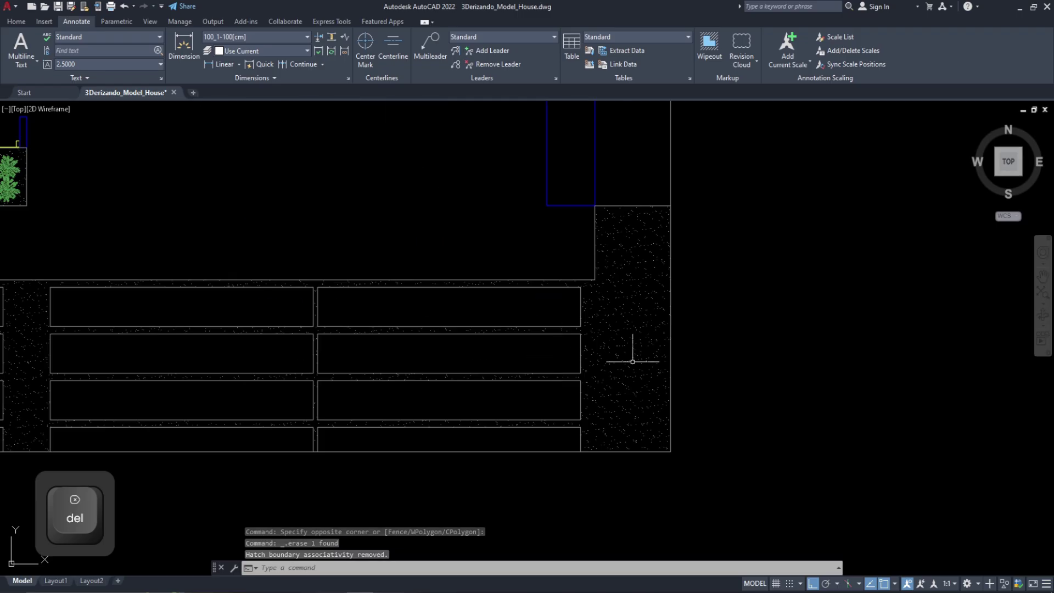
click(632, 360)
click(621, 339)
text(m)
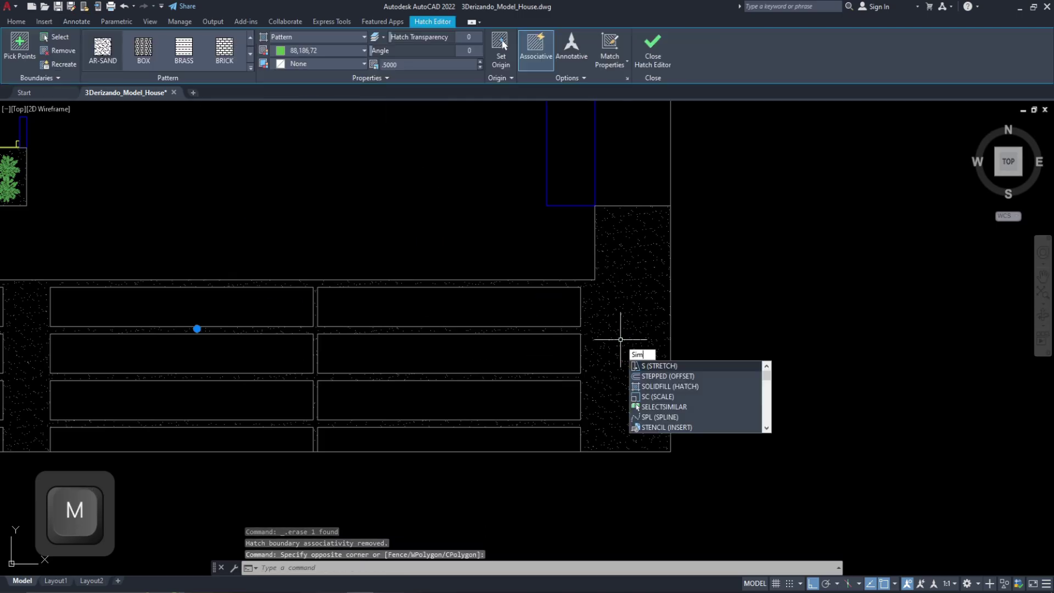
key(Return)
key(Delete)
scroll(513, 329, down, 6)
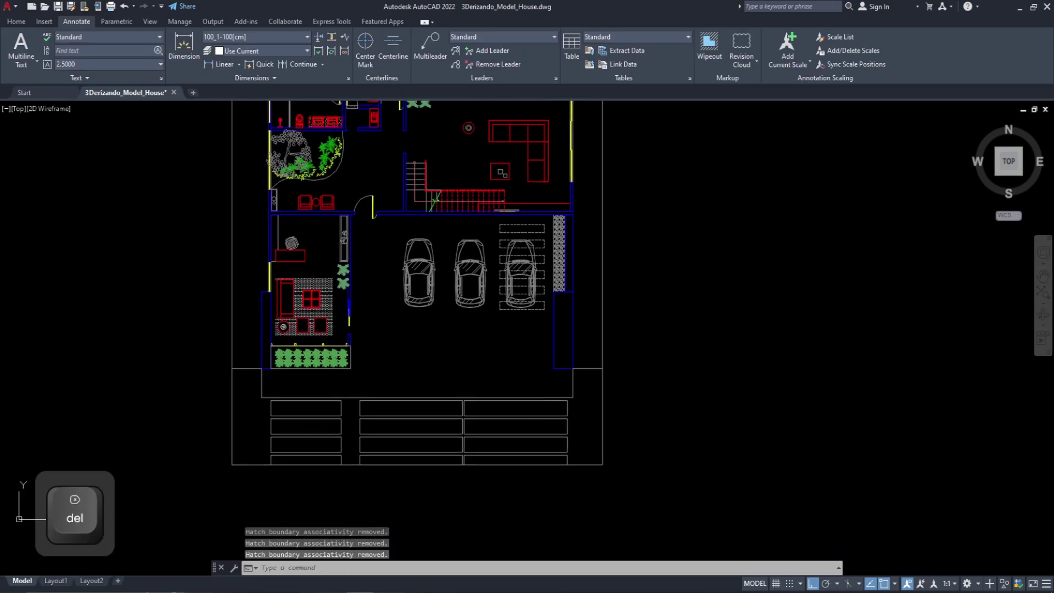
- Delete the wood deck hatch from the backyard of the ground floor plan
middle_drag(449, 269, 431, 378)
middle_drag(582, 219, 569, 326)
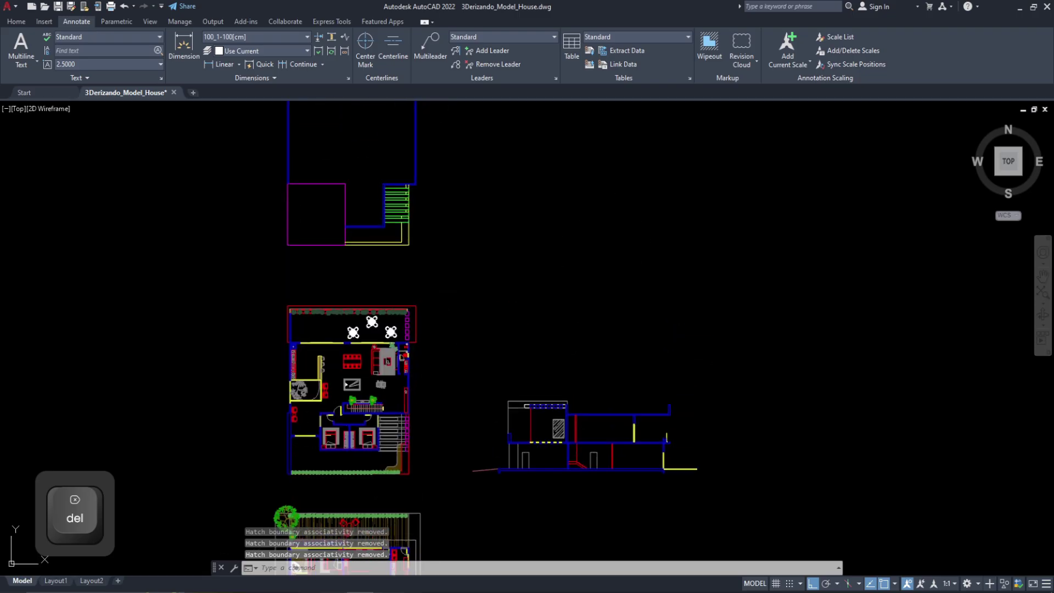
mouse_move(542, 412)
middle_down()
mouse_move(635, 518)
mouse_move(622, 342)
middle_up()
middle_drag(504, 435, 493, 226)
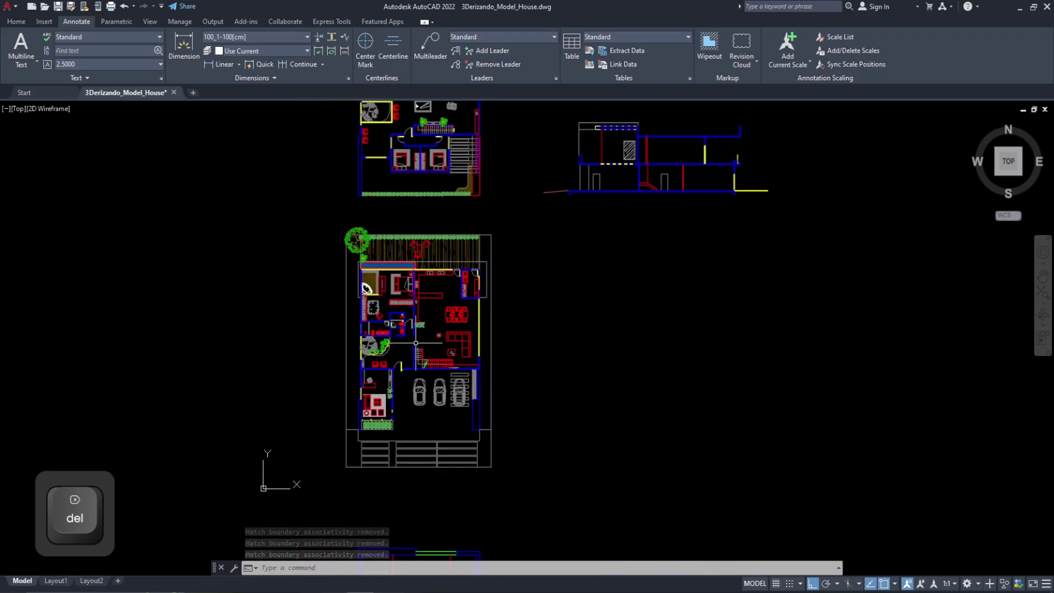
scroll(418, 332, up, 6)
middle_drag(418, 332, 403, 455)
middle_drag(487, 129, 483, 285)
scroll(482, 285, up, 4)
scroll(482, 284, up, 2)
click(478, 284)
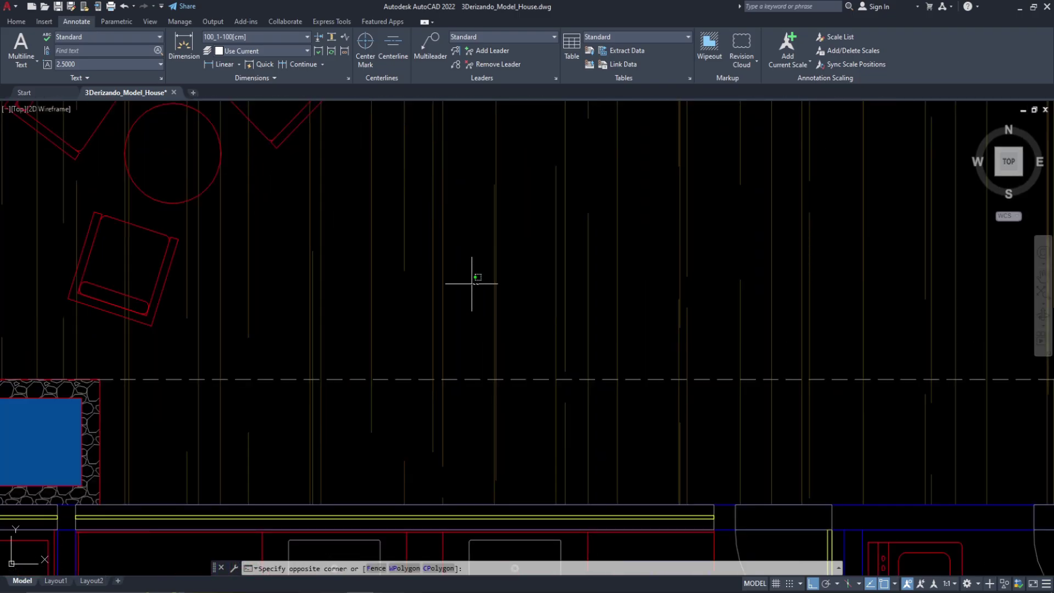
click(405, 285)
scroll(404, 285, down, 4)
key(Delete)
middle_drag(402, 286, 442, 365)
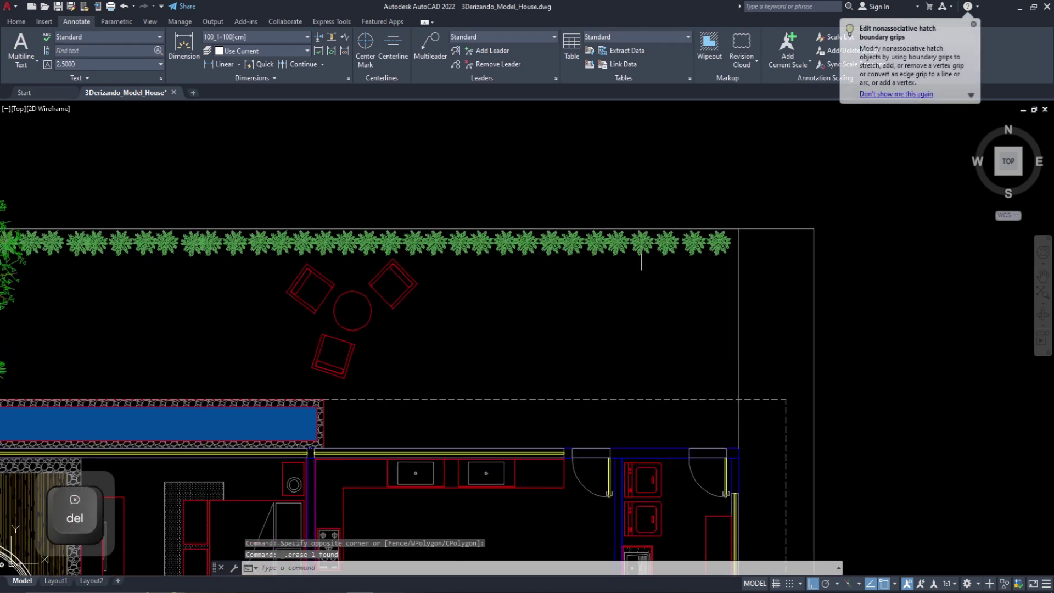
- Delete the row of plants along the rear boundary, the large tree and the palm beside the pool
click(532, 233)
key(Delete)
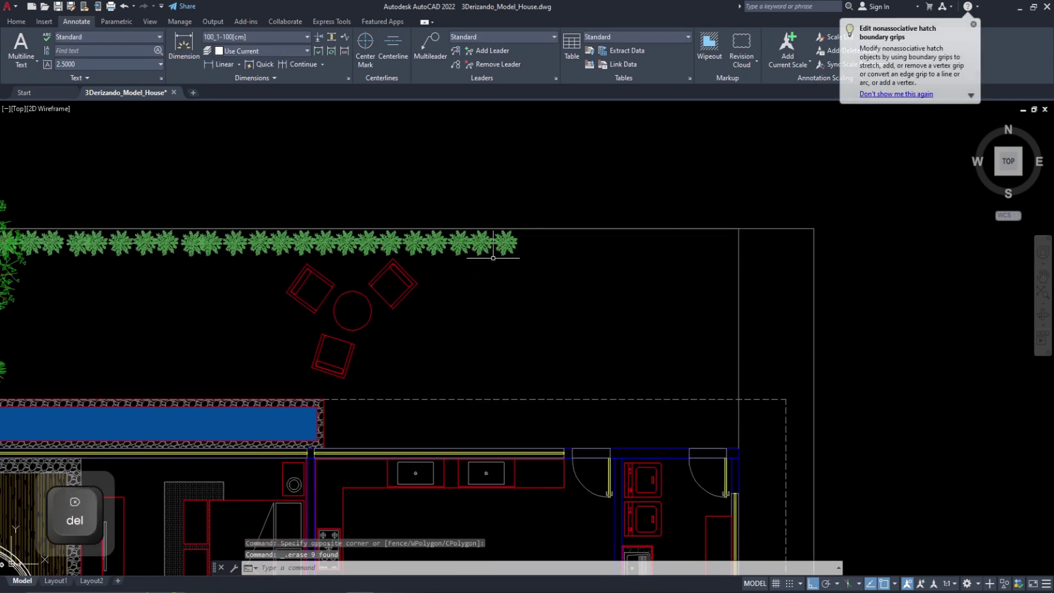
click(43, 241)
key(Delete)
middle_drag(74, 274, 365, 275)
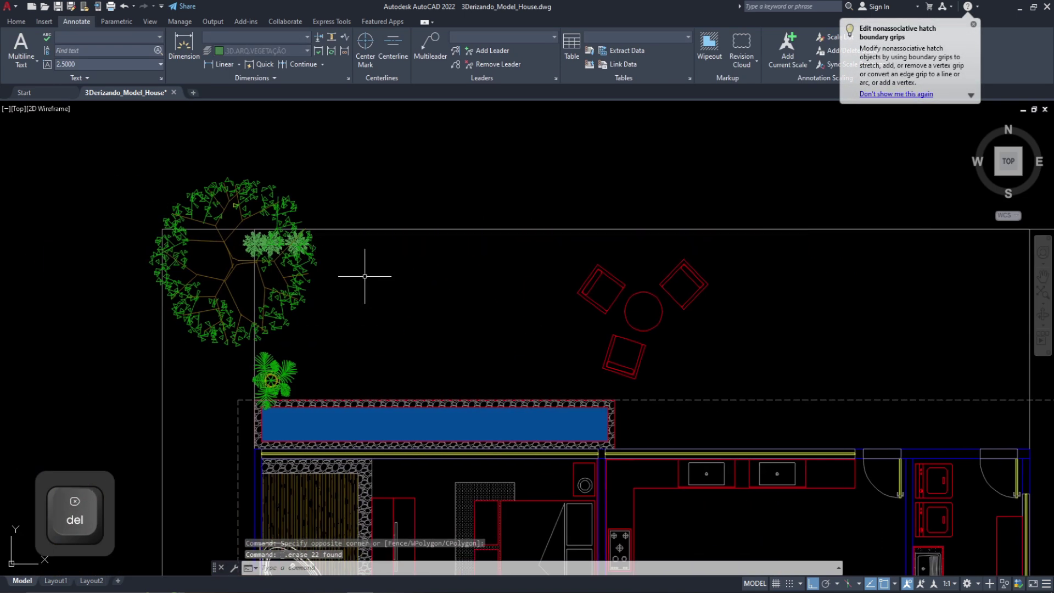
click(361, 287)
click(266, 241)
key(Delete)
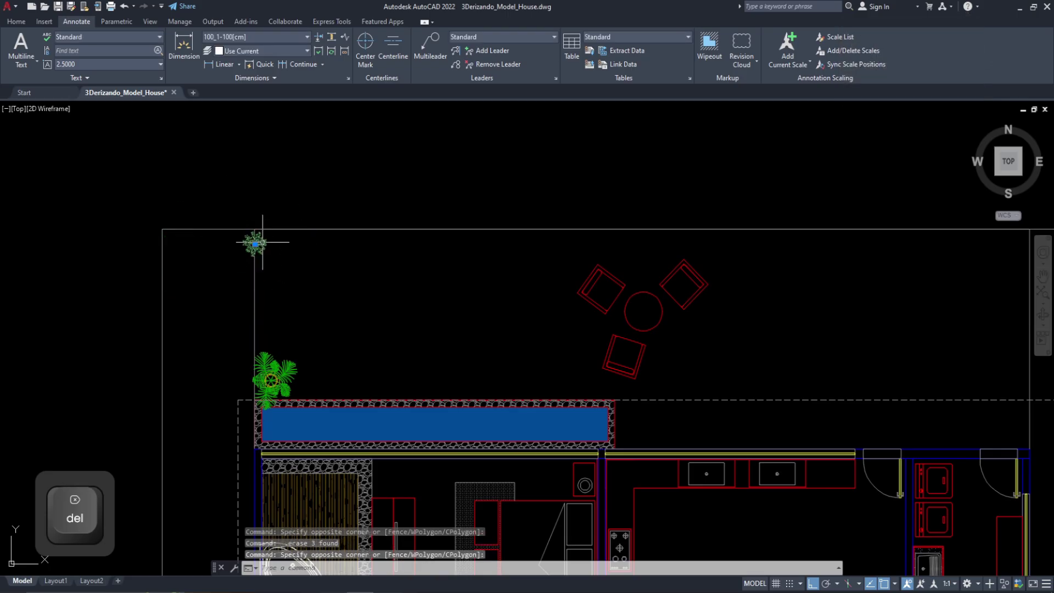
middle_drag(291, 390, 253, 280)
scroll(253, 286, down, 2)
middle_drag(373, 329, 333, 228)
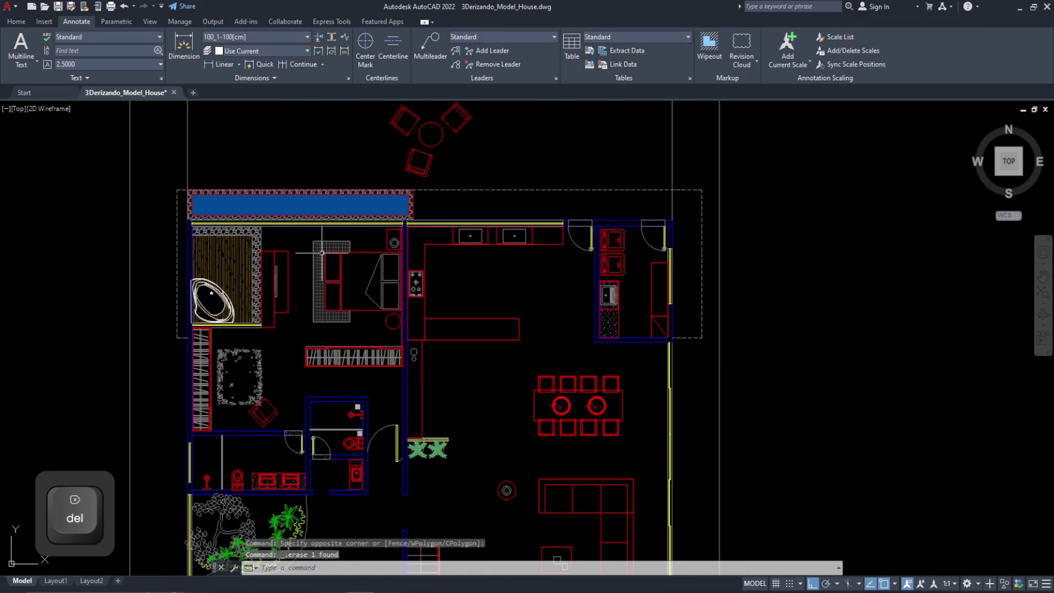
- Delete the tree and the plant groups from the curved indoor garden on the ground floor plan
scroll(343, 242, down, 2)
scroll(397, 393, up, 5)
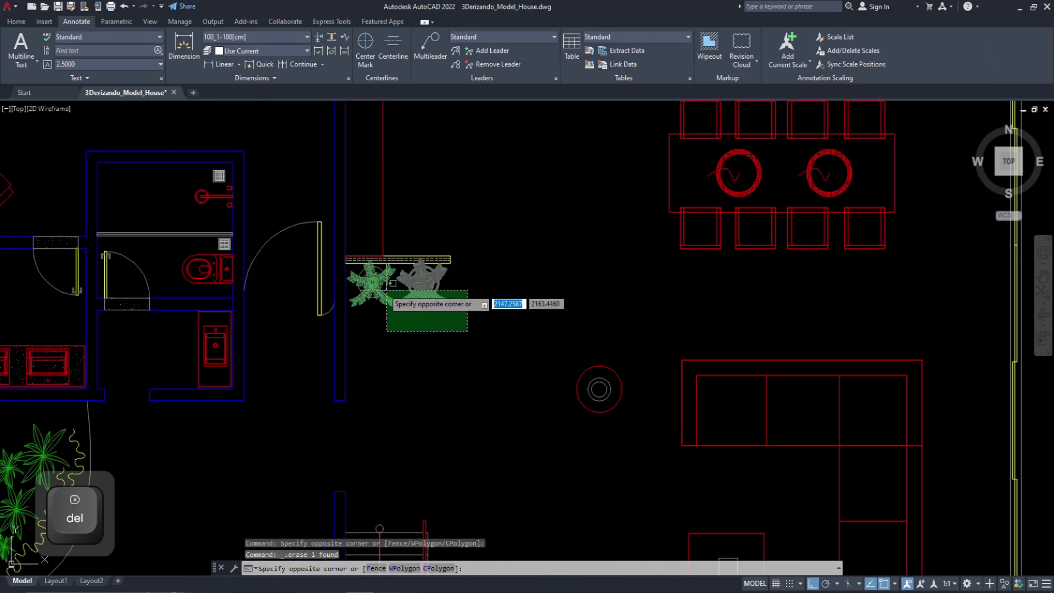
click(520, 344)
scroll(483, 355, down, 2)
middle_drag(483, 356, 605, 232)
scroll(339, 361, up, 2)
click(339, 360)
click(157, 291)
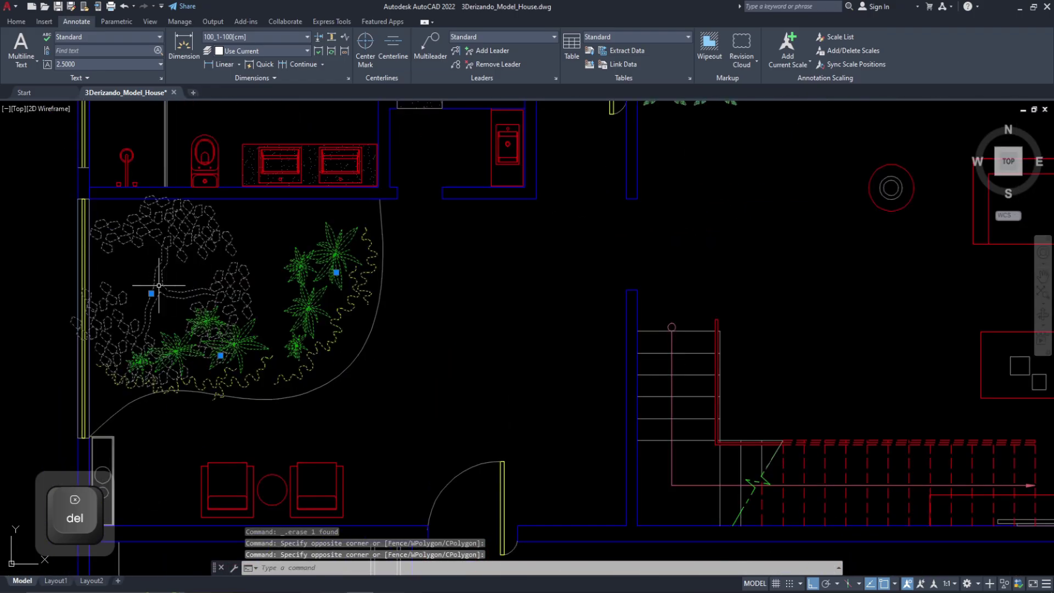
key(Delete)
- Delete all strokes of the shaggy rug between the wardrobes of the ground floor suite
scroll(274, 308, down, 2)
middle_drag(275, 307, 241, 375)
scroll(504, 251, down, 2)
middle_drag(504, 253, 416, 327)
scroll(416, 328, down, 2)
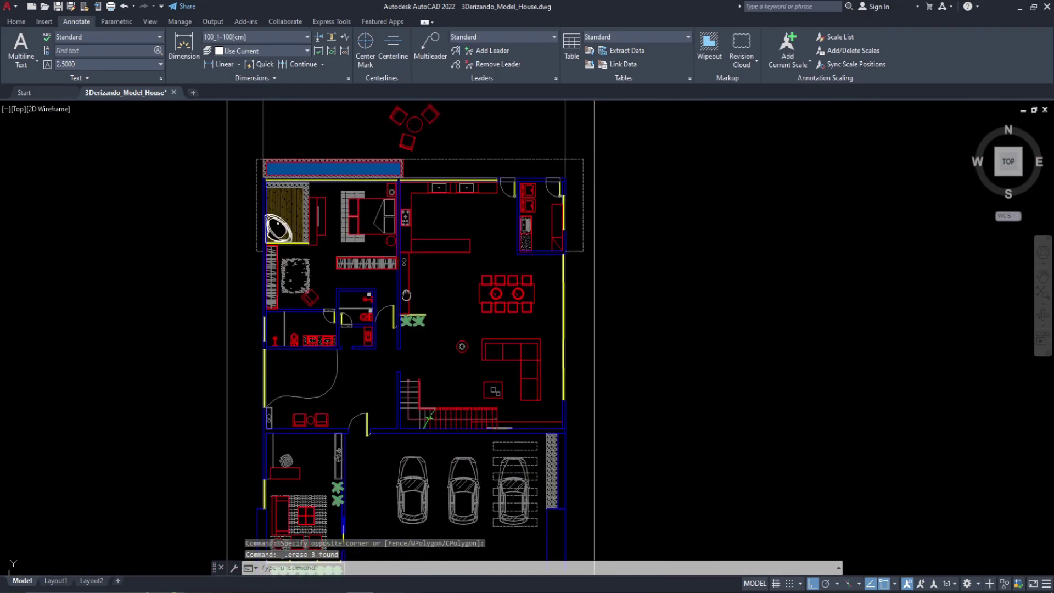
scroll(292, 213, up, 4)
click(361, 389)
click(320, 358)
scroll(317, 365, up, 3)
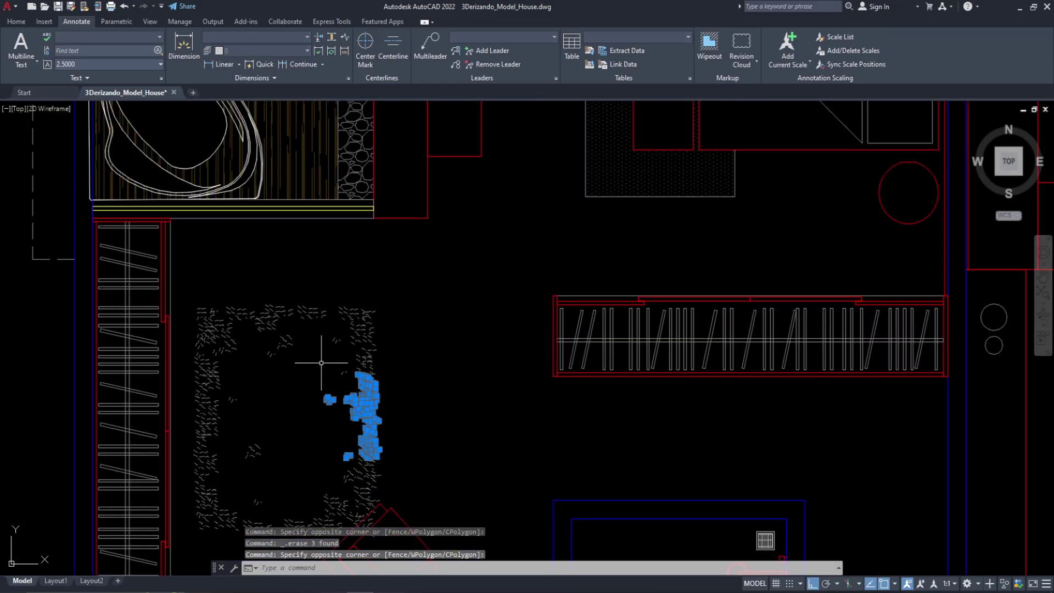
click(240, 198)
key(Delete)
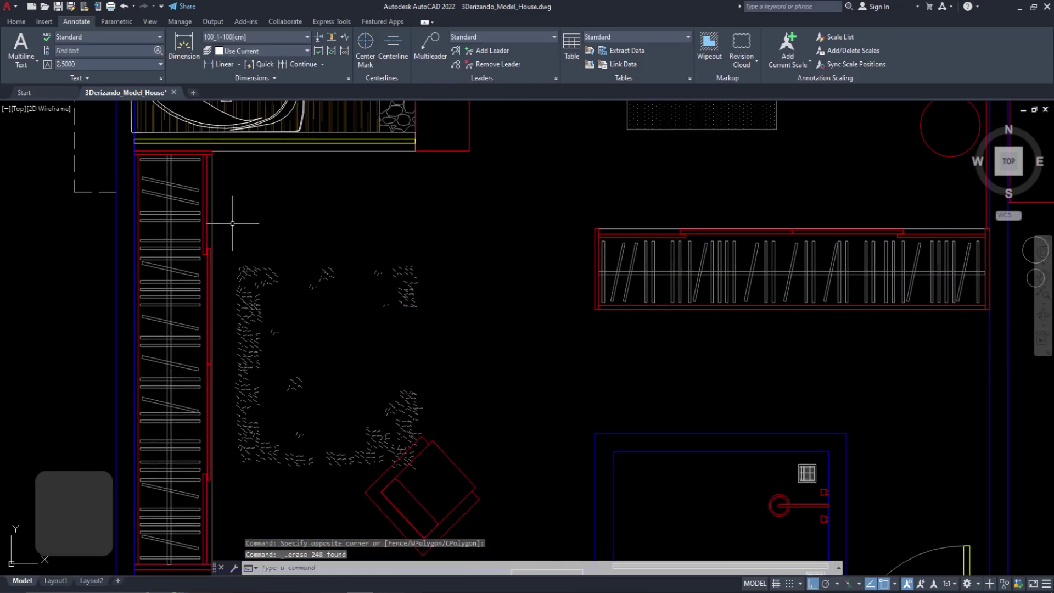
click(232, 220)
click(448, 486)
key(Delete)
- Delete the plants from the front planter of the ground floor plan
scroll(461, 447, down, 2)
scroll(461, 446, down, 1)
middle_drag(461, 446, 337, 287)
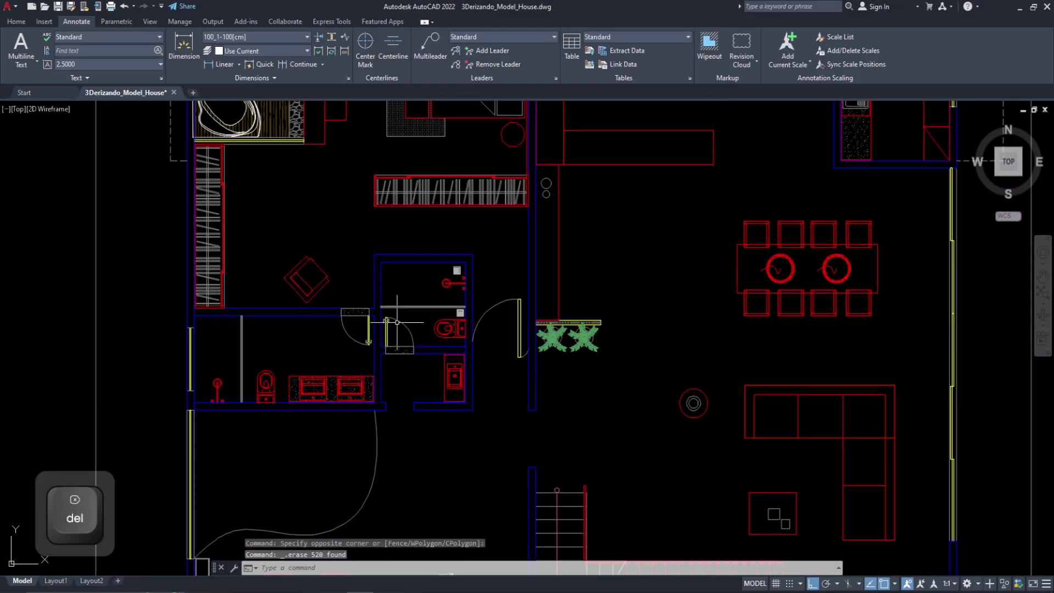
scroll(397, 322, down, 2)
middle_drag(458, 465, 411, 320)
scroll(346, 443, up, 4)
mouse_move(373, 472)
middle_down()
mouse_move(414, 457)
mouse_move(501, 454)
middle_up()
click(502, 454)
click(117, 365)
key(Delete)
- Delete the sofa, tables, round lamp, rug hatch and two potted palms from the front room beside the garage
scroll(117, 364, down, 2)
middle_drag(251, 304, 434, 412)
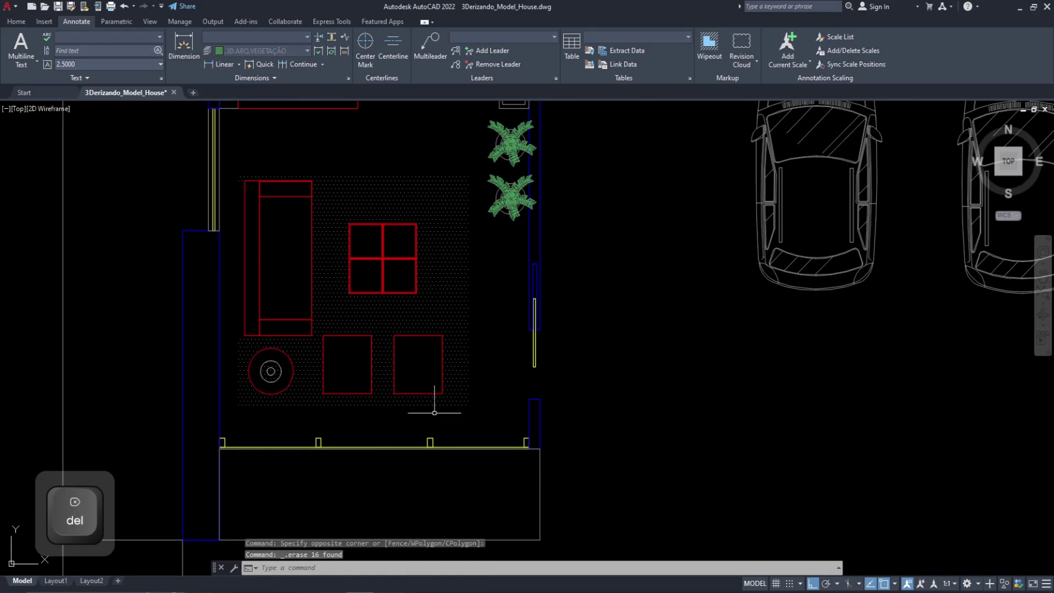
click(240, 156)
key(Delete)
middle_drag(304, 200, 319, 342)
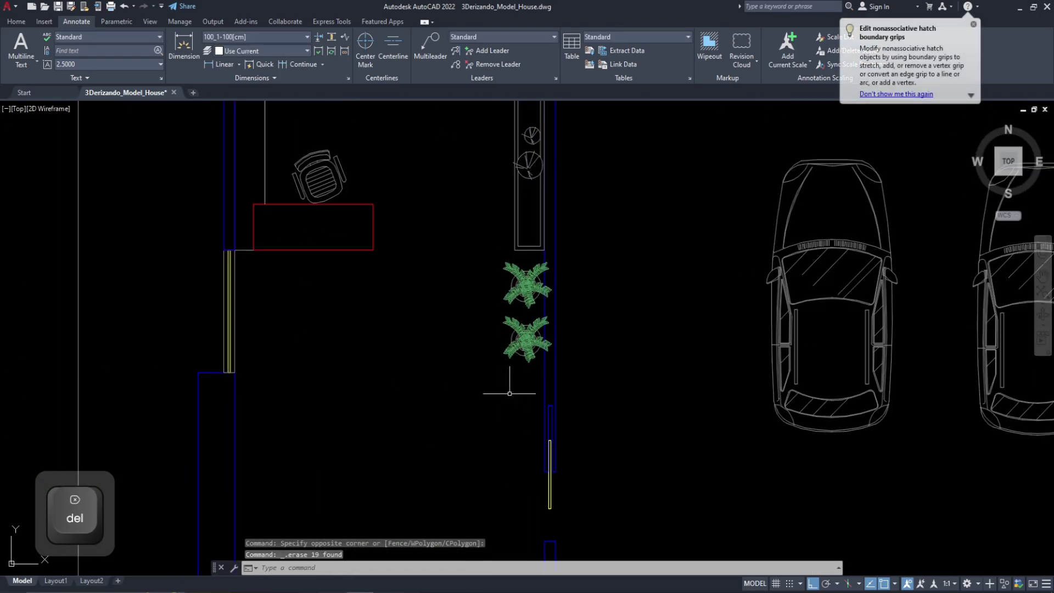
click(524, 387)
click(460, 192)
key(Delete)
- Delete the desk, office chair, leftover furniture lines and wall shelf with plants from the front room
middle_drag(418, 259, 396, 361)
click(395, 400)
click(266, 252)
key(Delete)
click(275, 358)
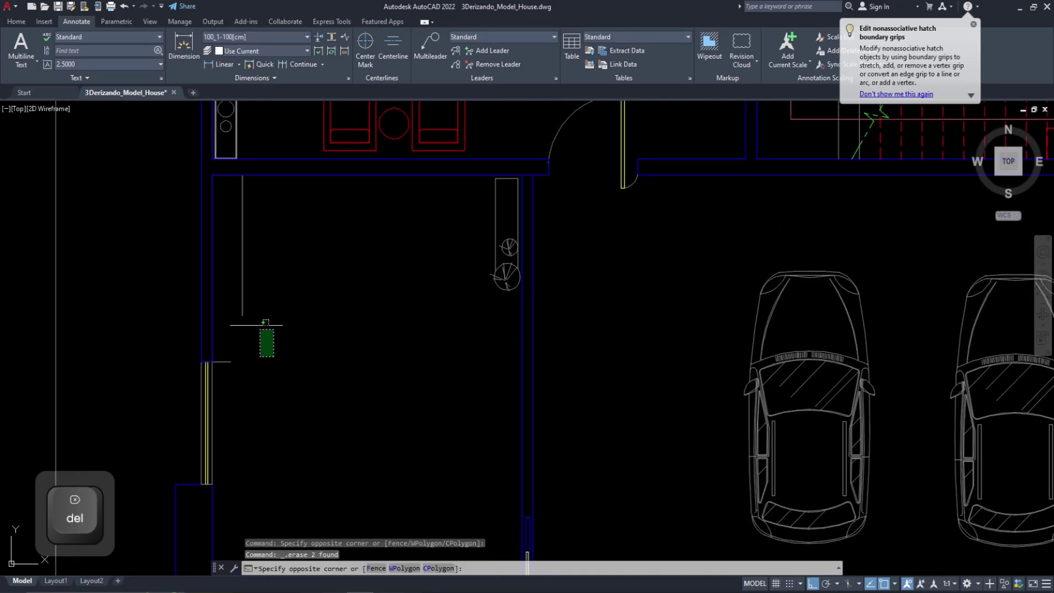
key(Delete)
click(486, 241)
key(Delete)
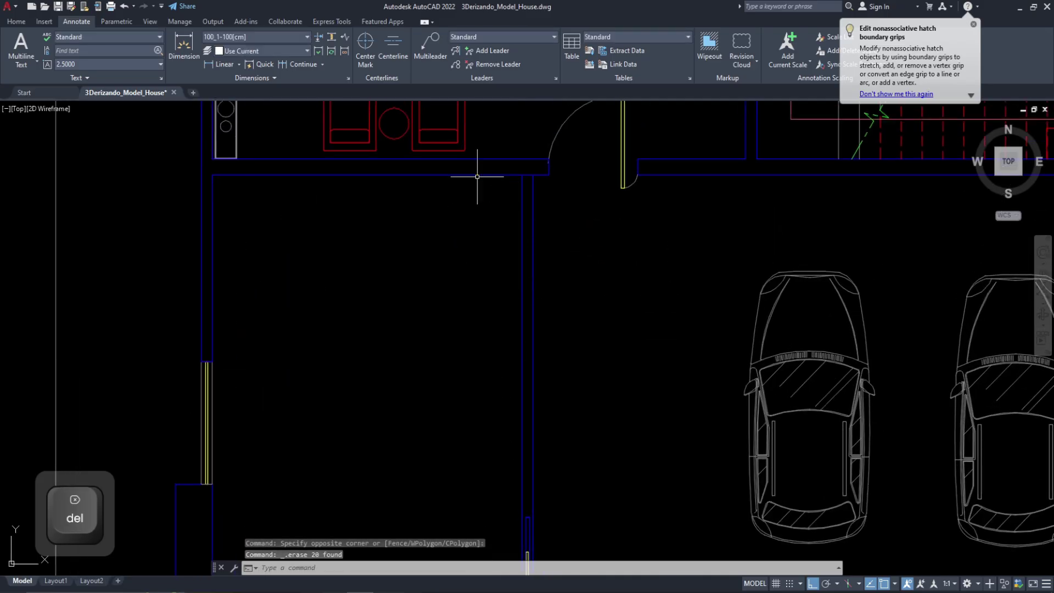
- Delete the three cars from the garage while keeping the dashed rectangles
scroll(609, 288, down, 3)
middle_drag(660, 319, 325, 215)
click(512, 309)
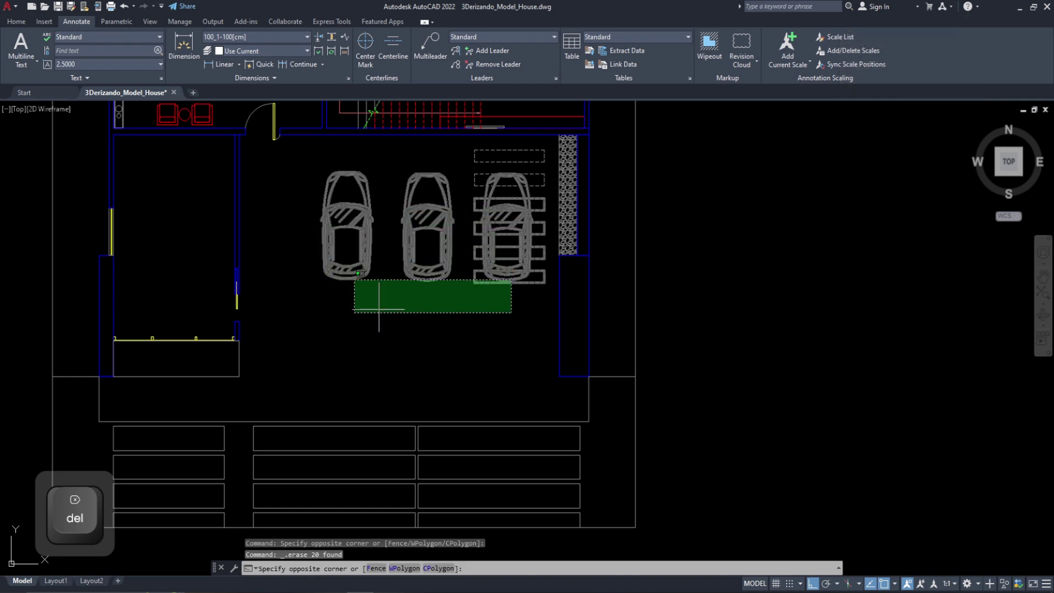
click(406, 329)
click(439, 306)
click(329, 239)
key(Delete)
scroll(528, 263, up, 4)
click(553, 275)
click(470, 273)
key(Delete)
- Delete the stone hatch from the narrow strip along the garage's side wall
scroll(470, 274, down, 2)
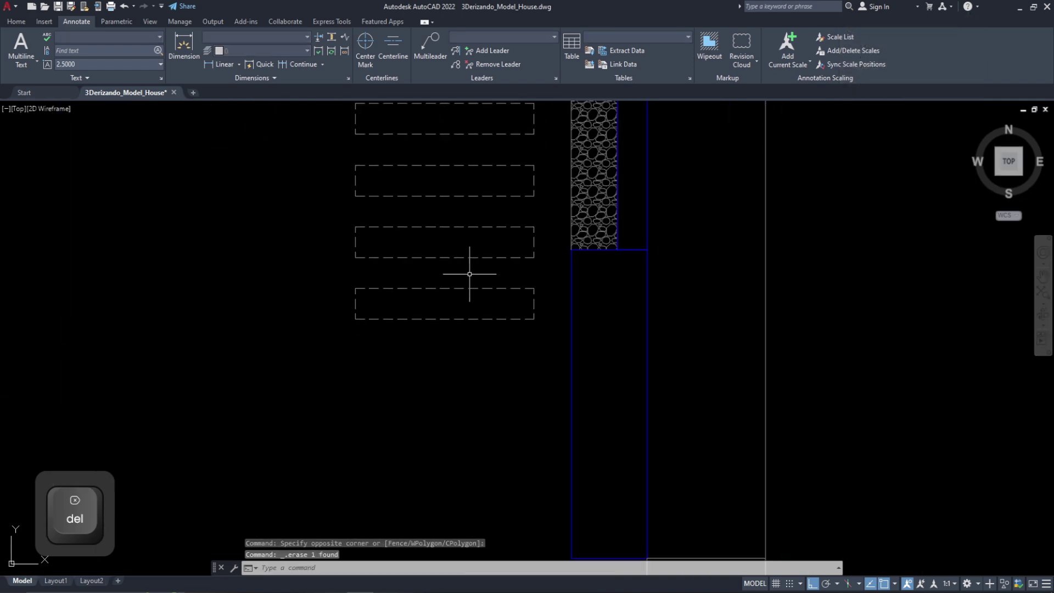
middle_drag(468, 272, 390, 438)
click(524, 355)
key(Delete)
- Delete the long sideboard and the television next to the stairs in the living room
scroll(486, 329, down, 5)
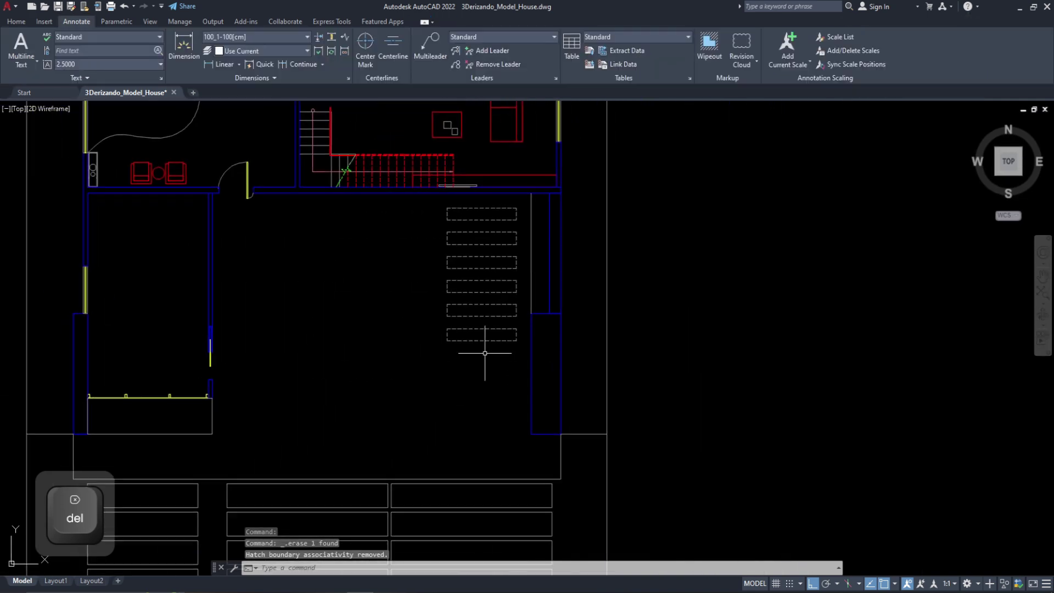
scroll(447, 214, up, 10)
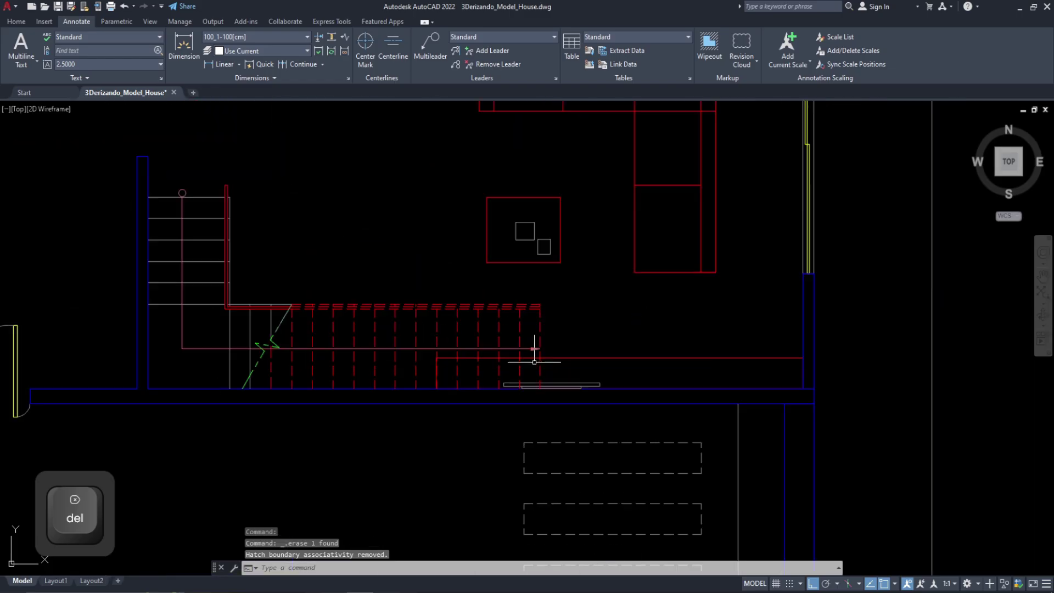
click(658, 382)
click(620, 324)
key(Delete)
click(589, 385)
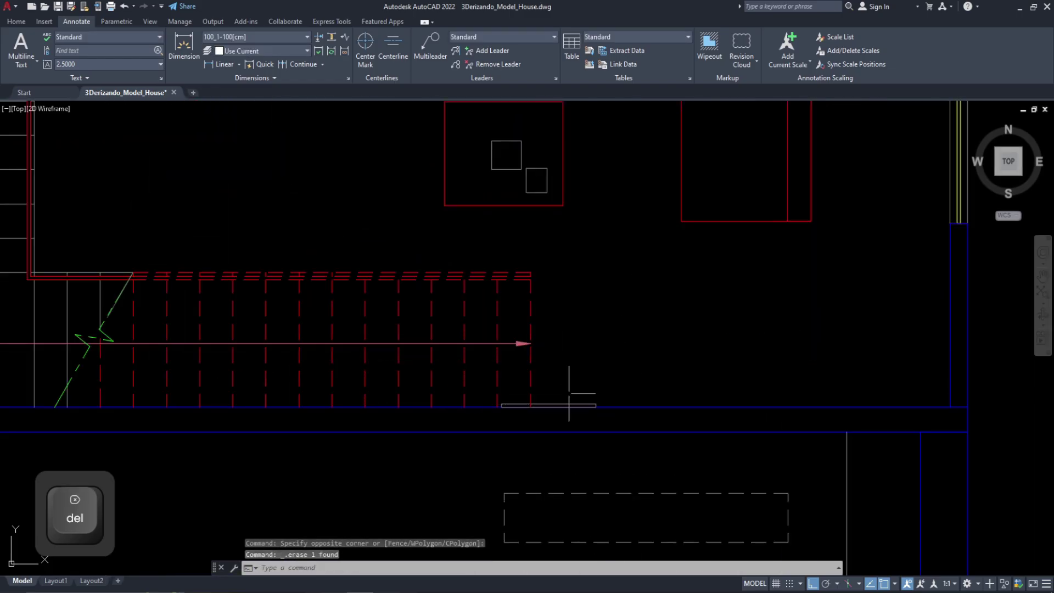
- Delete the living room sofa, side table and coffee table, and the dining table with its chairs
scroll(576, 373, down, 4)
click(620, 371)
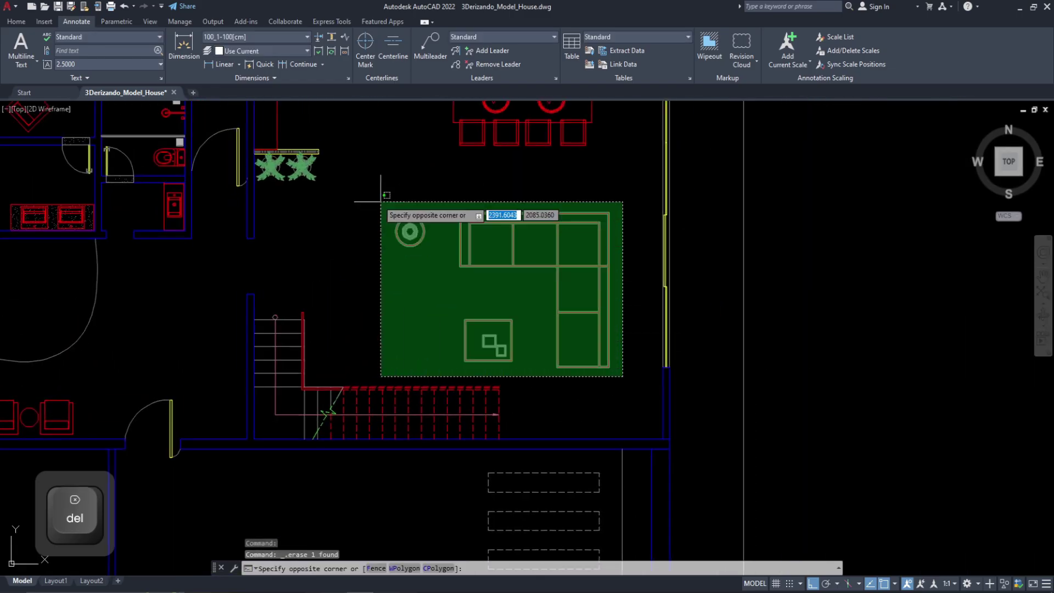
click(371, 192)
key(Delete)
middle_drag(371, 192, 371, 384)
click(607, 360)
click(425, 228)
key(Delete)
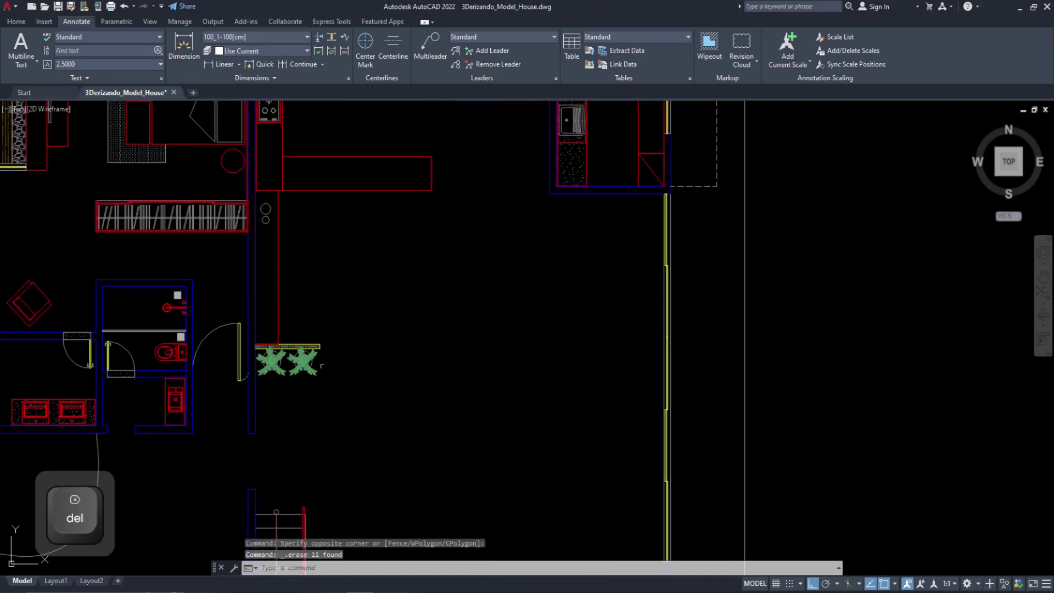
- Delete the two potted palms, the small hatched partition and the side counter next to the dining area
scroll(322, 361, up, 4)
click(353, 390)
click(189, 221)
key(Delete)
scroll(185, 226, down, 5)
- Delete the kitchen peninsula, the stove and the counter with its two sinks
click(503, 384)
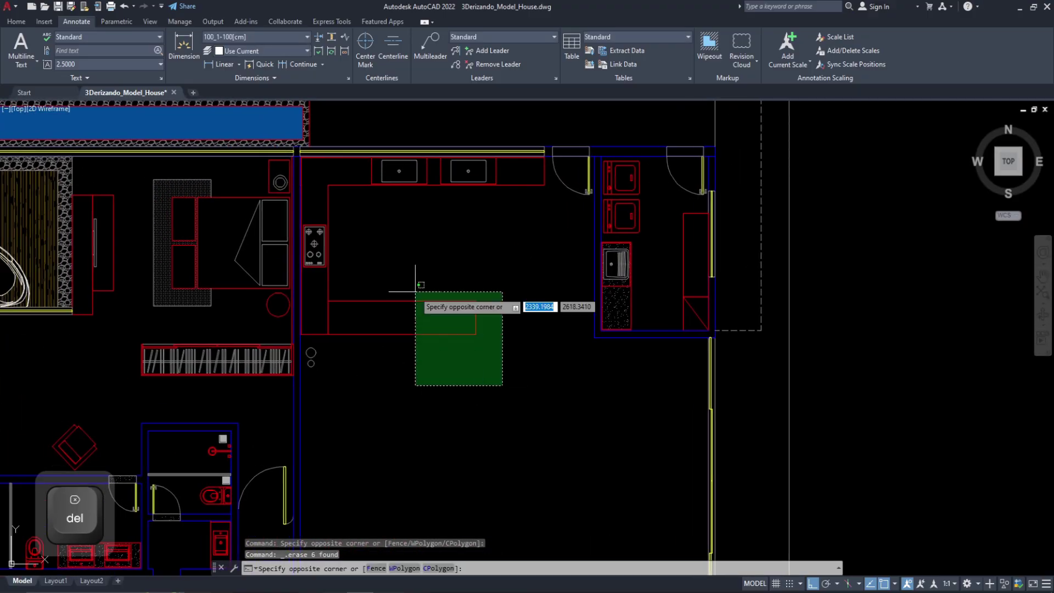
click(311, 232)
scroll(535, 164, up, 4)
click(587, 235)
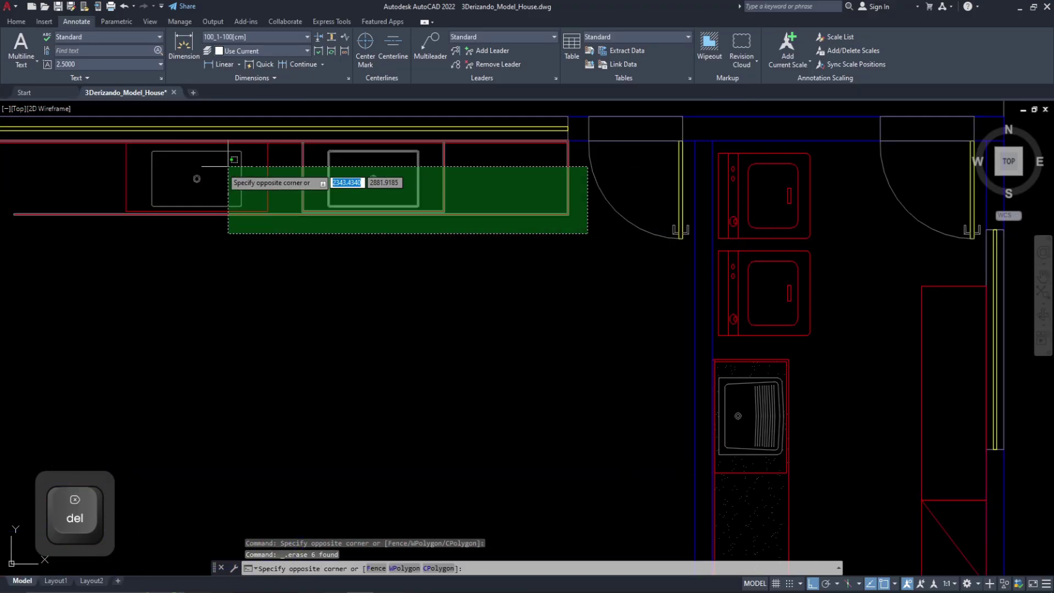
click(174, 165)
key(Delete)
- Delete the two leftover counter lines along the kitchen walls
middle_drag(146, 200, 489, 283)
scroll(311, 238, up, 4)
click(291, 224)
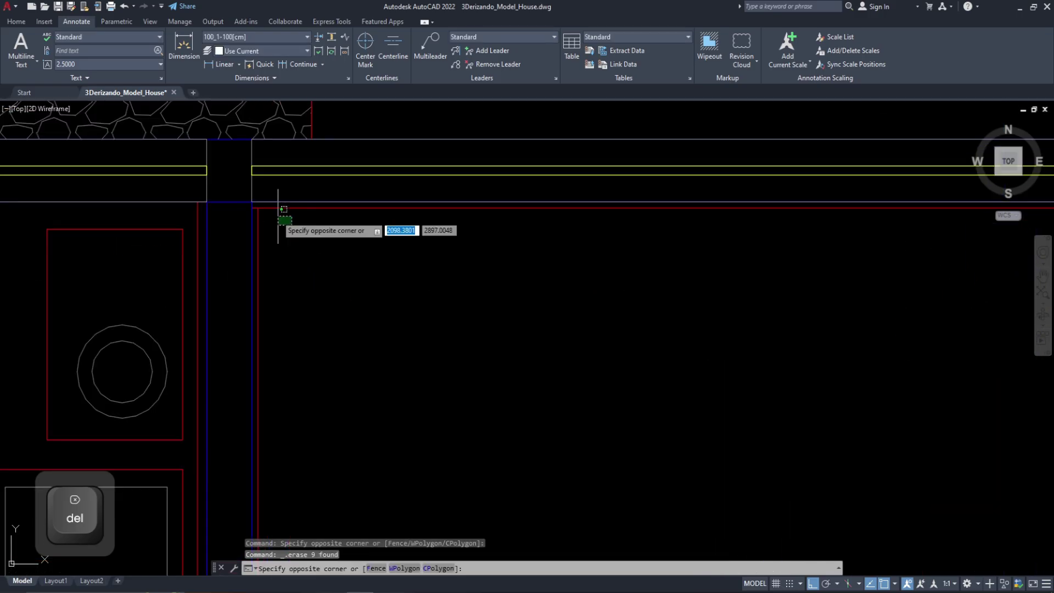
click(257, 206)
key(Delete)
- Delete the bed, pillows, nightstands, lamps and rug from the ground floor bedroom
scroll(275, 235, down, 4)
scroll(224, 247, up, 4)
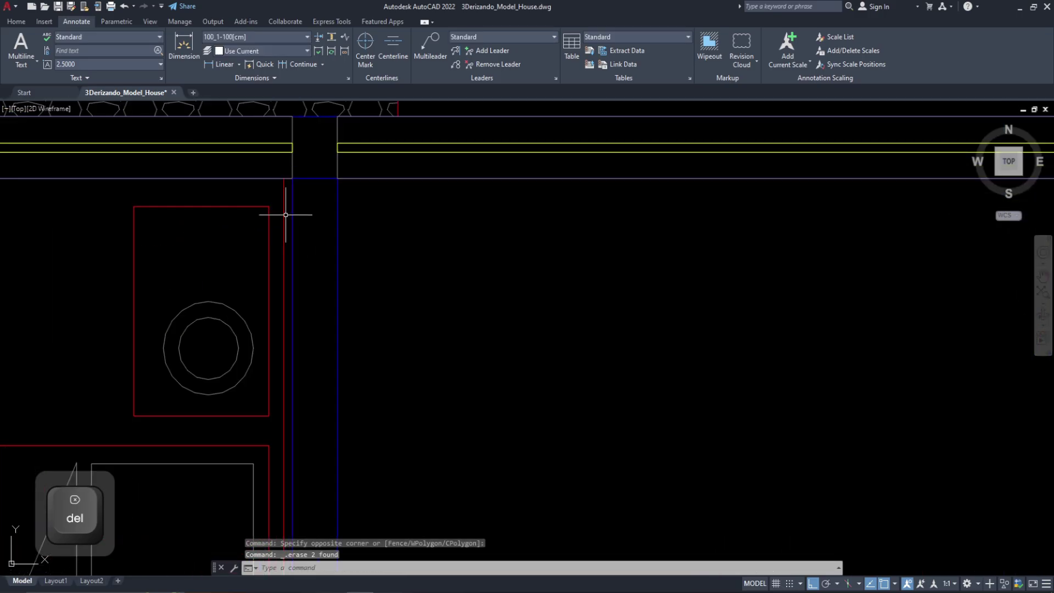
scroll(269, 220, down, 3)
middle_drag(206, 320, 507, 253)
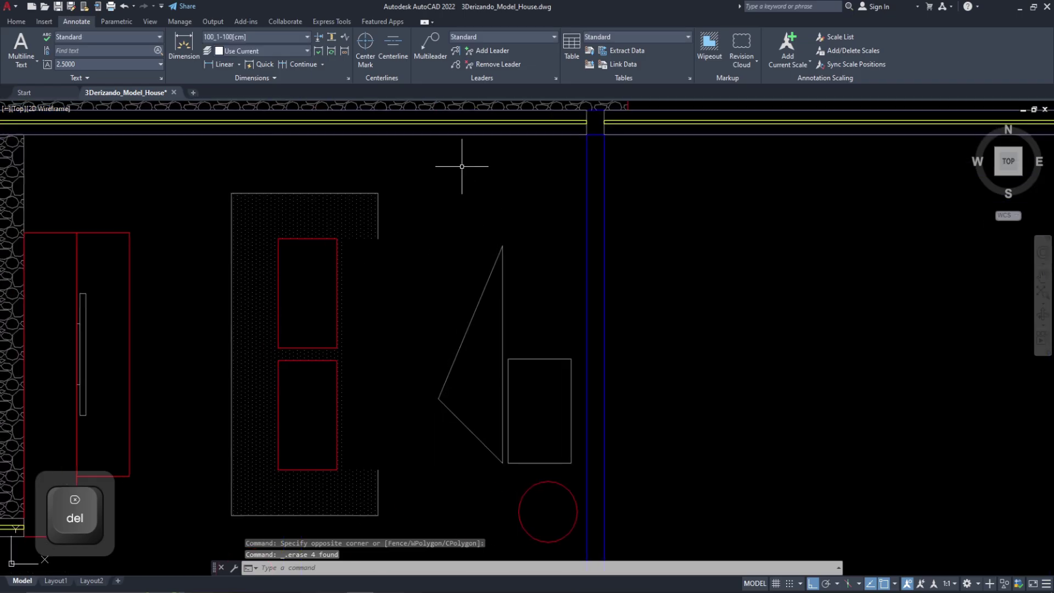
click(466, 178)
click(193, 390)
key(Delete)
middle_drag(243, 376, 264, 226)
click(300, 164)
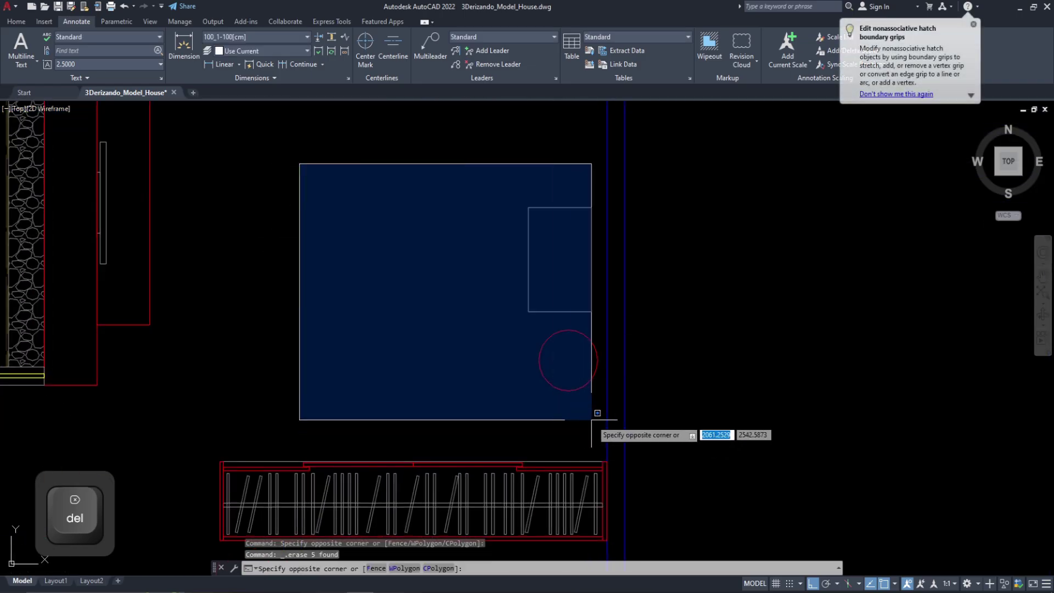
click(599, 421)
key(Delete)
- Delete the horizontal wardrobe below the ground floor bed area
scroll(577, 423, down, 2)
click(337, 431)
click(615, 507)
key(Delete)
- Delete the bedroom TV unit together with the bathtub and its wood and stone floor hatches
scroll(708, 451, down, 2)
scroll(483, 423, up, 2)
middle_drag(482, 422, 505, 492)
click(505, 492)
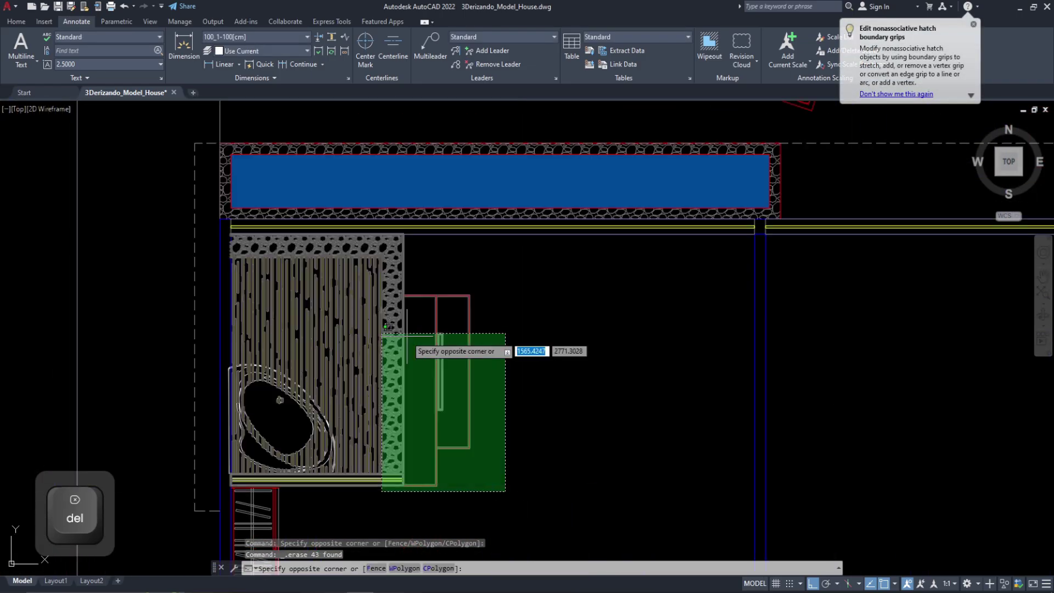
click(326, 322)
key(Delete)
- Delete the vertical wardrobe along the outer wall and the rotated armchair from the ground floor suite
mouse_move(204, 494)
middle_down()
mouse_move(155, 174)
mouse_move(190, 174)
middle_up()
click(214, 162)
click(325, 431)
key(Delete)
click(347, 331)
click(441, 418)
key(Delete)
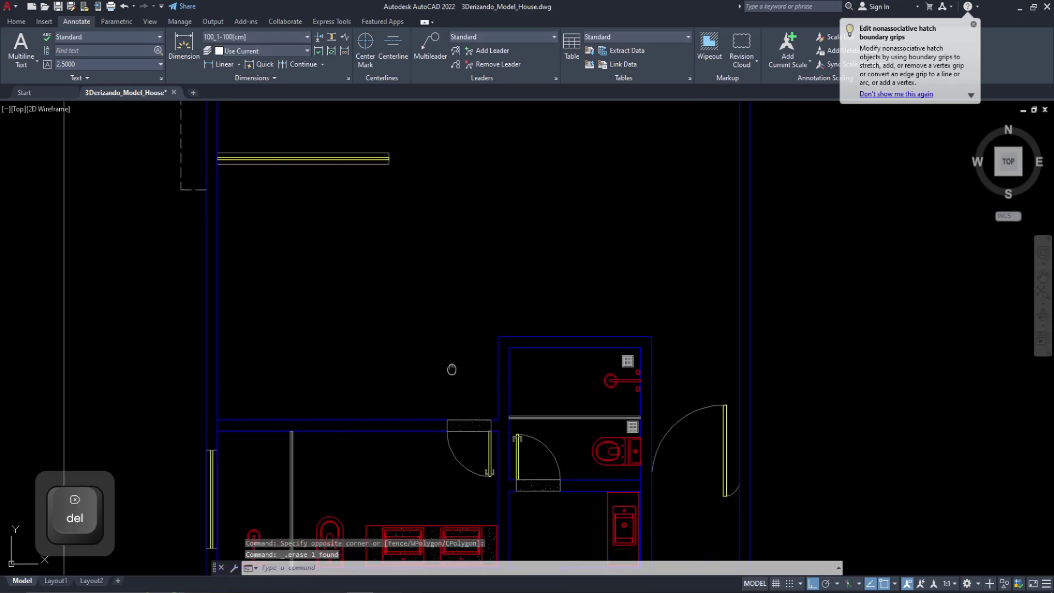
- Delete the next selected objects in the ground floor bathroom area
middle_drag(452, 369, 282, 222)
scroll(435, 381, up, 3)
scroll(435, 381, down, 3)
click(612, 442)
click(565, 393)
key(Delete)
- Delete the double bed, its rug and the bedside furniture from the left of the two adjoining upper-floor bedrooms
scroll(563, 392, down, 2)
mouse_move(563, 392)
middle_down()
mouse_move(475, 400)
mouse_move(539, 445)
middle_up()
scroll(540, 445, down, 2)
mouse_move(362, 543)
middle_down()
mouse_move(393, 370)
mouse_move(459, 311)
middle_up()
scroll(459, 310, up, 3)
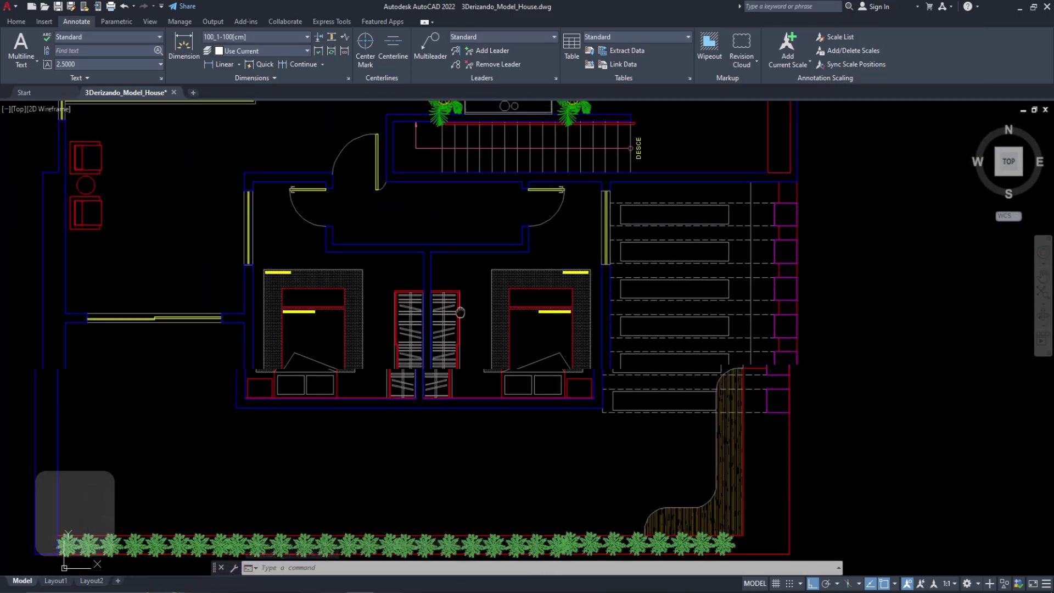
scroll(289, 313, up, 2)
click(241, 236)
click(487, 453)
key(Delete)
- Delete the wardrobe objects and hangers along the wall dividing the two upper-floor bedrooms
scroll(381, 441, up, 4)
scroll(381, 440, down, 4)
mouse_move(539, 216)
middle_down()
mouse_move(324, 163)
mouse_move(340, 258)
middle_up()
key(Delete)
click(349, 290)
click(409, 468)
click(379, 408)
click(323, 190)
click(549, 444)
key(Delete)
- Delete the leftover wardrobe shelf, rail and door lines on both sides of the bedrooms' dividing wall
scroll(412, 502, up, 6)
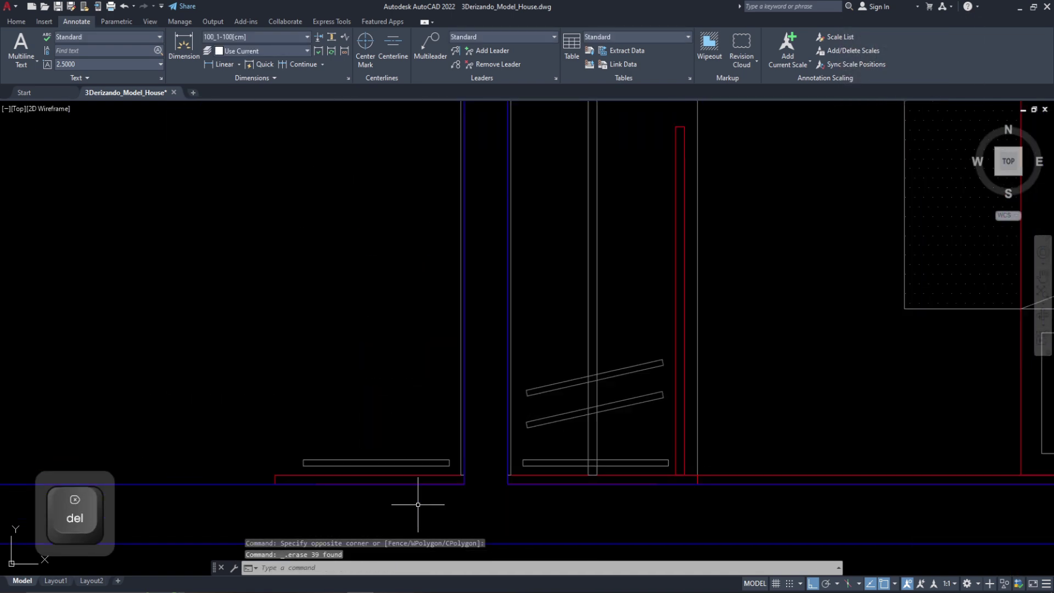
click(449, 486)
click(433, 447)
key(Delete)
click(472, 459)
key(Delete)
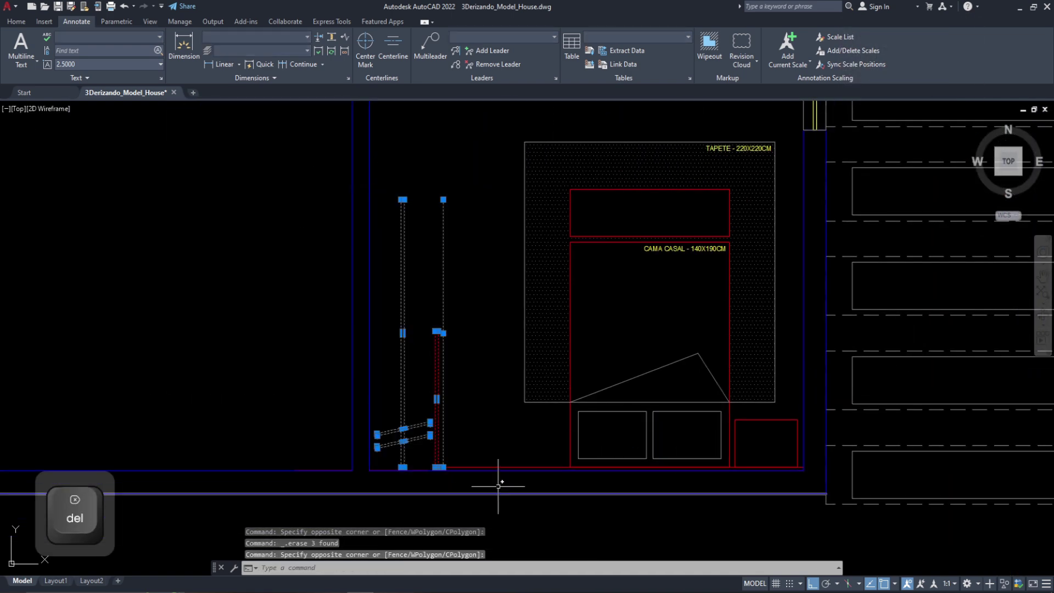
key(Delete)
- Delete the bed, rug, pillows and nightstand with their labels from the right upper-floor bedroom
click(380, 146)
click(789, 516)
key(Delete)
scroll(723, 497, up, 4)
key(Delete)
scroll(734, 494, down, 9)
middle_drag(737, 450, 531, 292)
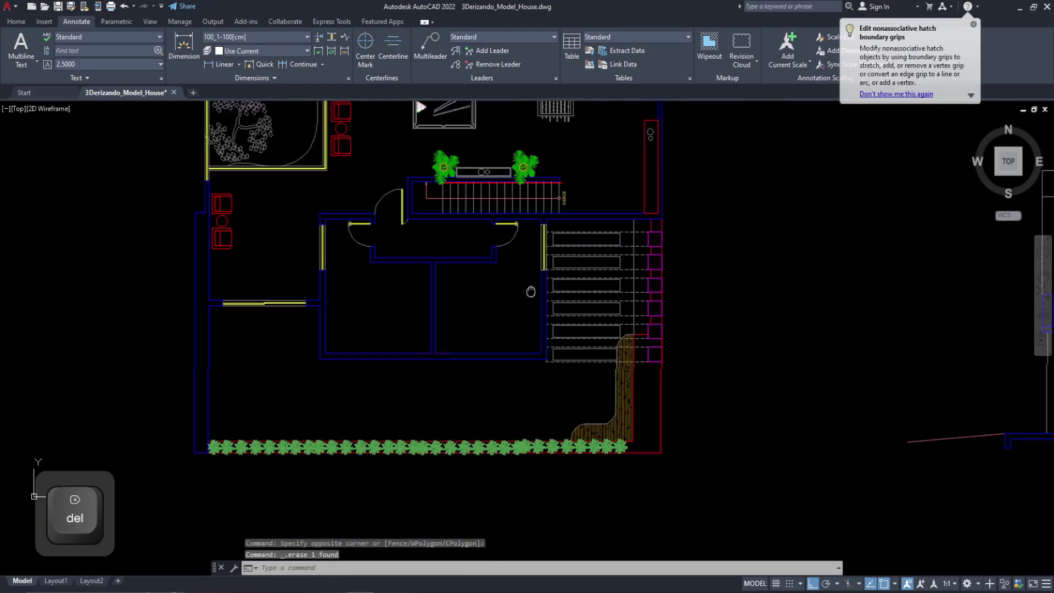
- Delete the row of plants along the front planter and the wood hatch of the curved corner bed
scroll(336, 447, up, 8)
click(305, 448)
key(Delete)
scroll(308, 440, down, 4)
middle_drag(755, 421, 378, 388)
click(374, 388)
key(Delete)
- Delete the pool table, foosball table, potted plants and inner garden tree from the upper floor
middle_drag(264, 126, 494, 494)
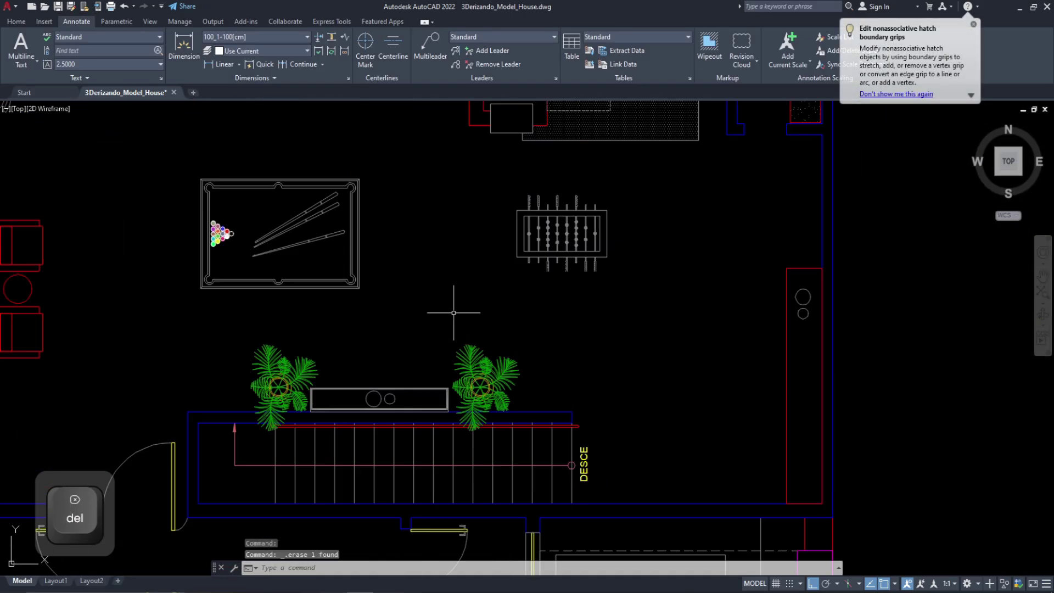
scroll(453, 313, up, 4)
key(Delete)
click(565, 348)
click(417, 266)
key(Delete)
click(386, 390)
click(346, 306)
key(Delete)
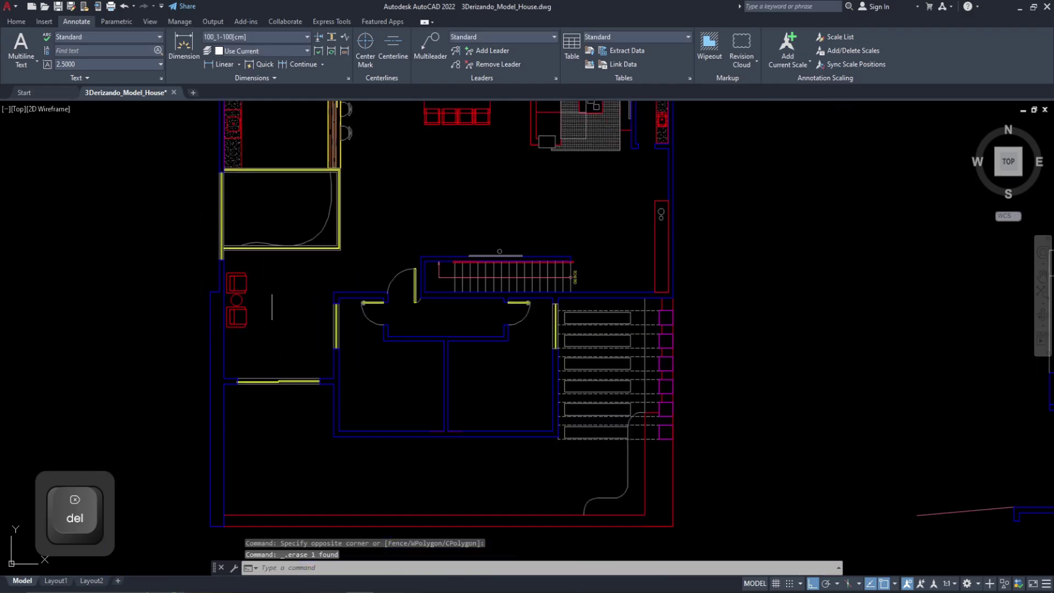
- Delete the dining table and its chairs between the kitchen island and the living area
middle_drag(266, 169, 245, 339)
scroll(236, 357, up, 2)
click(608, 362)
click(478, 259)
key(Delete)
- Delete the living room sofa set with its rug, coffee table and plants
mouse_move(630, 342)
middle_down()
mouse_move(348, 336)
mouse_move(302, 387)
middle_up()
click(482, 452)
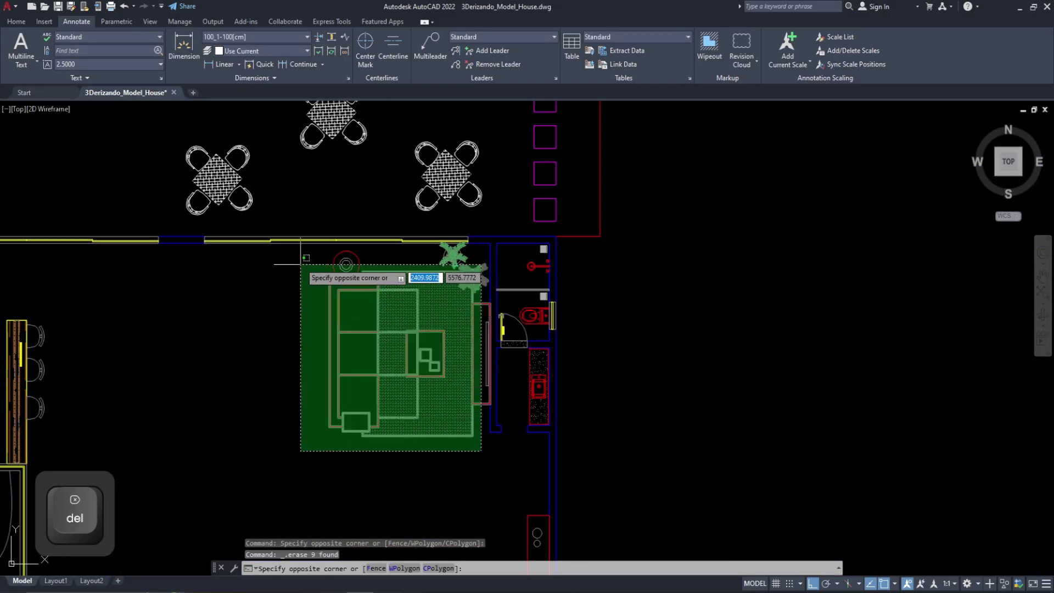
click(300, 263)
key(Delete)
- Delete all the outdoor tables with their chairs from the terrace at the top of the upper-floor plan
middle_drag(491, 211, 516, 357)
click(525, 361)
click(280, 245)
key(Delete)
key(Return)
key(Delete)
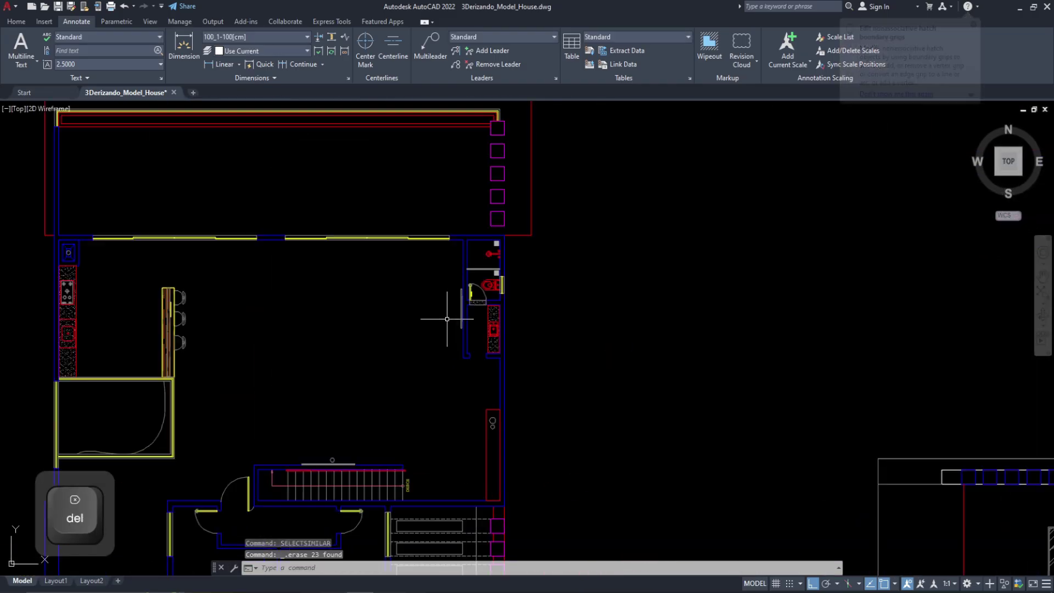
- Delete the remaining objects beside the living room wall next to the small bathroom
scroll(472, 299, up, 6)
click(463, 258)
click(436, 225)
key(Delete)
scroll(433, 236, down, 6)
- Delete the two decorative circles on the long red counter near the stairs
middle_drag(429, 258, 390, 230)
scroll(437, 337, up, 4)
click(455, 332)
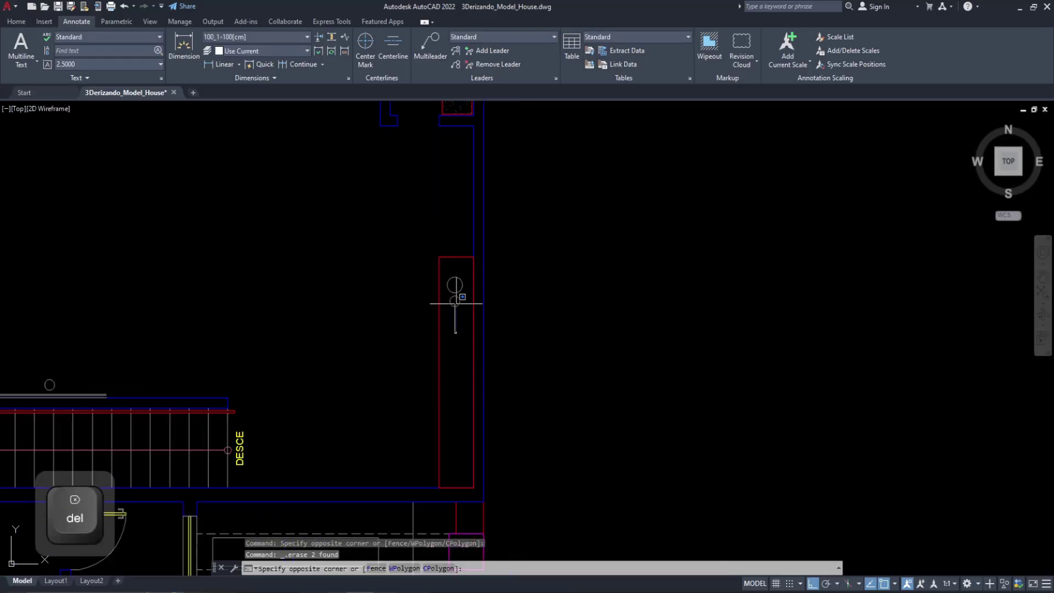
click(452, 282)
key(Delete)
- Look over the floor plans, roof plan and sections for any remaining unneeded objects
scroll(383, 280, down, 4)
mouse_move(362, 298)
middle_down()
mouse_move(393, 232)
mouse_move(422, 228)
middle_up()
scroll(382, 250, down, 4)
mouse_move(423, 344)
middle_down()
mouse_move(440, 294)
mouse_move(440, 222)
middle_up()
scroll(439, 383, down, 2)
mouse_move(439, 383)
middle_down()
mouse_move(442, 294)
mouse_move(369, 267)
middle_up()
middle_drag(358, 310, 369, 414)
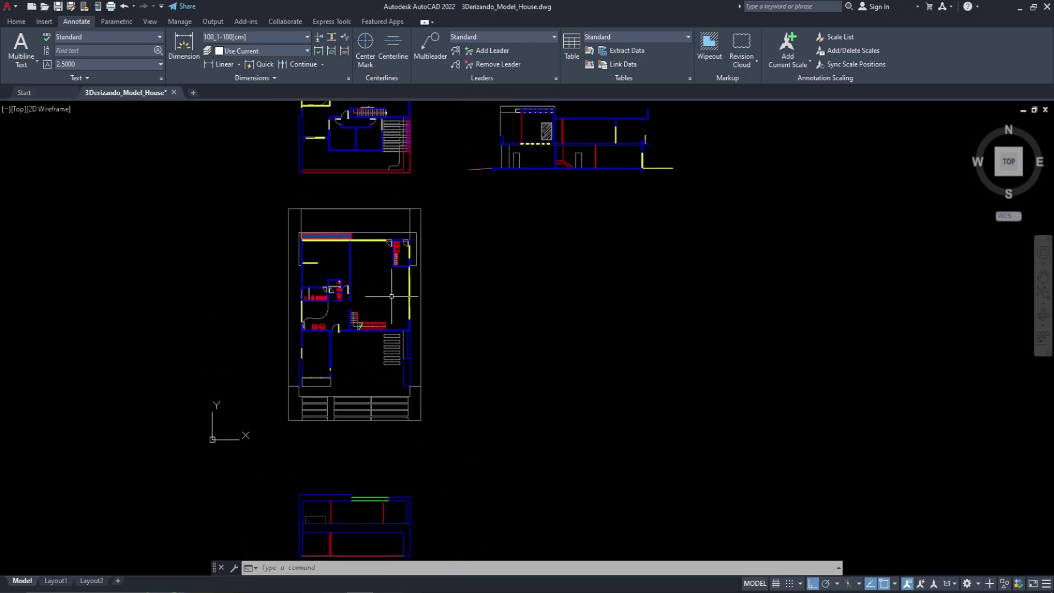
scroll(448, 306, up, 4)
scroll(294, 254, down, 2)
middle_drag(294, 254, 337, 404)
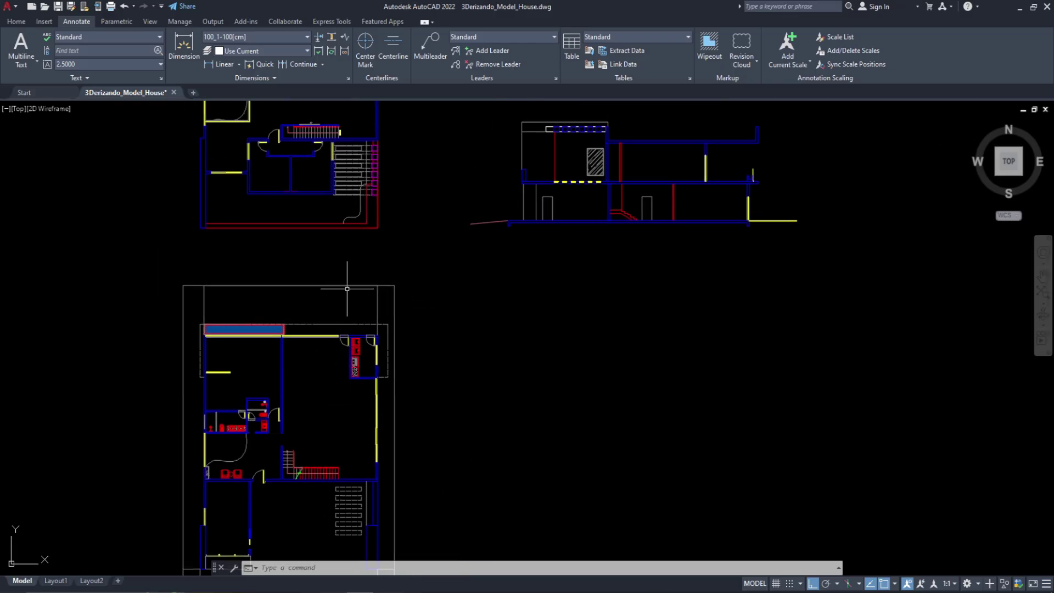
mouse_move(322, 133)
middle_down()
mouse_move(375, 334)
mouse_move(369, 392)
middle_up()
middle_drag(367, 278, 386, 419)
middle_drag(377, 300, 358, 469)
scroll(376, 368, down, 2)
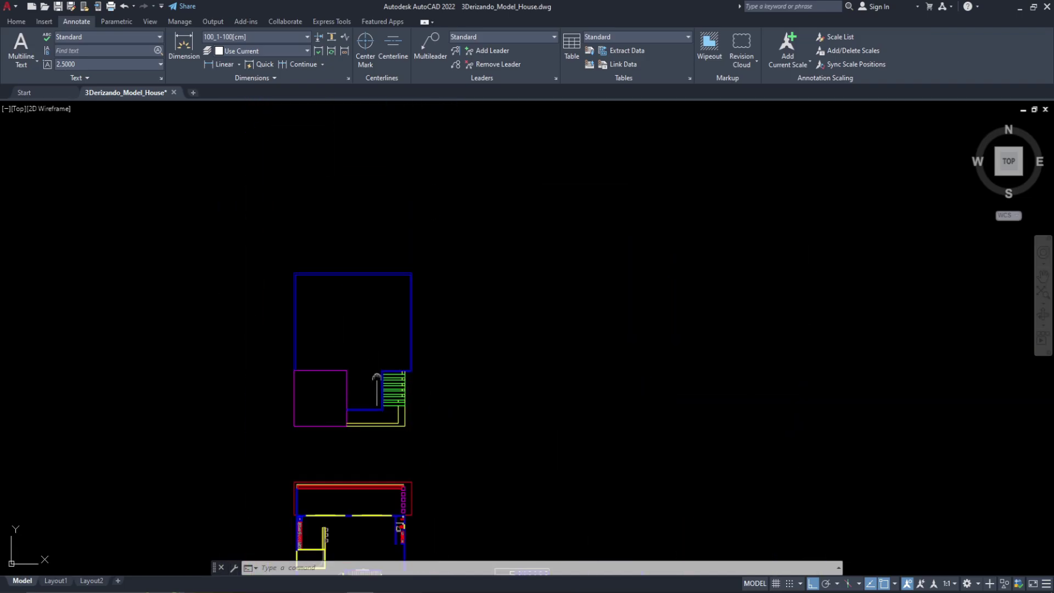
middle_drag(376, 376, 347, 239)
mouse_move(407, 465)
middle_down()
mouse_move(383, 345)
mouse_move(447, 329)
mouse_move(497, 255)
middle_up()
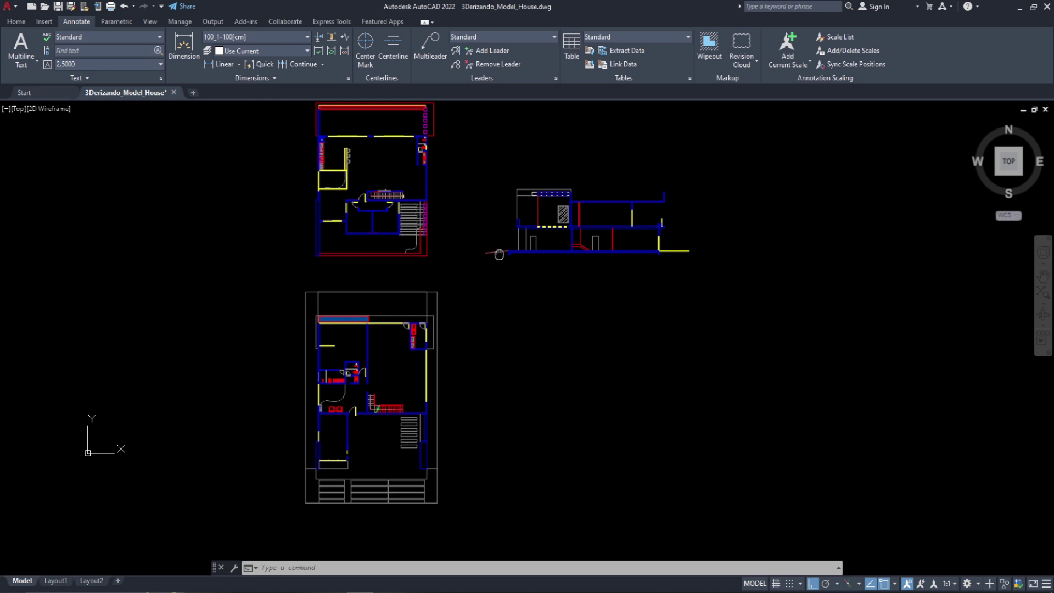
middle_drag(438, 315, 360, 280)
scroll(374, 275, down, 2)
scroll(375, 275, up, 2)
middle_drag(435, 403, 551, 430)
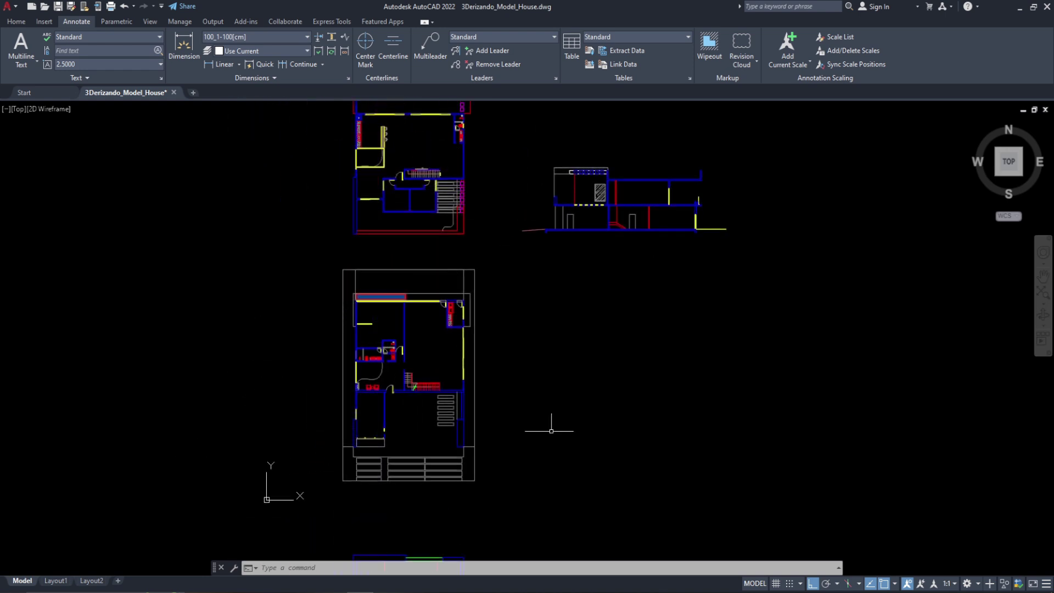
- Save the drawing as a new file named 3Derizando_Model_Clean in the CAD folder
click(17, 22)
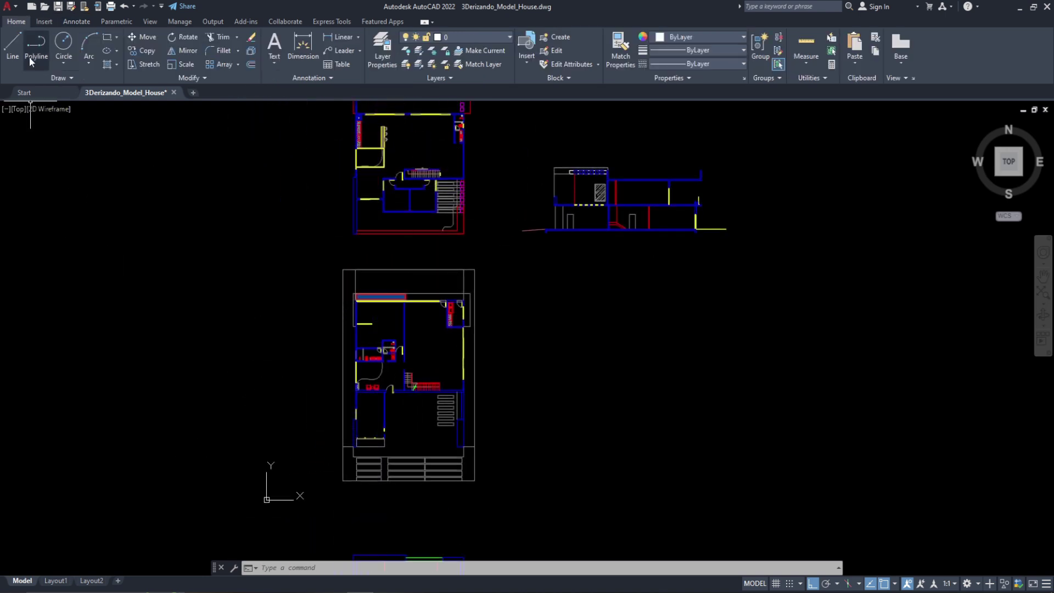
click(15, 9)
mouse_move(22, 146)
click(113, 127)
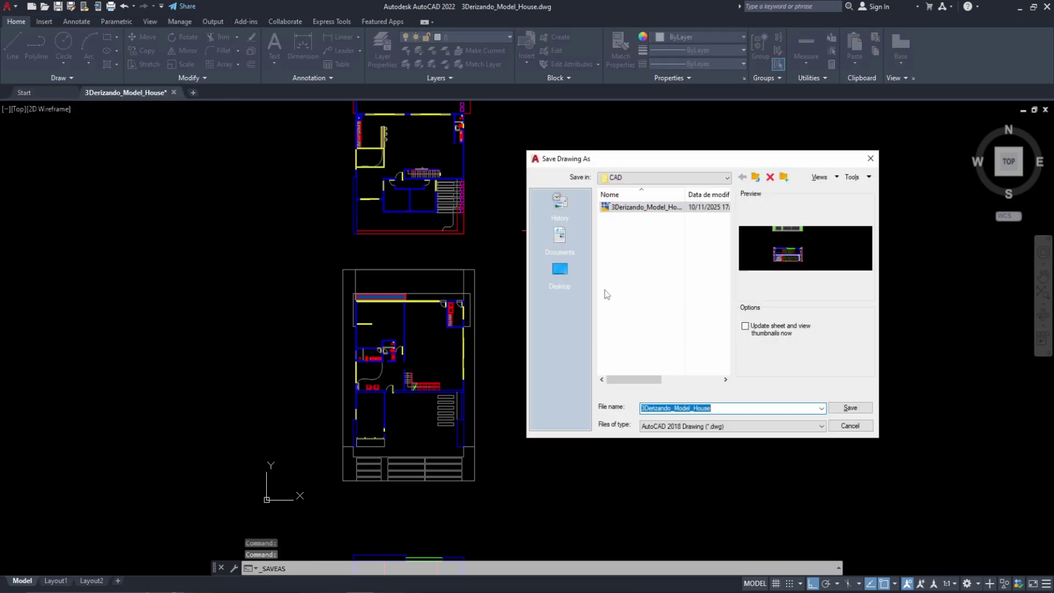
click(667, 329)
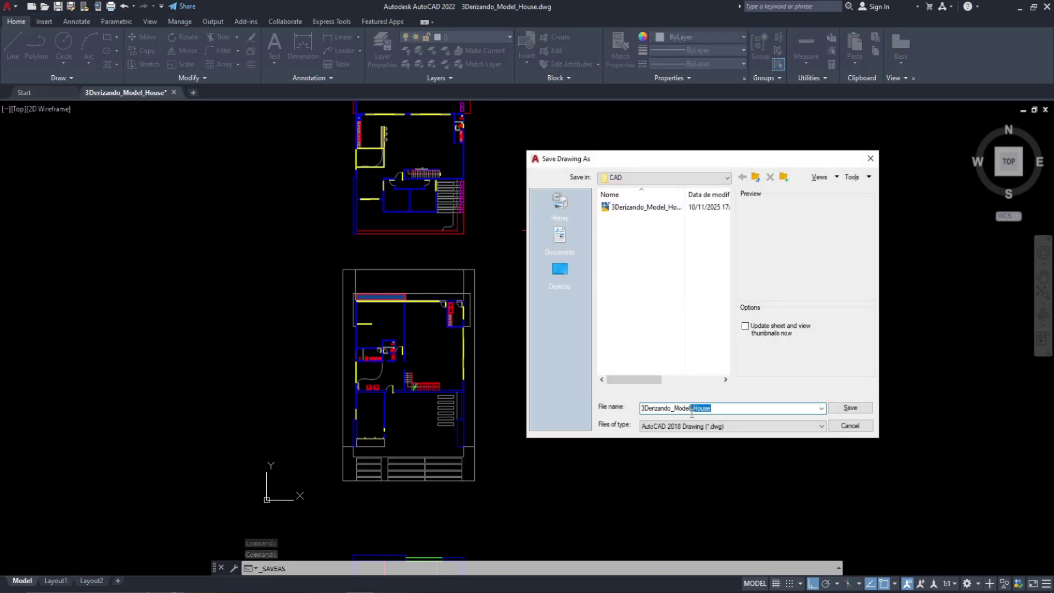
text(Clean)
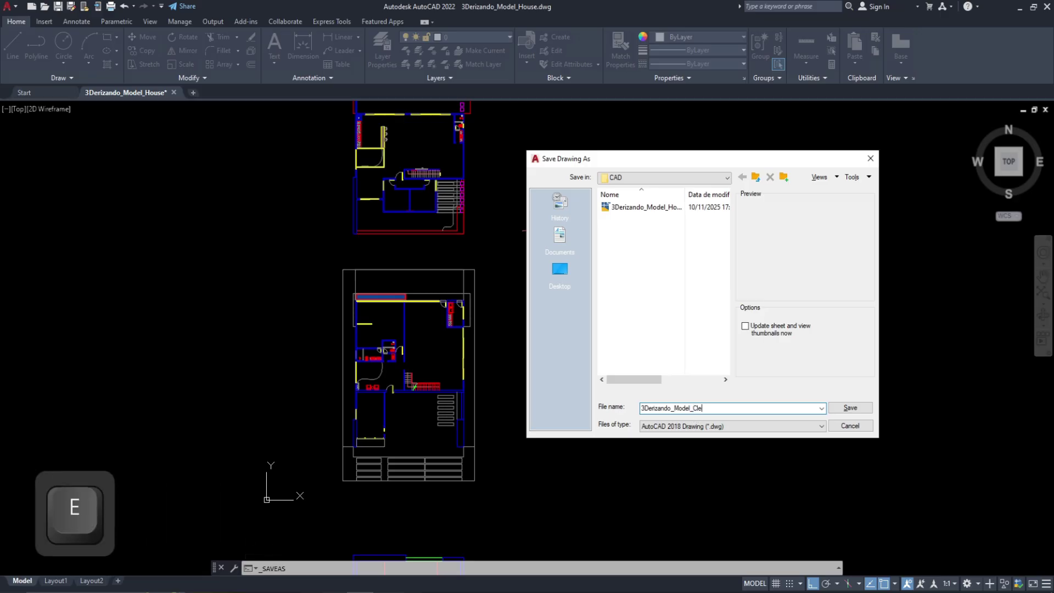
click(856, 407)
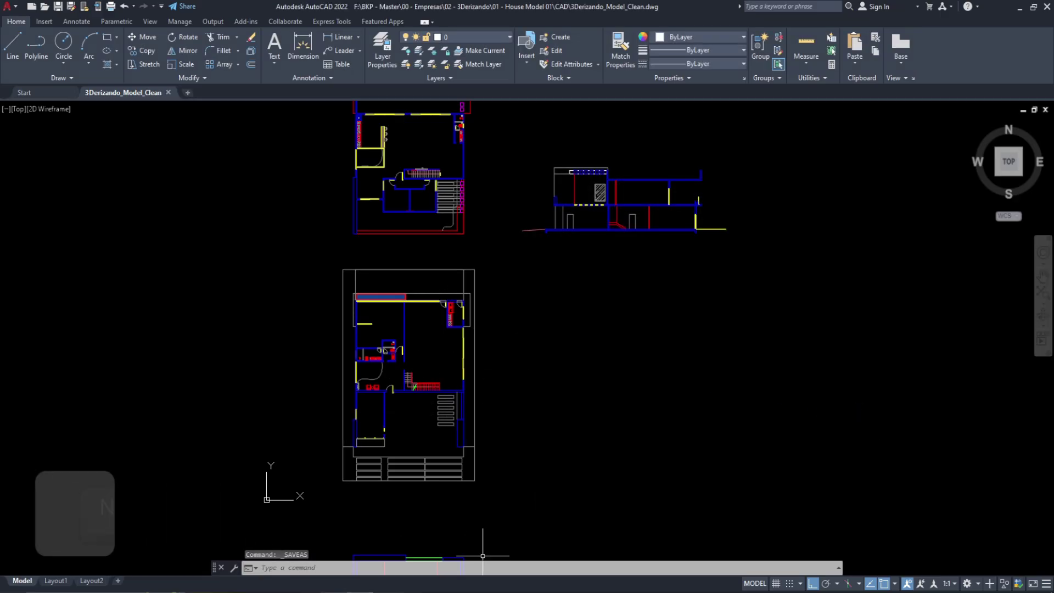
- Switch to SketchUp, import 3Derizando_Model_Clean into the empty model and close the import results
click(359, 590)
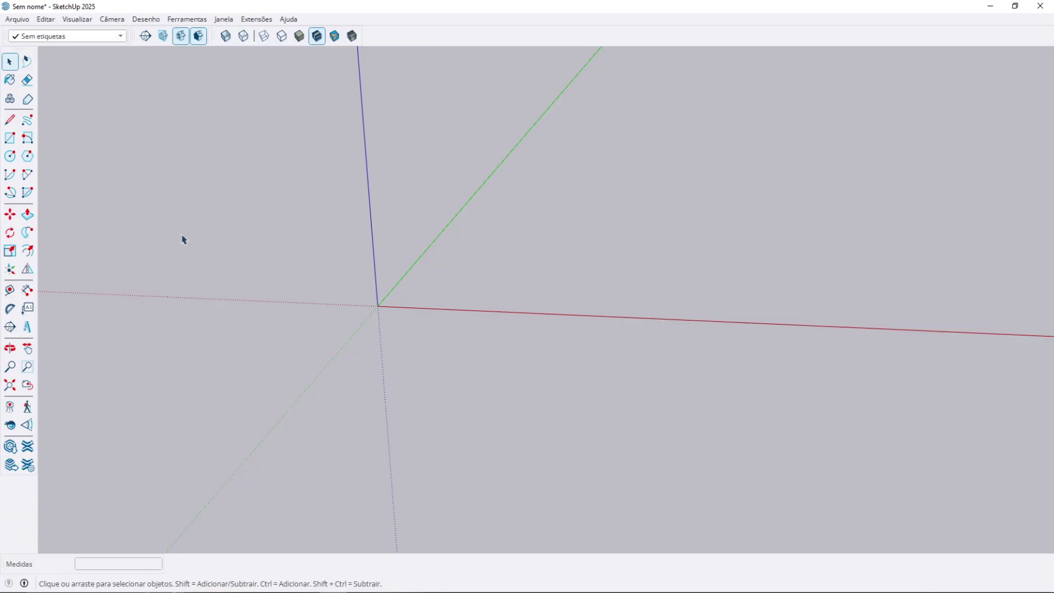
click(17, 19)
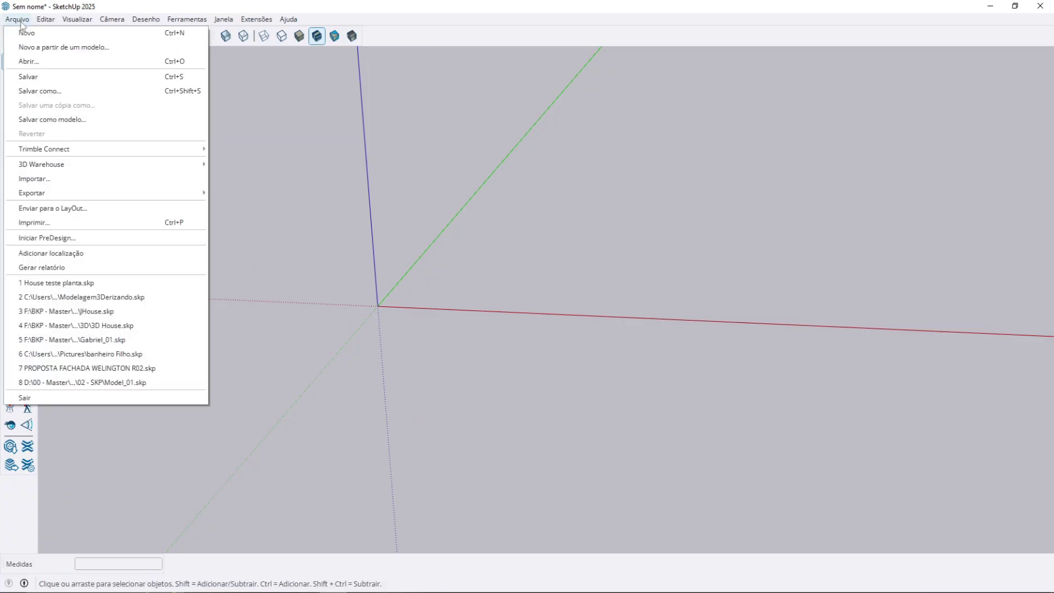
click(48, 183)
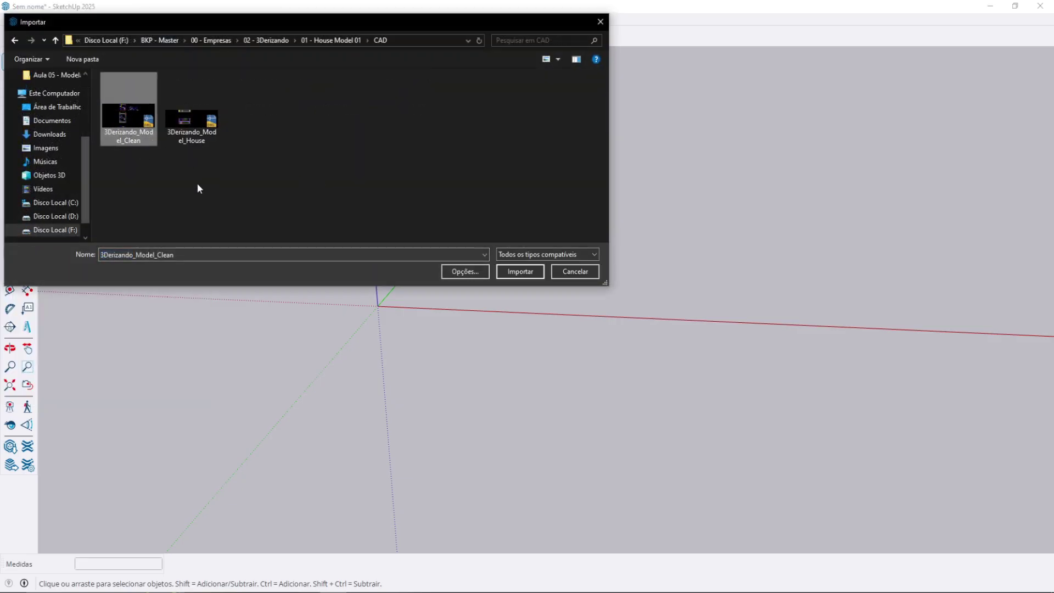
click(520, 273)
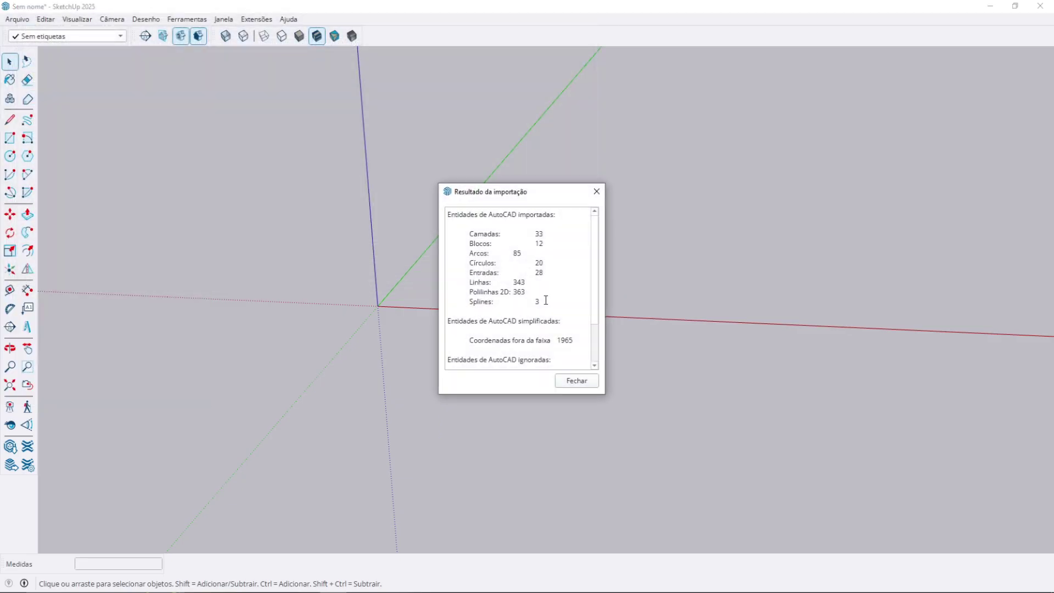
click(574, 381)
scroll(509, 334, up, 5)
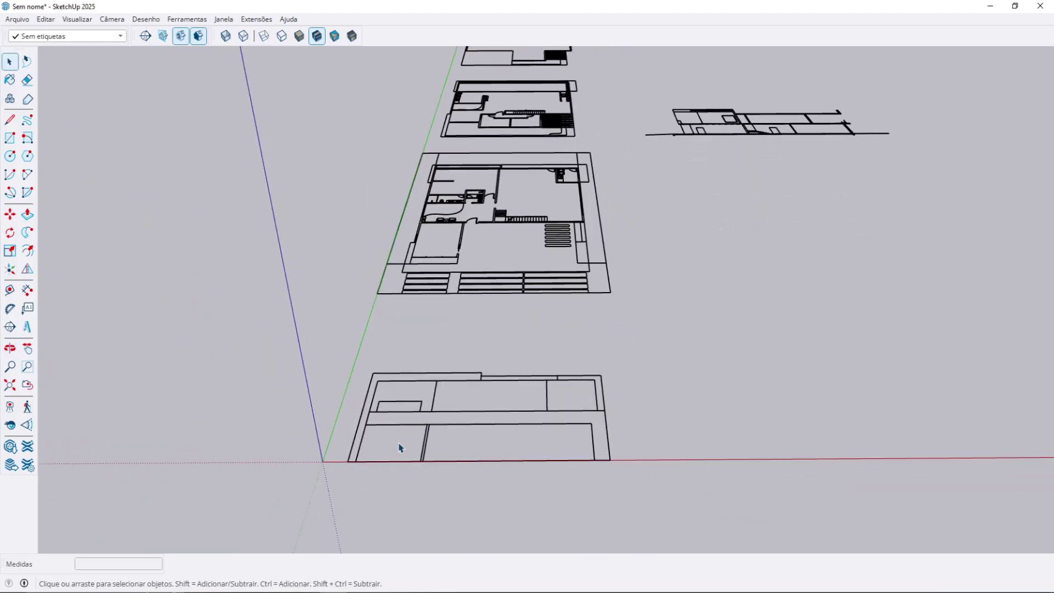
scroll(407, 294, up, 10)
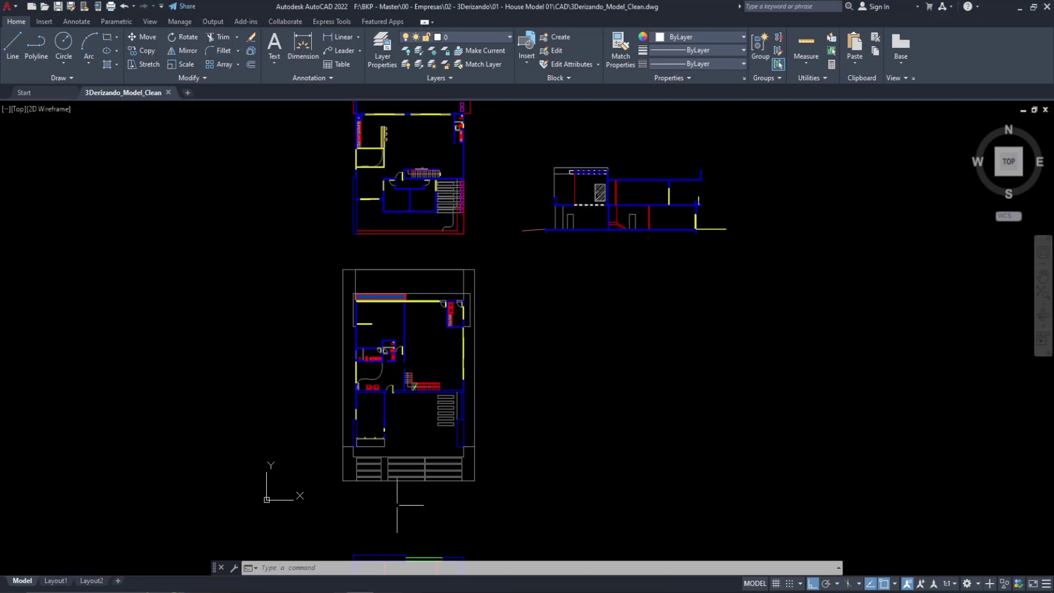
- Switch to AutoCAD and check the outer wall's thickness above the window with a linear dimension, without placing it
scroll(350, 349, up, 10)
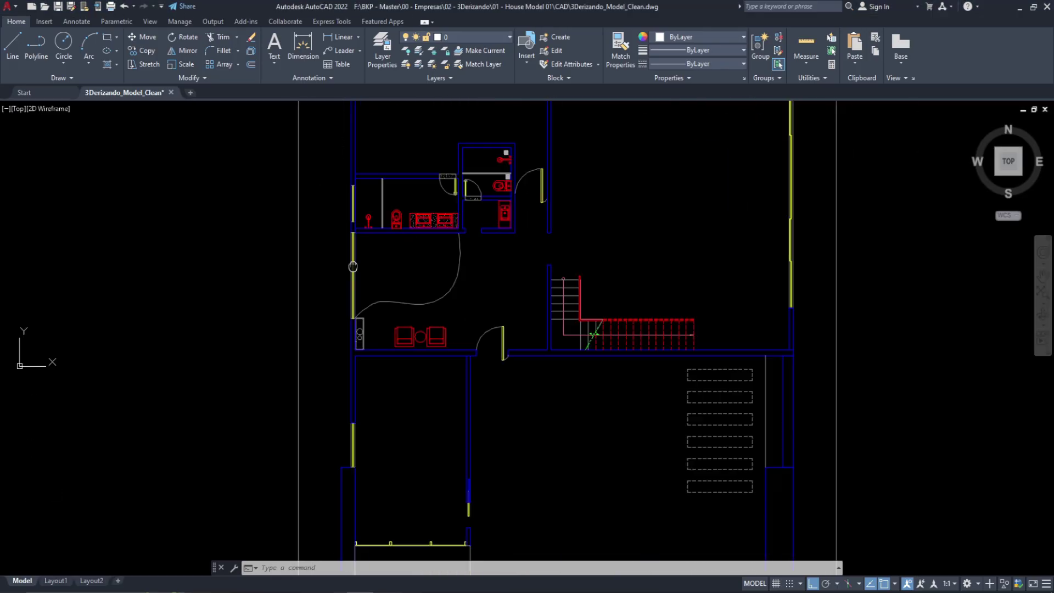
scroll(350, 350, up, 5)
click(339, 36)
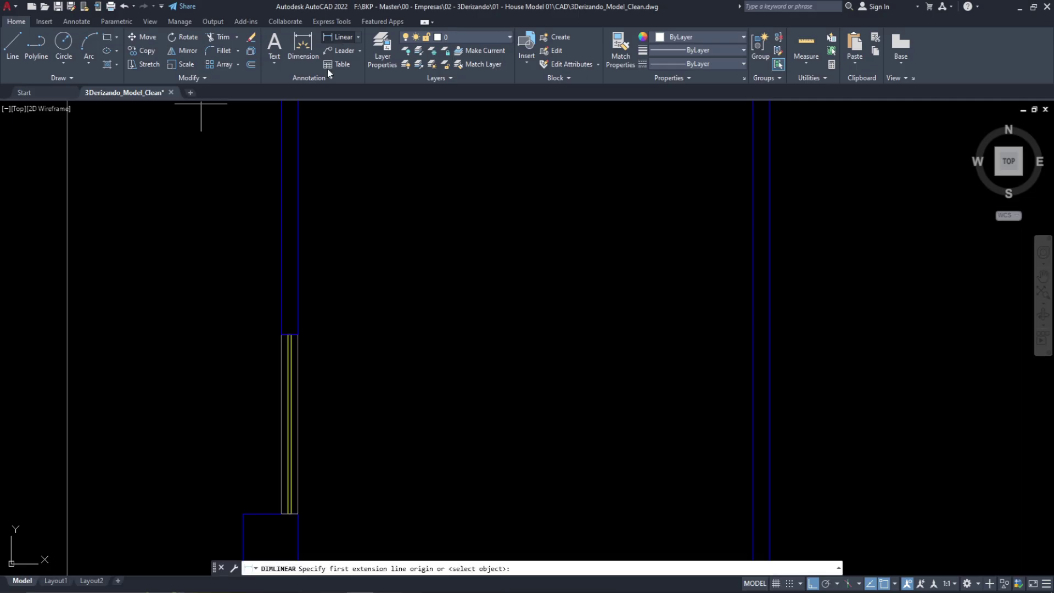
click(297, 223)
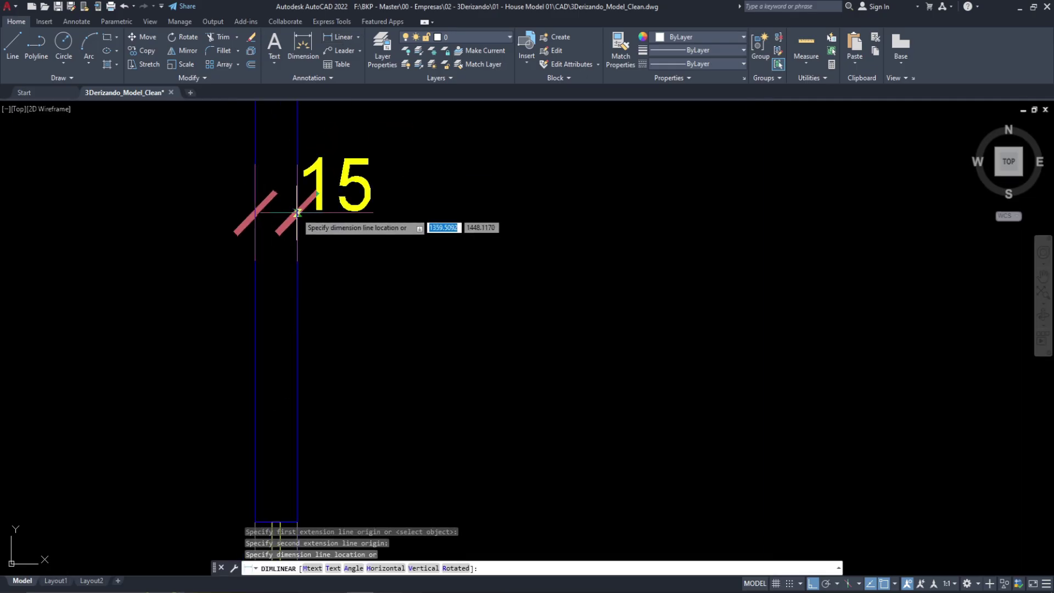
key(Escape)
key(Escape)
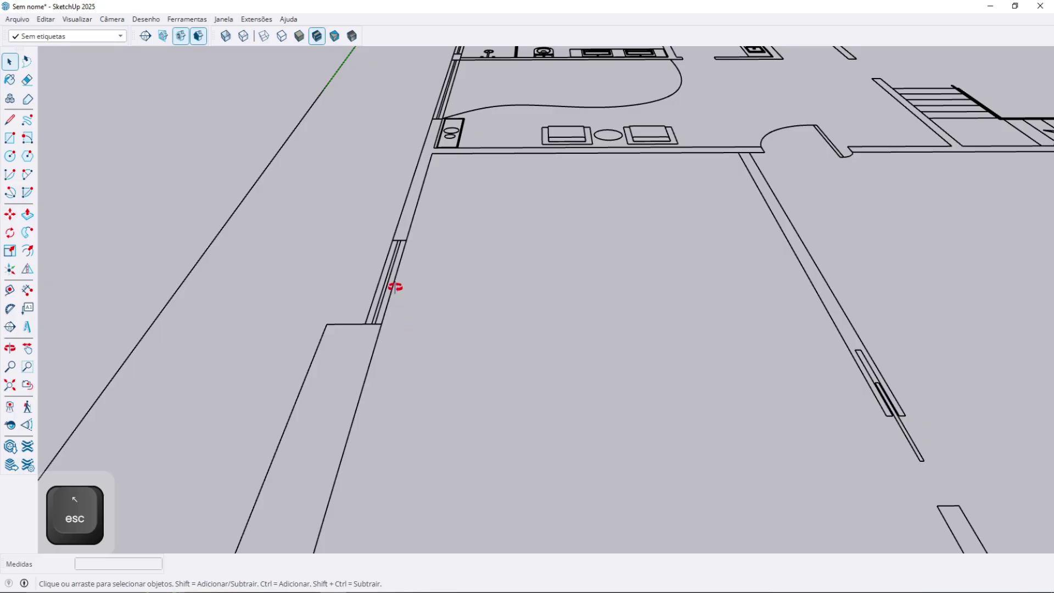
- In SketchUp, check the same wall's thickness with the Line tool, without drawing the line
scroll(409, 234, up, 1)
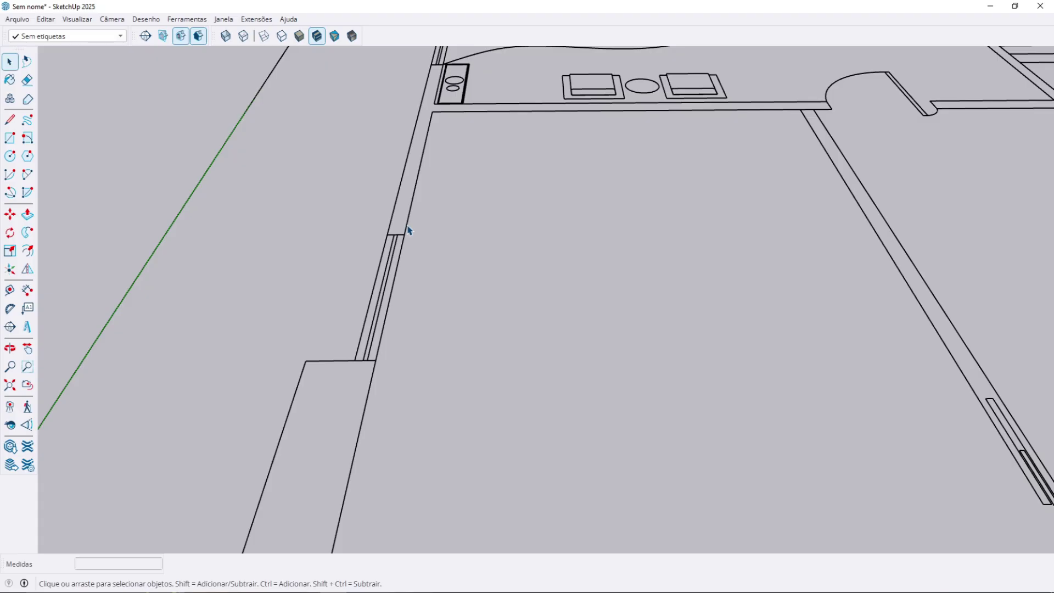
key(l)
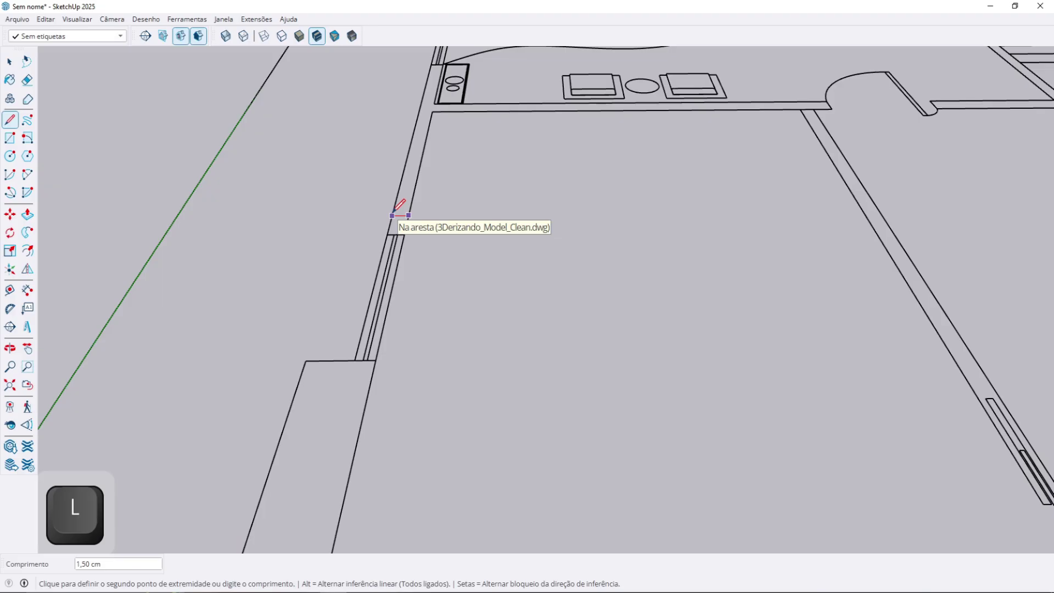
key(Escape)
key(space)
- Scale up the whole imported drawing uniformly from its far corner to correct the wall thickness
scroll(393, 214, down, 10)
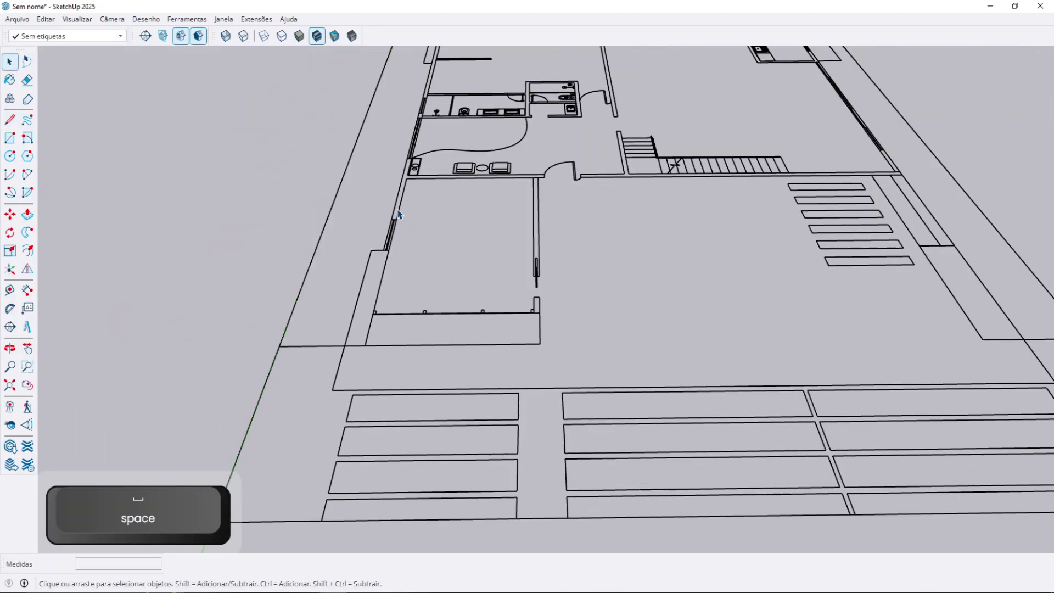
middle_drag(394, 215, 408, 275)
scroll(409, 276, down, 3)
click(450, 256)
scroll(450, 257, down, 3)
mouse_move(540, 269)
middle_down()
mouse_move(406, 318)
mouse_move(443, 311)
mouse_move(563, 148)
middle_up()
scroll(442, 311, down, 3)
key(s)
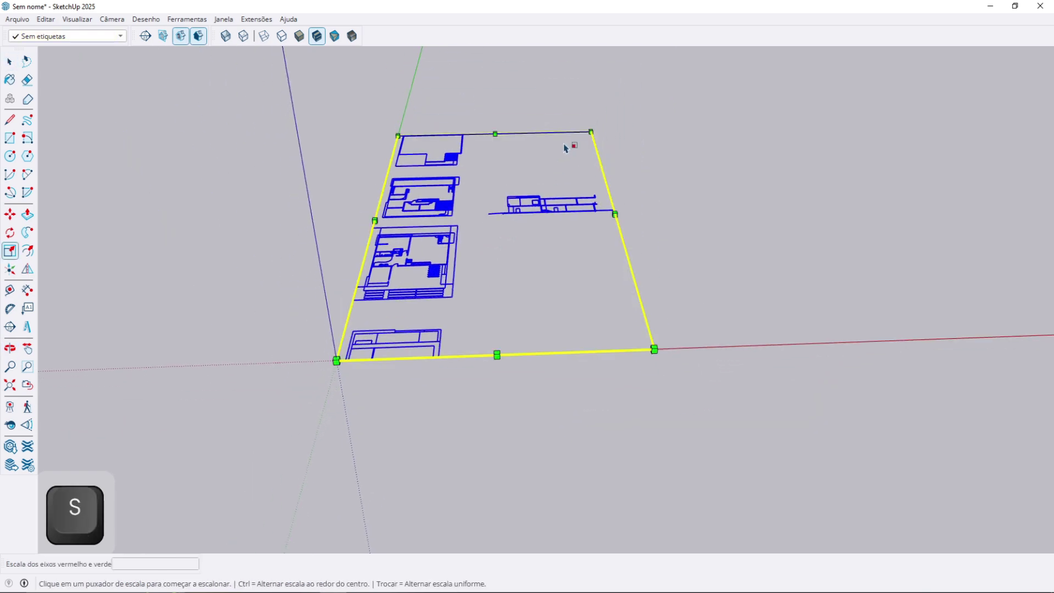
click(591, 130)
key(Return)
key(space)
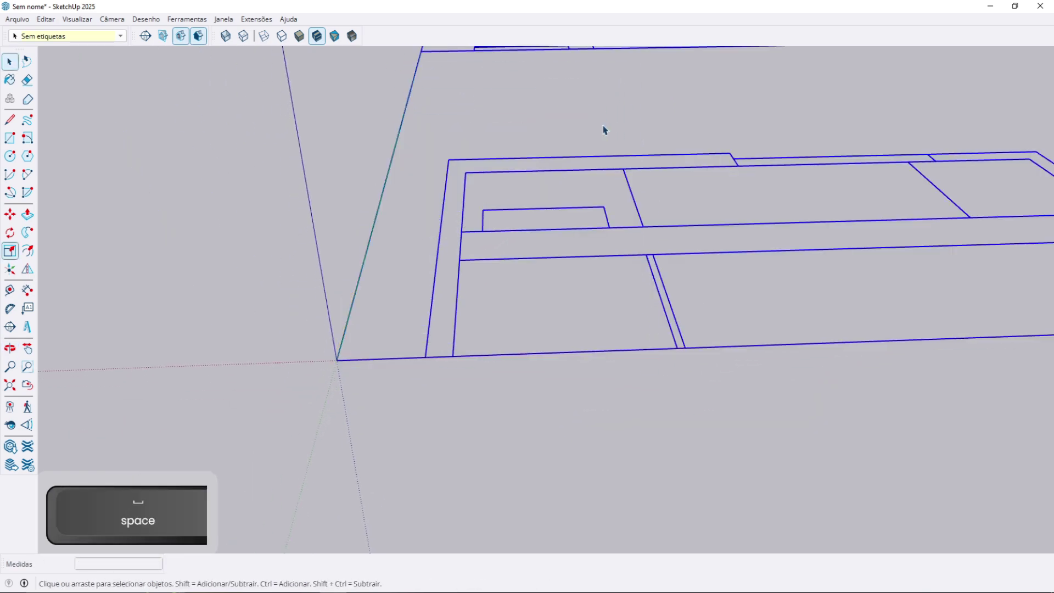
scroll(604, 131, down, 5)
shift+middle_drag(580, 153, 557, 234)
scroll(529, 318, down, 6)
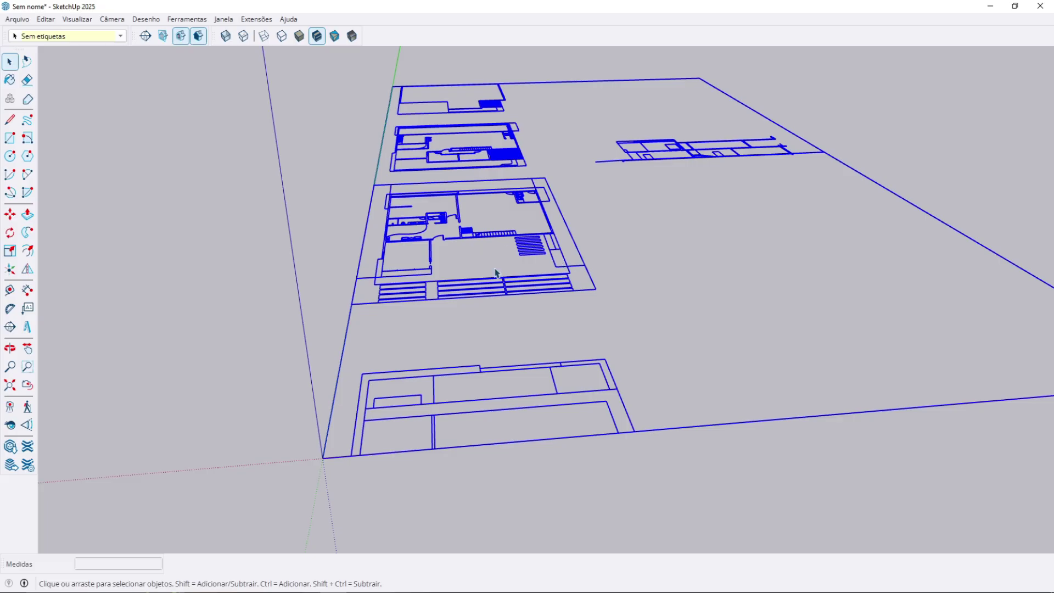
- Deselect the imported drawing and open its container for editing
scroll(496, 273, down, 3)
scroll(508, 284, up, 5)
mouse_move(504, 287)
middle_down()
mouse_move(525, 257)
mouse_move(525, 279)
mouse_move(574, 285)
middle_up()
scroll(583, 245, down, 2)
click(415, 250)
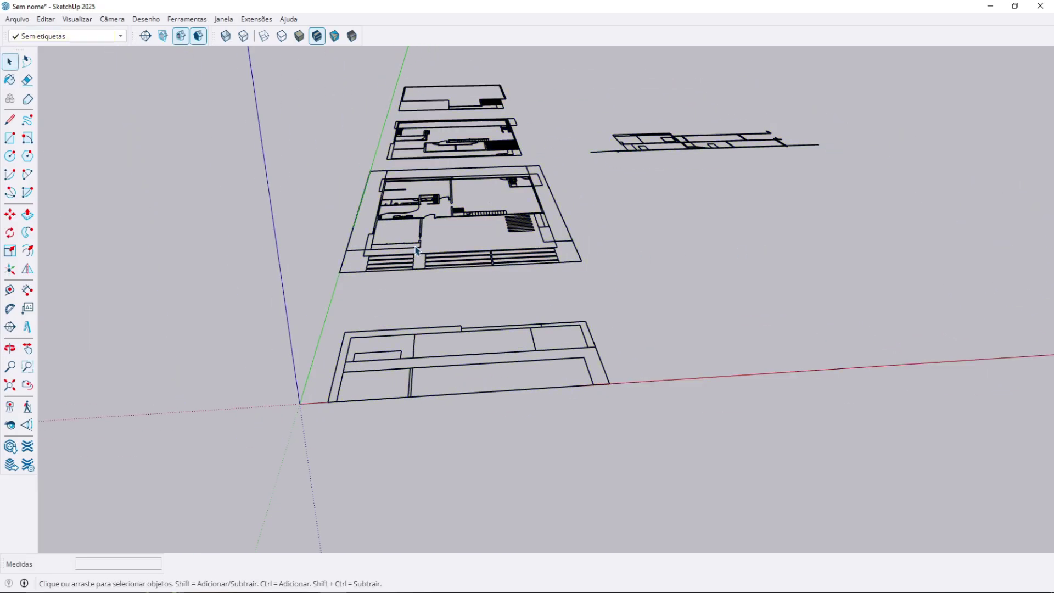
key(ctrl+a)
click(662, 278)
double_click(580, 259)
scroll(581, 261, down, 1)
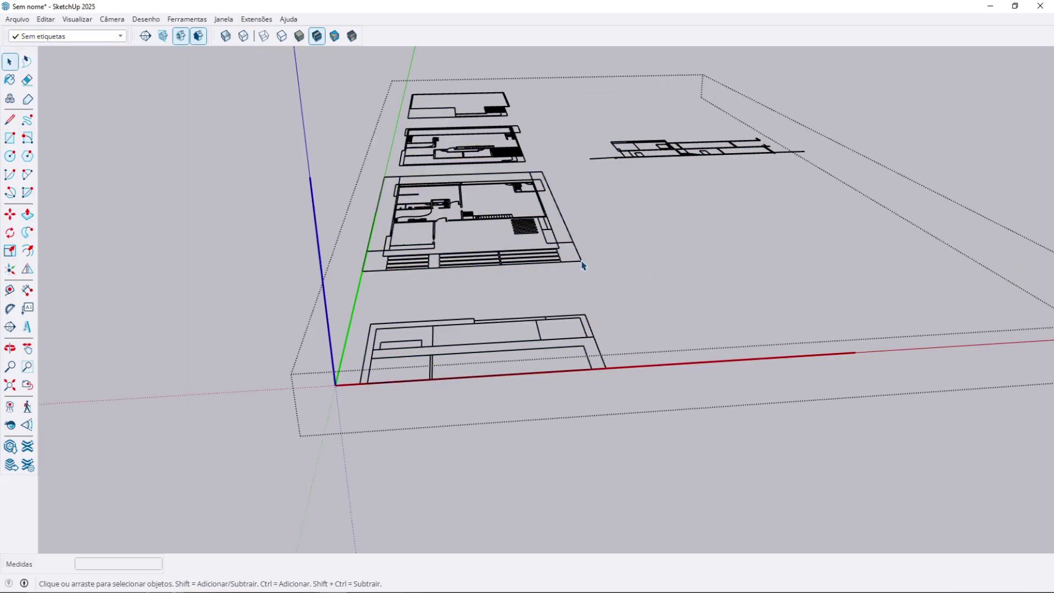
- Select the front elevation and the ground-floor plan in turn and make each one a separate group
middle_drag(582, 263, 680, 433)
drag(343, 239, 343, 239)
shift+middle_drag(380, 241, 313, 268)
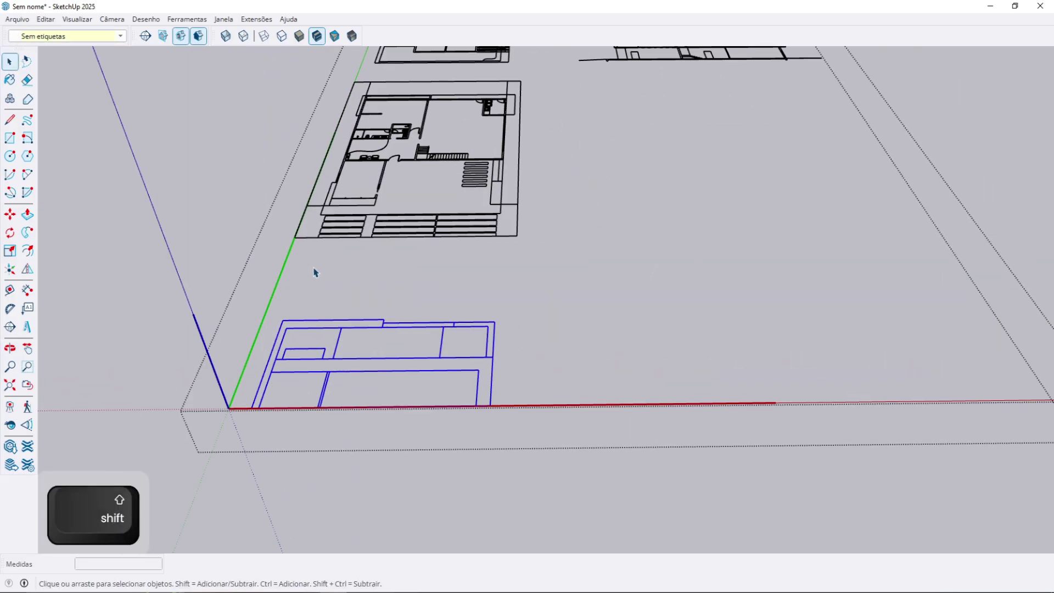
shift+middle_drag(348, 237, 528, 385)
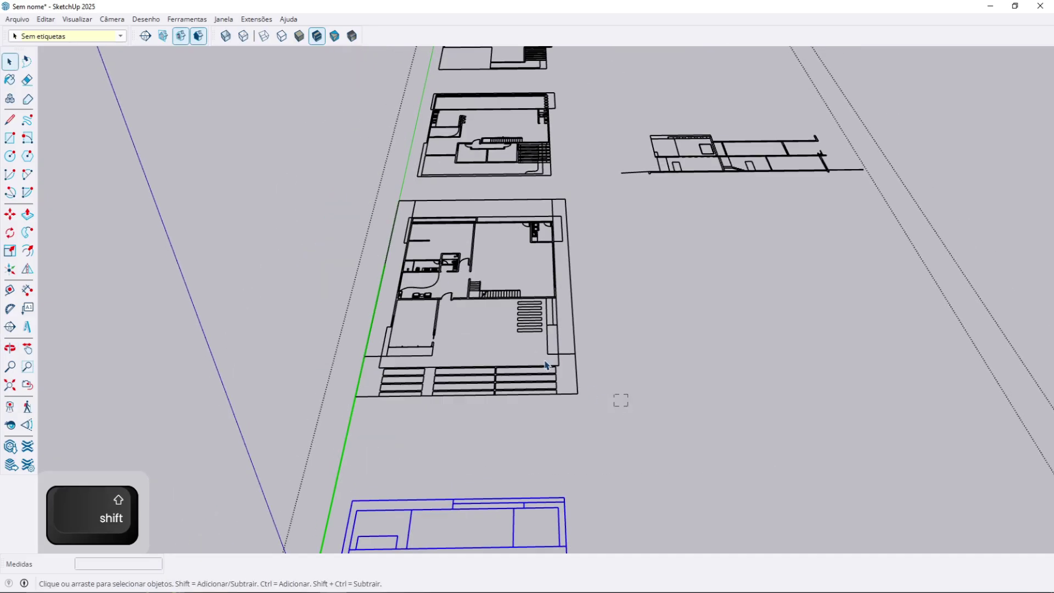
drag(289, 196, 291, 196)
shift+middle_drag(291, 196, 517, 281)
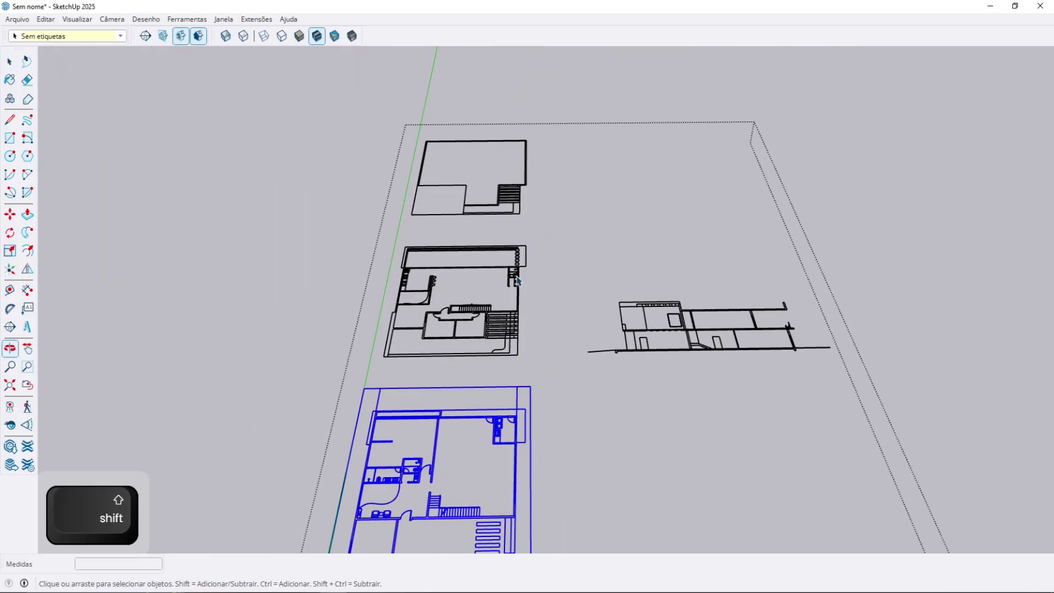
- Select the upper-floor plan, the roof plan and the section in turn and make each one a separate group
drag(358, 363, 360, 361)
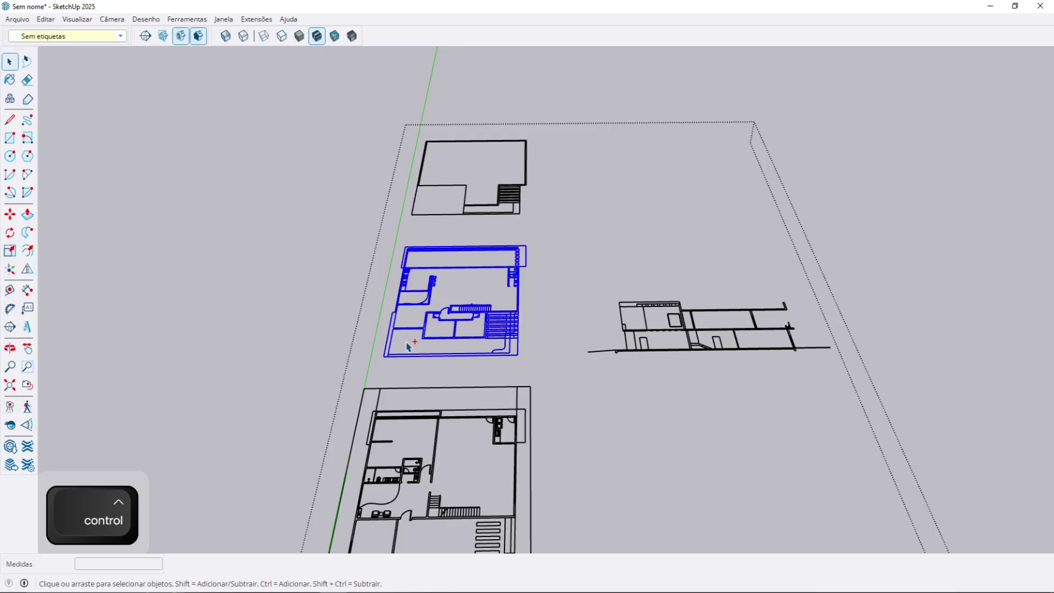
key(ctrl+g)
drag(373, 117, 371, 115)
mouse_move(858, 252)
mouse_down()
mouse_move(630, 390)
mouse_move(583, 400)
mouse_up()
key(ctrl+g)
- Check the new groups by selecting the individual drawings one after another
middle_drag(583, 400, 556, 377)
scroll(555, 377, up, 2)
drag(556, 377, 483, 408)
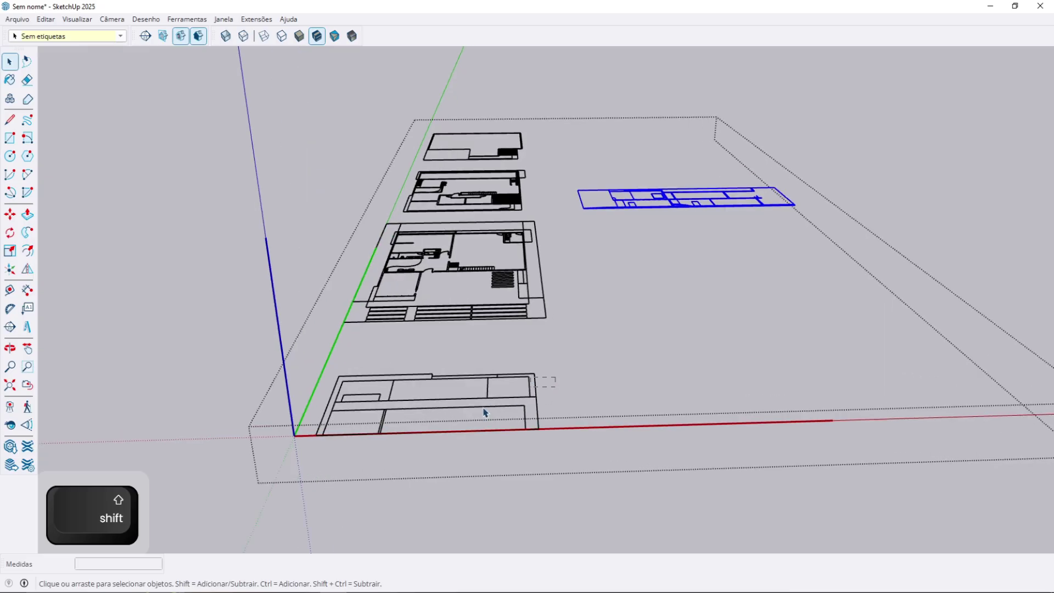
click(483, 203)
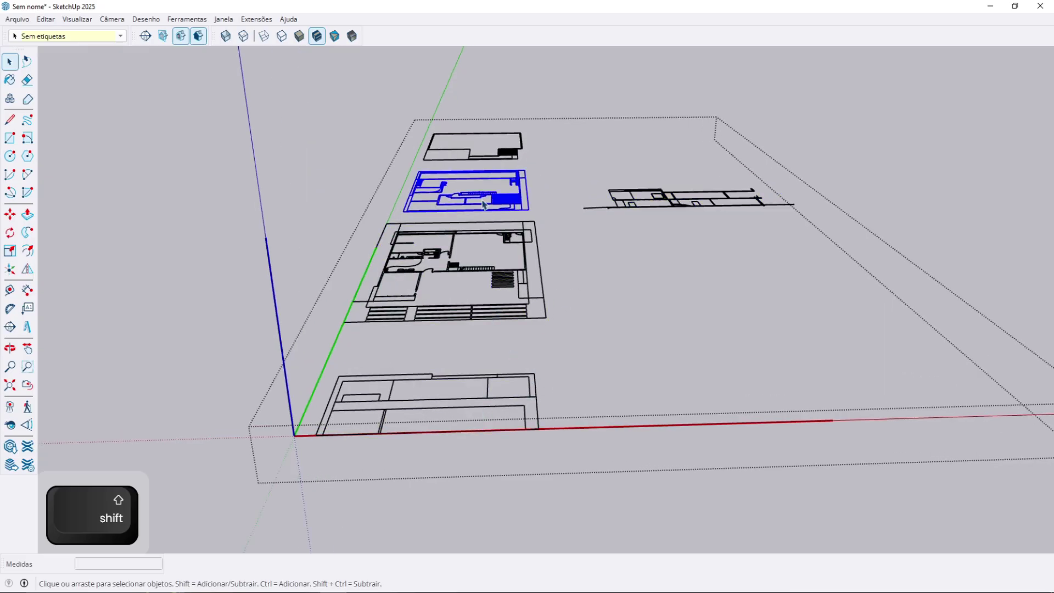
drag(463, 153, 462, 156)
- Leave the container, explode it to release the inner groups, and check that the drawings can be selected individually
click(801, 165)
drag(800, 164, 679, 218)
scroll(674, 213, up, 2)
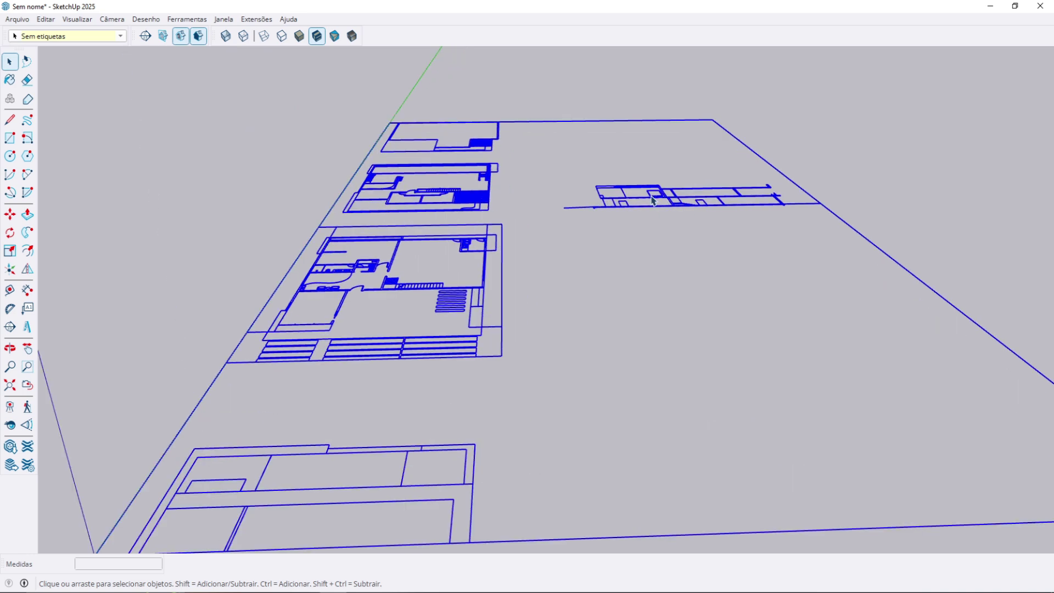
scroll(652, 200, down, 1)
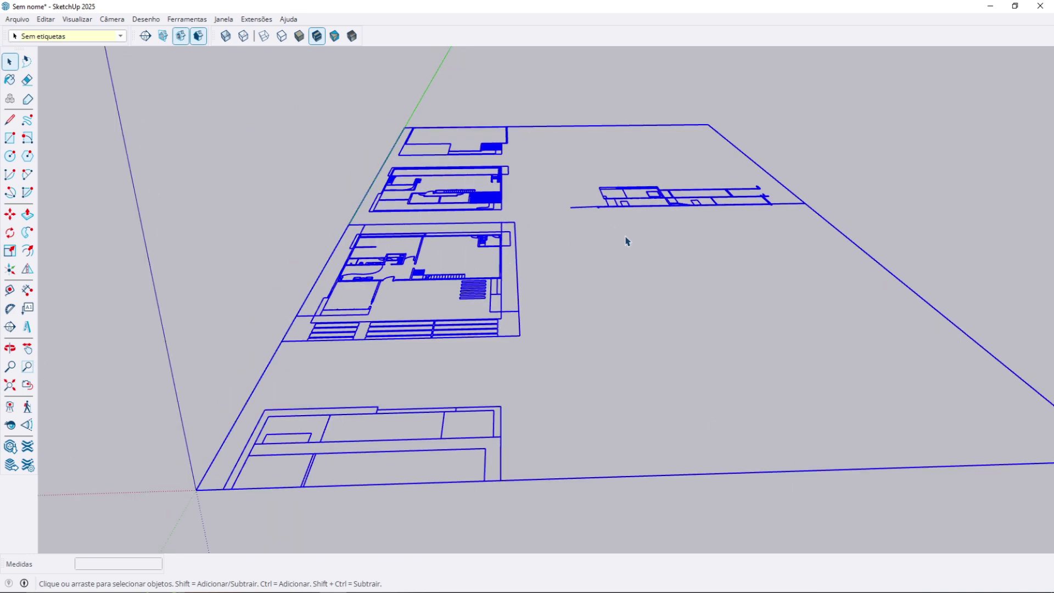
right_click(504, 267)
click(557, 360)
click(664, 254)
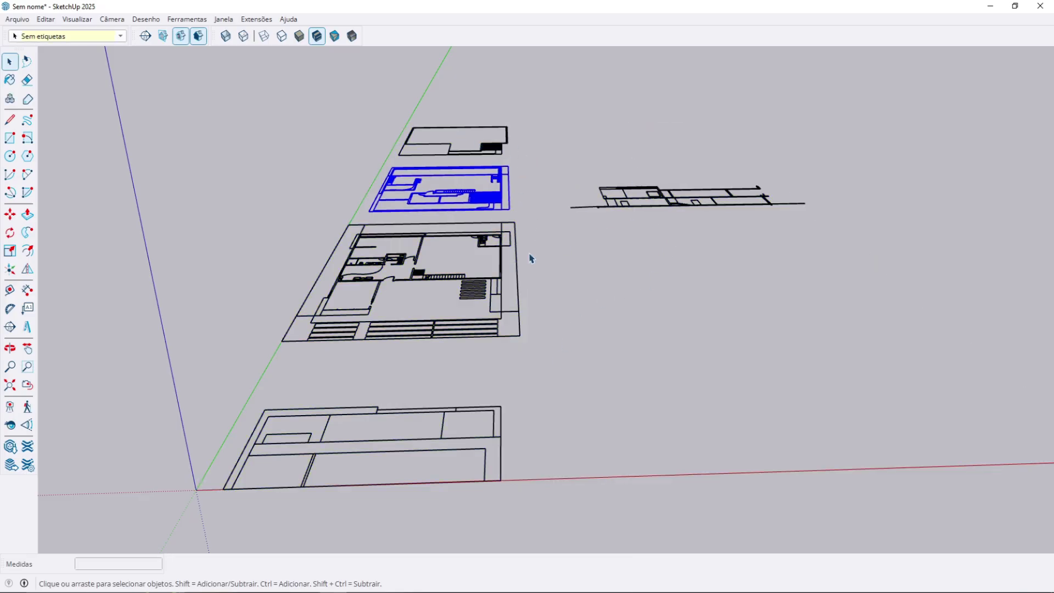
click(439, 276)
click(473, 436)
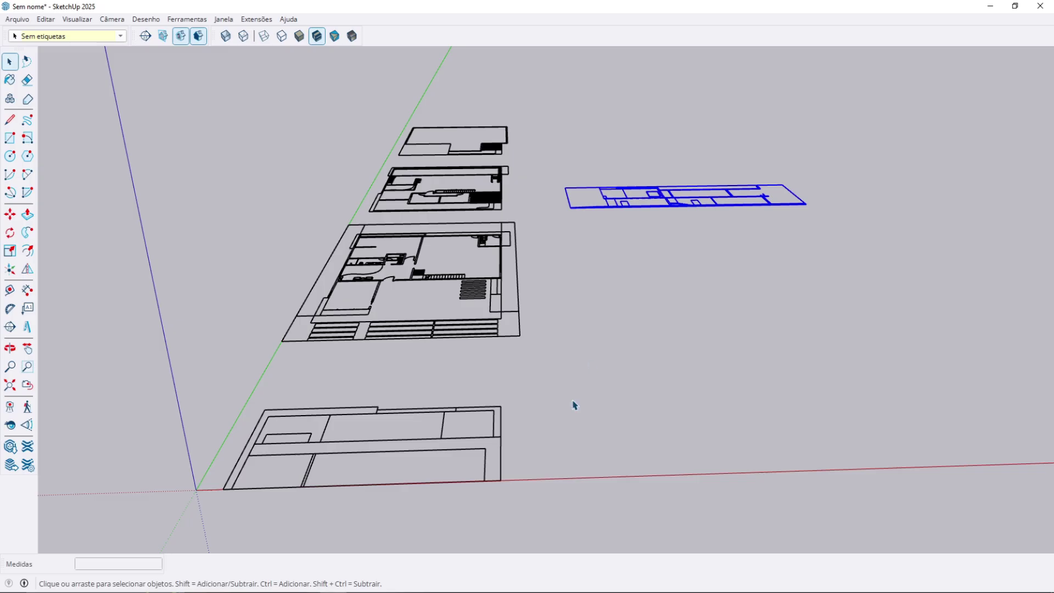
- Move the front elevation away from the plans to the other side of the green axis
key(m)
drag(395, 411, 159, 275)
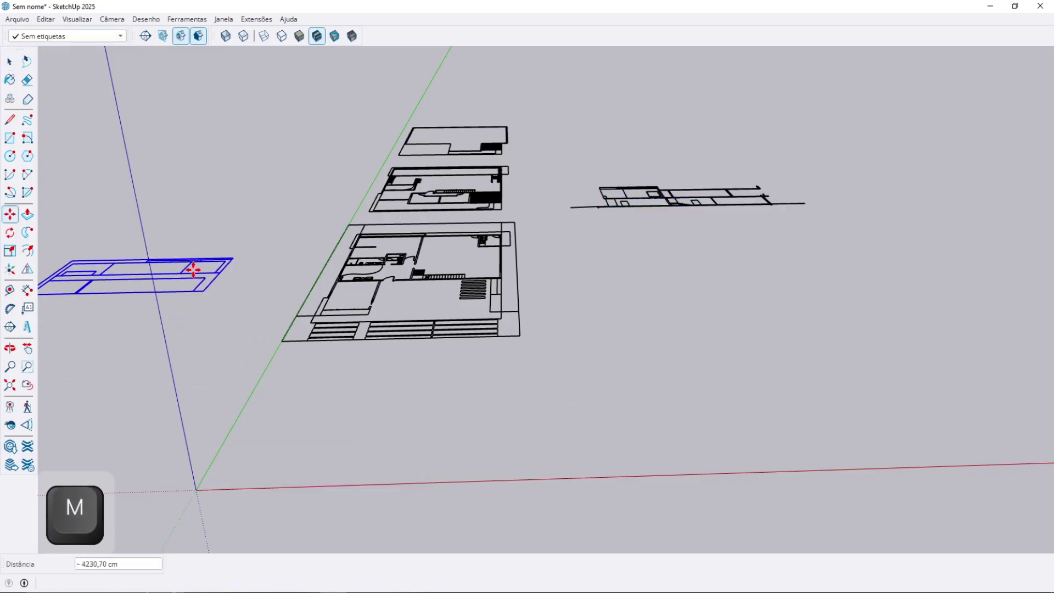
key(space)
- Move the ground-floor plan by its front corner onto the model origin
click(334, 319)
key(m)
scroll(282, 341, up, 2)
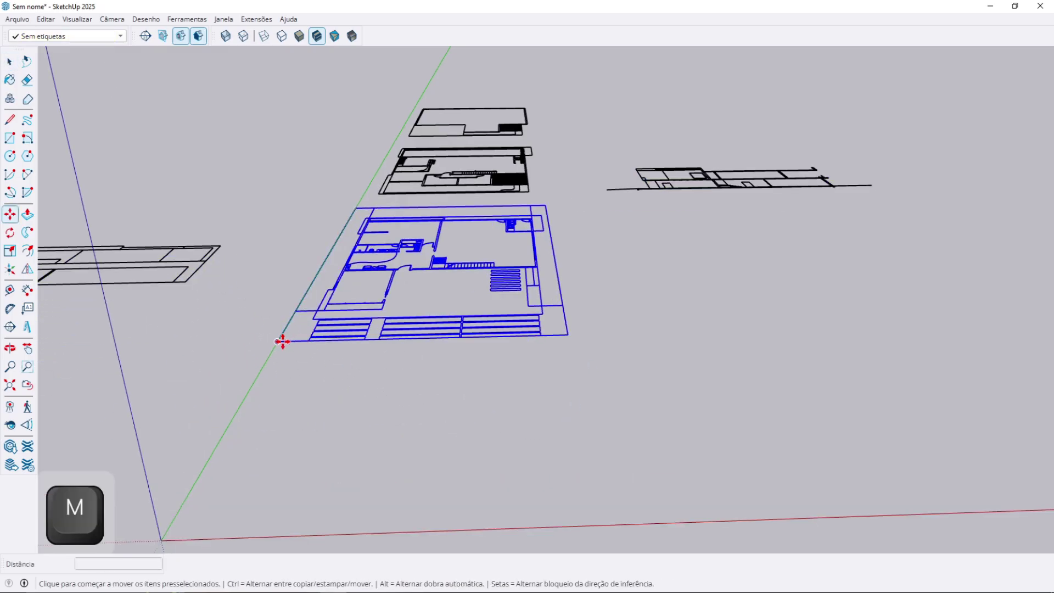
click(279, 341)
shift+middle_drag(294, 344, 386, 222)
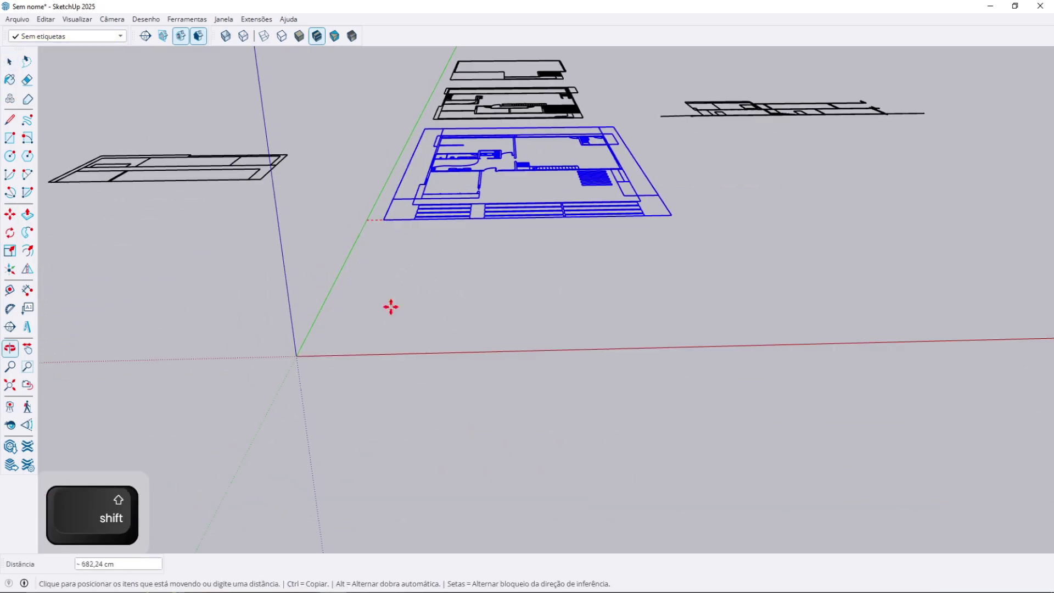
click(299, 356)
key(space)
- Move the flat front elevation by its lower corner onto the front part of the ground-floor plan
middle_drag(300, 356, 295, 472)
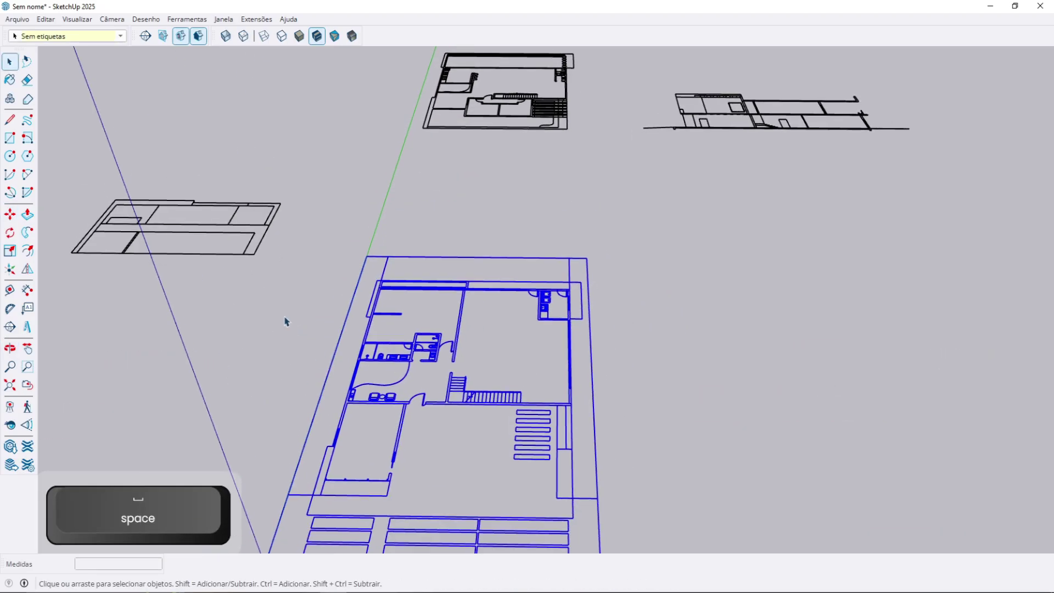
click(285, 318)
key(m)
scroll(255, 257, up, 1)
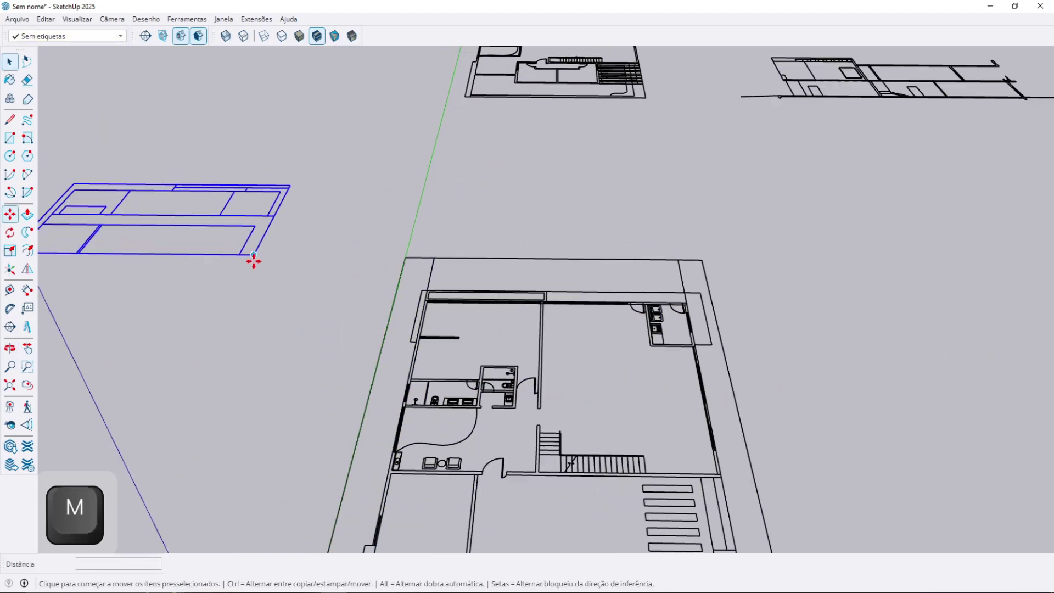
click(255, 256)
scroll(288, 285, down, 1)
shift+middle_drag(288, 285, 249, 157)
scroll(582, 416, up, 5)
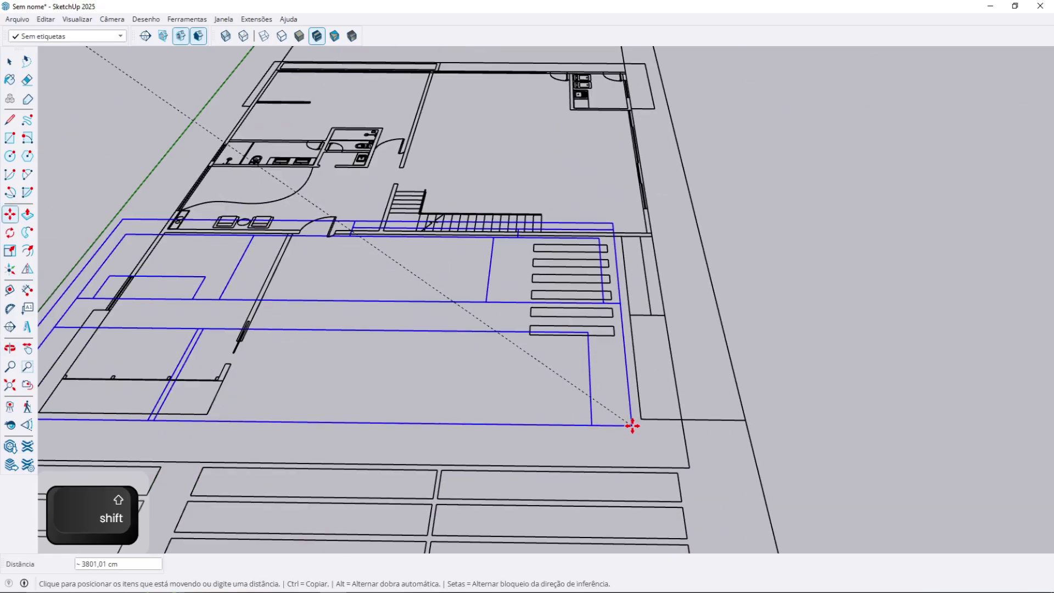
click(693, 417)
middle_drag(693, 417, 357, 316)
key(space)
- Draw a rectangle of about 312 by 365 cm beside the plan, group it and extrude it into a reference box
key(r)
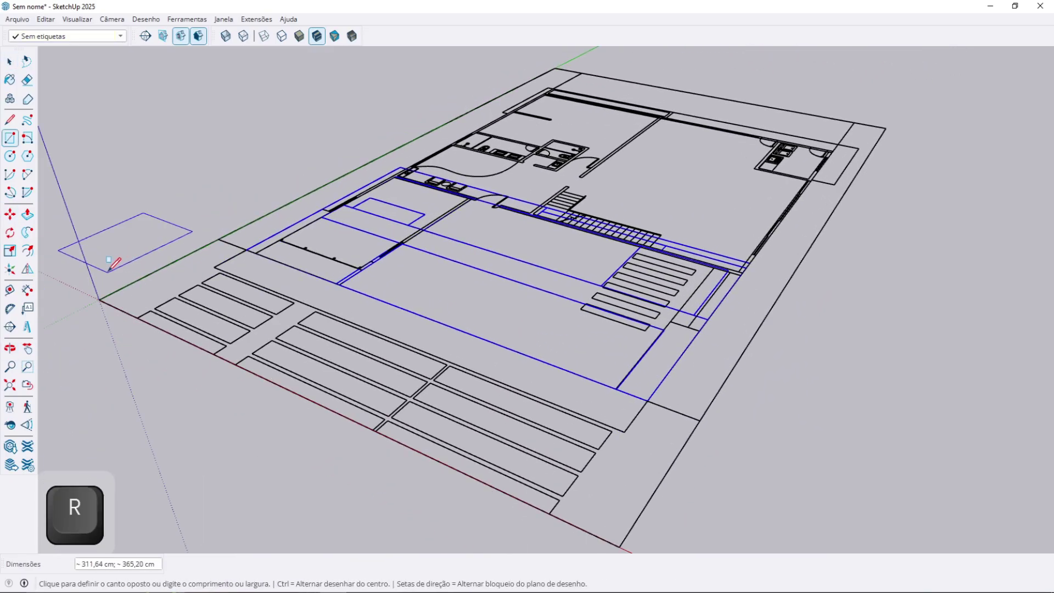
click(108, 272)
key(space)
double_click(128, 253)
key(ctrl+g)
double_click(128, 252)
key(p)
click(128, 251)
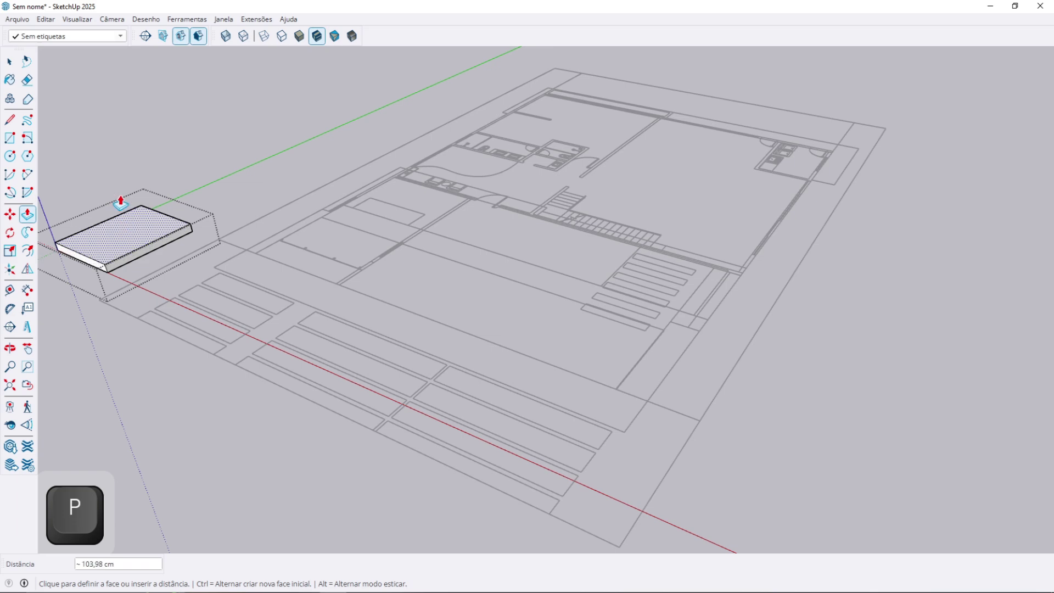
click(120, 202)
key(space)
key(Escape)
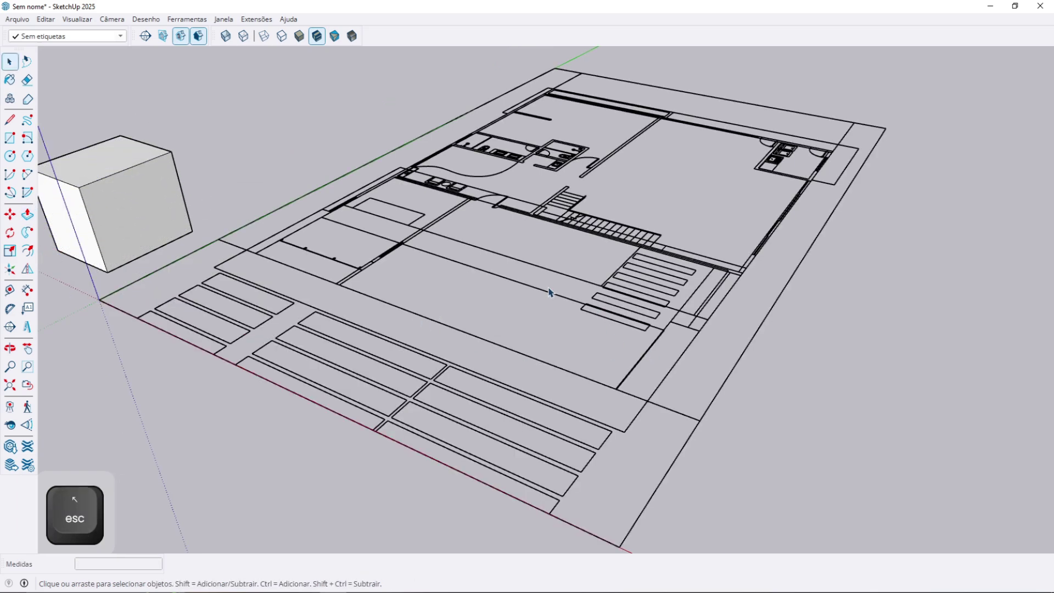
- Rotate the front elevation 90° about the horizontal axis so it stands upright, using the box for orientation
click(146, 231)
text(90)
key(Return)
key(space)
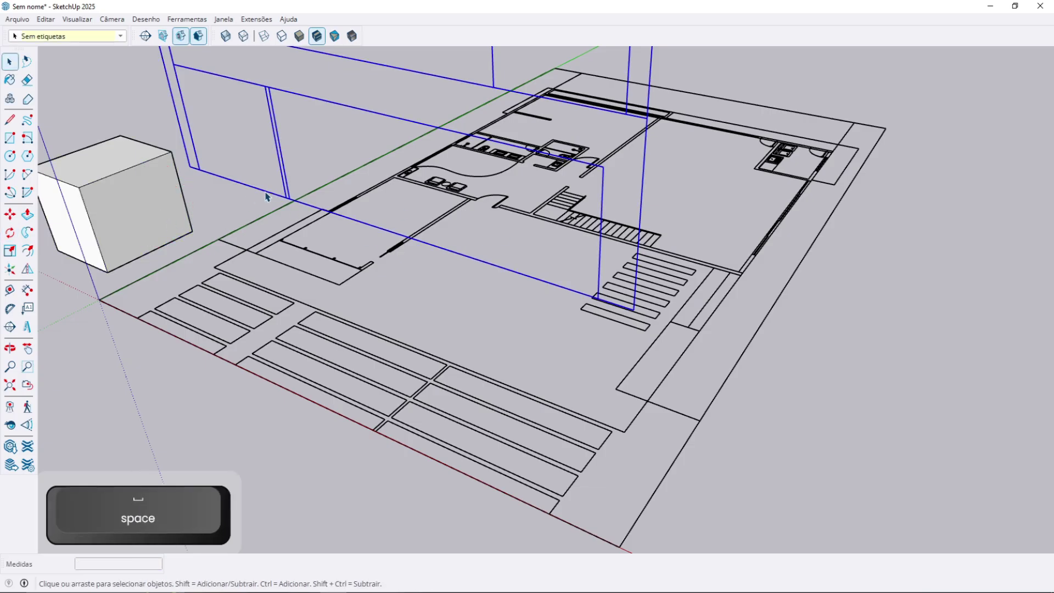
- Move the upright front elevation by its lower corner onto the line intersection at the front side of the ground-floor plan
key(m)
shift+middle_drag(577, 302, 552, 269)
click(551, 270)
key(space)
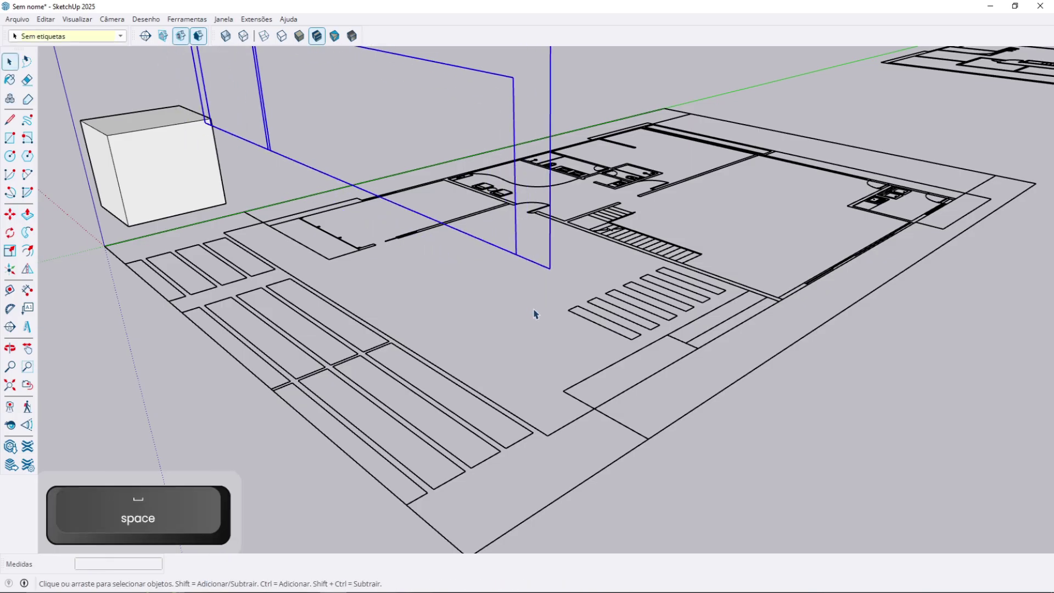
key(m)
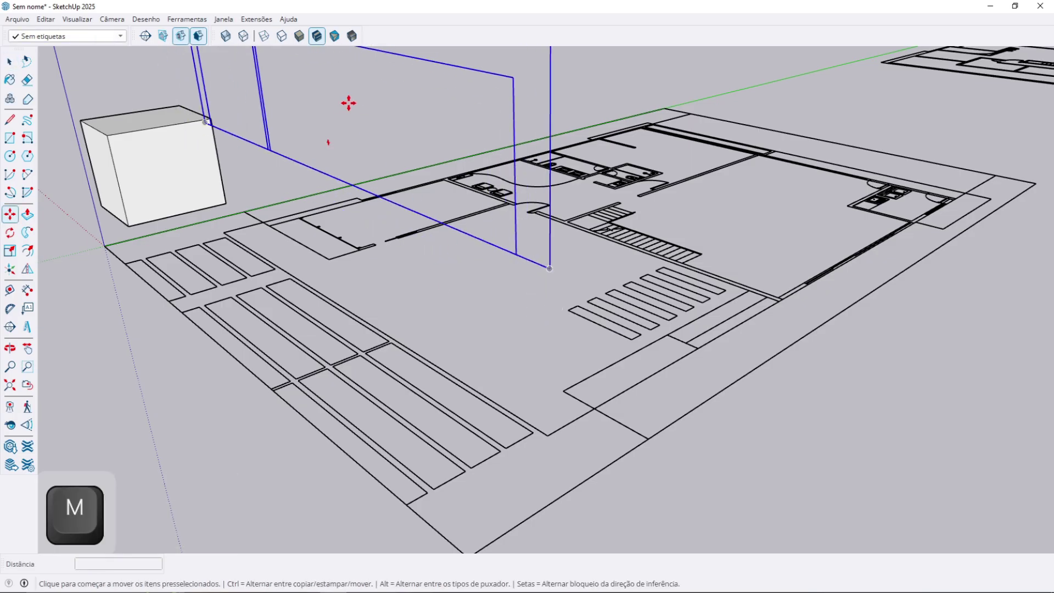
click(357, 100)
key(space)
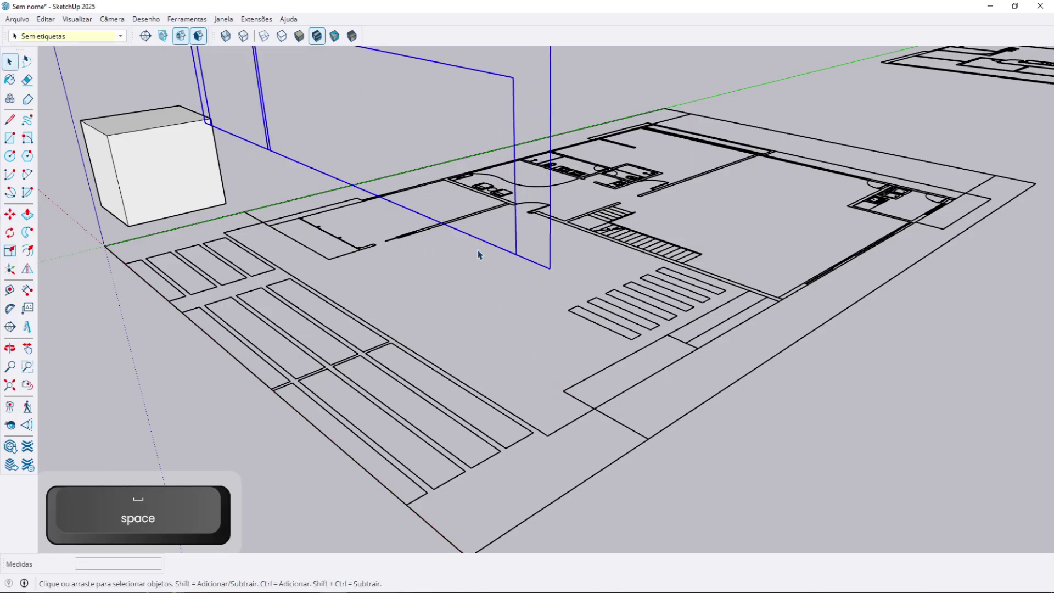
key(m)
click(550, 266)
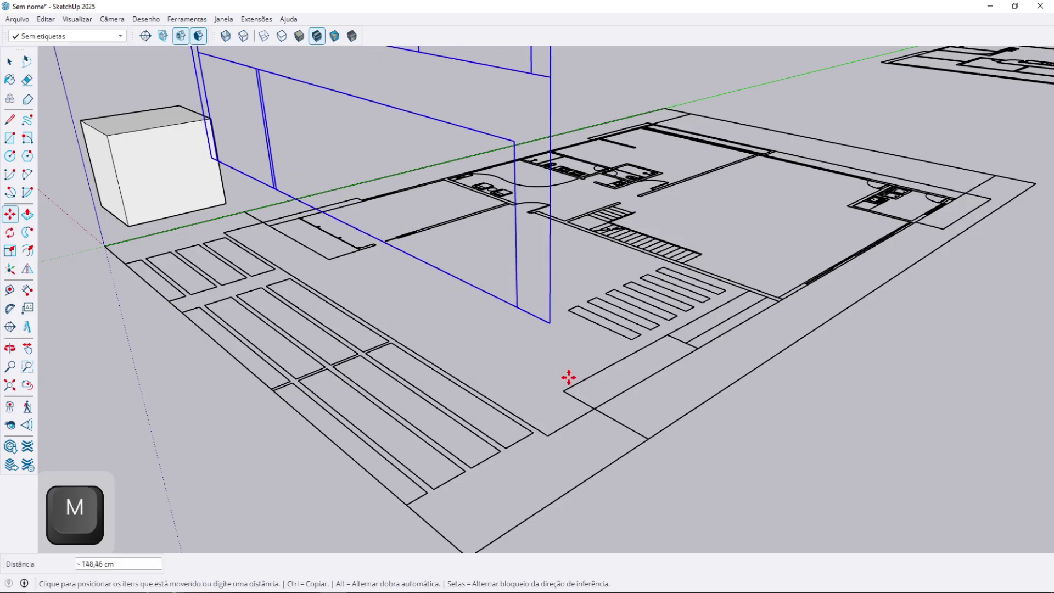
click(593, 408)
key(space)
- Fine-tune the upright elevation's position against the ground-floor plan's lines with a small move
mouse_move(567, 388)
middle_down()
mouse_move(562, 362)
mouse_move(466, 266)
mouse_move(562, 311)
mouse_move(771, 332)
mouse_move(605, 324)
mouse_move(487, 275)
mouse_move(663, 307)
mouse_move(473, 381)
middle_up()
key(m)
click(604, 325)
click(600, 328)
key(space)
scroll(661, 303, down, 3)
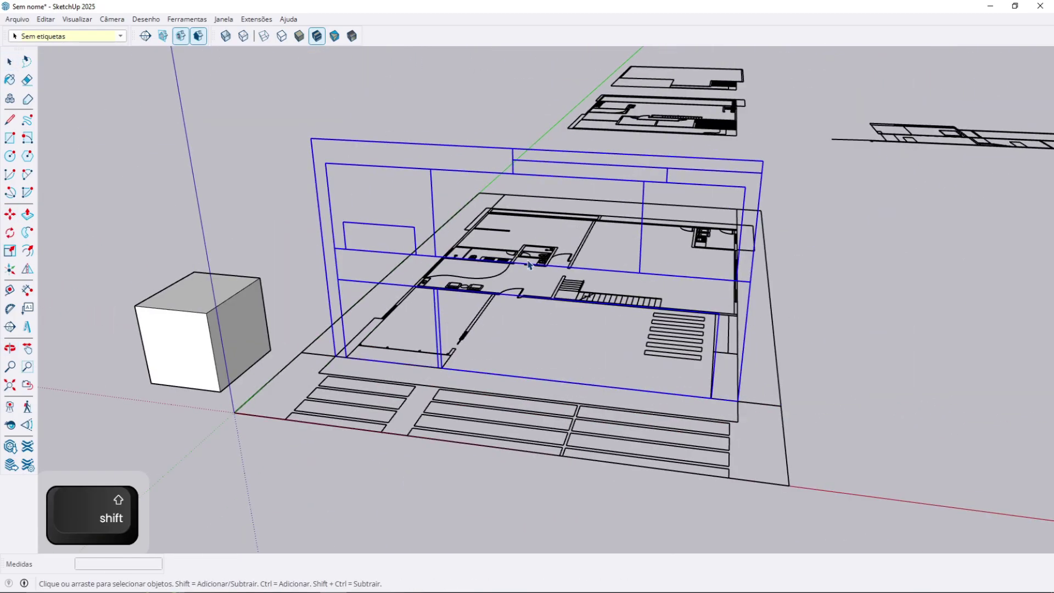
- Select the section drawing and move it next to the ground-floor plan
middle_drag(768, 258, 409, 355)
scroll(805, 228, down, 1)
shift+middle_drag(694, 249, 743, 244)
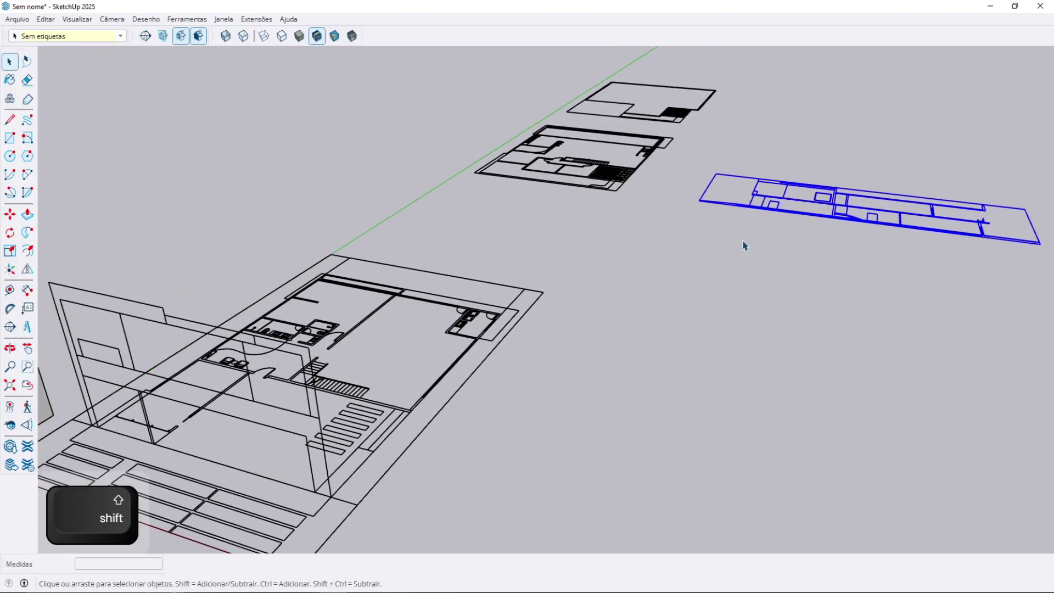
key(m)
click(806, 236)
shift+middle_drag(519, 450, 591, 349)
click(635, 353)
key(space)
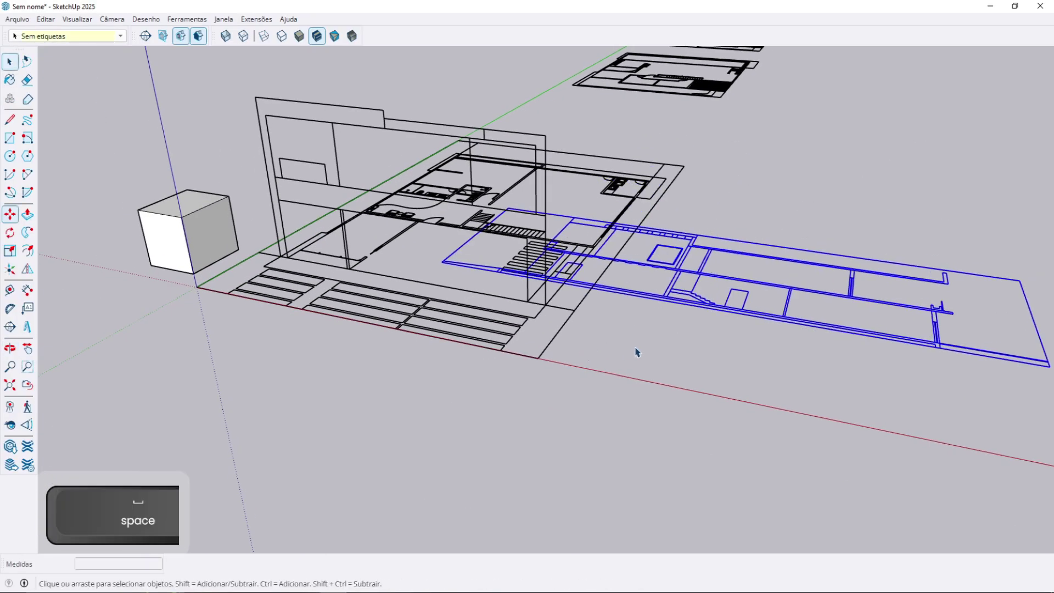
- Rotate the section 90° on the ground plane and stand it upright, using the box face for orientation
key(q)
click(641, 337)
click(714, 351)
text(9)
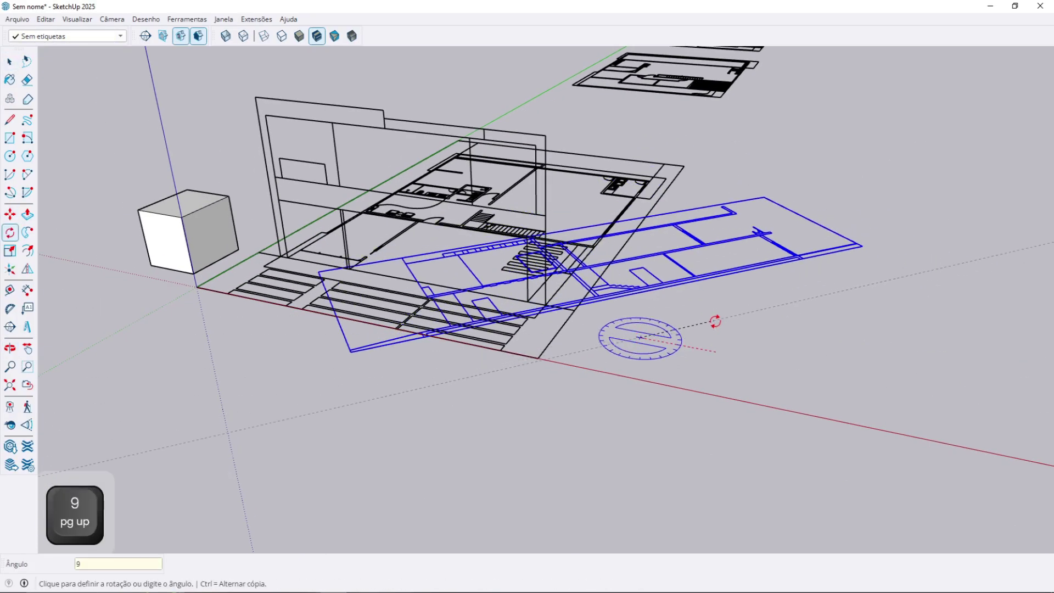
text(0)
key(Return)
key(q)
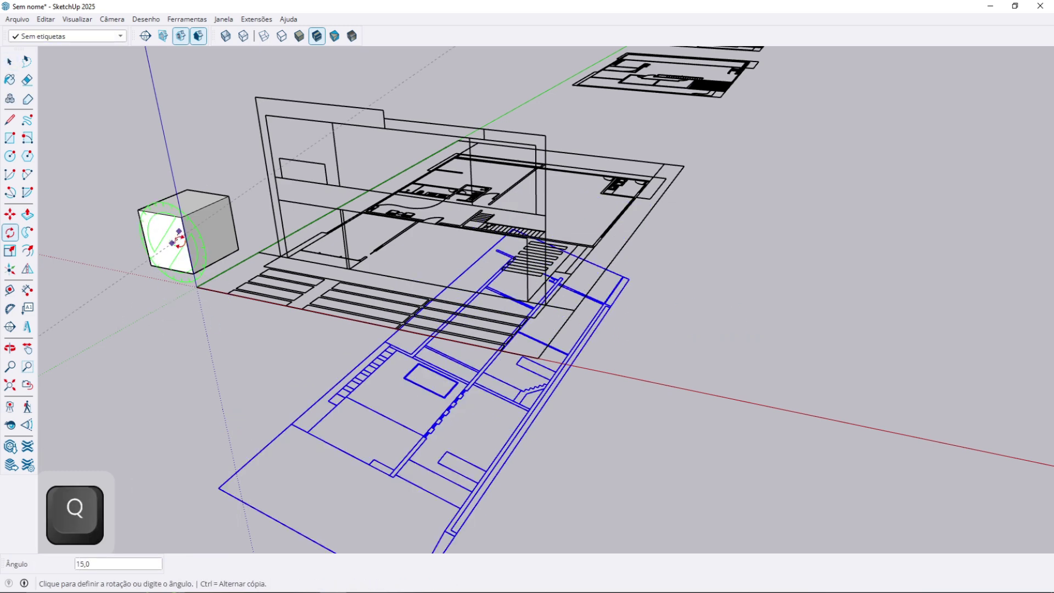
- Move the upright section by the base of its front wall onto the front line of the ground-floor plan
key(m)
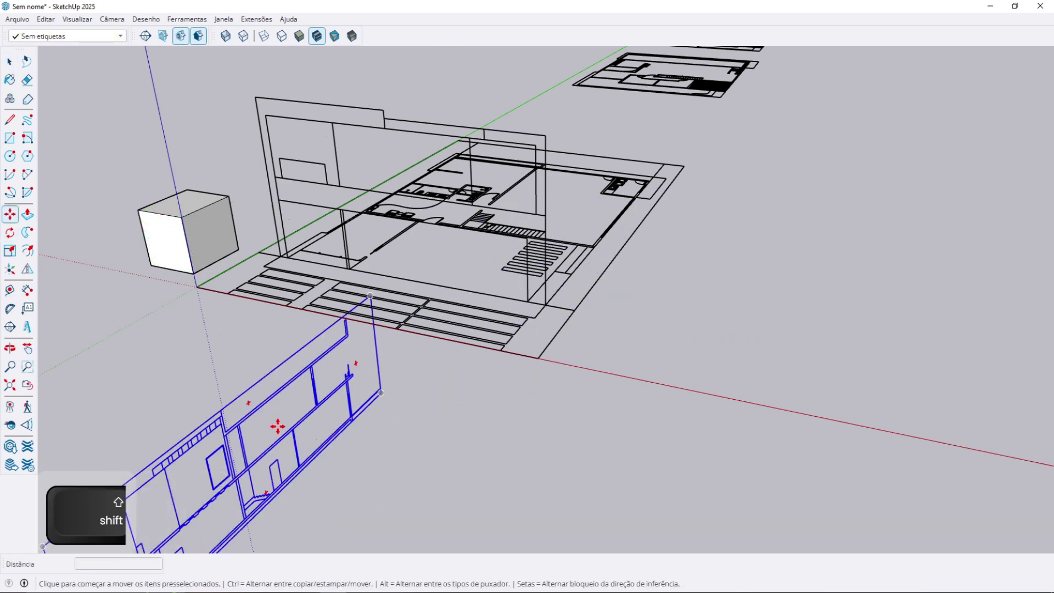
mouse_move(277, 426)
shift+middle_down()
mouse_move(310, 406)
mouse_move(261, 427)
shift+middle_up()
key(space)
scroll(310, 405, up, 2)
scroll(270, 425, up, 3)
key(m)
click(270, 426)
scroll(307, 373, down, 5)
key(shift)
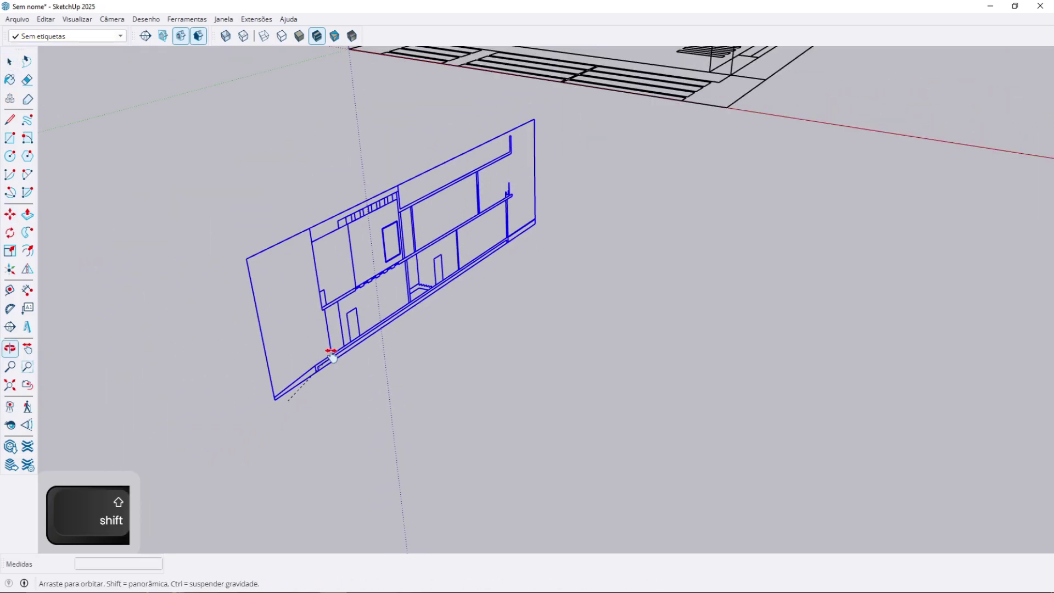
scroll(384, 340, up, 5)
scroll(477, 296, up, 3)
click(480, 276)
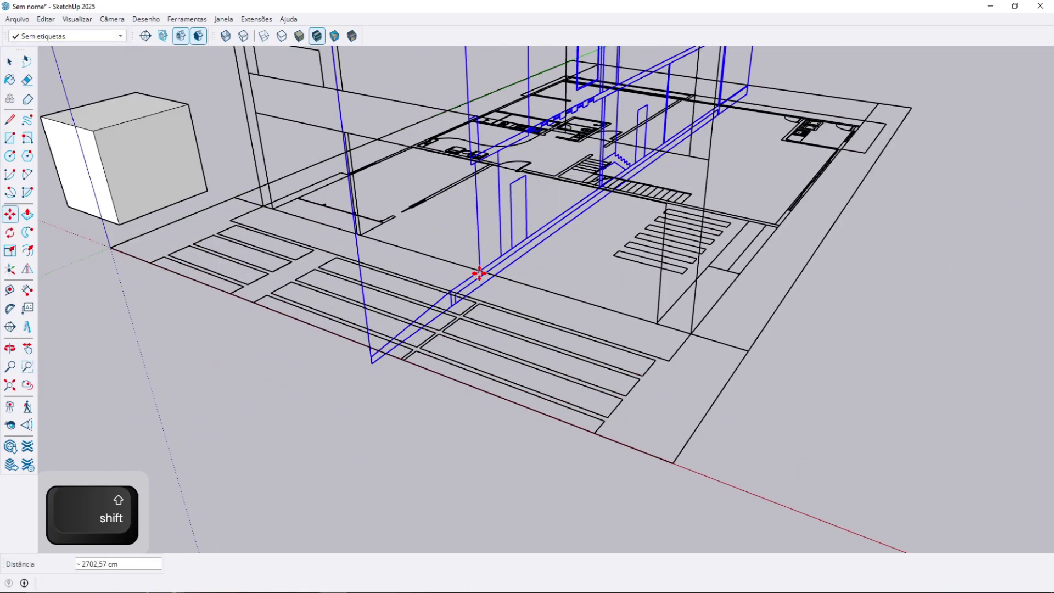
middle_drag(480, 276, 361, 275)
scroll(422, 259, up, 4)
scroll(401, 273, up, 2)
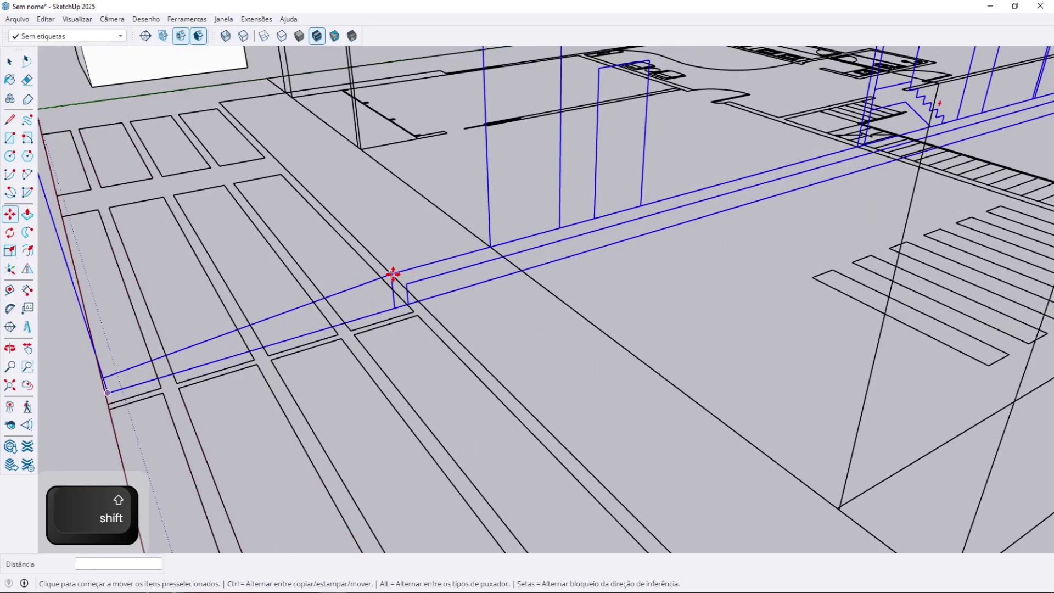
- Snap the section's front wall base to the ground-floor plan's front line and shift the section sideways along that line
click(393, 274)
click(498, 254)
scroll(496, 253, up, 2)
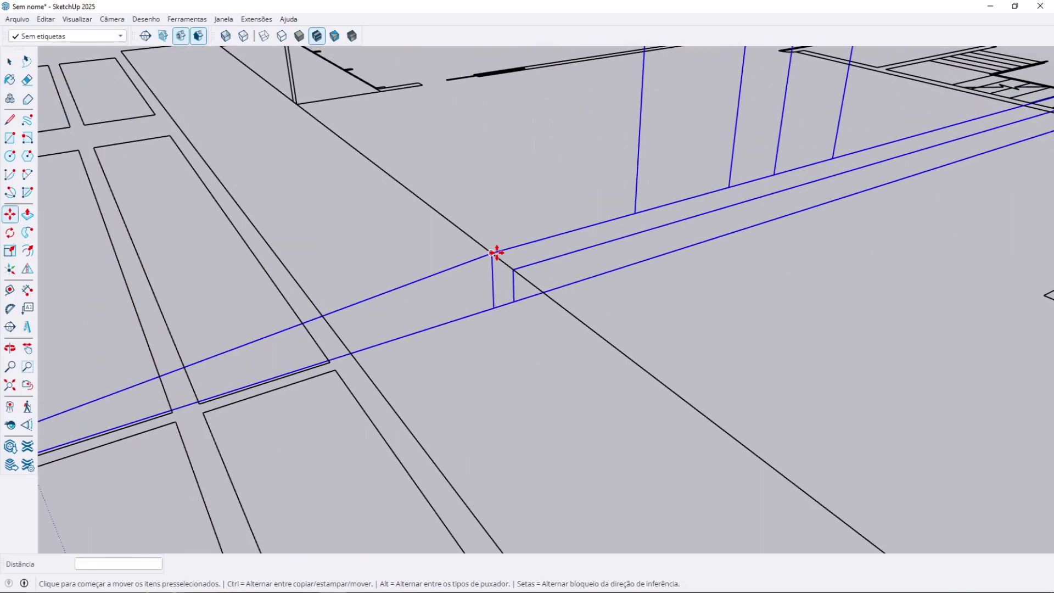
scroll(496, 253, down, 2)
click(495, 252)
scroll(558, 291, down, 3)
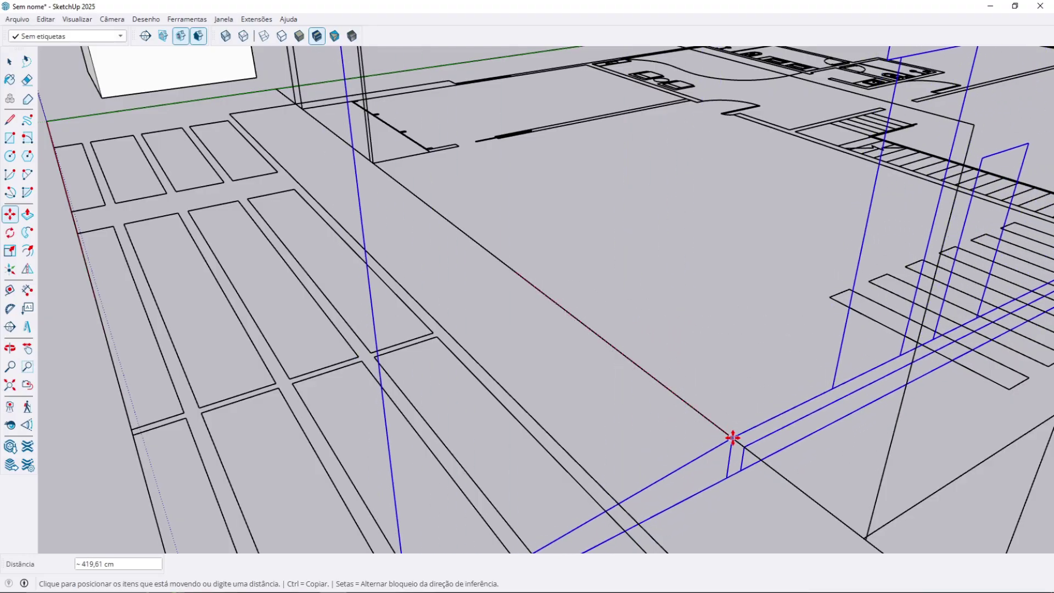
- Move the section by the base of its rear wall onto the outer line of the plan's back wall
middle_drag(656, 406, 421, 291)
scroll(447, 290, up, 4)
scroll(431, 282, up, 4)
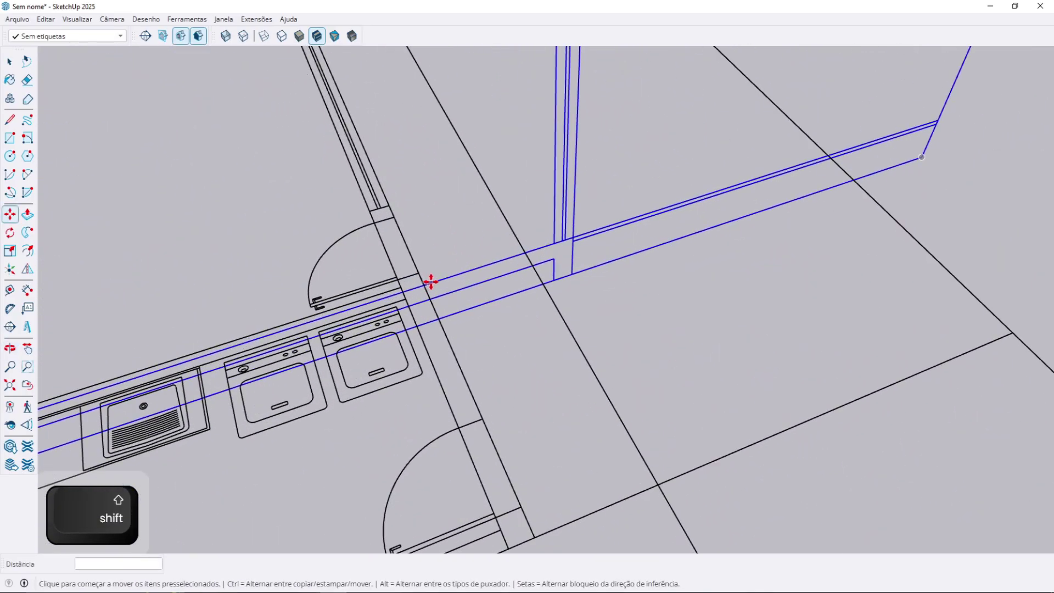
scroll(430, 282, down, 3)
scroll(516, 245, down, 2)
scroll(547, 247, up, 2)
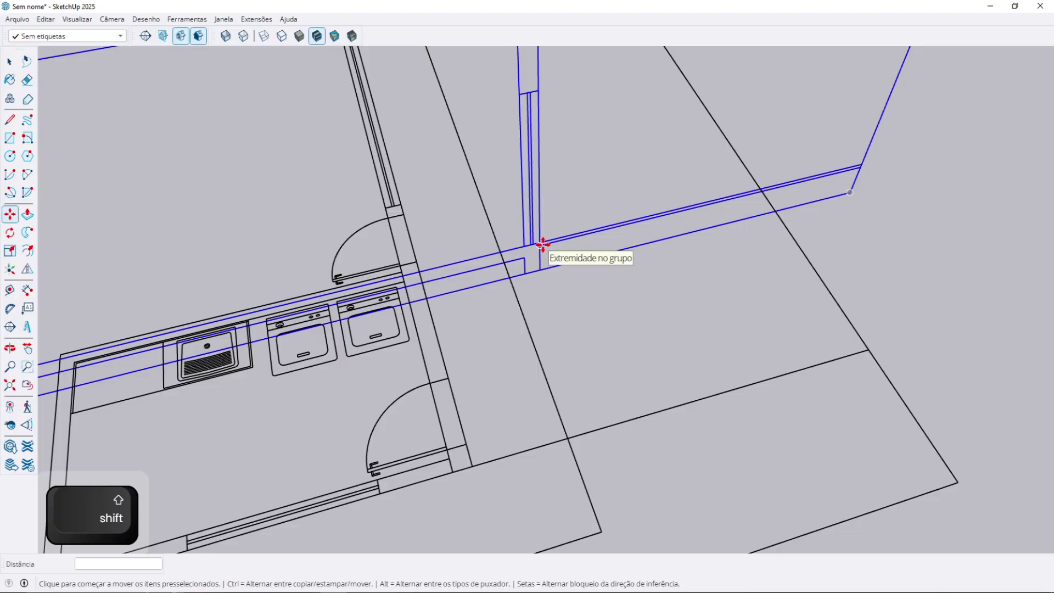
scroll(540, 242, up, 5)
middle_drag(536, 242, 821, 257)
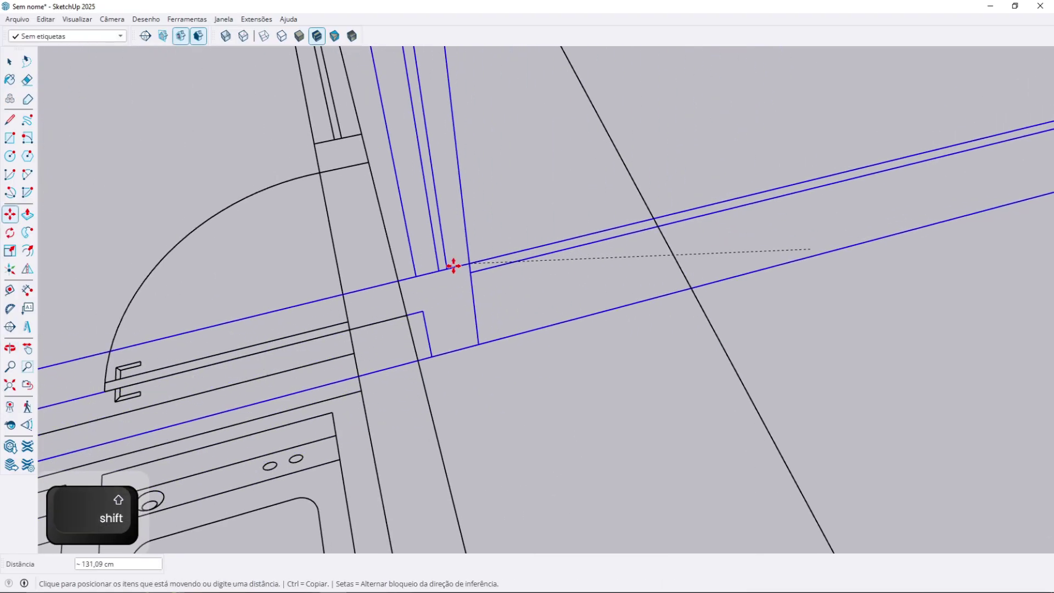
click(405, 311)
click(387, 242)
- Check along the section whether its walls and stairs line up with the ground-floor plan
scroll(392, 258, down, 6)
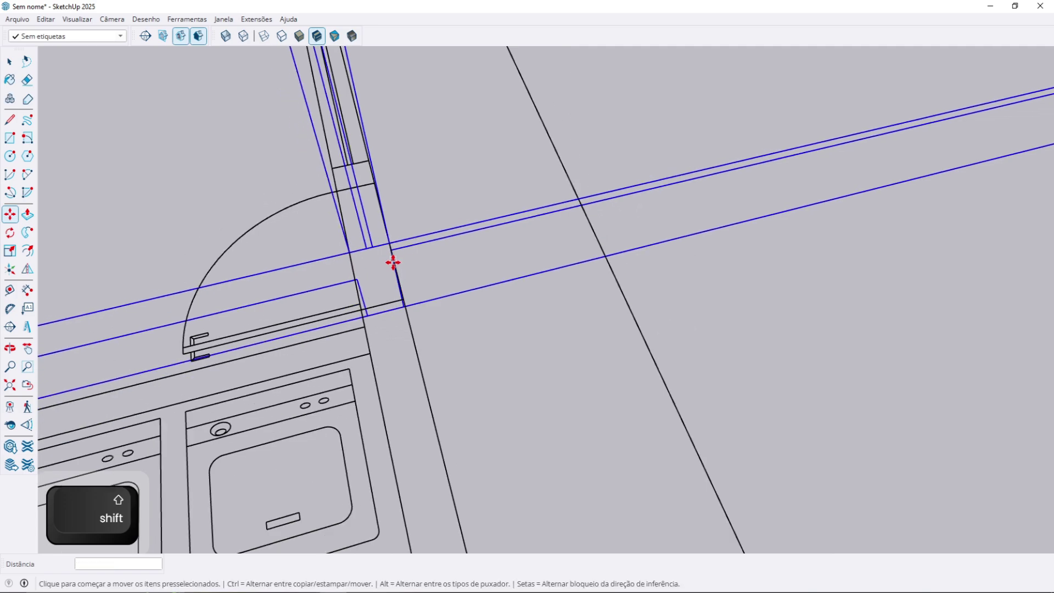
shift+middle_drag(463, 280, 574, 250)
scroll(549, 264, down, 3)
shift+middle_drag(304, 340, 668, 188)
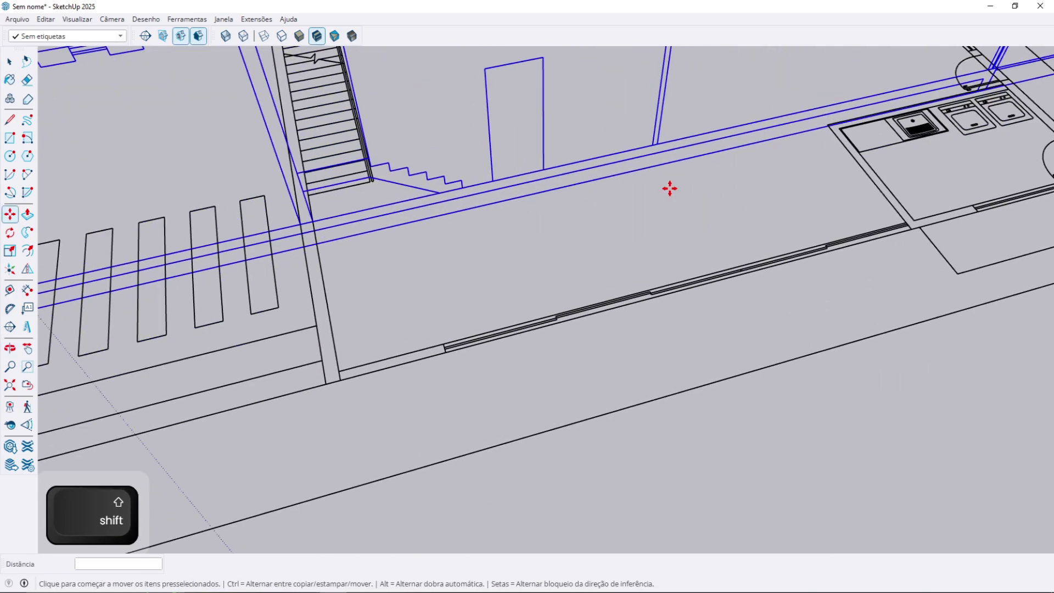
scroll(532, 230, down, 3)
shift+middle_drag(364, 249, 638, 68)
key(space)
- Select the upper-floor and roof plans together and move them across the green axis, beside the ground-floor plan
middle_drag(343, 336, 277, 379)
scroll(422, 373, up, 3)
middle_drag(422, 374, 689, 292)
scroll(448, 356, down, 5)
shift+middle_drag(549, 346, 533, 445)
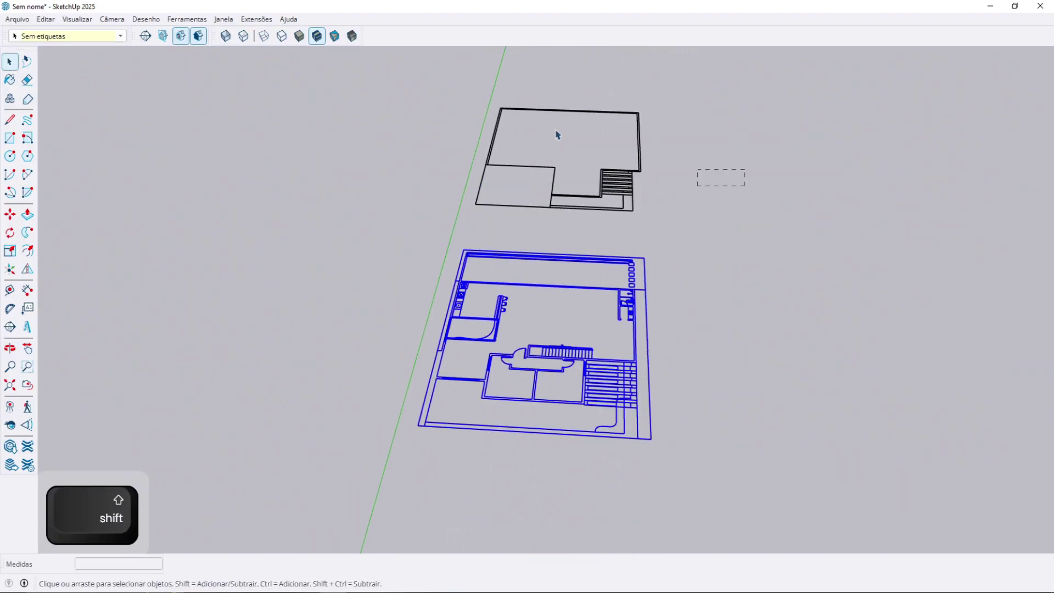
scroll(585, 191, down, 1)
scroll(582, 178, up, 1)
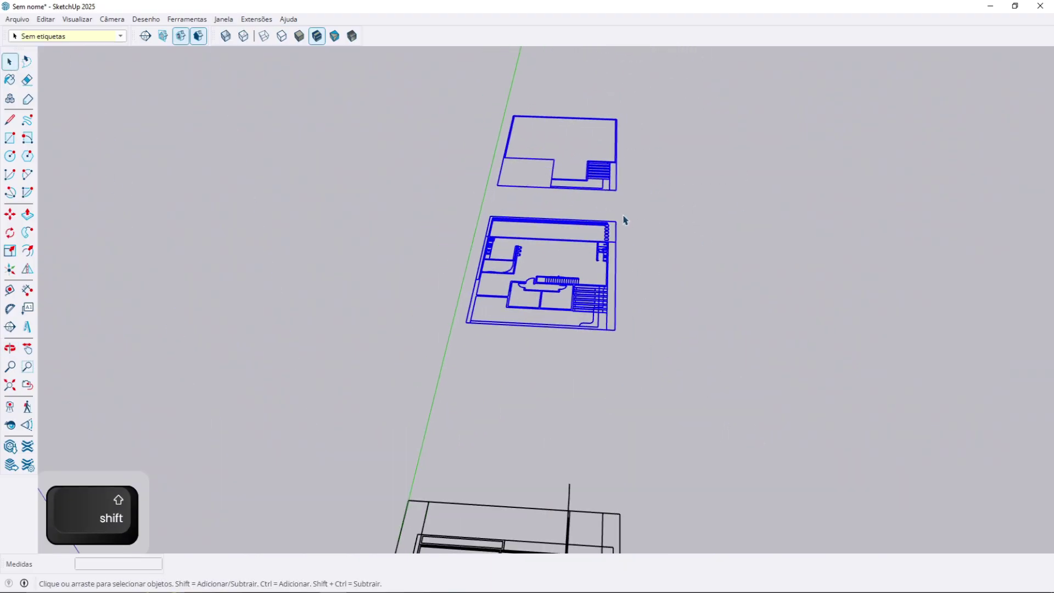
key(m)
drag(626, 216, 490, 316)
- Delete the leftover box that was used as an orientation reference
key(space)
scroll(491, 317, down, 1)
shift+middle_drag(490, 317, 516, 157)
scroll(358, 459, up, 2)
key(Delete)
- Draw a rectangle over the thick projecting wall strip beside the front room and make it a group
middle_drag(566, 426, 585, 388)
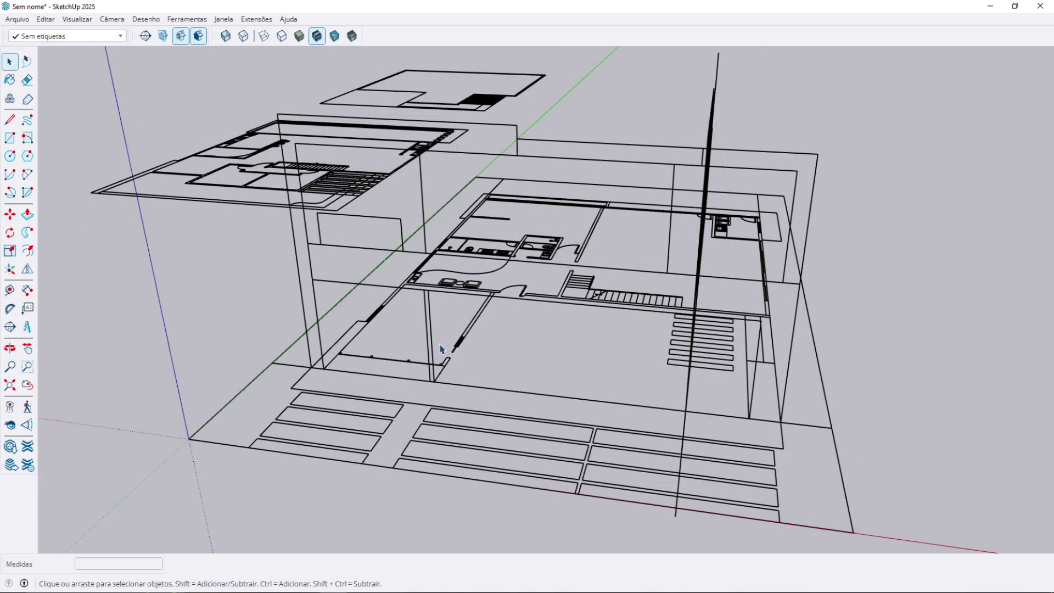
scroll(329, 369, up, 4)
mouse_move(329, 369)
middle_down()
mouse_move(424, 362)
mouse_move(383, 362)
mouse_move(700, 382)
middle_up()
key(r)
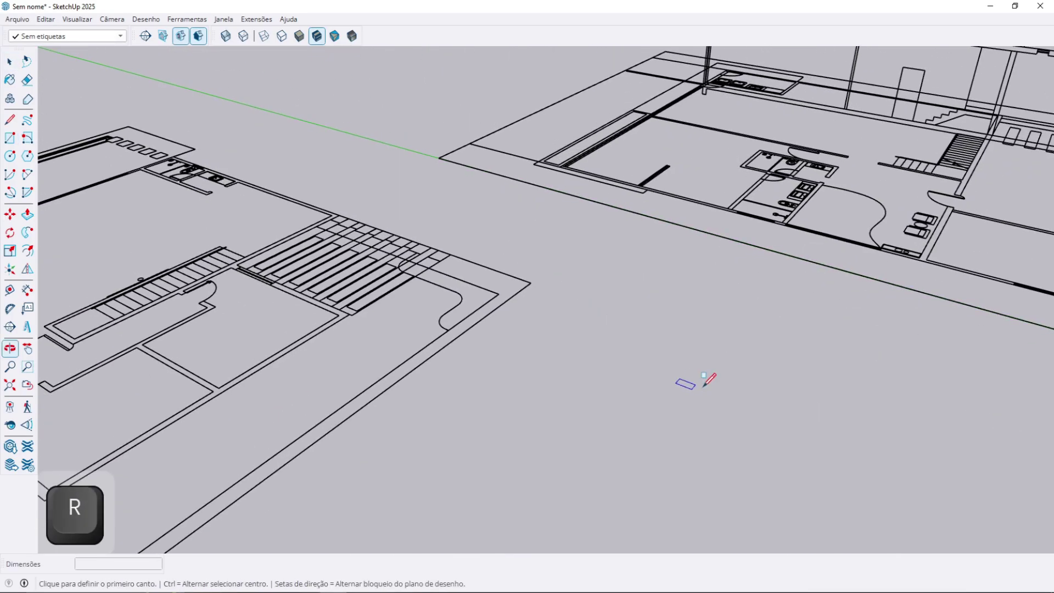
middle_drag(680, 338, 752, 354)
shift+middle_drag(765, 308, 663, 354)
scroll(663, 348, up, 4)
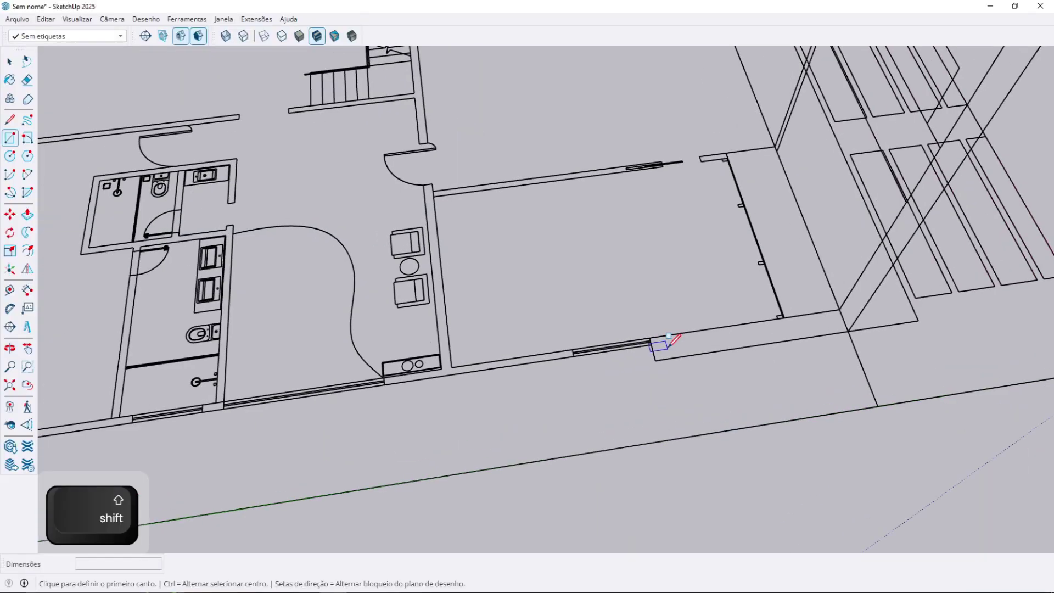
shift+middle_drag(732, 338, 510, 340)
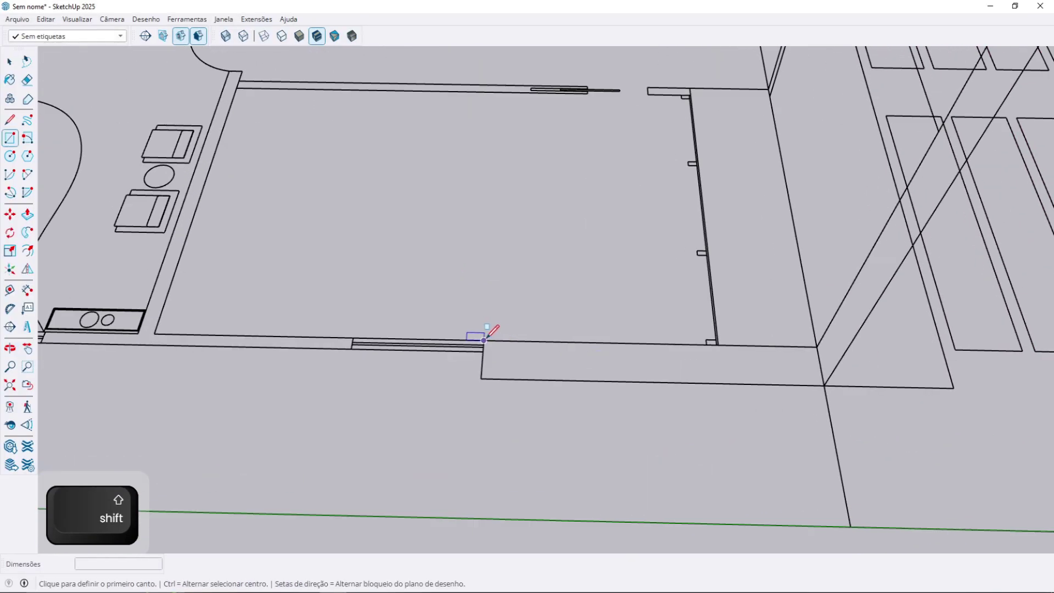
click(655, 369)
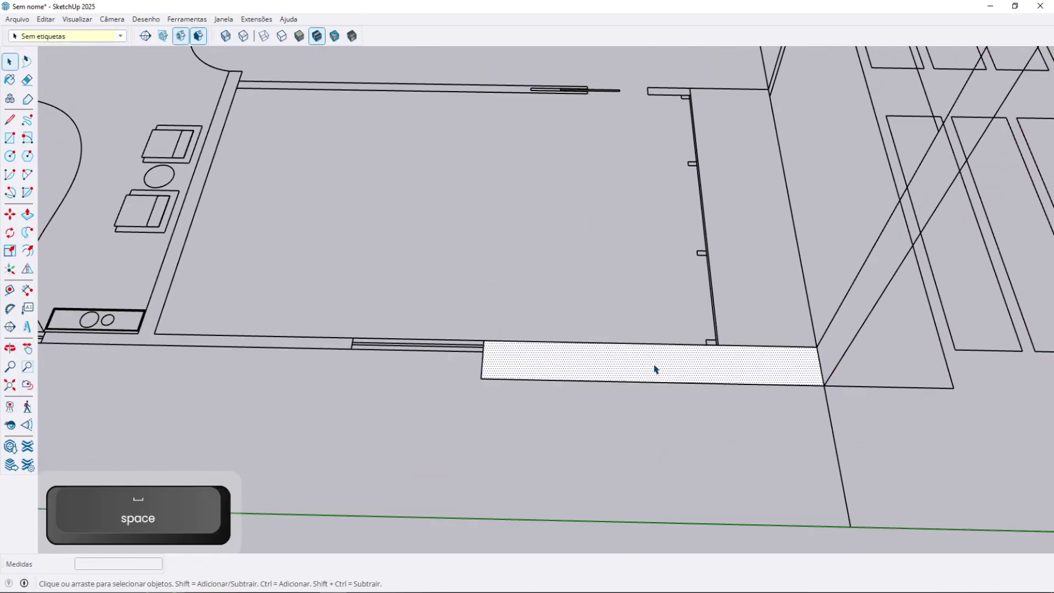
key(ctrl+g)
scroll(656, 367, down, 3)
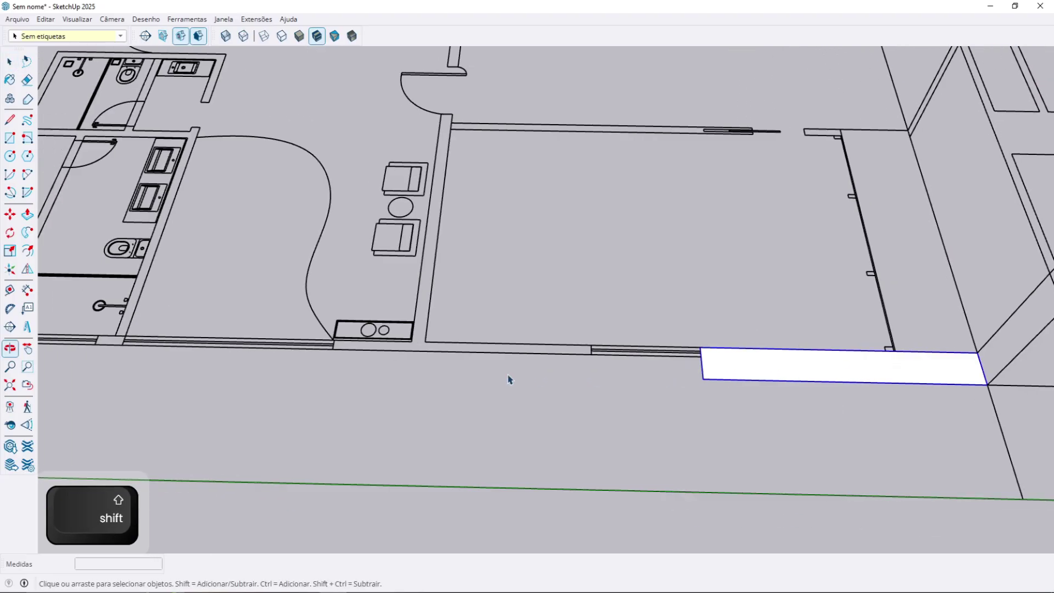
scroll(508, 377, up, 3)
key(r)
scroll(456, 342, up, 1)
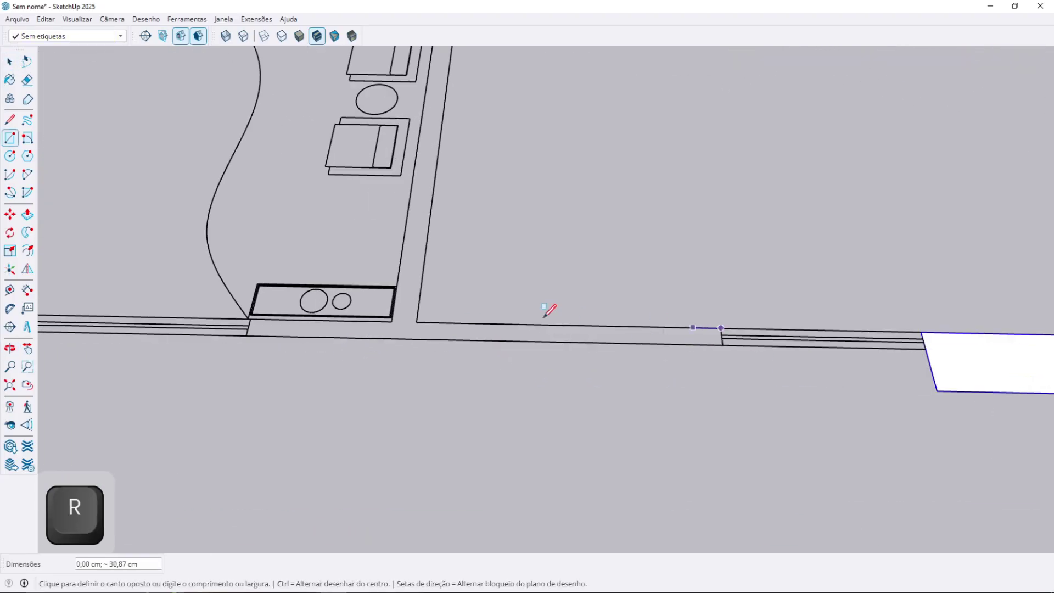
scroll(543, 317, down, 2)
shift+middle_drag(544, 317, 513, 318)
key(space)
- Draw a 15 cm wide rectangle along the long side wall from the grouped strip to the back corner and group it
key(r)
scroll(783, 341, down, 3)
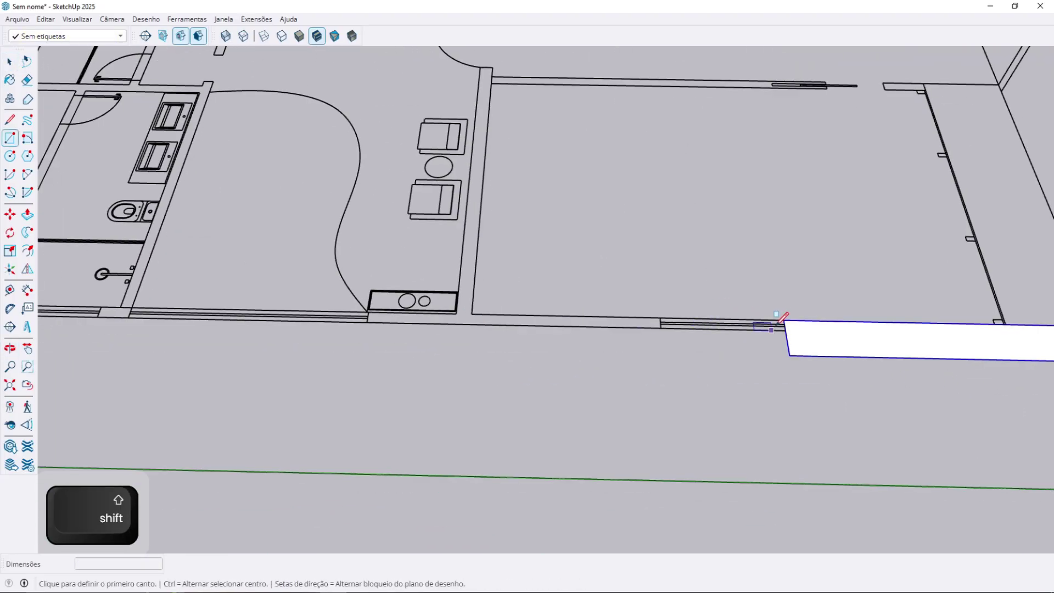
scroll(784, 320, up, 3)
click(785, 320)
scroll(453, 320, down, 1)
shift+middle_drag(99, 318, 505, 313)
shift+middle_drag(110, 274, 496, 286)
scroll(254, 318, up, 1)
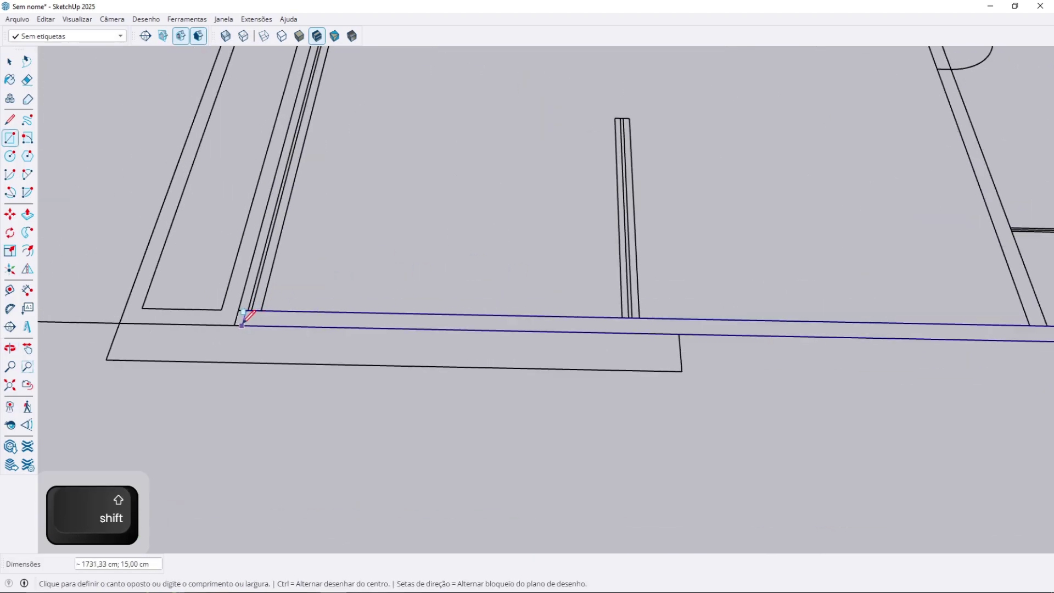
click(242, 324)
key(space)
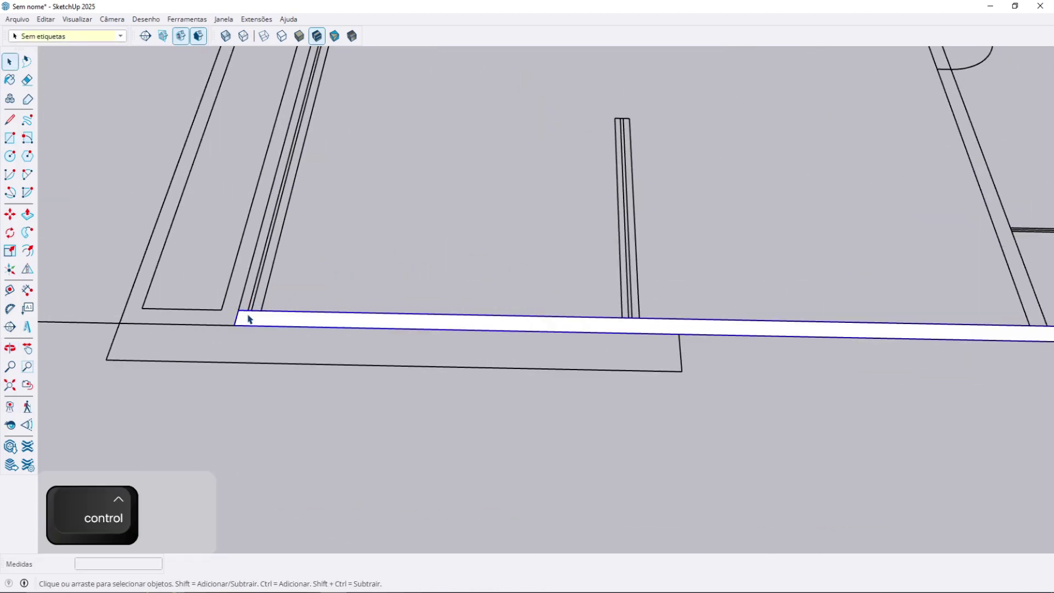
- Draw a rectangle over the full back wall, from the side wall to the laundry's outer corner, and group it
key(r)
click(238, 311)
scroll(321, 251, down, 2)
shift+middle_drag(323, 231, 285, 445)
shift+middle_drag(336, 190, 313, 412)
shift+middle_drag(356, 222, 340, 356)
scroll(341, 324, up, 2)
middle_drag(346, 299, 588, 316)
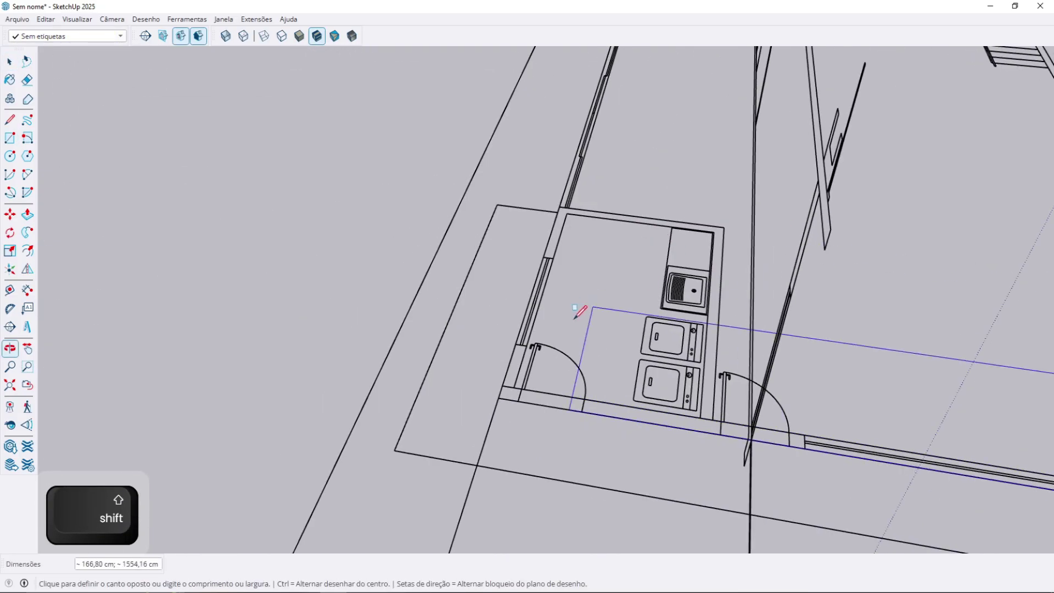
scroll(543, 357, up, 2)
click(486, 395)
key(space)
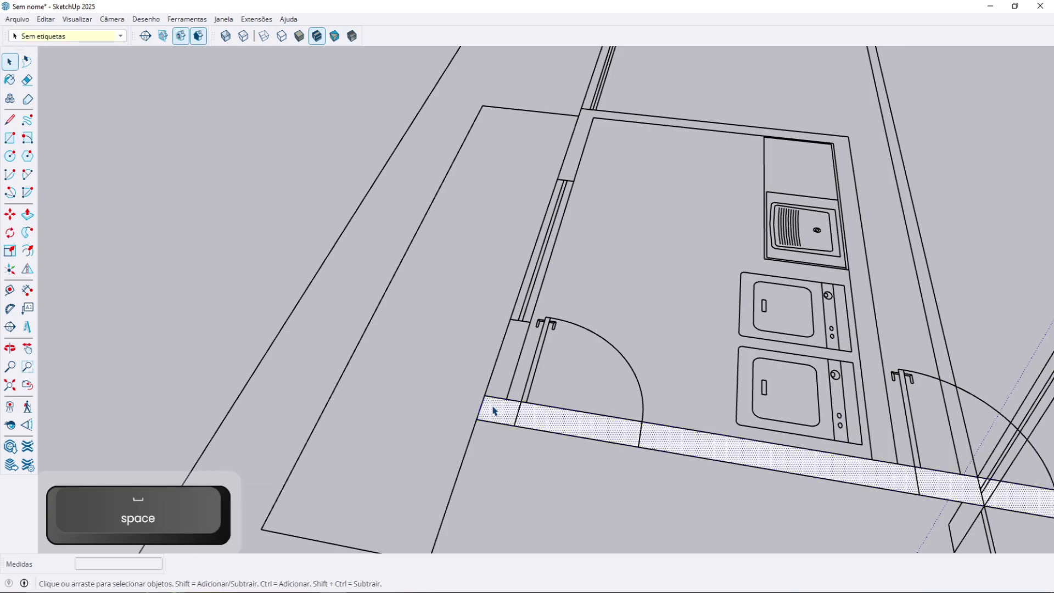
double_click(492, 409)
key(ctrl+g)
- Hide the upright elevation and section drawings, and hide the upper-floor and roof plans
scroll(577, 367, down, 3)
middle_drag(576, 367, 645, 150)
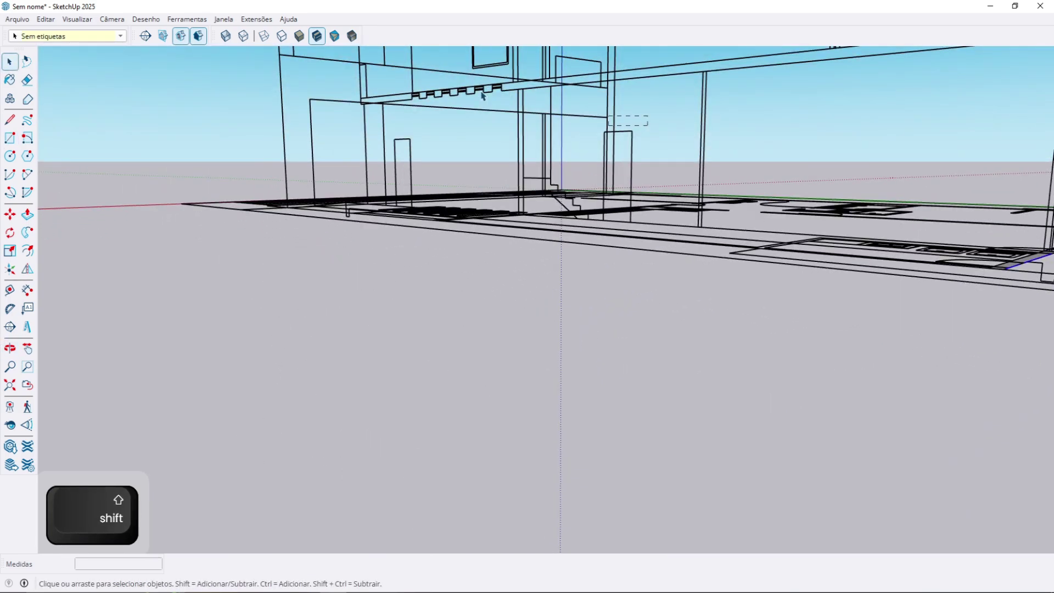
key(alt+h)
middle_drag(483, 122, 571, 262)
middle_drag(571, 262, 617, 248)
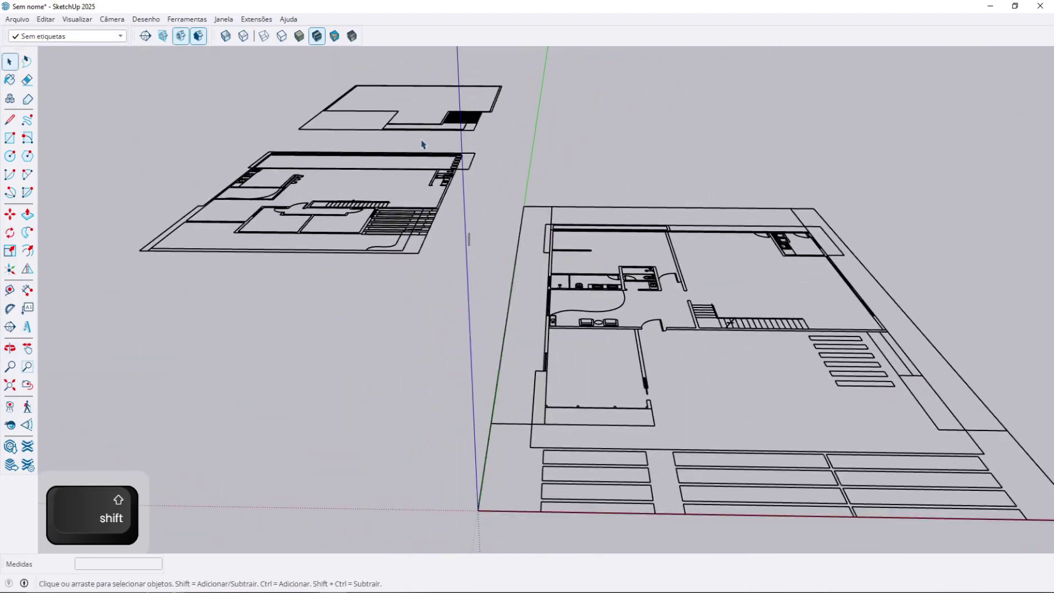
click(420, 156)
shift+click(411, 131)
key(alt+h)
- Draw a rectangle over the laundry-side outer wall, from the back wall to the cross wall behind the stairs, and group it
middle_drag(413, 134, 388, 371)
scroll(347, 397, up, 2)
scroll(355, 212, up, 4)
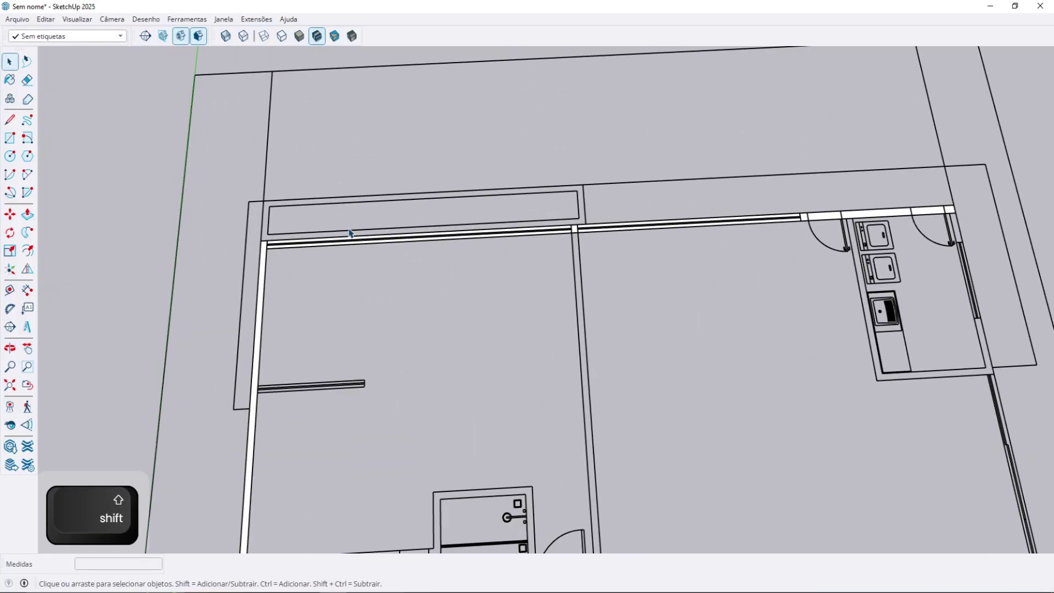
middle_drag(675, 209, 143, 22)
key(r)
scroll(642, 143, up, 3)
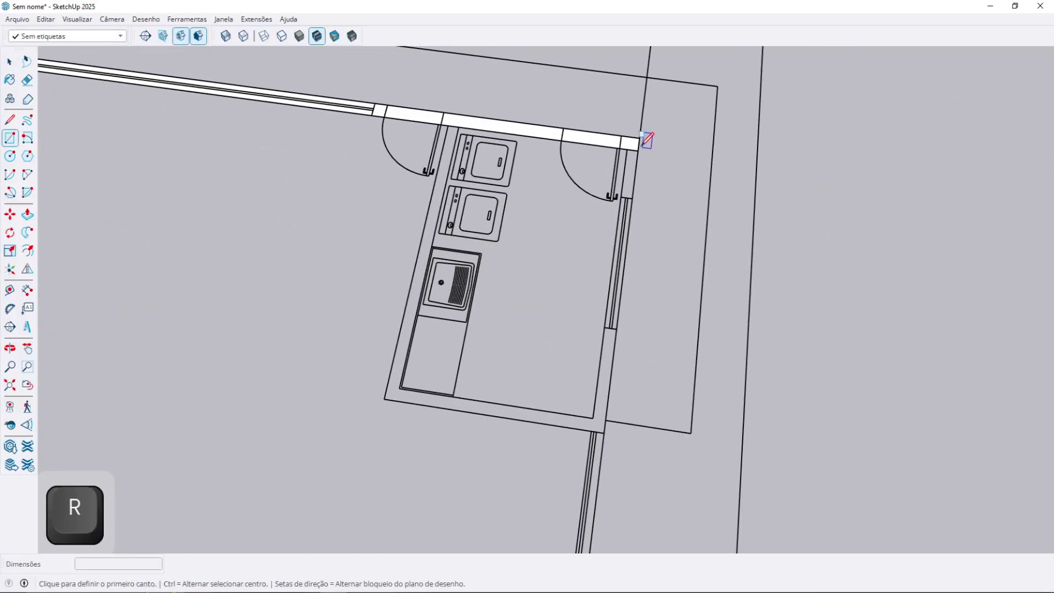
scroll(623, 253, down, 2)
shift+middle_drag(616, 329, 608, 132)
scroll(582, 245, down, 3)
shift+middle_drag(577, 445, 569, 170)
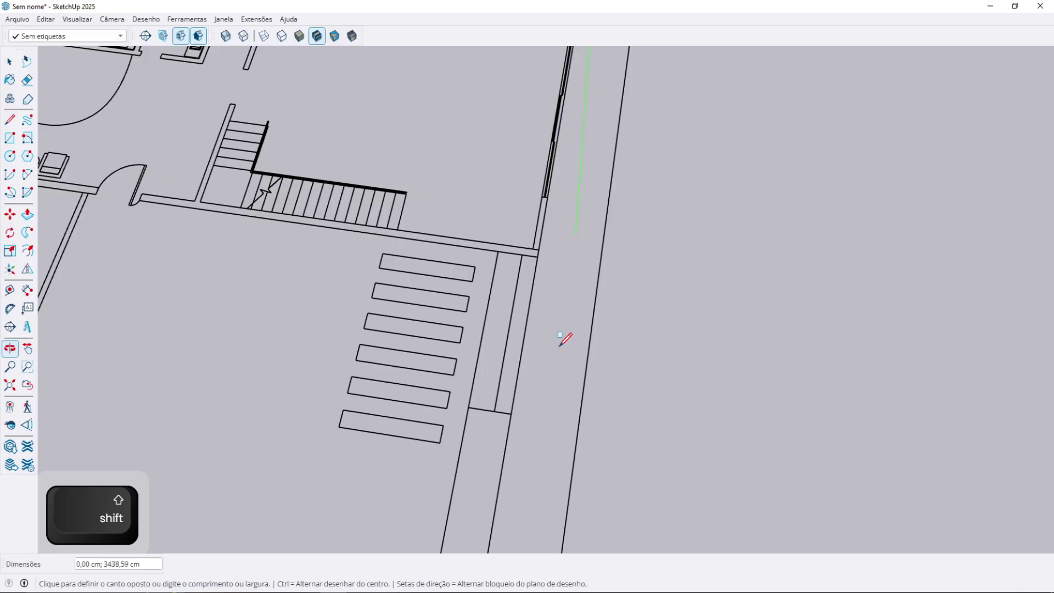
shift+middle_drag(514, 446, 573, 187)
shift+middle_drag(541, 244, 487, 390)
shift+middle_drag(525, 194, 476, 349)
scroll(498, 285, up, 2)
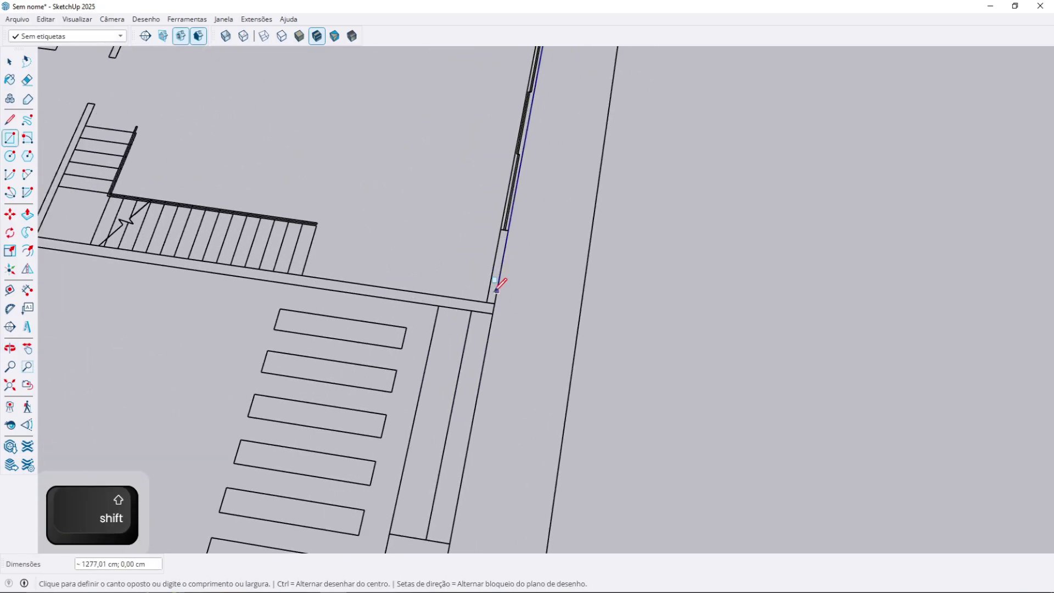
click(486, 302)
scroll(491, 303, down, 1)
key(space)
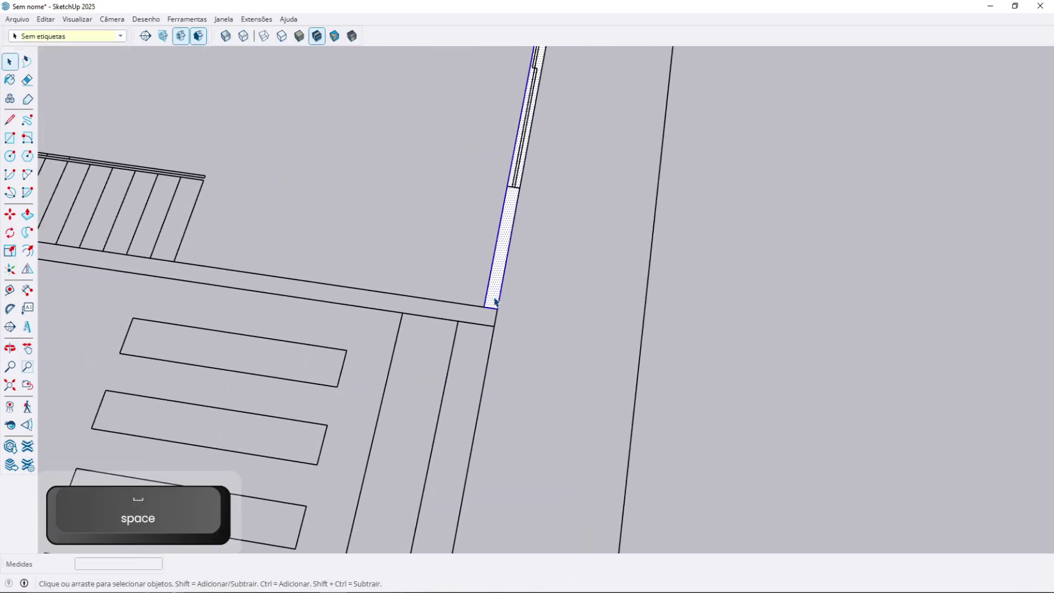
key(ctrl+g)
- Draw a rectangle over the cross wall alongside the stairs, spanning between both outer side walls, and group it
scroll(497, 303, up, 3)
key(r)
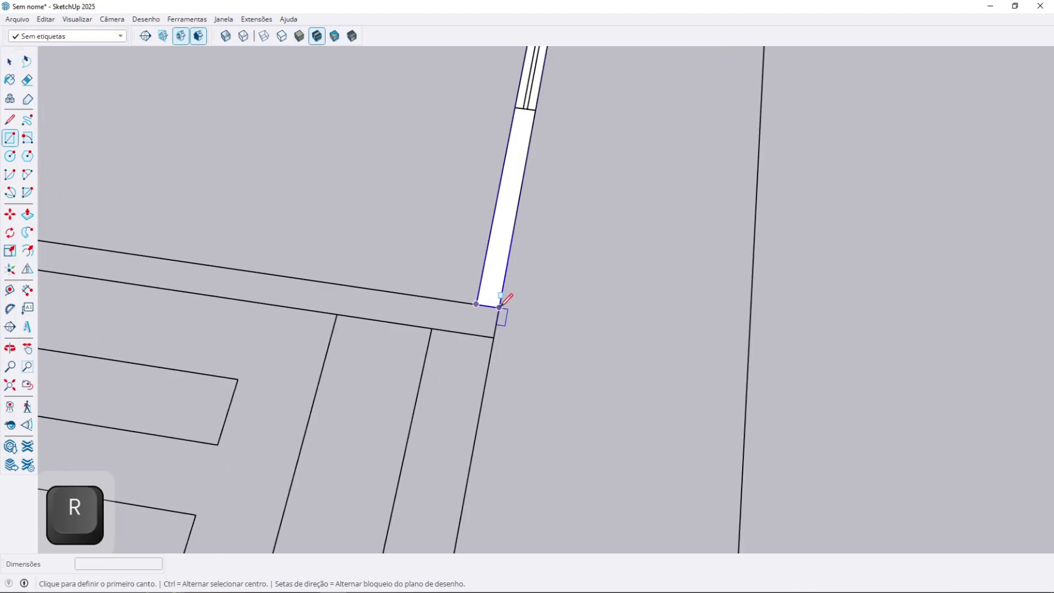
click(499, 307)
scroll(386, 232, down, 1)
scroll(384, 225, down, 1)
shift+middle_drag(383, 225, 852, 311)
middle_drag(405, 247, 549, 269)
scroll(434, 247, down, 2)
middle_drag(549, 269, 324, 282)
shift+middle_drag(324, 282, 407, 287)
scroll(175, 303, up, 1)
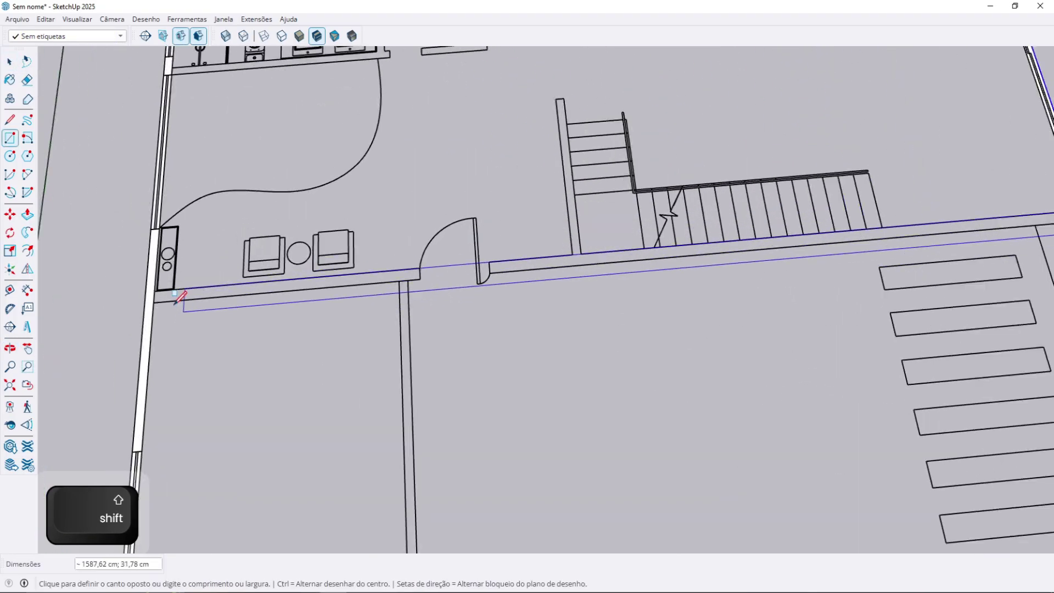
click(174, 302)
key(space)
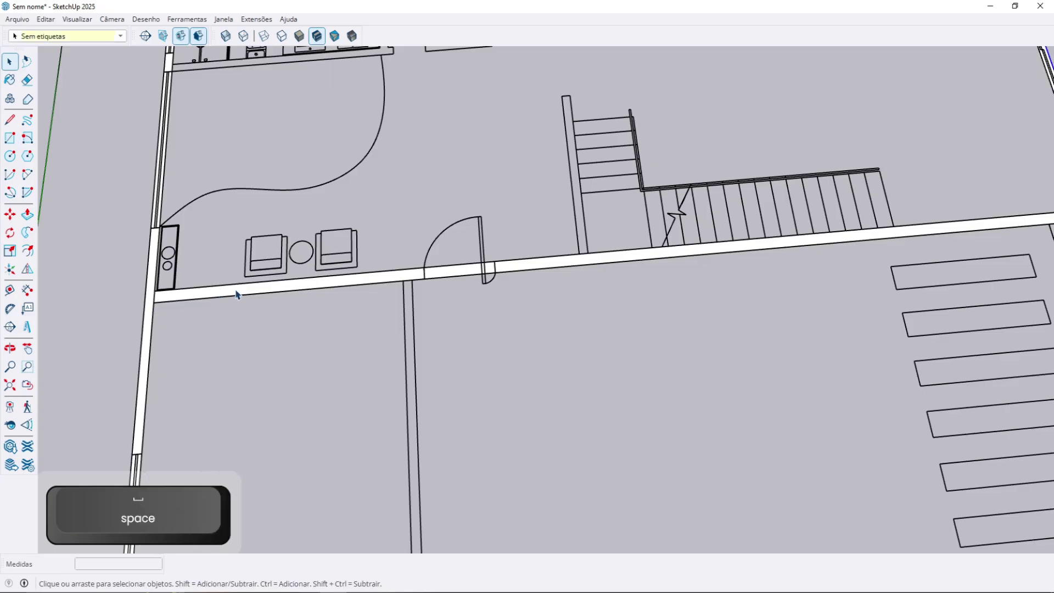
double_click(236, 291)
key(ctrl+g)
- Draw a rectangle over the front room's inner side wall, from the cross wall to the room's front, and group it
scroll(242, 295, down, 5)
middle_drag(424, 283, 436, 175)
scroll(398, 190, up, 5)
key(r)
scroll(397, 264, down, 2)
click(404, 439)
key(space)
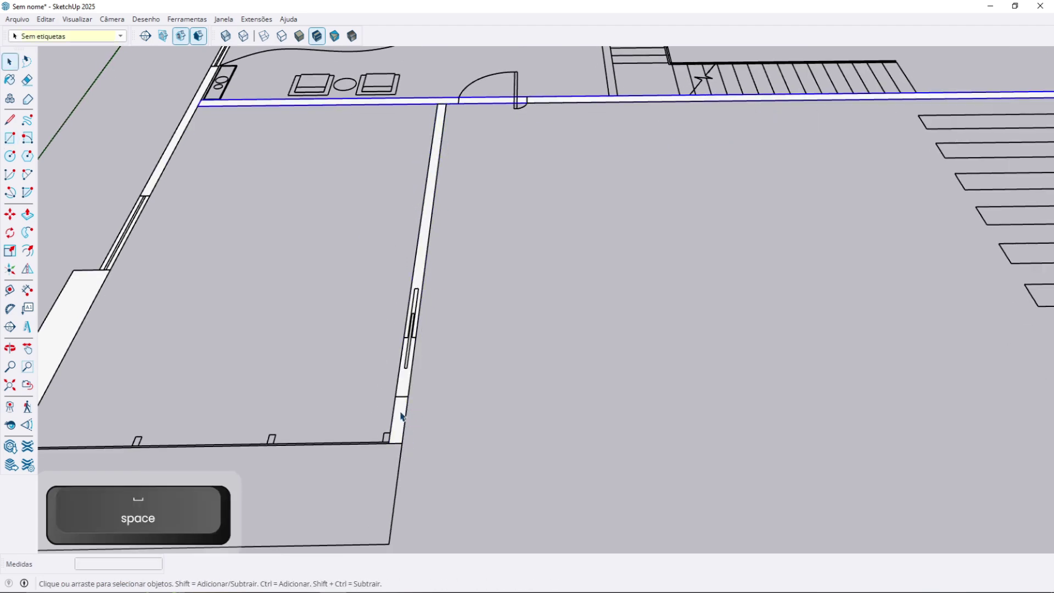
key(ctrl+g)
scroll(439, 384, down, 2)
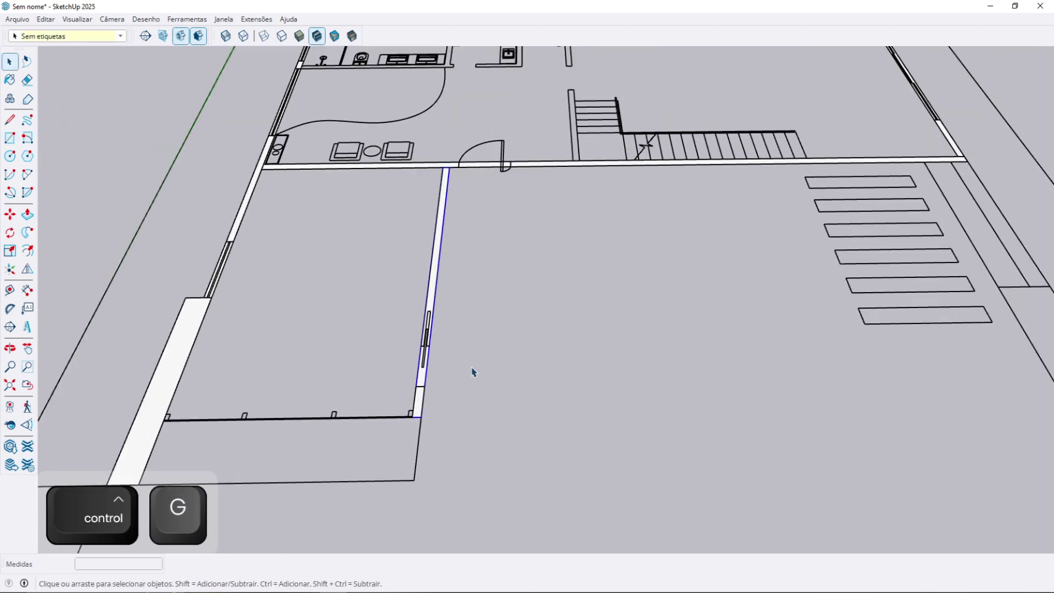
scroll(480, 351, down, 3)
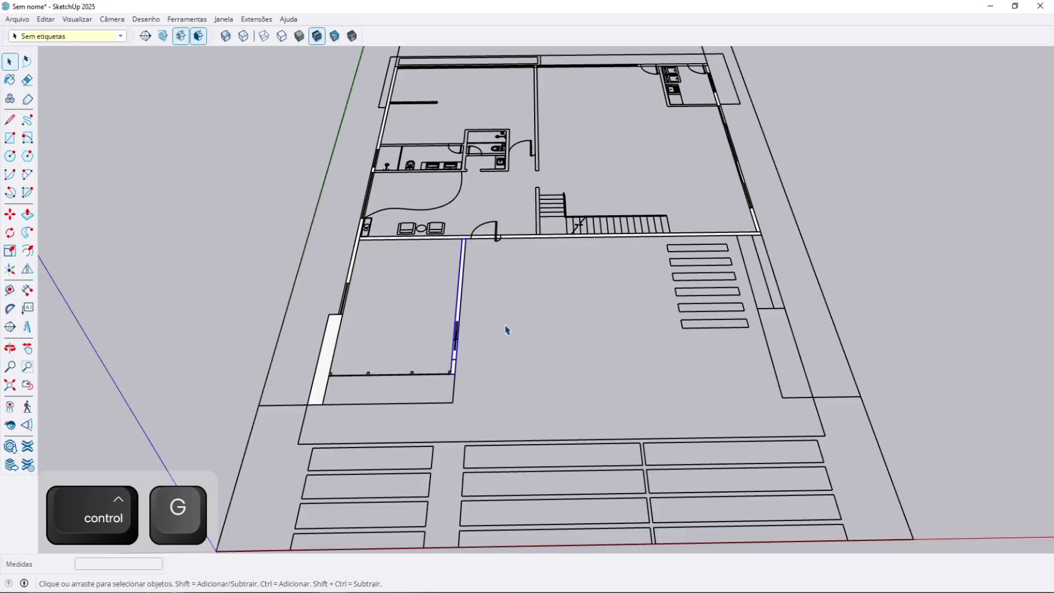
mouse_move(701, 333)
middle_down()
mouse_move(730, 285)
mouse_move(654, 287)
middle_up()
scroll(661, 325, up, 3)
scroll(662, 325, down, 2)
middle_drag(661, 325, 656, 325)
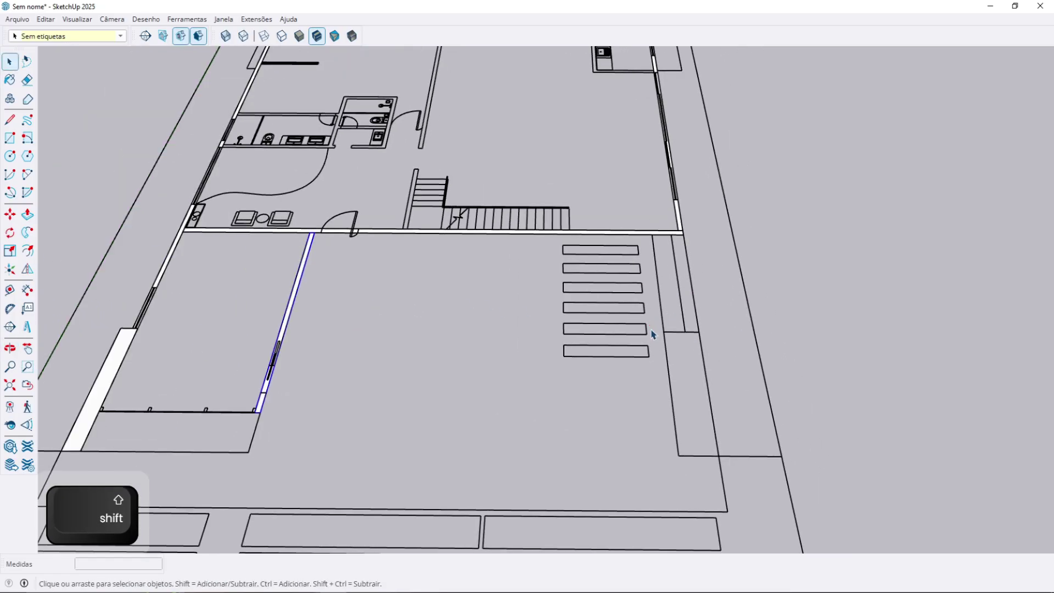
- Draw a rectangle over the narrow strip beside the paving slabs, running from the cross wall to the wider strip, and group it
scroll(572, 354, down, 3)
scroll(613, 335, up, 5)
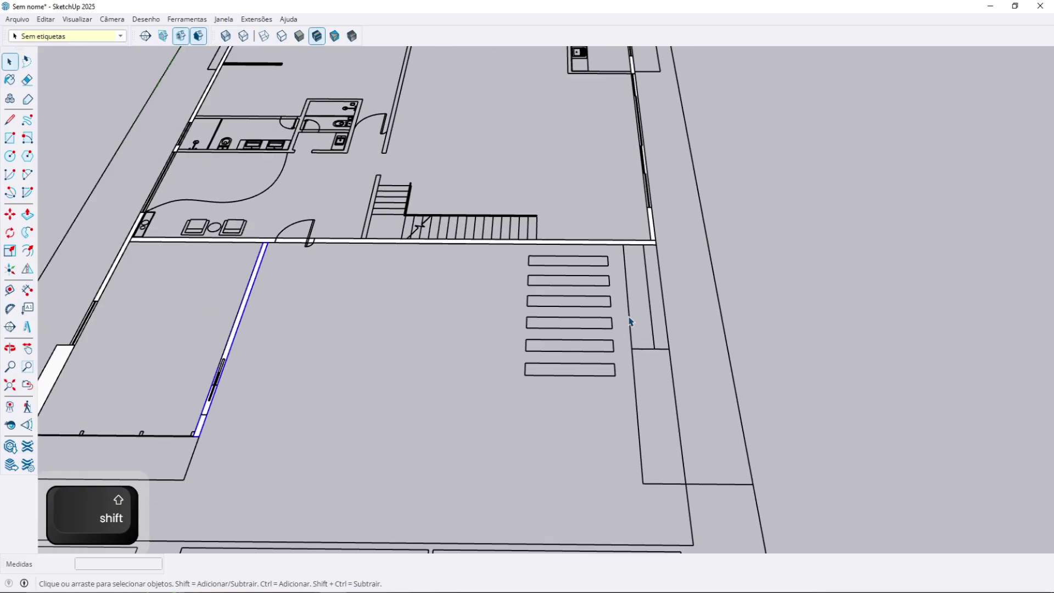
middle_drag(630, 299, 666, 274)
scroll(666, 274, up, 1)
key(r)
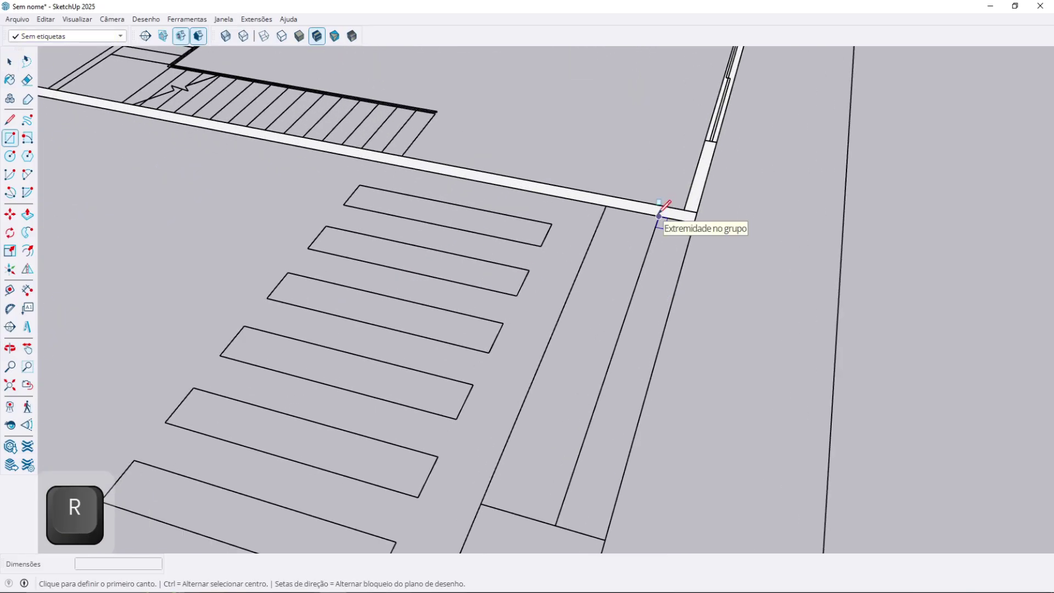
click(659, 215)
scroll(615, 486, down, 1)
click(606, 530)
key(space)
ctrl+click(604, 498)
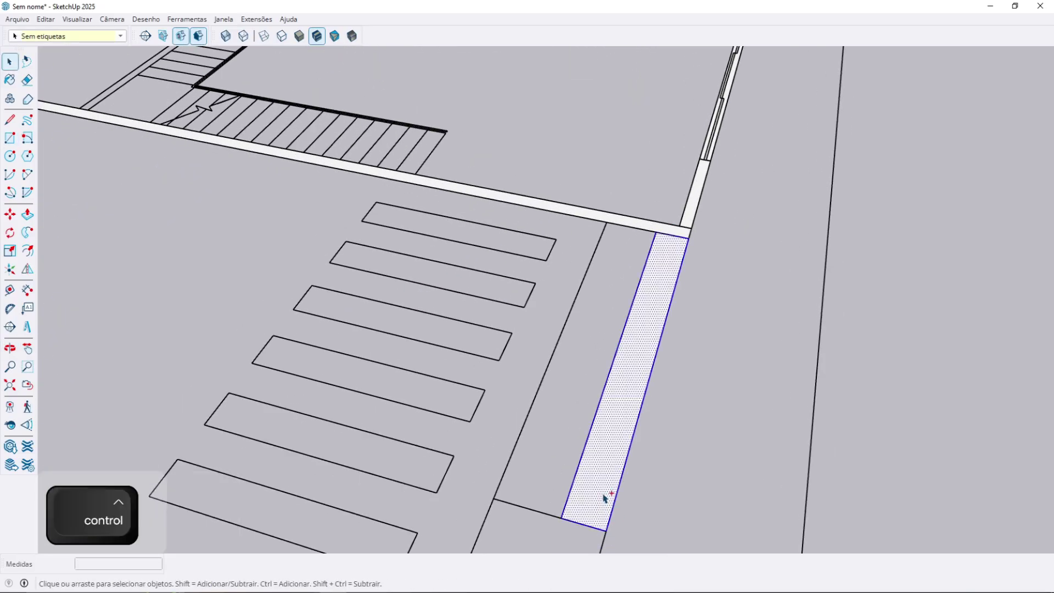
key(ctrl+g)
- Inside the narrow strip's group, draw a rectangle over the adjoining wider strip toward the front of the lot
middle_drag(592, 478, 836, 370)
scroll(626, 288, down, 1)
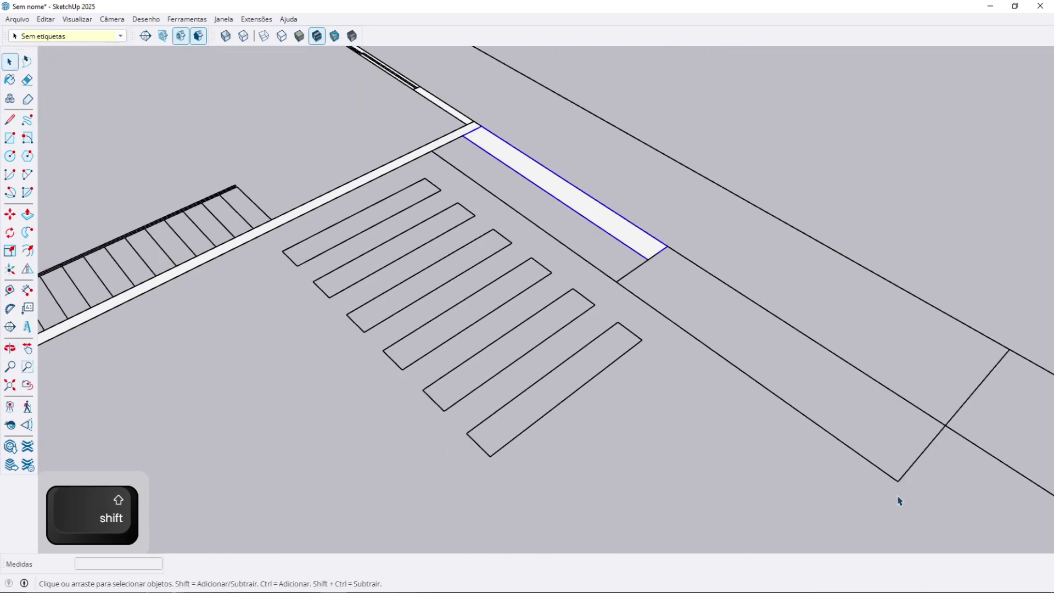
shift+middle_drag(806, 442, 721, 385)
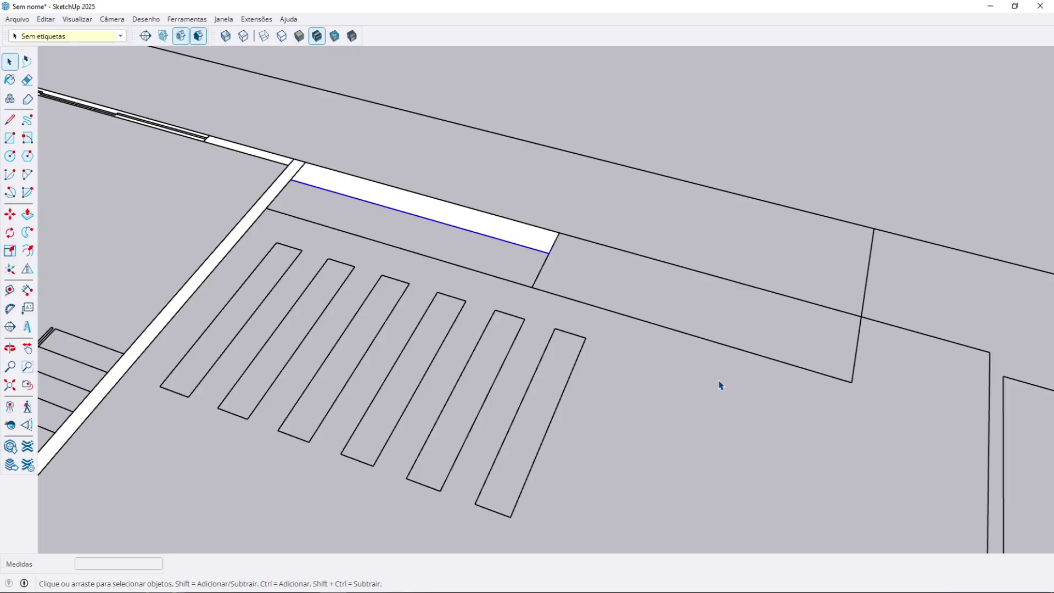
double_click(518, 238)
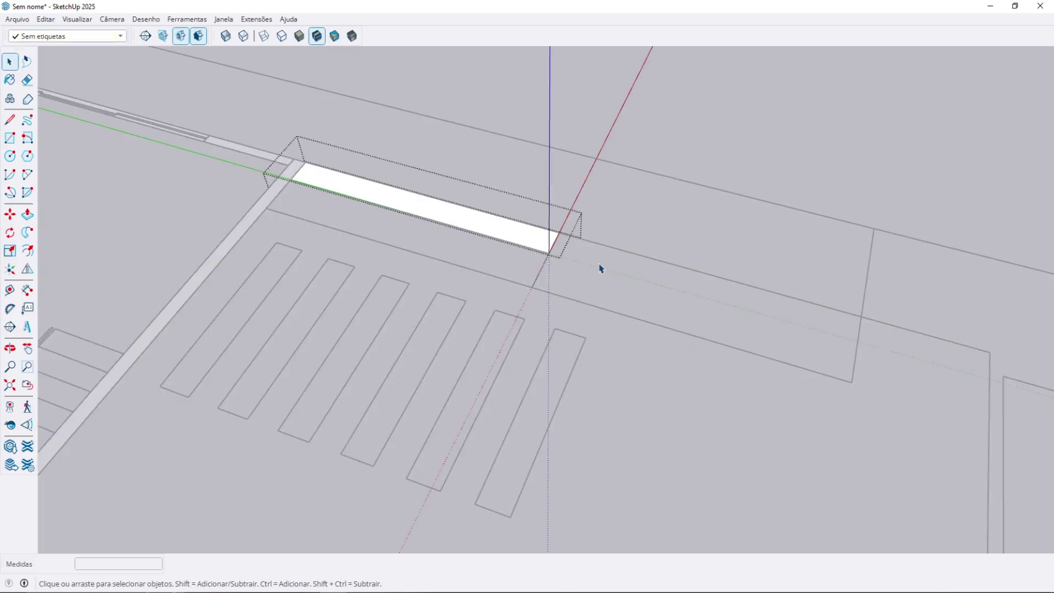
key(r)
click(558, 232)
click(850, 374)
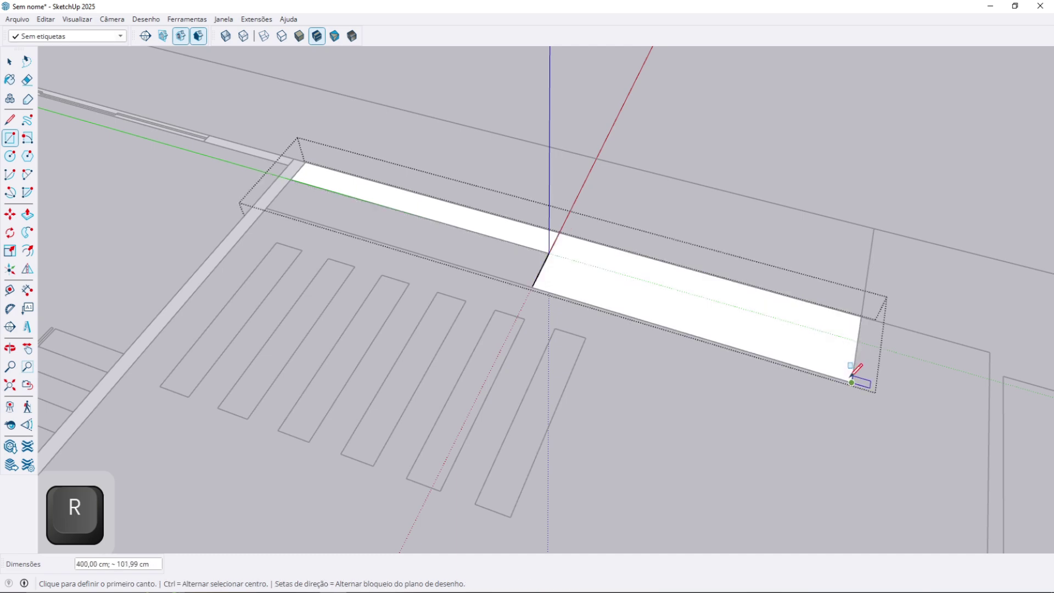
key(space)
- Erase the dividing edge between the two strips, try Push/Pull on the merged face, then undo and leave the group
scroll(558, 250, up, 5)
key(e)
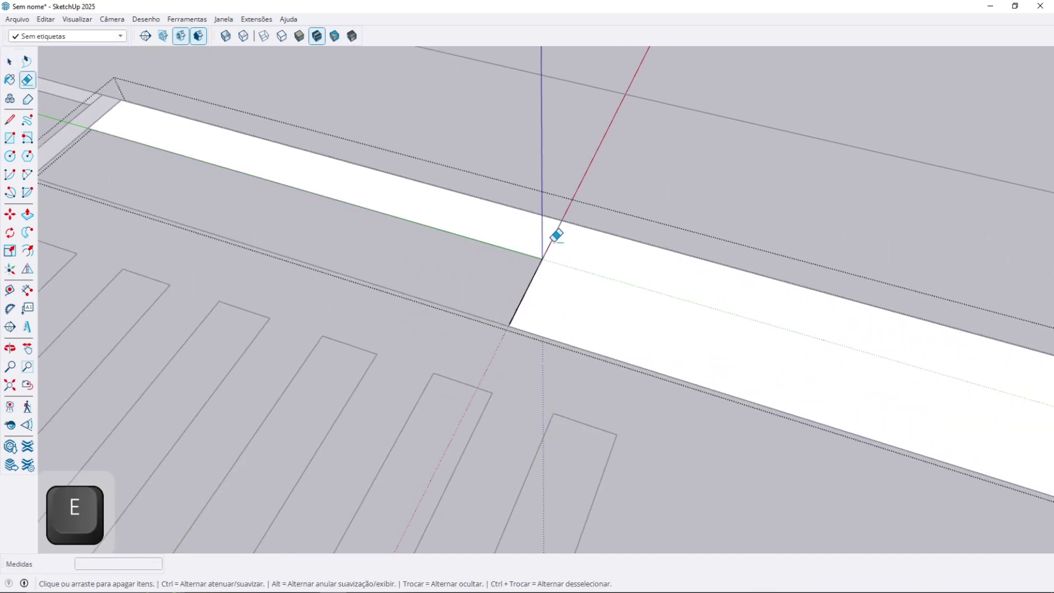
scroll(575, 251, up, 2)
key(space)
click(568, 248)
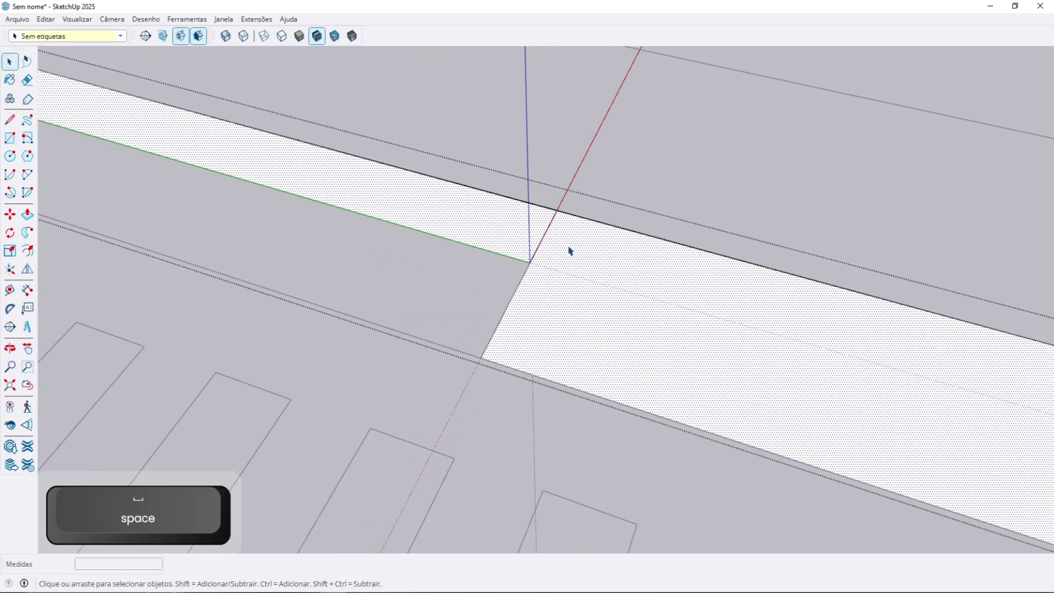
scroll(568, 248, down, 2)
key(p)
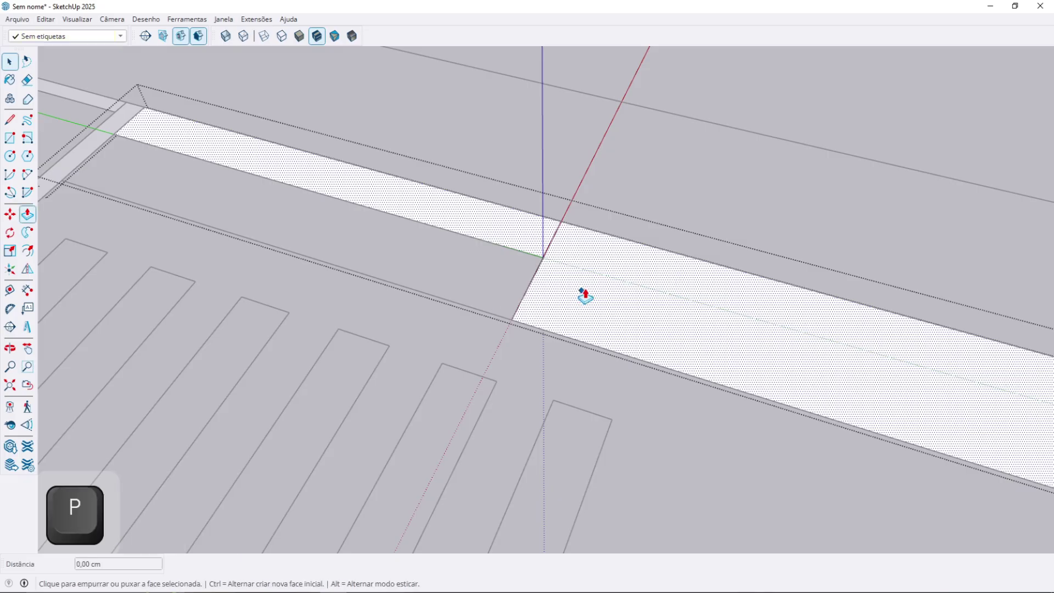
click(583, 294)
key(space)
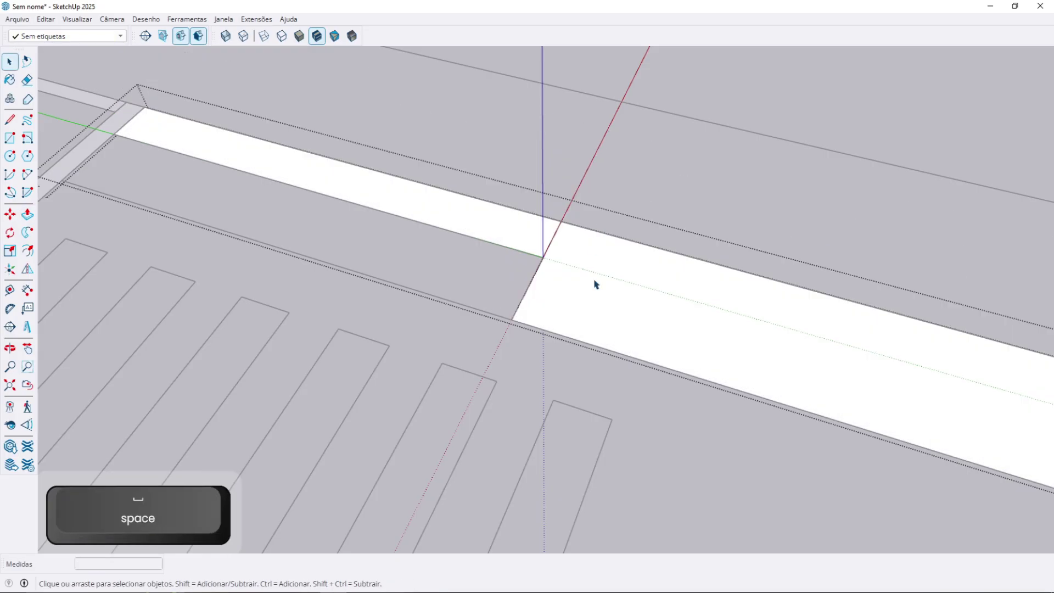
key(ctrl+z)
key(Escape)
scroll(629, 291, up, 3)
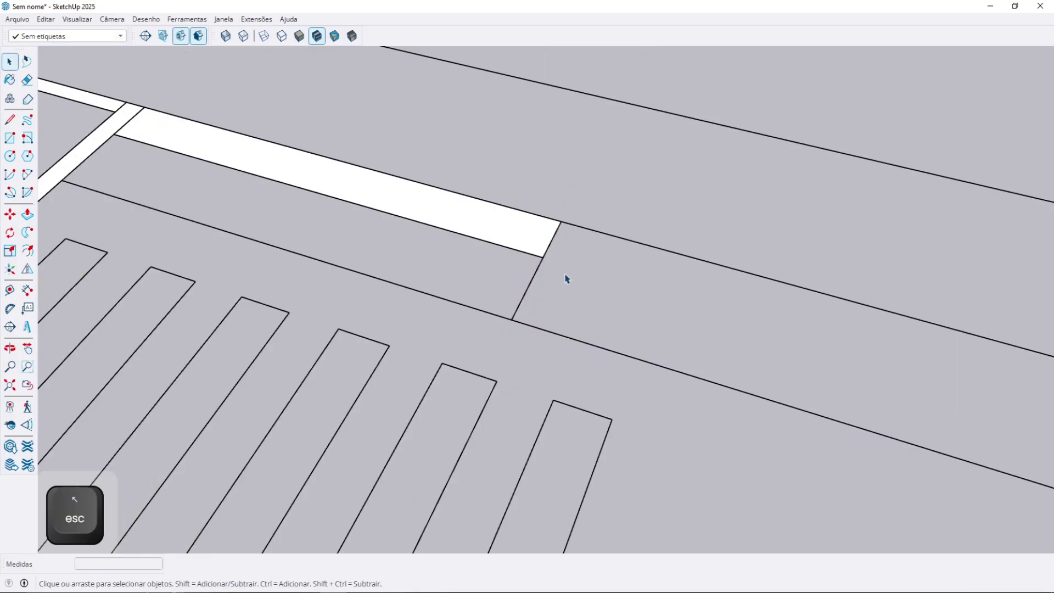
- Draw a separate rectangle over the wider strip outside the narrow strip's group and group it
key(r)
click(569, 319)
shift+middle_drag(700, 329, 483, 316)
click(789, 265)
key(space)
double_click(672, 296)
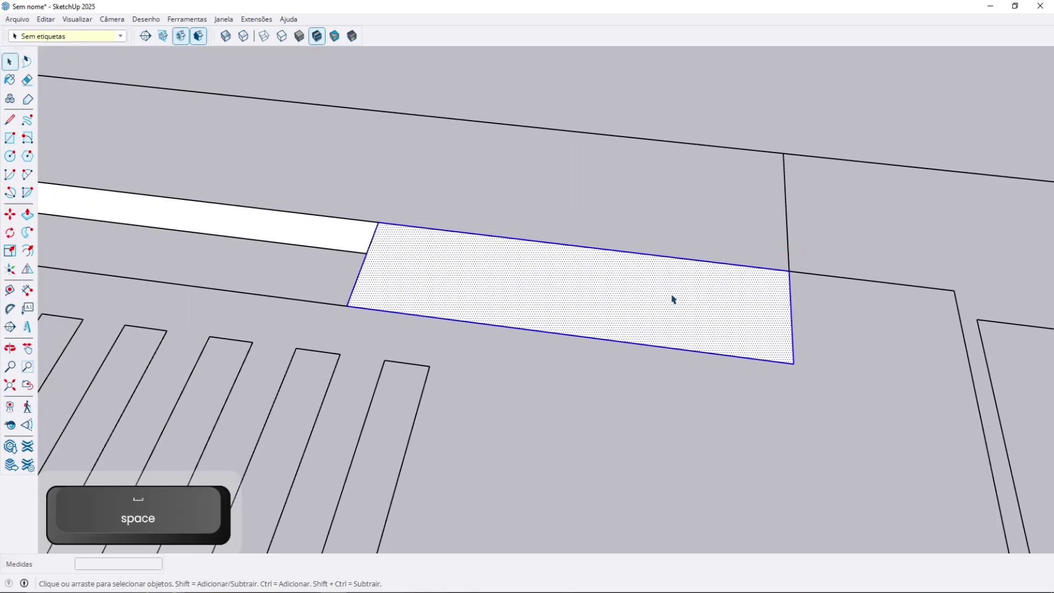
click(516, 328)
ctrl+click(356, 279)
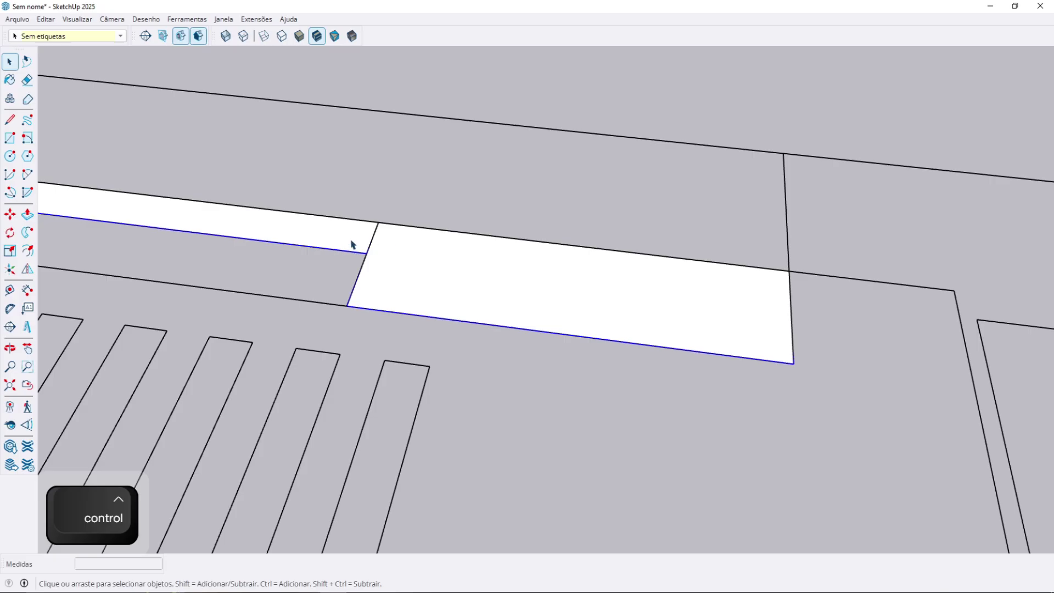
key(ctrl+g)
- Extrude the wider strip's rectangle slightly upward inside its group, then leave the group
double_click(415, 264)
key(p)
click(414, 272)
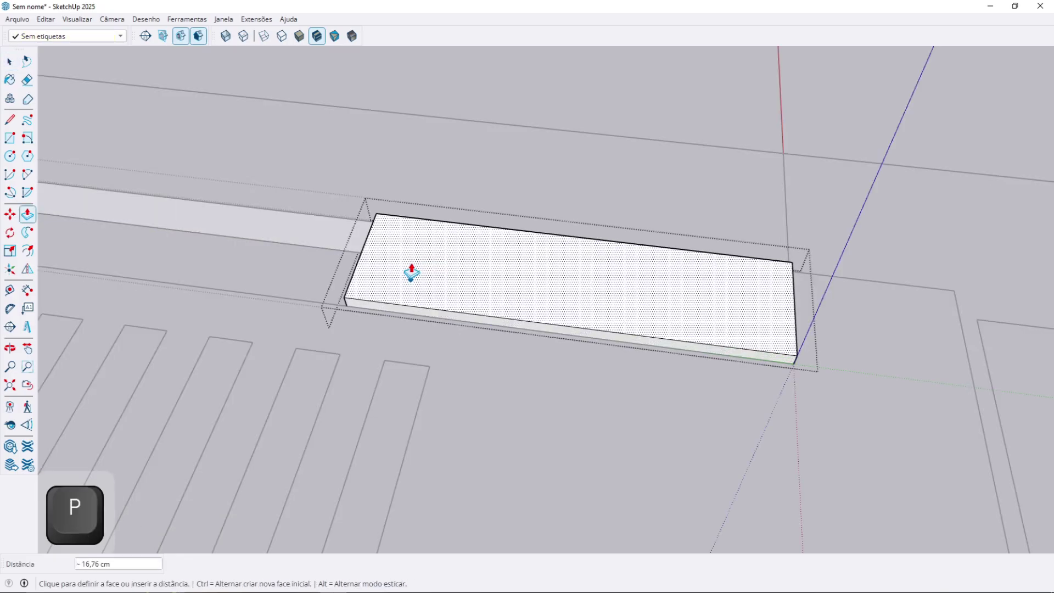
click(412, 265)
key(space)
key(Escape)
- Extrude the narrow strip's rectangle up to the wider block's height and leave the group
double_click(327, 246)
key(p)
click(325, 245)
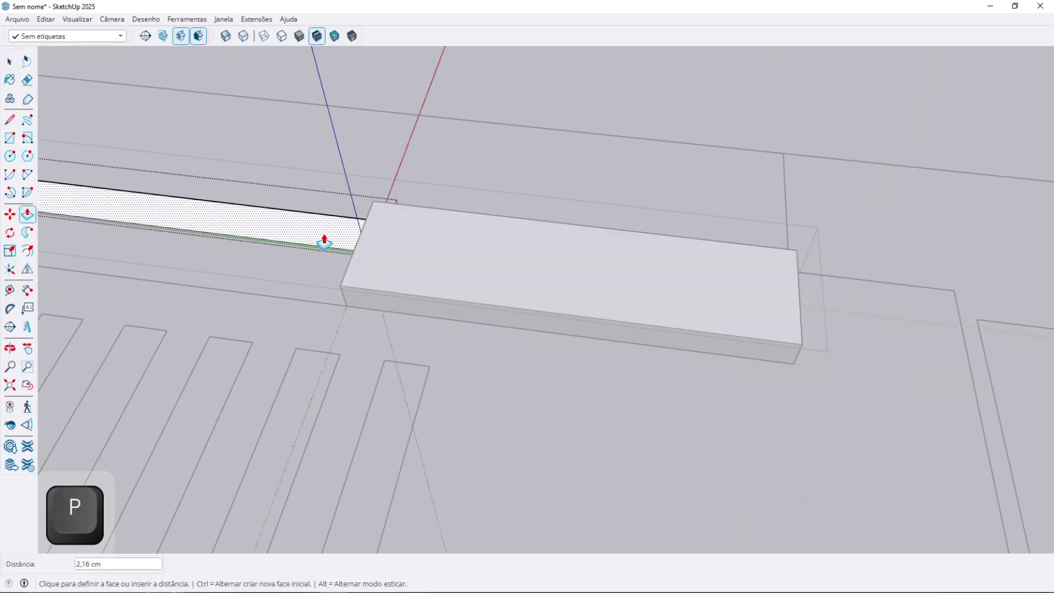
click(379, 239)
key(space)
key(Escape)
scroll(422, 252, down, 2)
- Undo both strip extrusions and the wider strip's separate rectangle and group
middle_drag(435, 258, 341, 177)
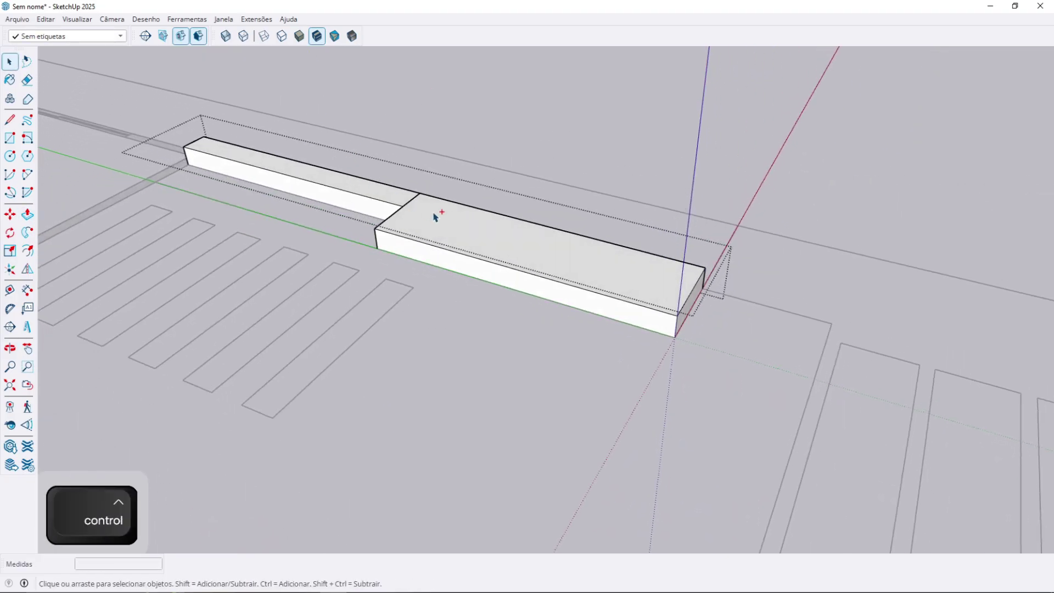
key(ctrl+z)
key(ctrl+z)
key(ctrl+z)
key(ctrl+z)
key(ctrl+z)
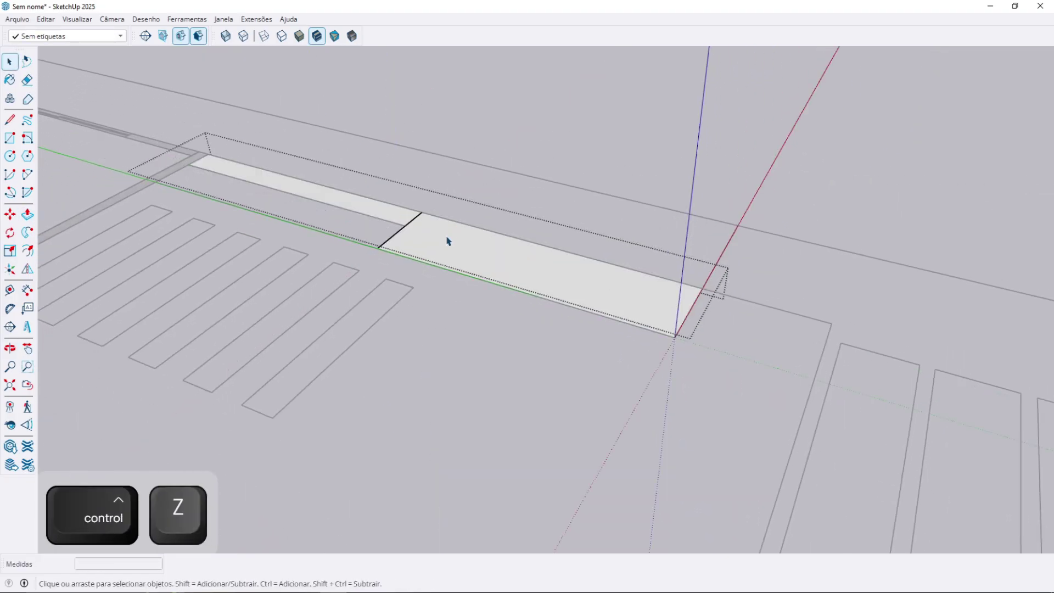
middle_drag(447, 238, 391, 307)
key(ctrl+z)
key(ctrl+z)
- Inside the narrow strip's group, draw a rectangle from its outer front corner to the far inner corner of the wider strip
double_click(394, 275)
scroll(401, 278, up, 3)
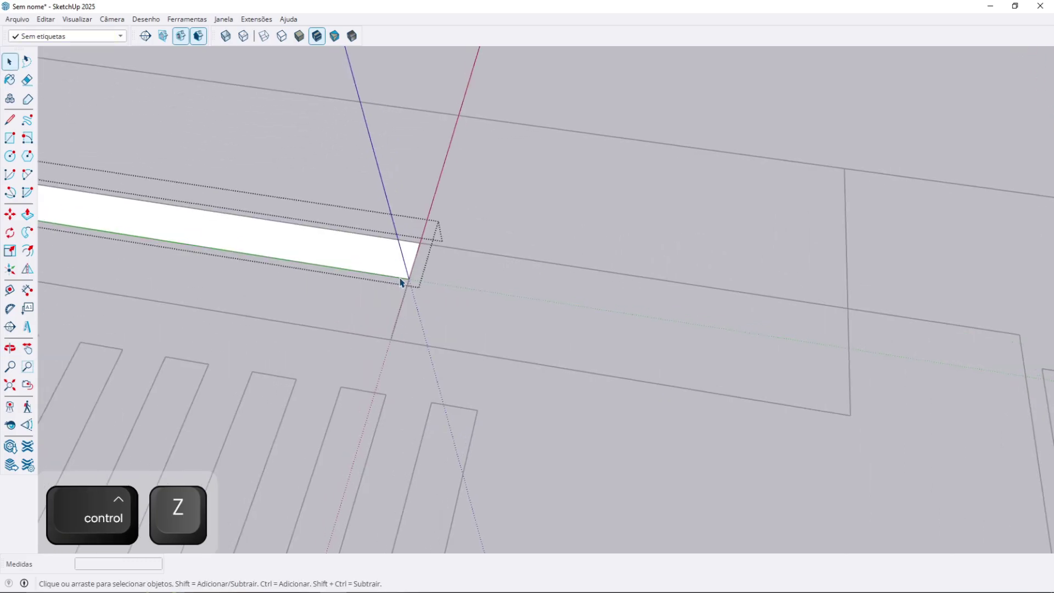
scroll(413, 261, down, 2)
middle_drag(413, 261, 318, 184)
shift+middle_drag(437, 237, 497, 284)
key(r)
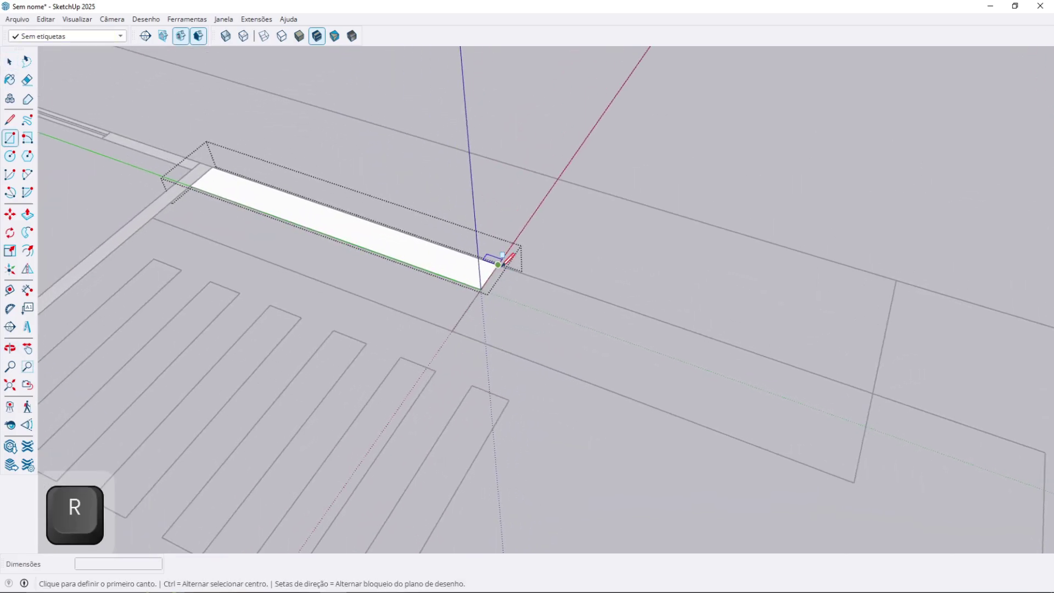
click(855, 483)
- Erase the edge dividing the narrow and wider strips to merge them into one face, and leave the group
key(space)
key(e)
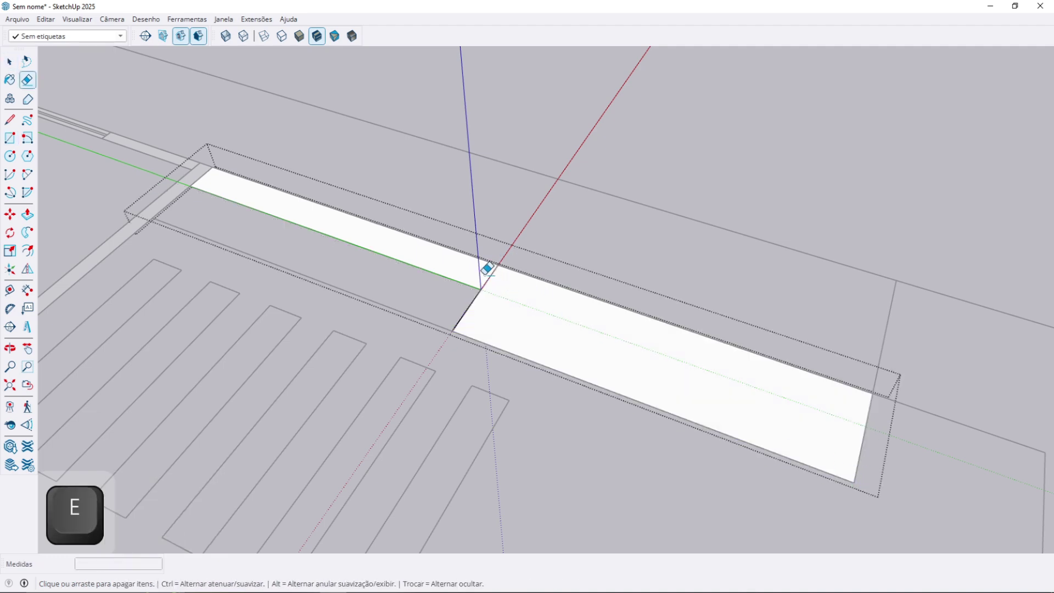
key(space)
click(497, 288)
key(Escape)
- Draw a 1680 × 970 cm rectangle over the whole front area, from its front edge back to the cross wall
scroll(542, 322, down, 2)
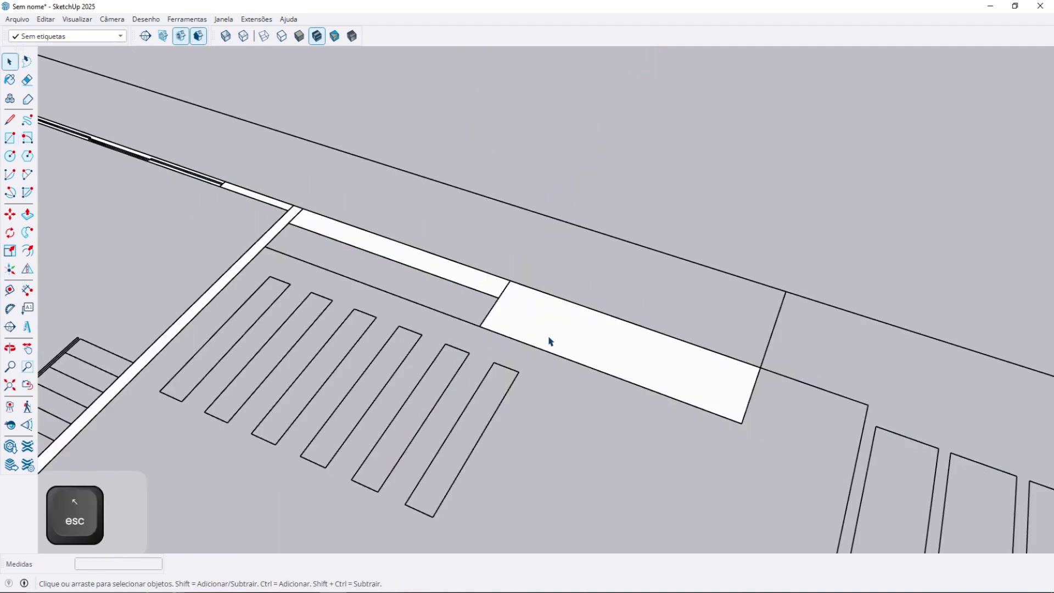
middle_drag(549, 340, 499, 351)
scroll(346, 329, down, 2)
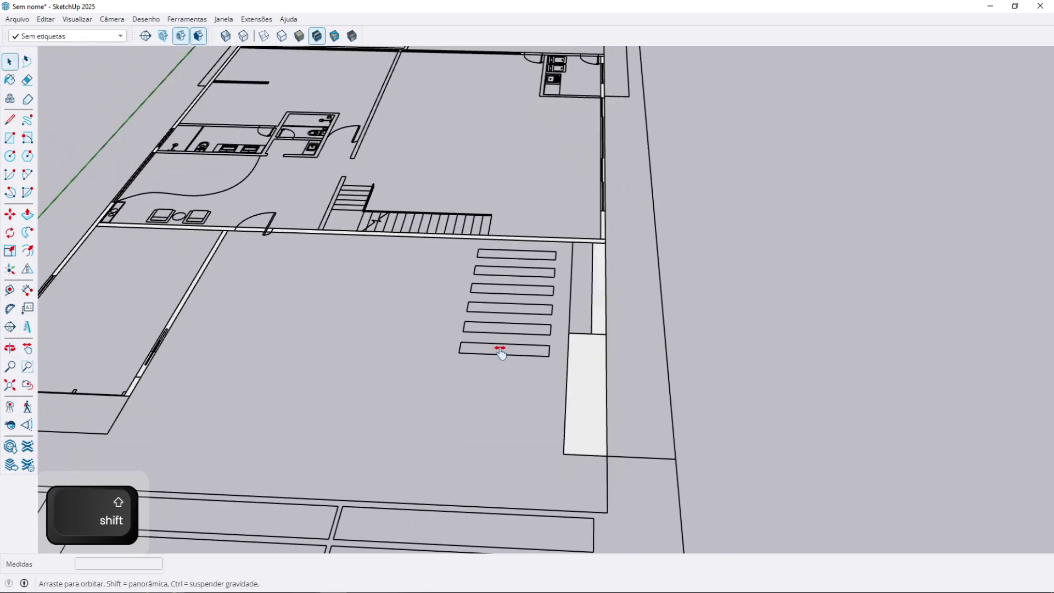
shift+middle_drag(352, 378, 522, 305)
scroll(426, 328, up, 2)
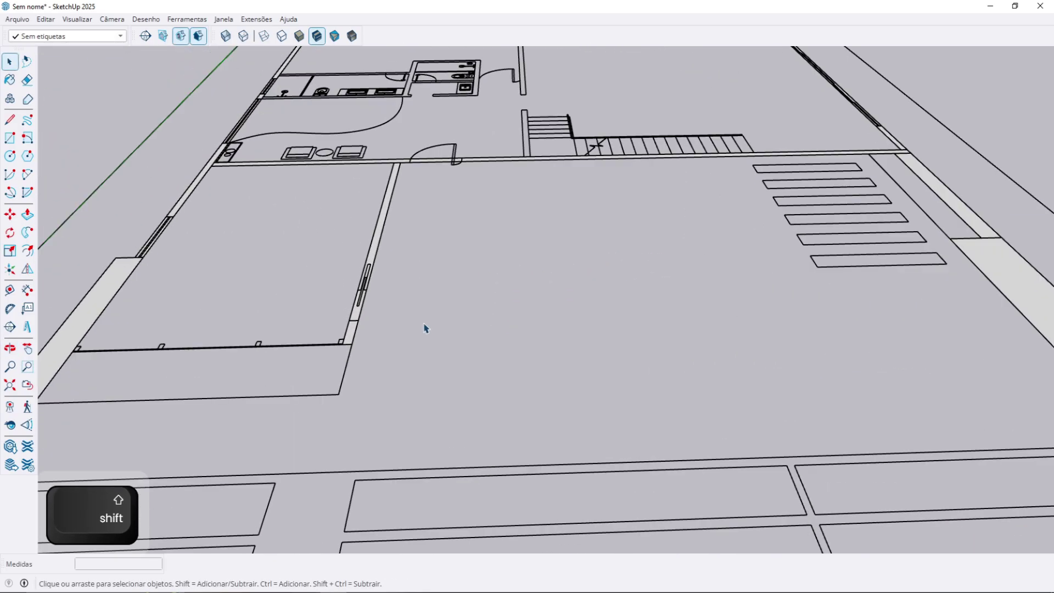
middle_drag(426, 327, 362, 407)
scroll(406, 357, down, 3)
shift+middle_drag(433, 331, 480, 249)
scroll(178, 356, up, 3)
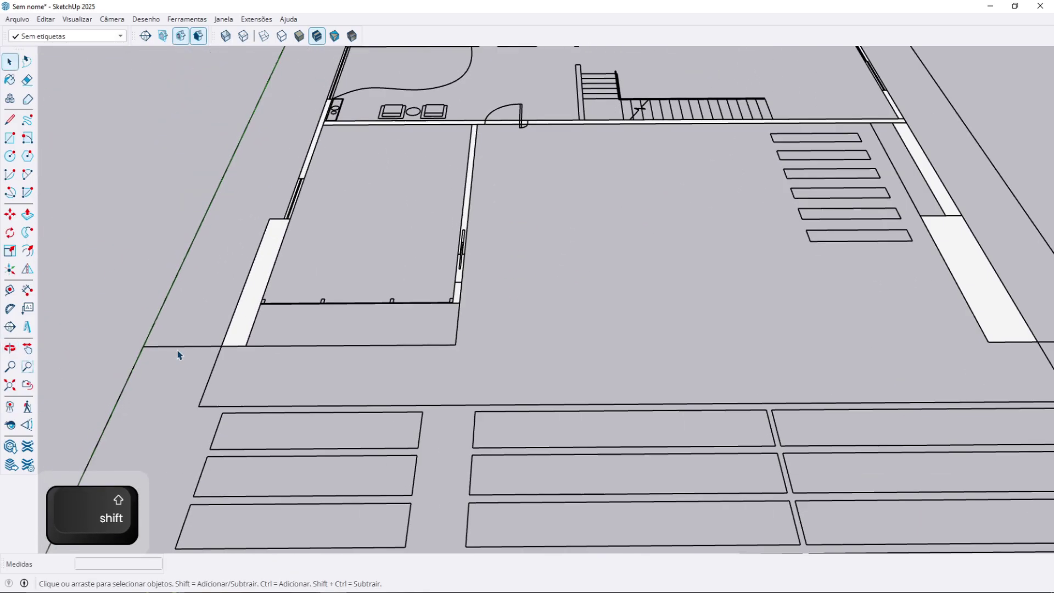
key(r)
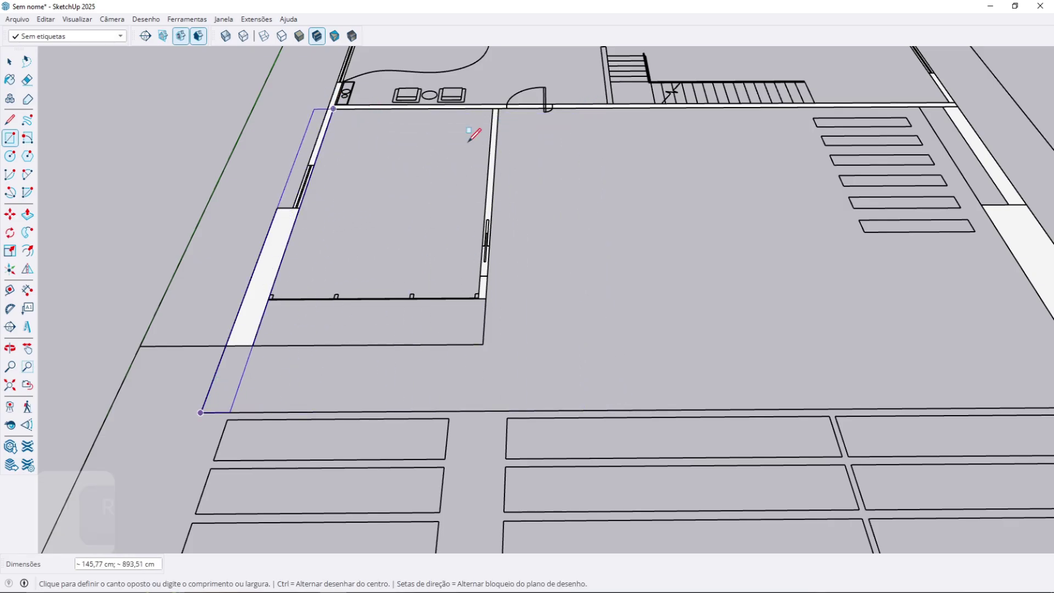
shift+middle_drag(703, 154, 604, 160)
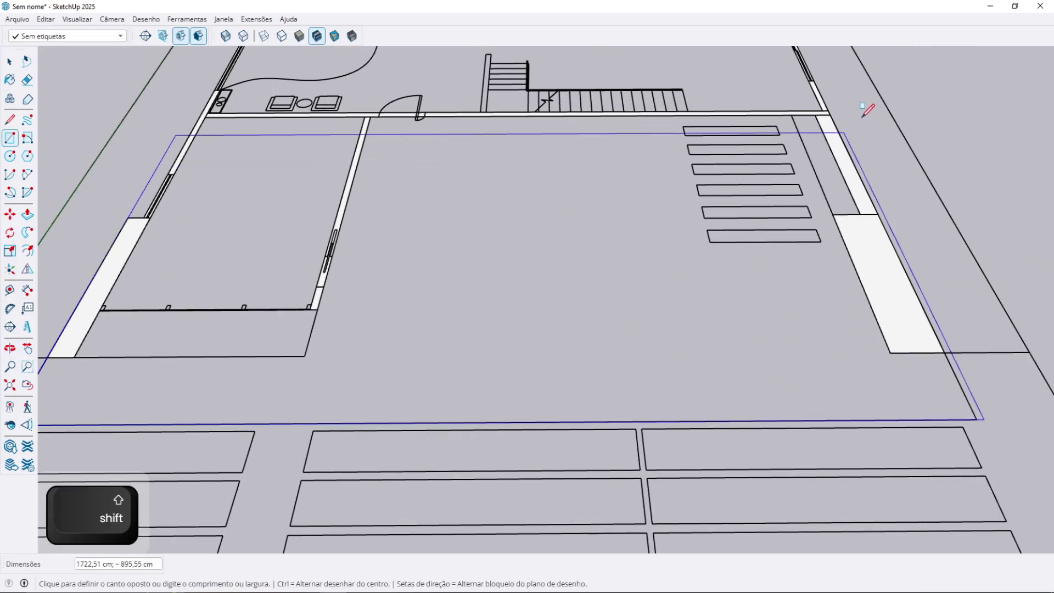
click(830, 115)
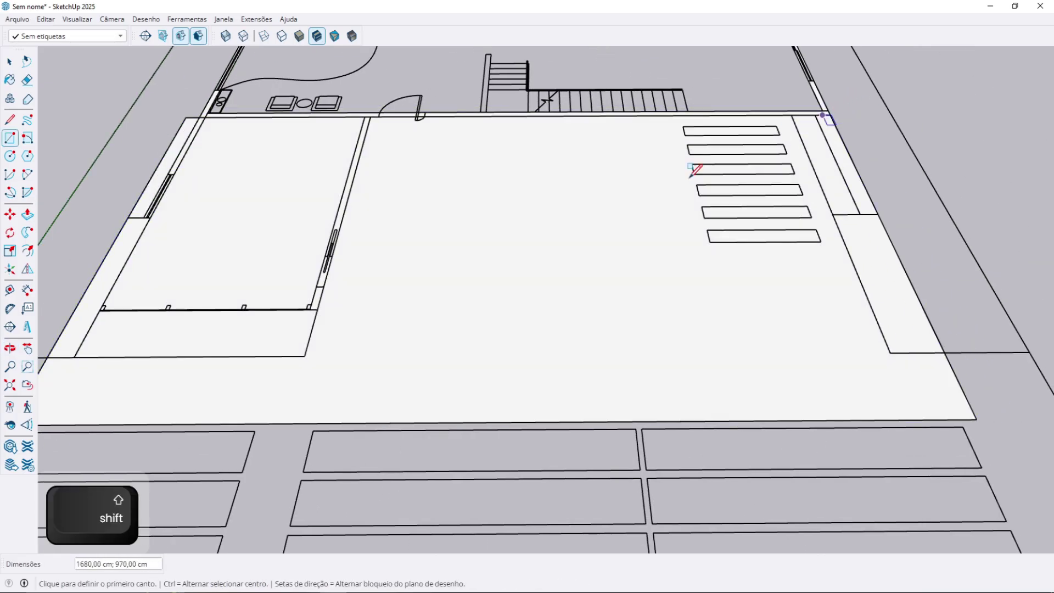
- Try cutting a rectangular opening in the middle of the large floor face, and undo both the deletion and the rectangle
key(space)
scroll(426, 343, down, 2)
scroll(231, 207, up, 4)
key(r)
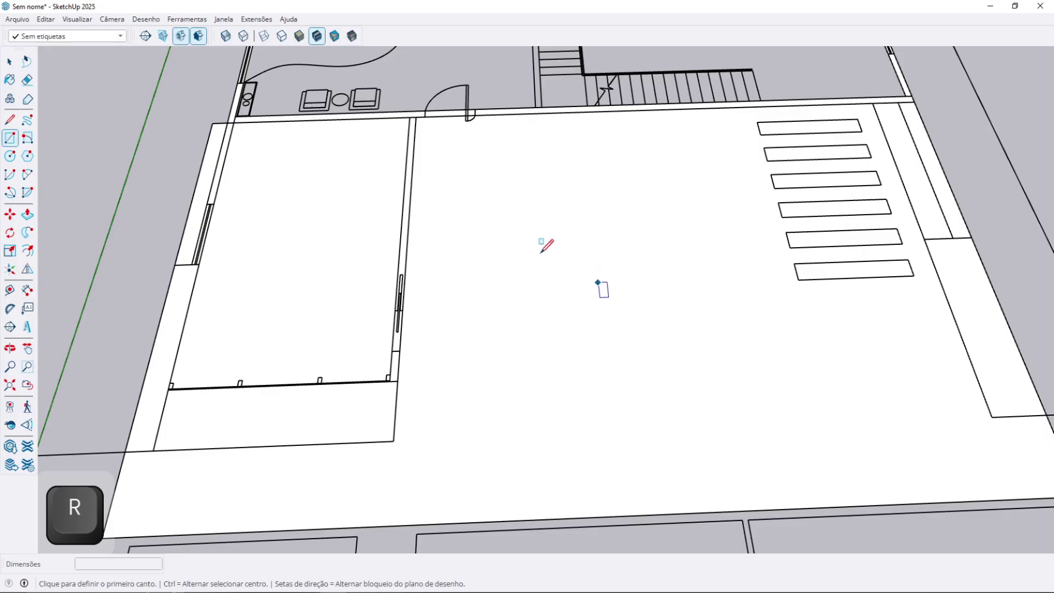
click(600, 332)
key(space)
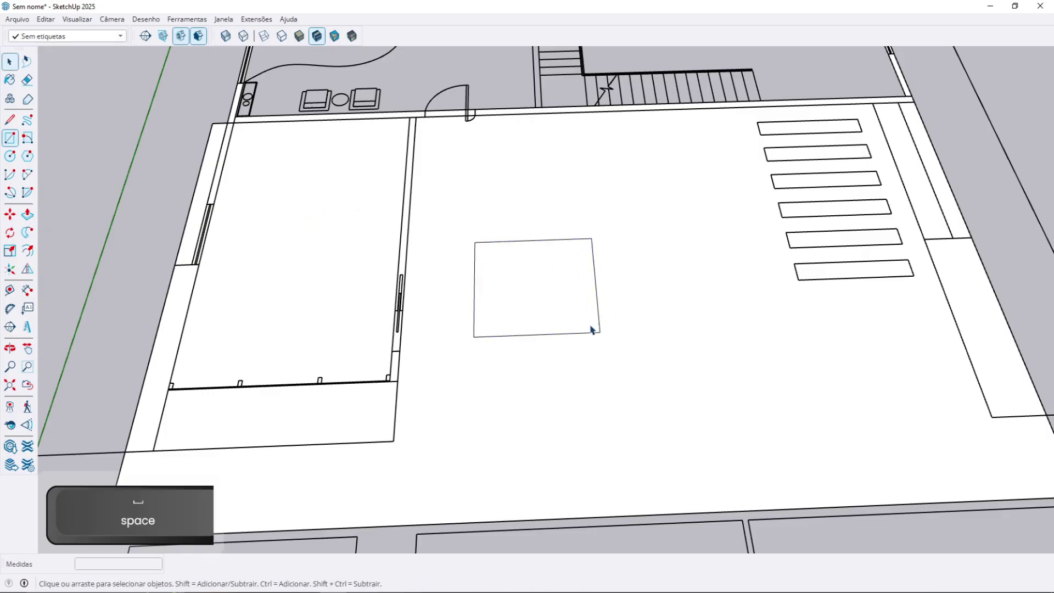
click(555, 308)
key(Delete)
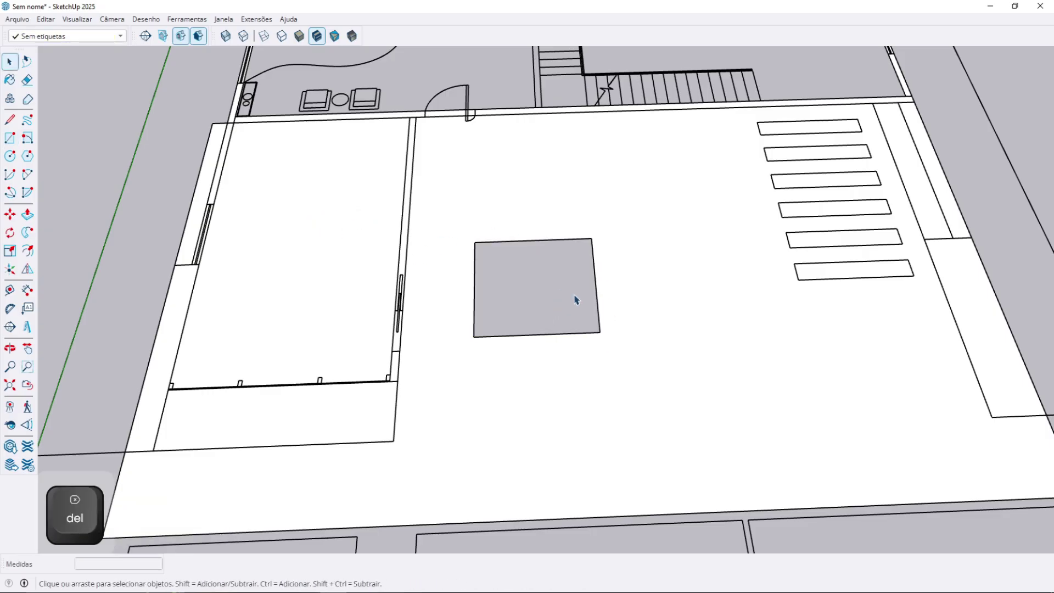
key(ctrl+z)
key(ctrl+z)
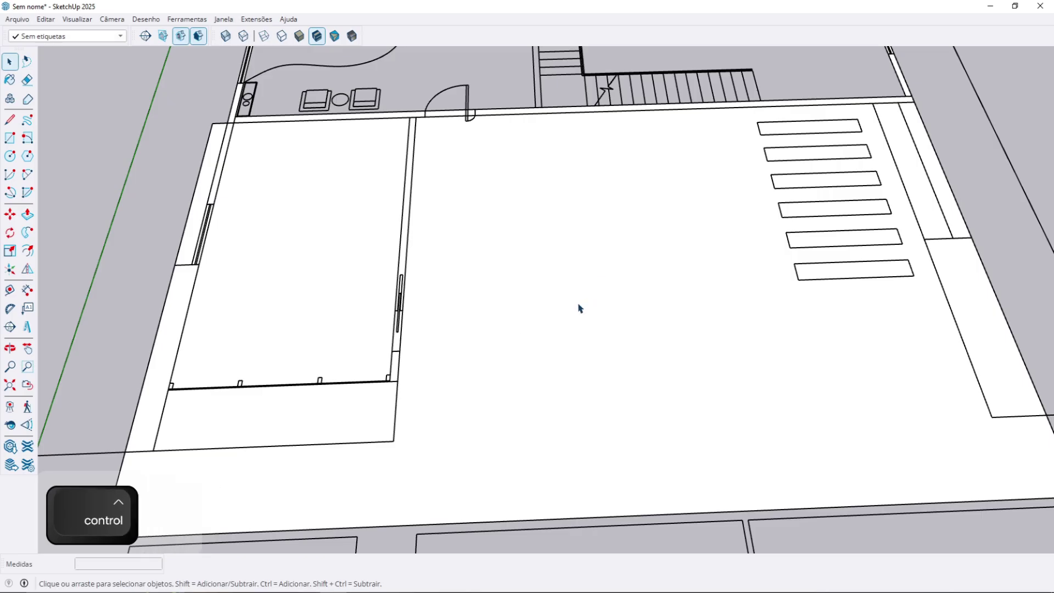
- Draw a closed four-sided outline with the Line tool on the floor, delete its inner face and undo the deletion
key(l)
click(531, 281)
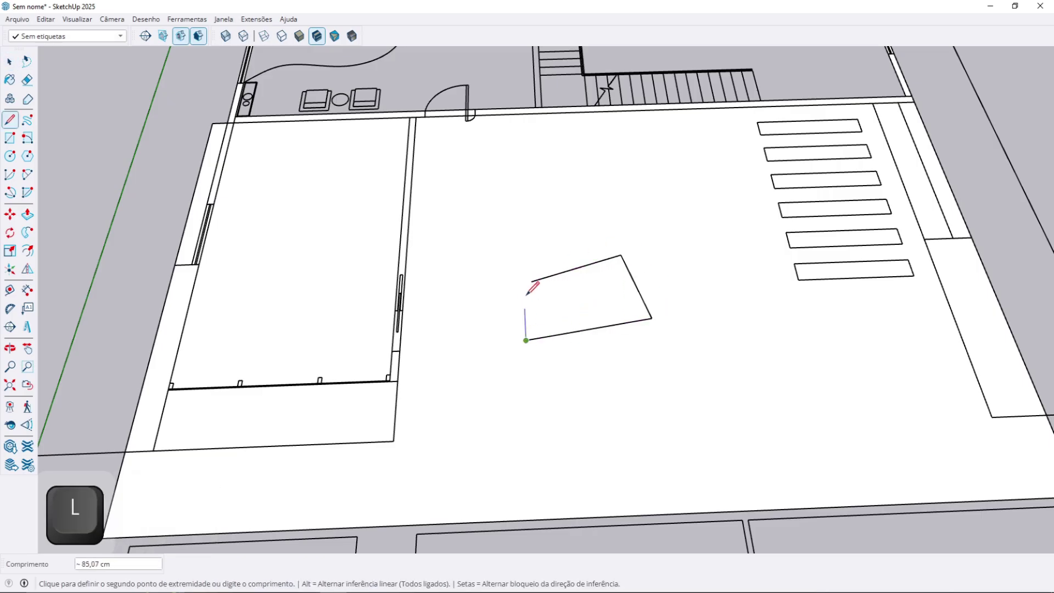
key(space)
click(586, 306)
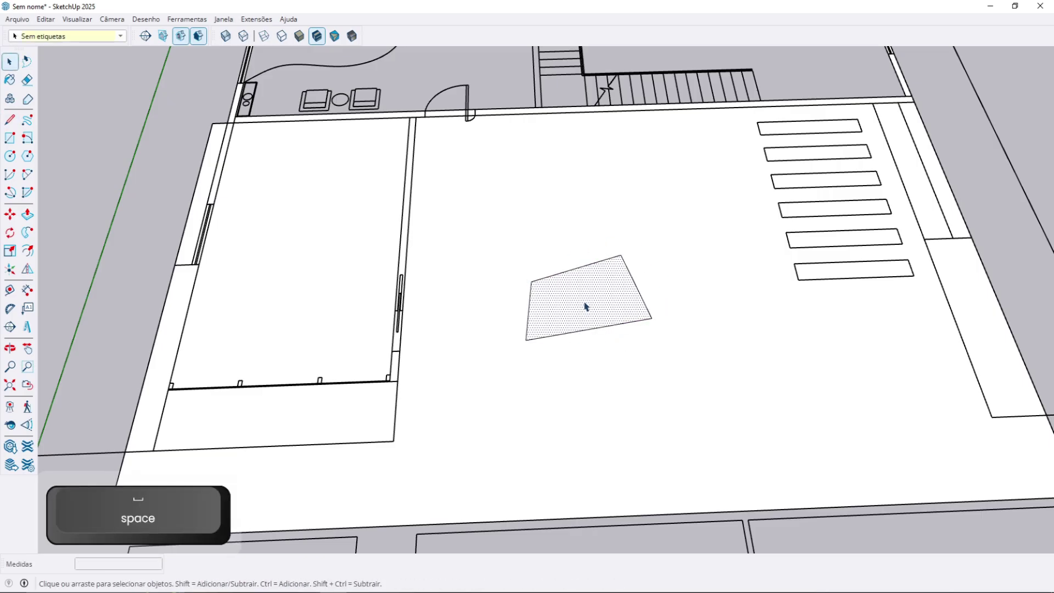
key(Delete)
key(ctrl+z)
- Erase all edges of the trial four-sided outline from the floor
scroll(582, 342, up, 5)
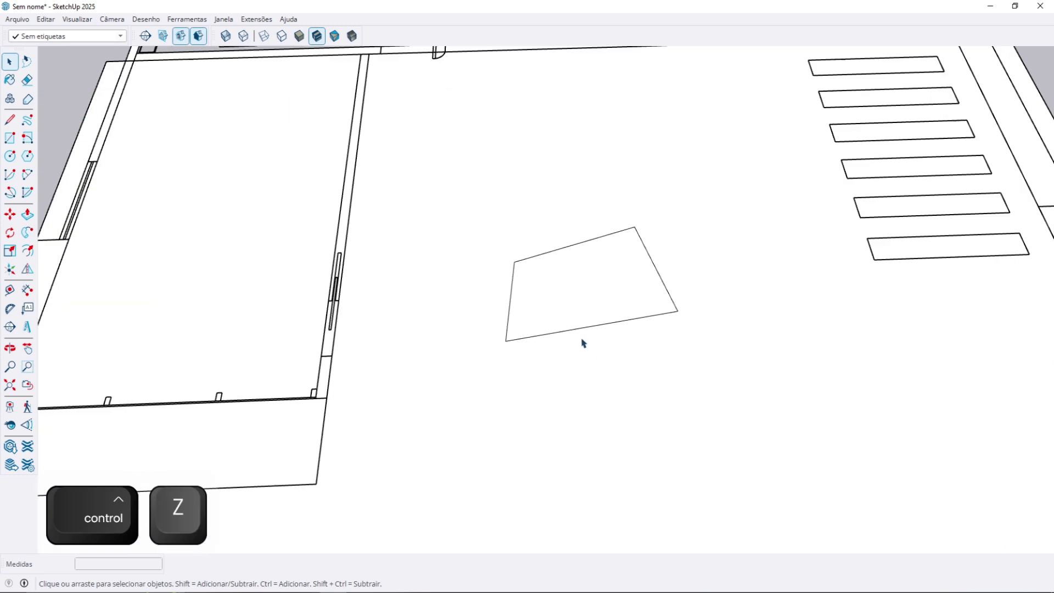
key(e)
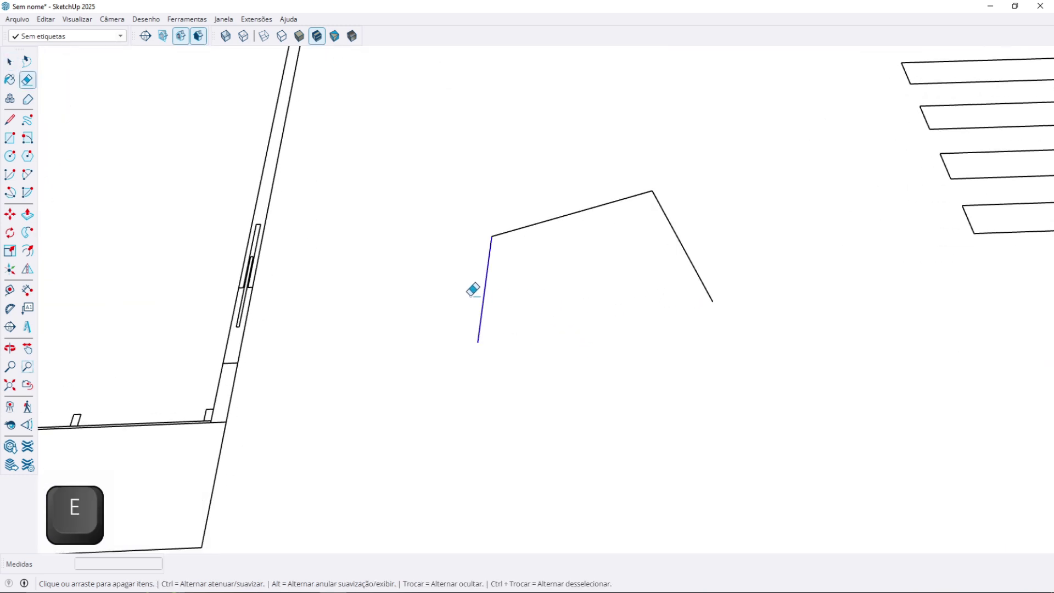
key(ctrl+z)
ctrl+scroll(649, 214, up, 4)
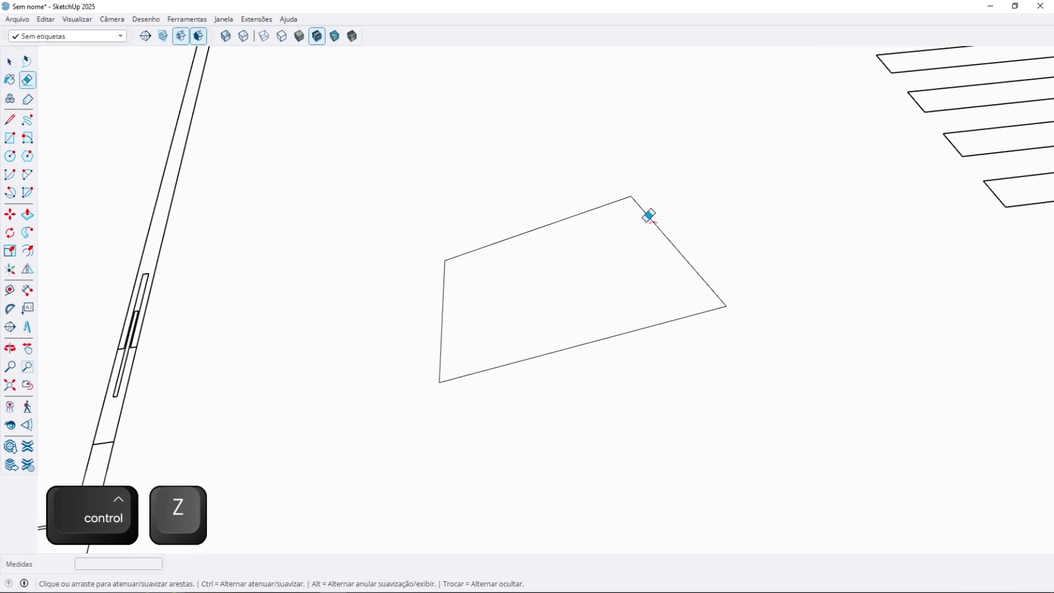
middle_drag(502, 217, 449, 362)
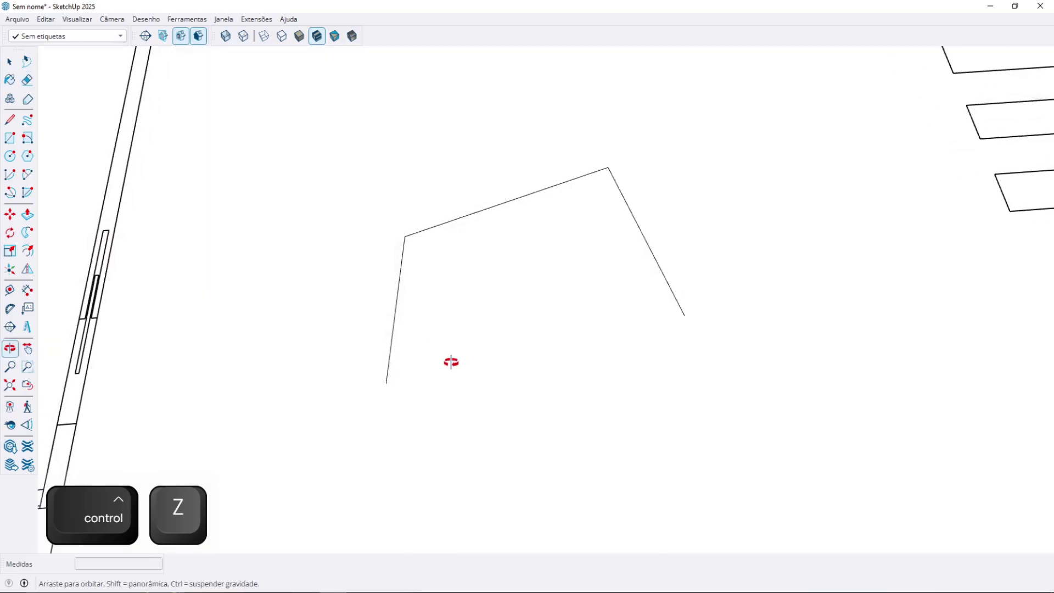
key(space)
scroll(417, 384, down, 5)
key(l)
key(e)
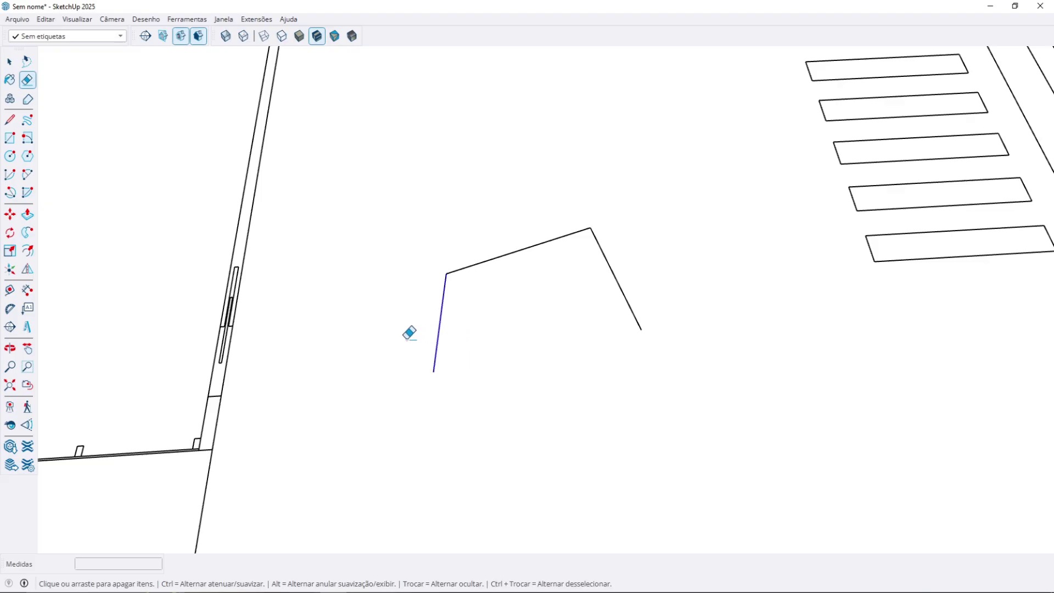
scroll(615, 292, down, 3)
middle_drag(605, 307, 569, 237)
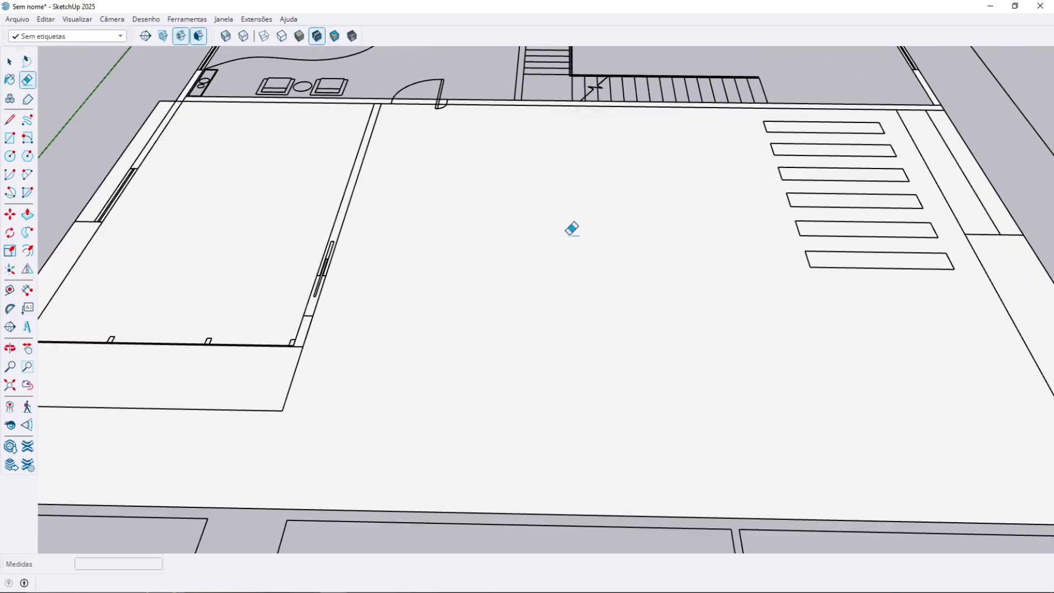
- Draw a rectangle over the narrow floor strip outside the windowed side wall, starting at the floor's outer corner
scroll(569, 238, down, 2)
middle_drag(537, 300, 614, 342)
key(space)
click(471, 324)
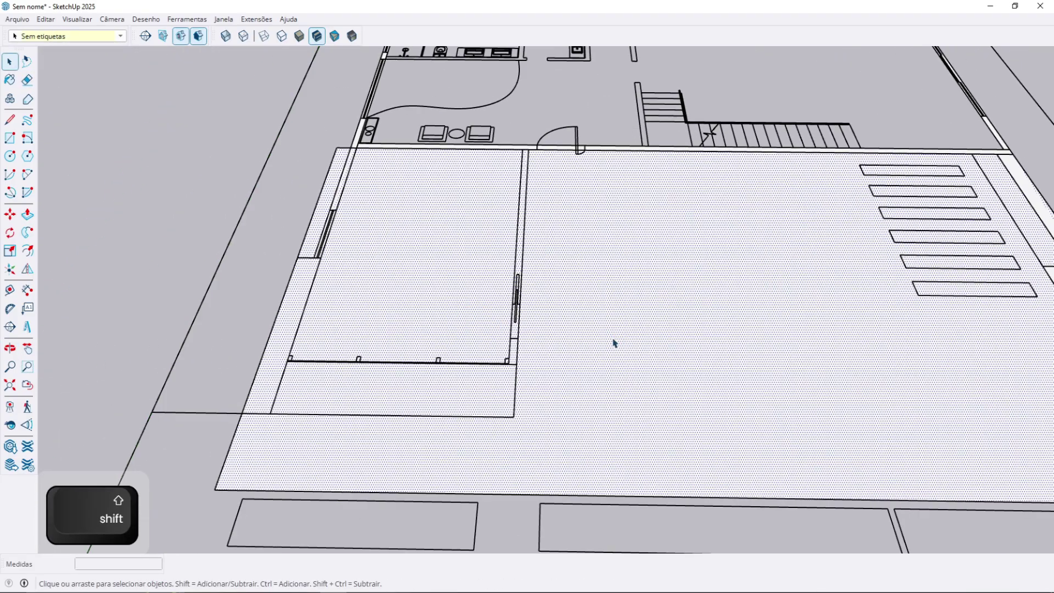
key(e)
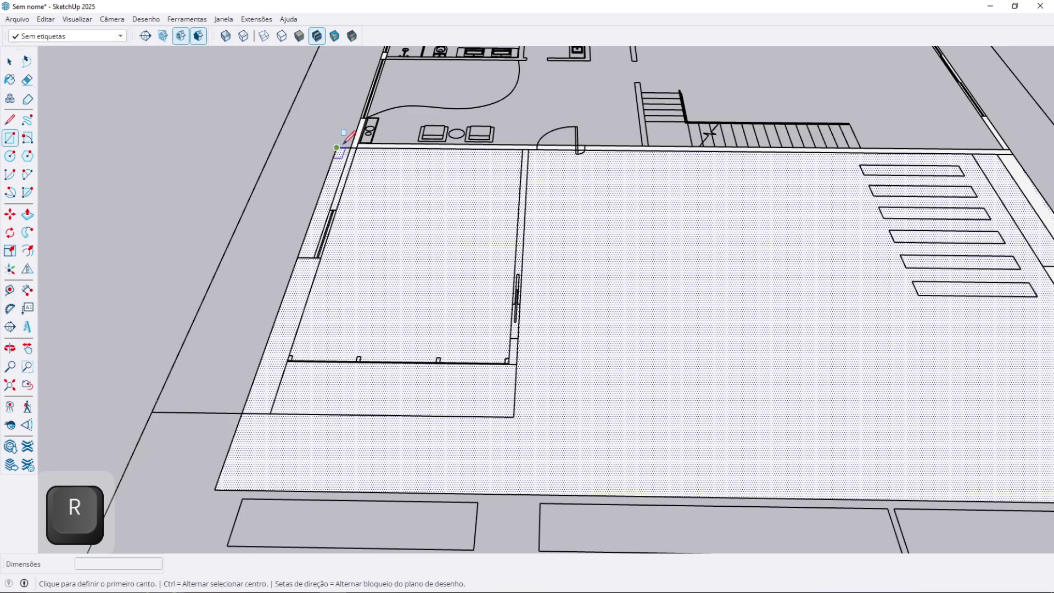
click(270, 413)
key(space)
- Erase the outer edges of the strip beside the windowed wall to remove that surplus piece of floor
scroll(336, 159, up, 3)
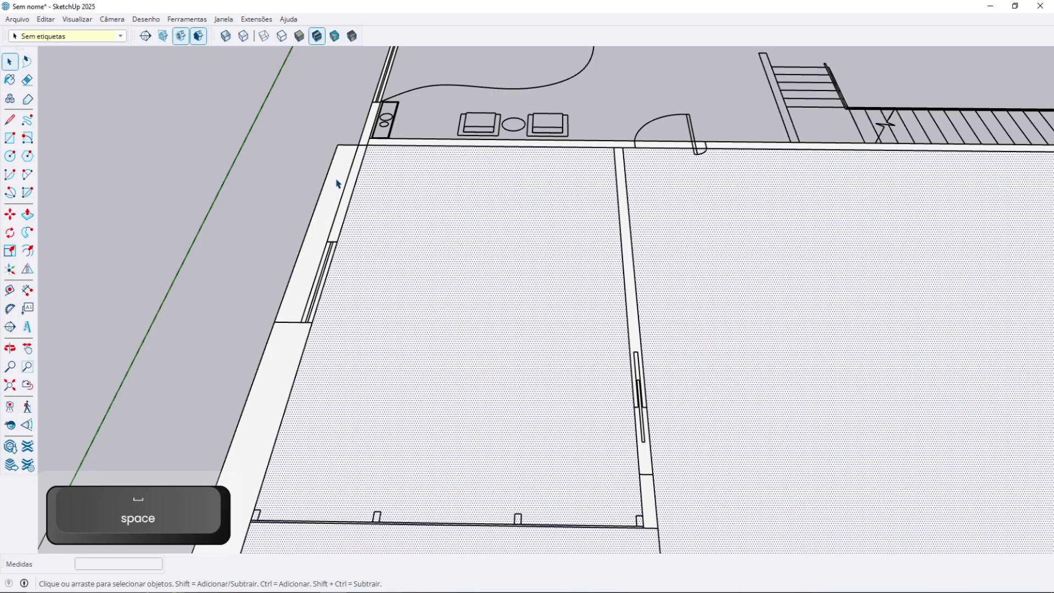
click(338, 184)
scroll(339, 165, up, 3)
key(e)
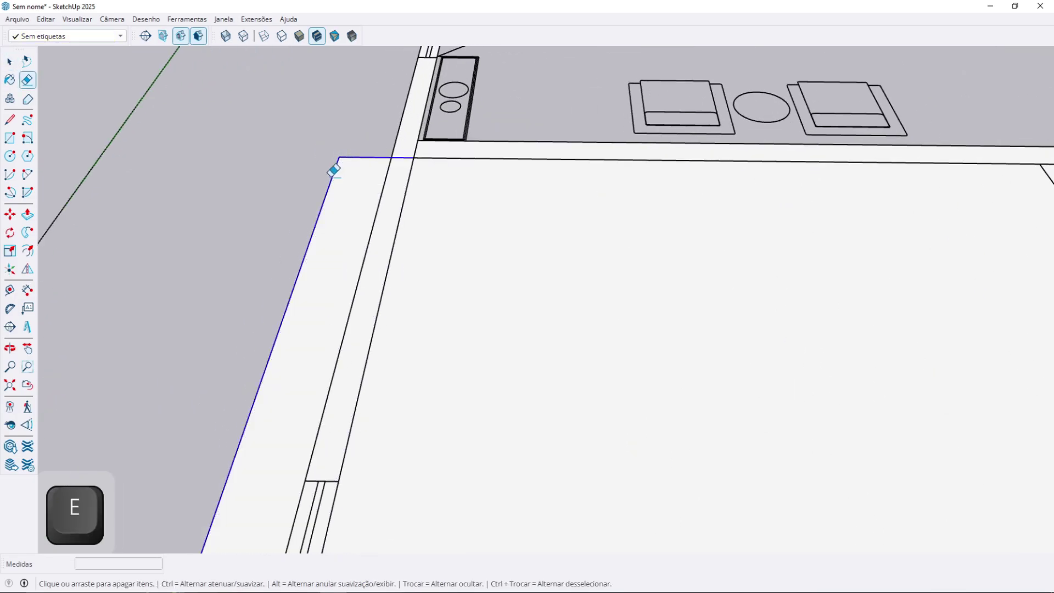
scroll(333, 170, down, 6)
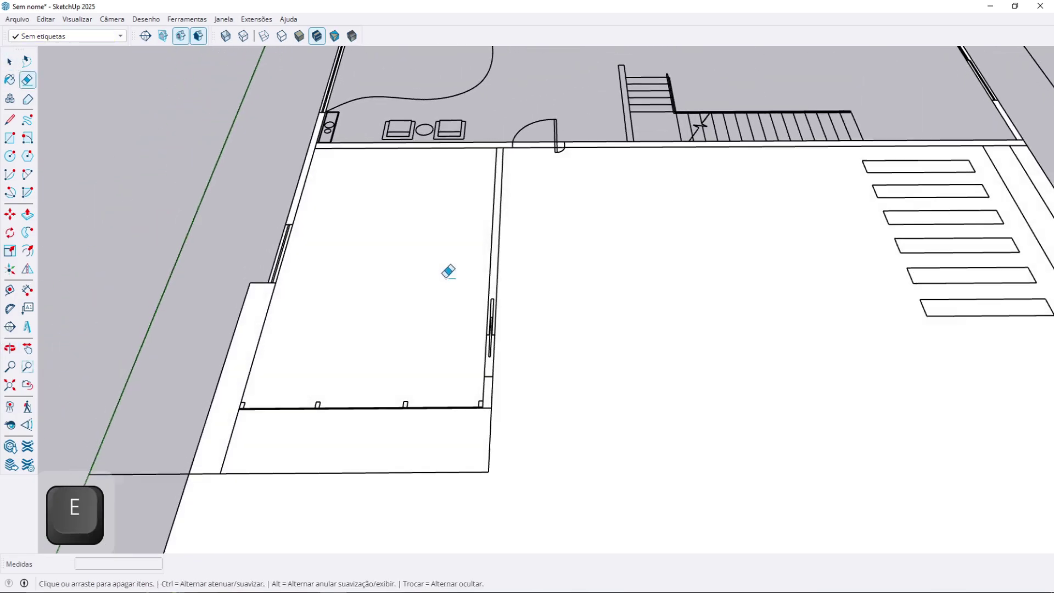
- Draw a short trial line in the middle of the floor face and erase it
shift+middle_drag(494, 286, 255, 239)
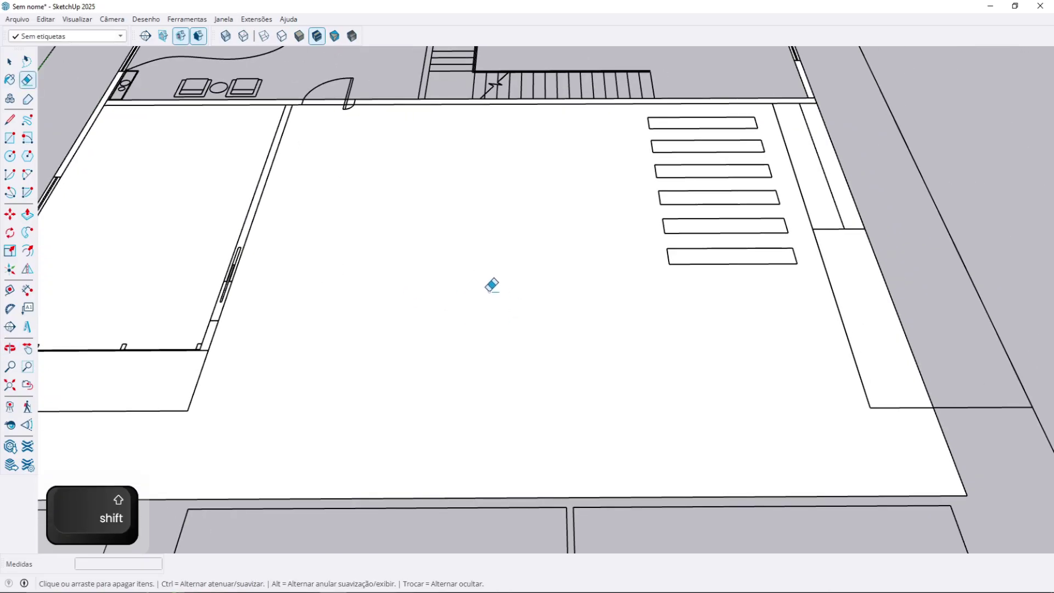
key(space)
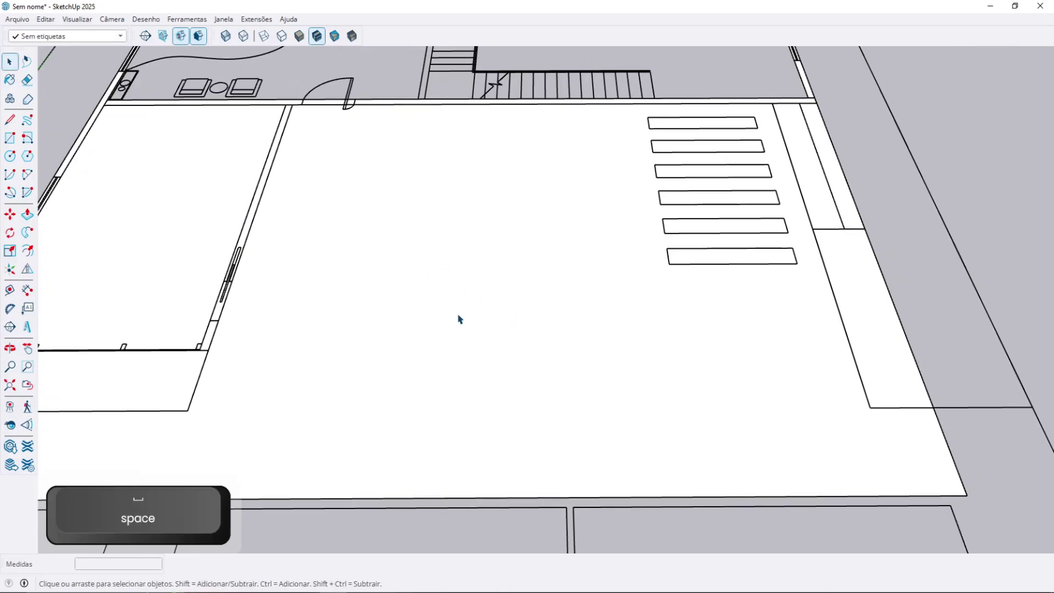
key(l)
click(439, 293)
click(490, 268)
key(r)
key(space)
key(e)
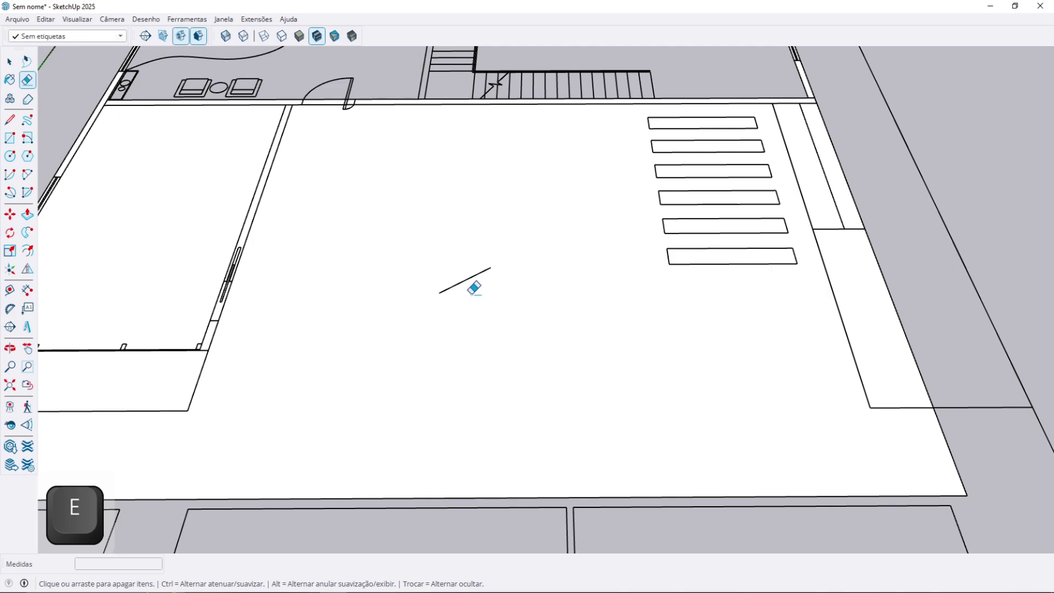
click(474, 277)
key(space)
- Outline the narrow bed beside the stepping slabs with a rectangle and delete its face from the floor
scroll(635, 262, down, 4)
scroll(726, 236, up, 3)
click(725, 236)
scroll(725, 236, up, 6)
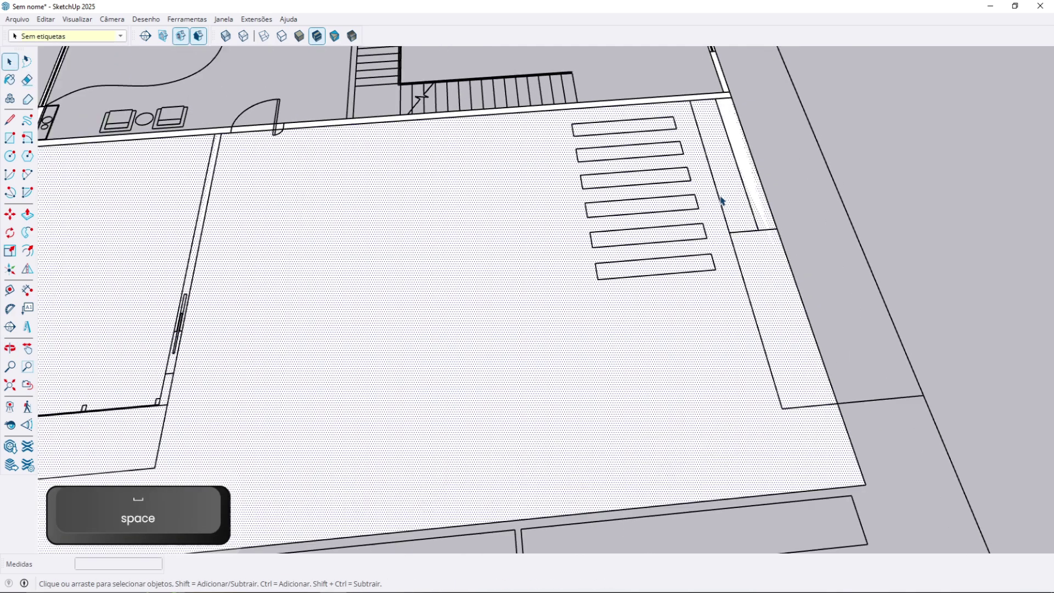
scroll(587, 172, up, 1)
key(r)
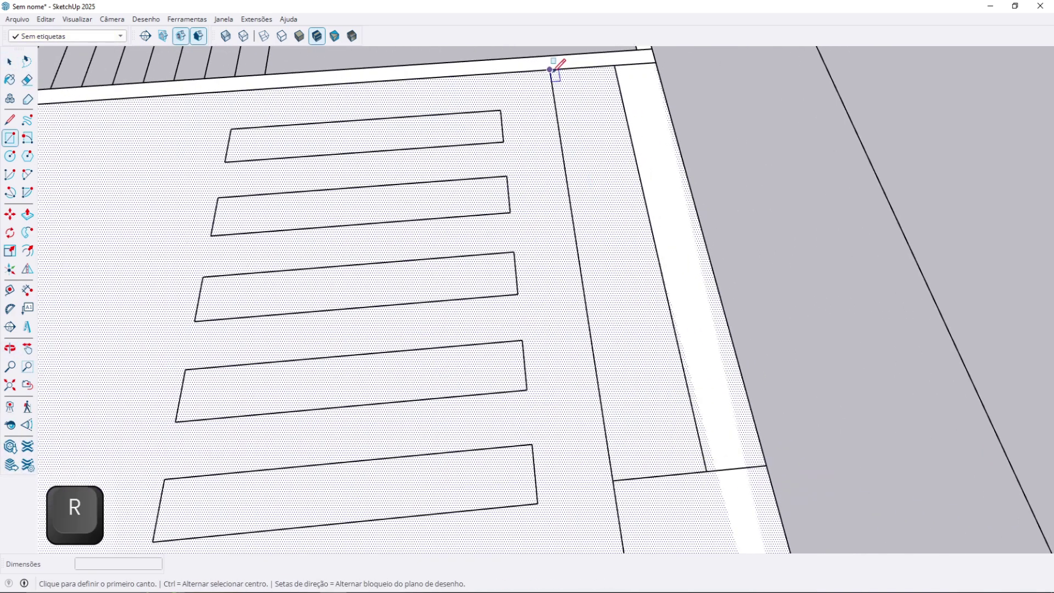
click(705, 467)
key(space)
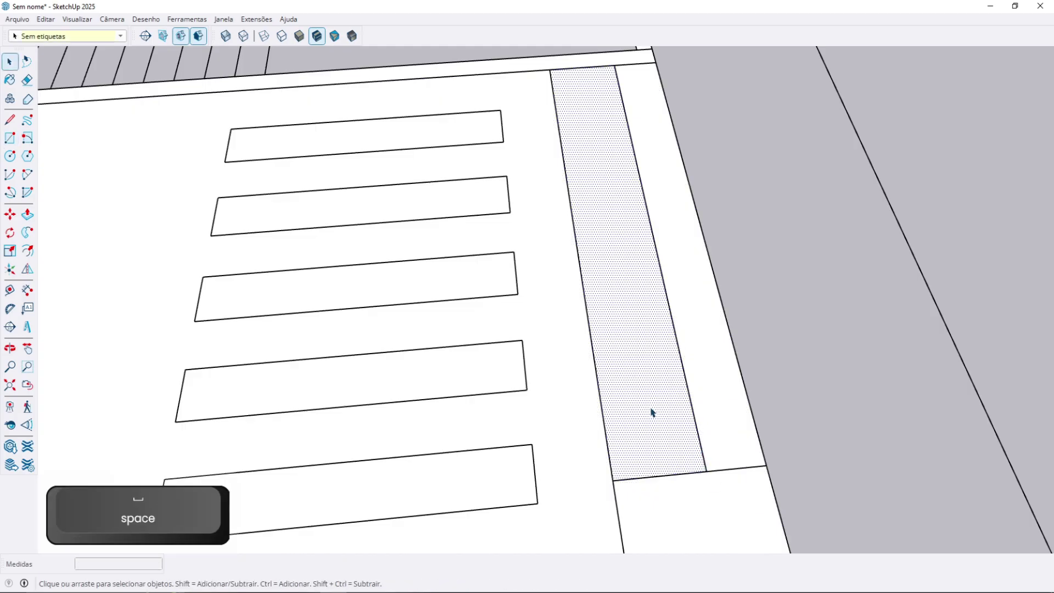
key(Delete)
- Select the large floor face with its edges and make it a group
scroll(652, 410, down, 3)
middle_drag(652, 410, 595, 429)
scroll(595, 429, down, 2)
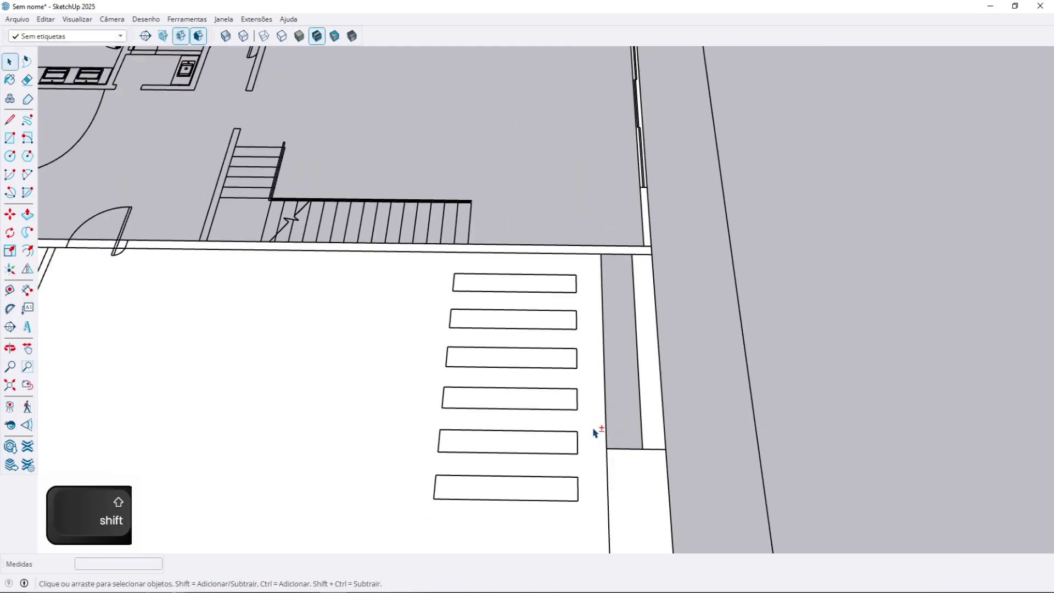
shift+middle_drag(697, 355, 829, 260)
click(397, 417)
scroll(398, 417, down, 3)
shift+middle_drag(397, 417, 491, 347)
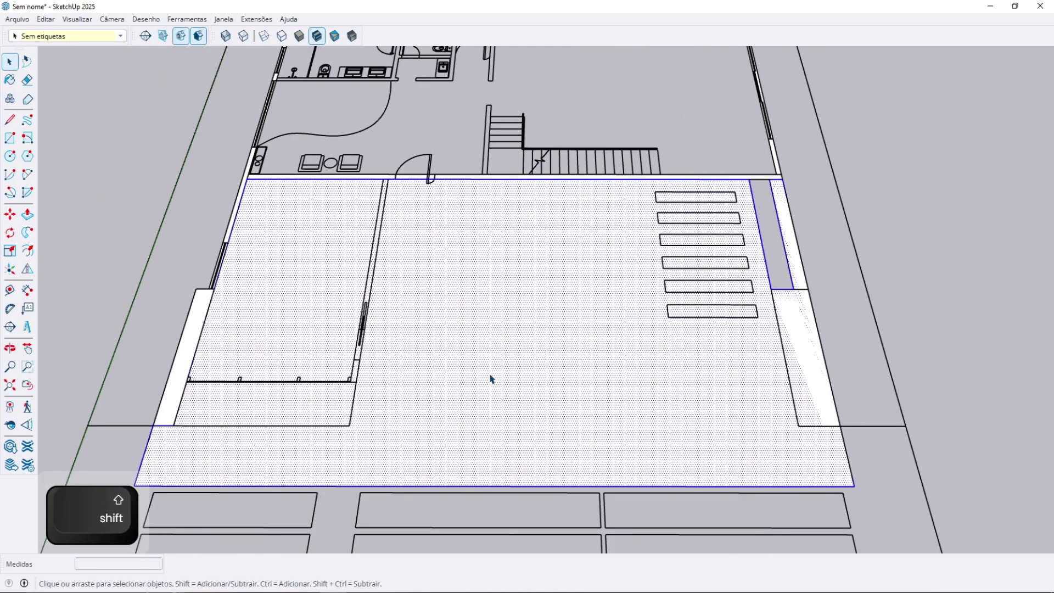
key(ctrl+g)
- Draw a rectangle over the driveway stone outline nearest the floor's outer front corner
scroll(450, 368, down, 3)
middle_drag(461, 406, 583, 390)
scroll(631, 401, up, 2)
scroll(482, 275, up, 2)
scroll(381, 295, up, 2)
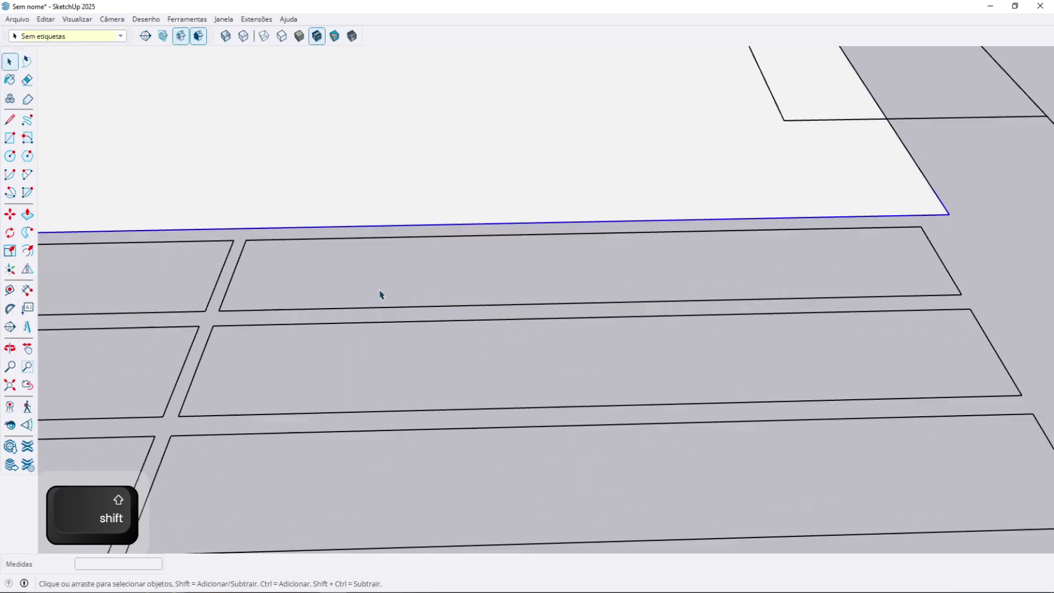
scroll(276, 265, up, 2)
key(r)
scroll(511, 272, down, 3)
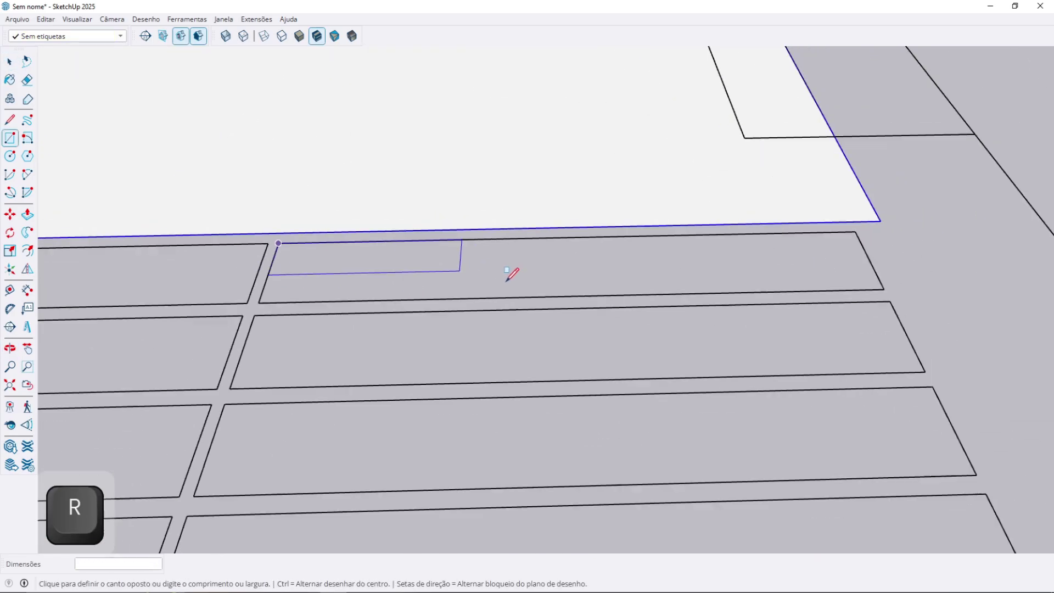
scroll(742, 301, up, 2)
key(space)
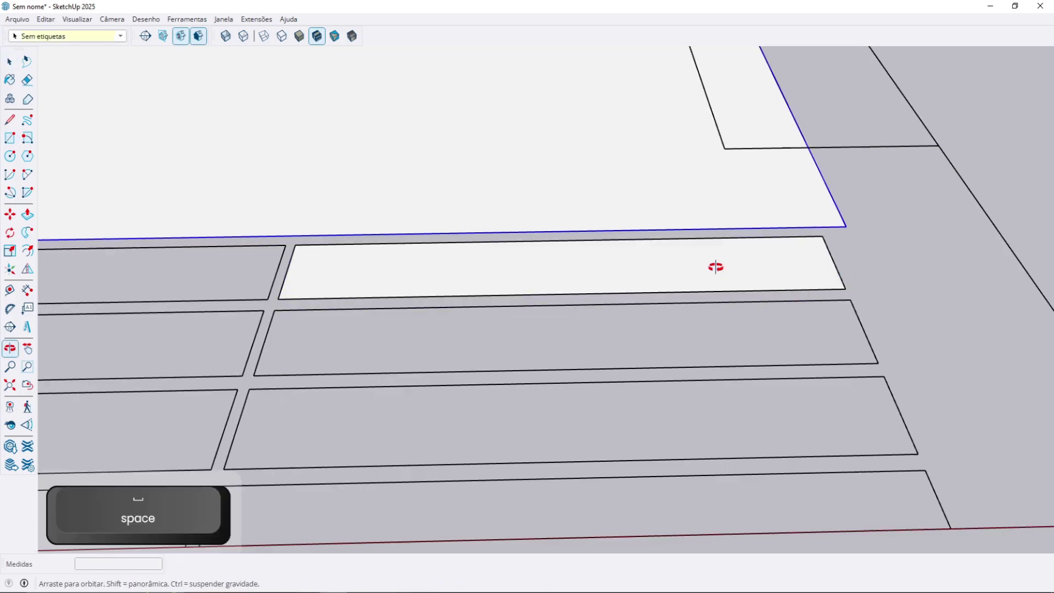
- Turn the new stone face and its edges into a component named PedrasGaragem 01
middle_drag(715, 266, 466, 235)
click(563, 290)
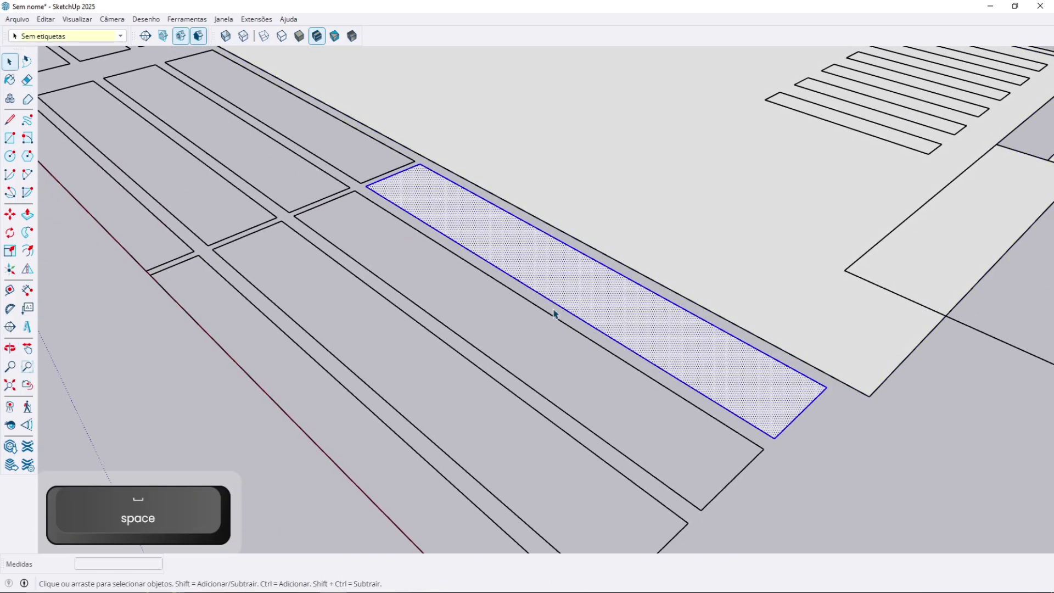
key(g)
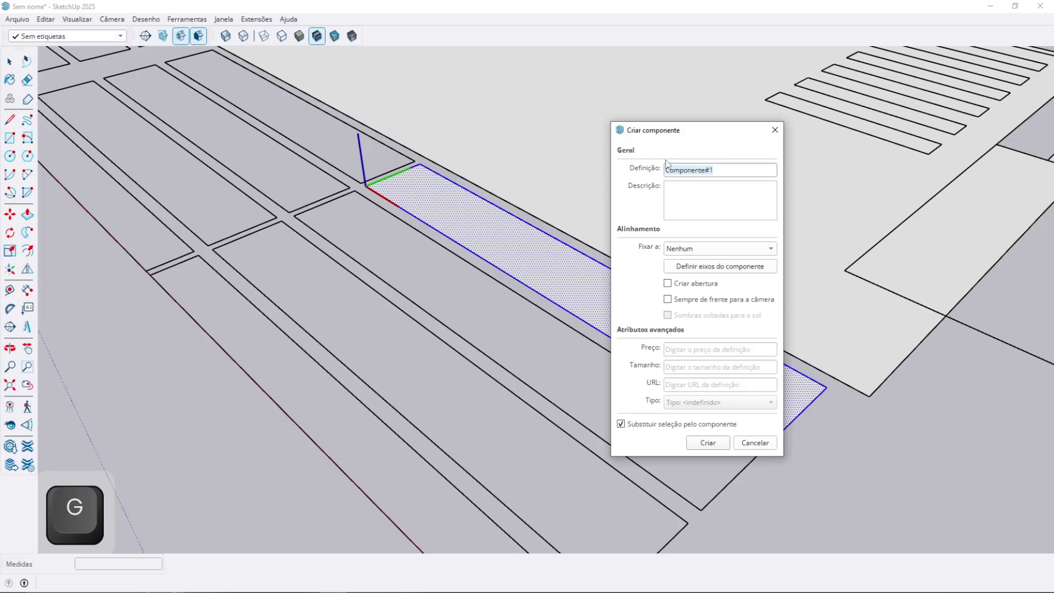
text(P)
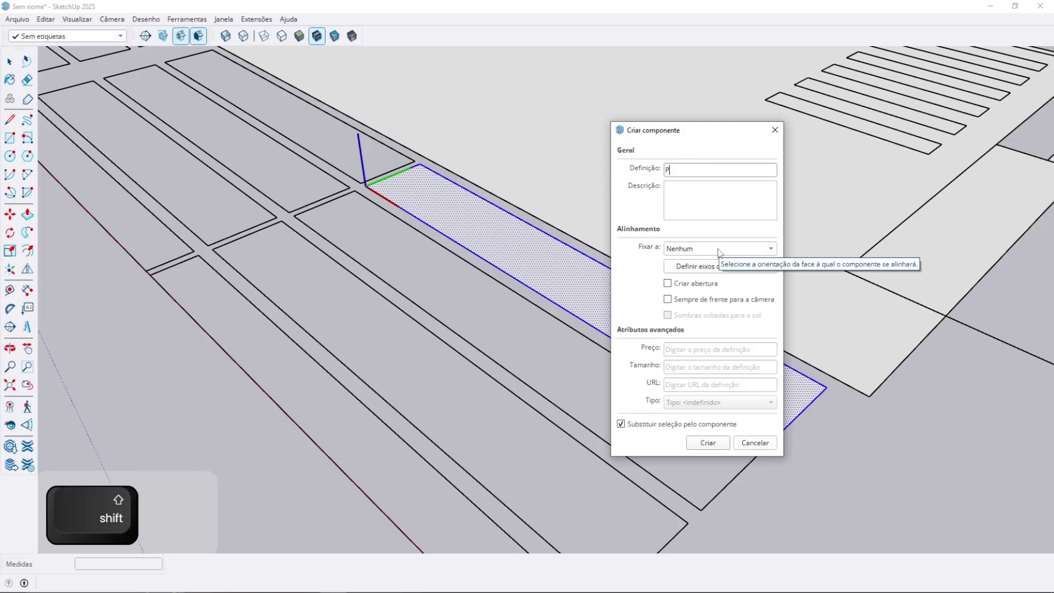
text(edrasGa)
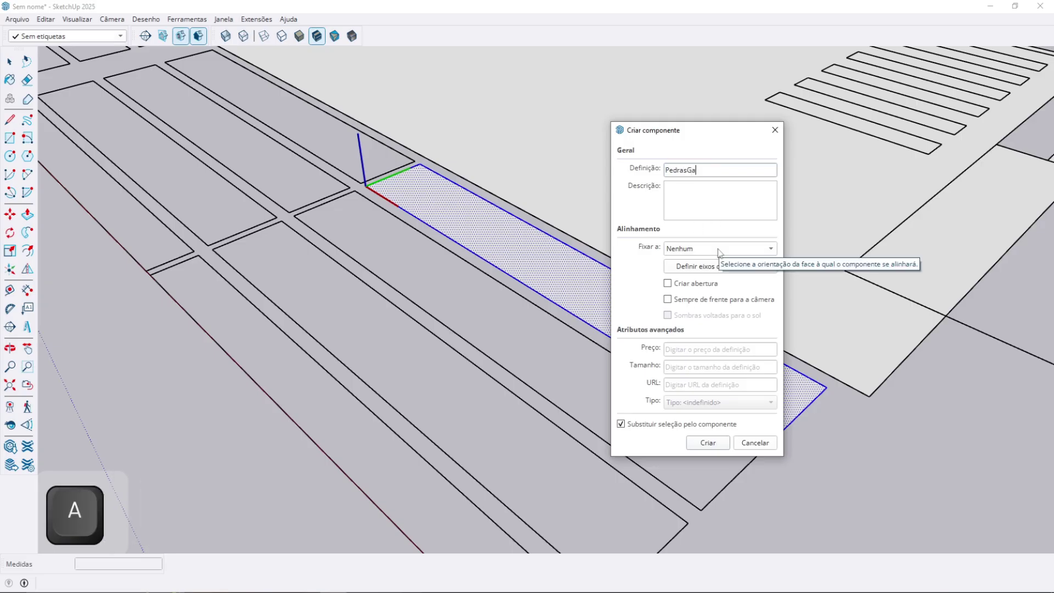
text(ragem 01)
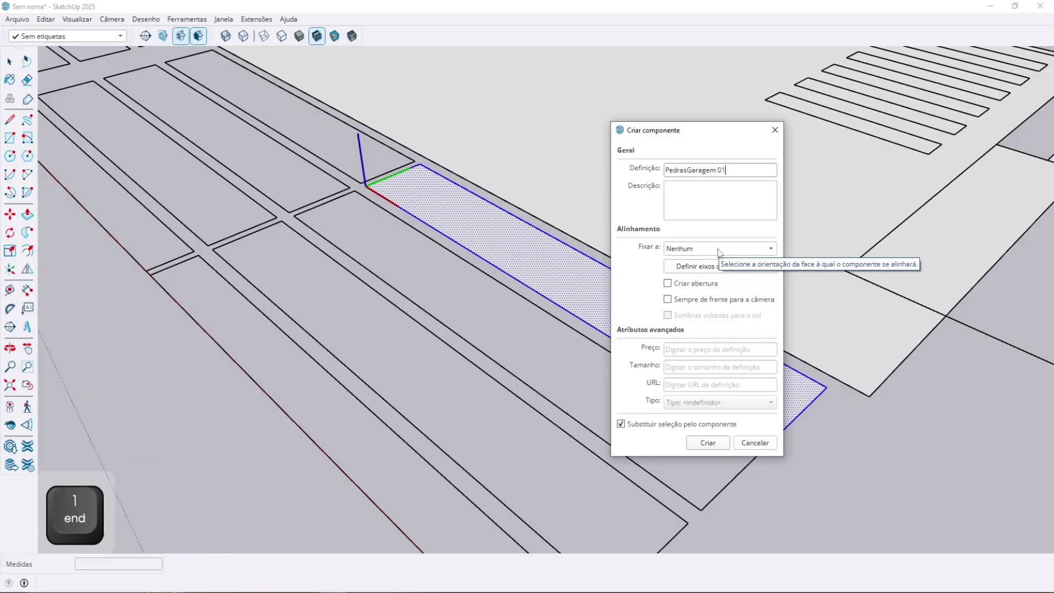
click(707, 442)
- Copy the stone component 95 cm onto the neighbouring outline and array it as three evenly spaced copies
middle_drag(640, 364, 766, 361)
key(m)
click(720, 330)
key(ctrl)
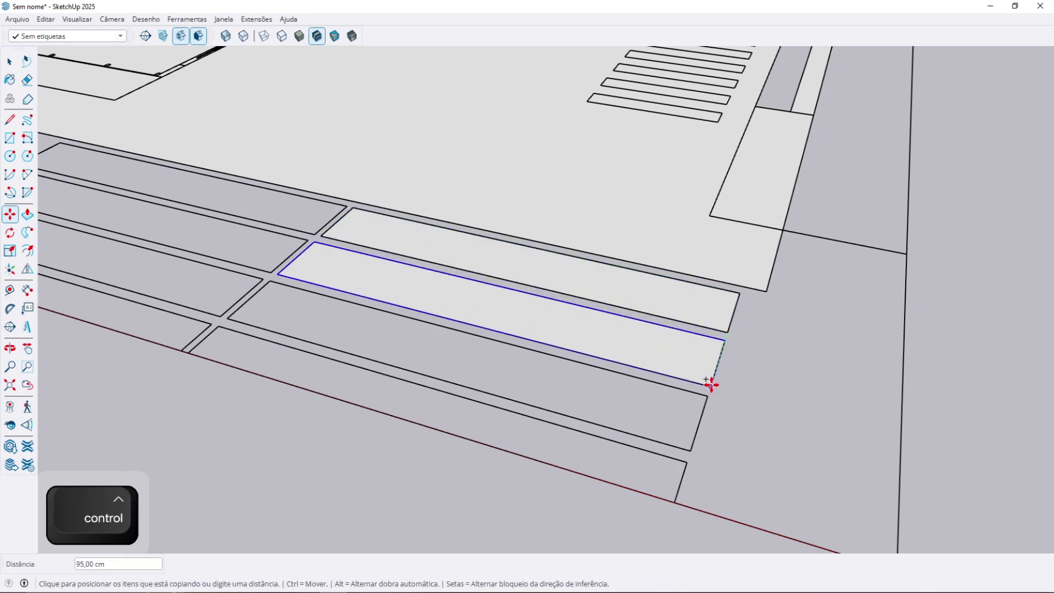
text(x3)
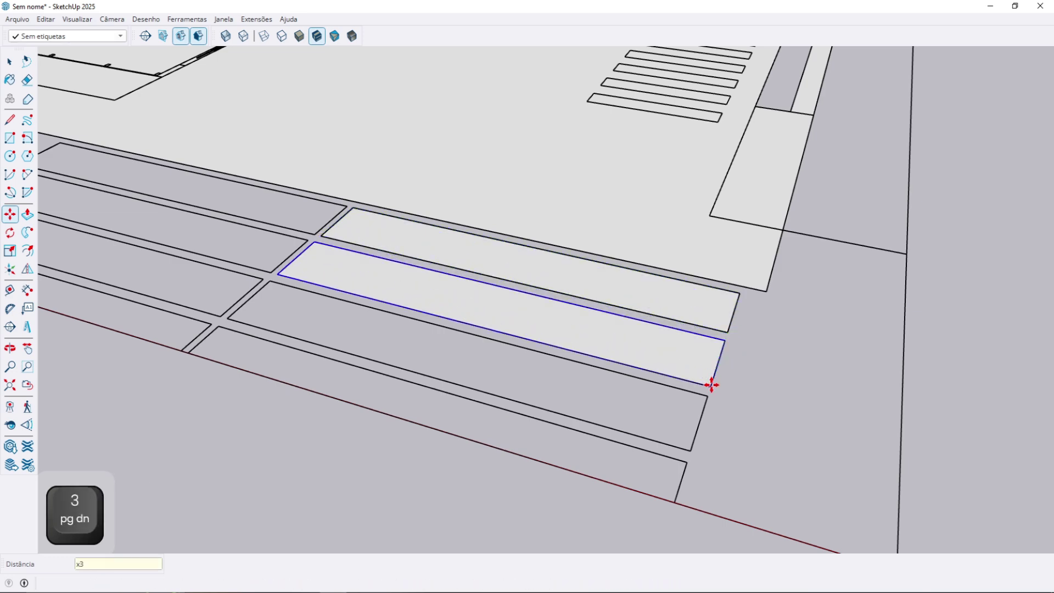
key(Return)
key(space)
- Select all four stones in the column and copy them together onto the adjacent column of driveway outlines
middle_drag(513, 405, 653, 445)
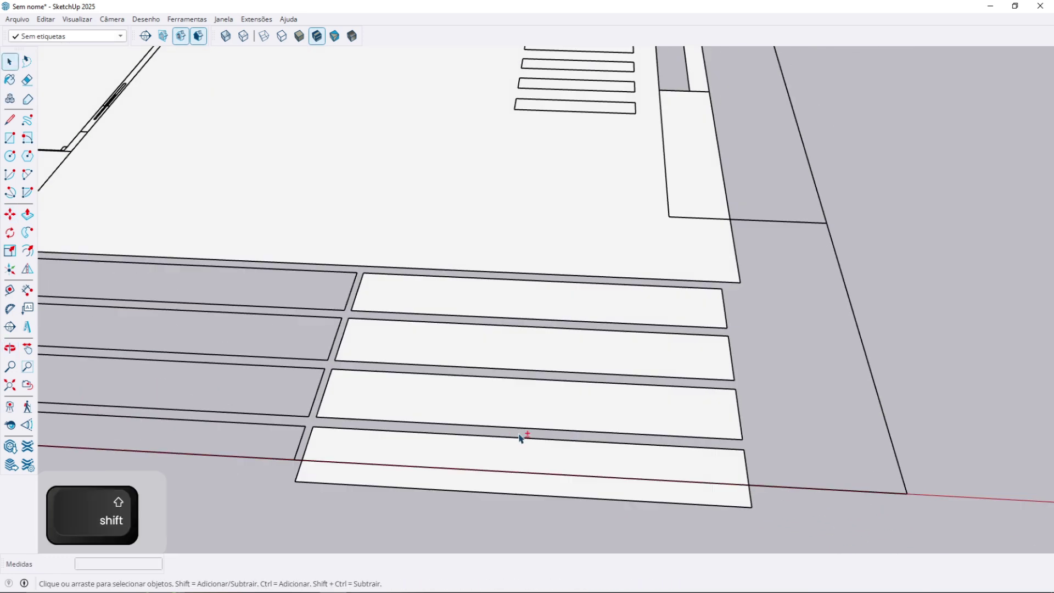
shift+middle_drag(522, 438, 643, 413)
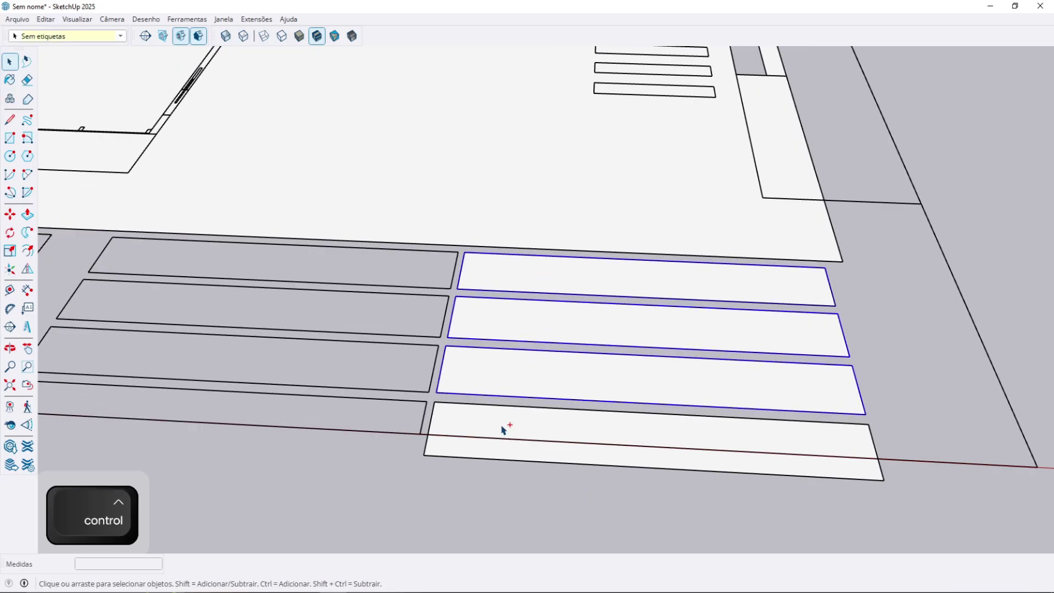
key(m)
key(ctrl)
click(865, 420)
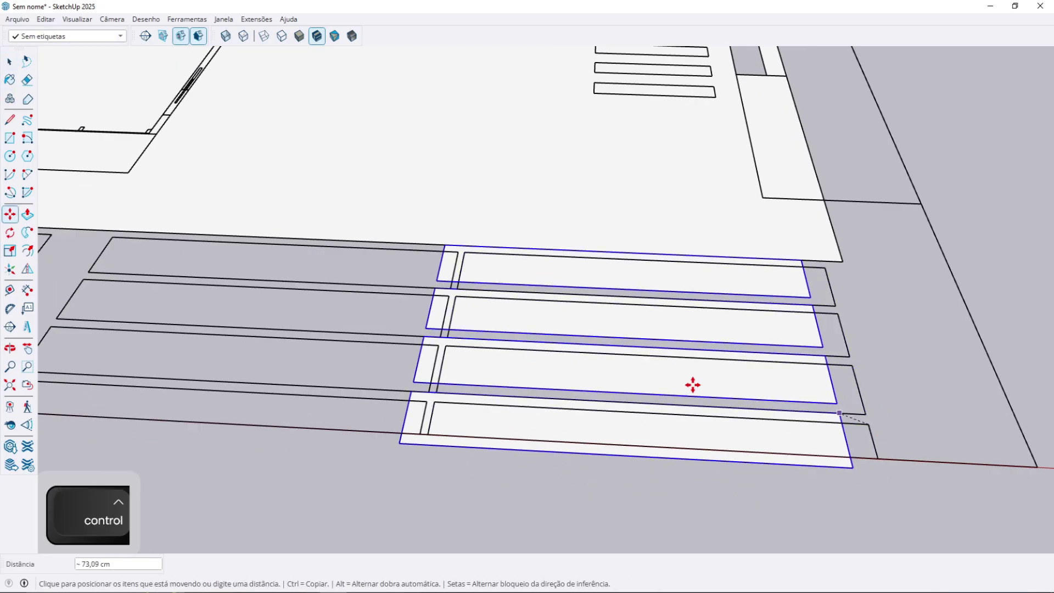
click(424, 400)
key(space)
- Copy the middle column's stone nearest the floor 655 cm onto the first narrower outline, aligning it with that outline's inner corner
scroll(351, 351, down, 2)
shift+middle_drag(189, 344, 578, 338)
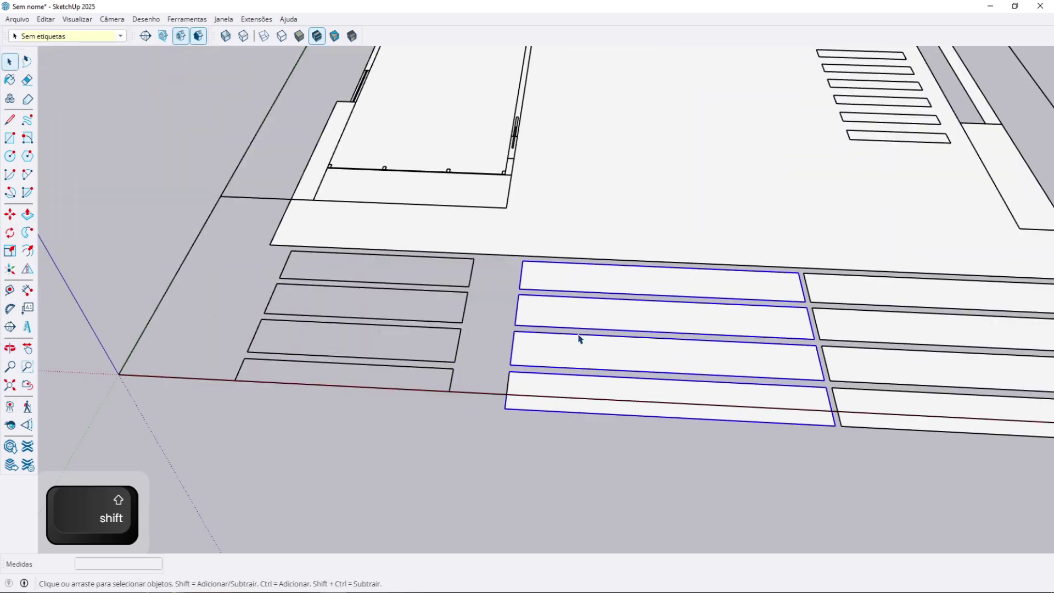
middle_drag(360, 346, 416, 338)
scroll(393, 287, up, 2)
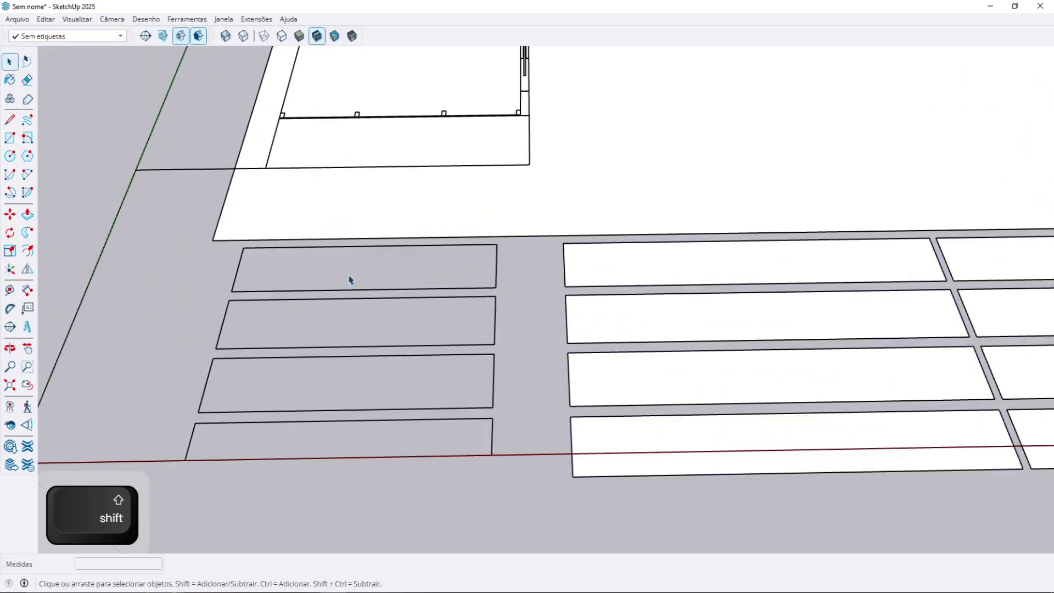
key(m)
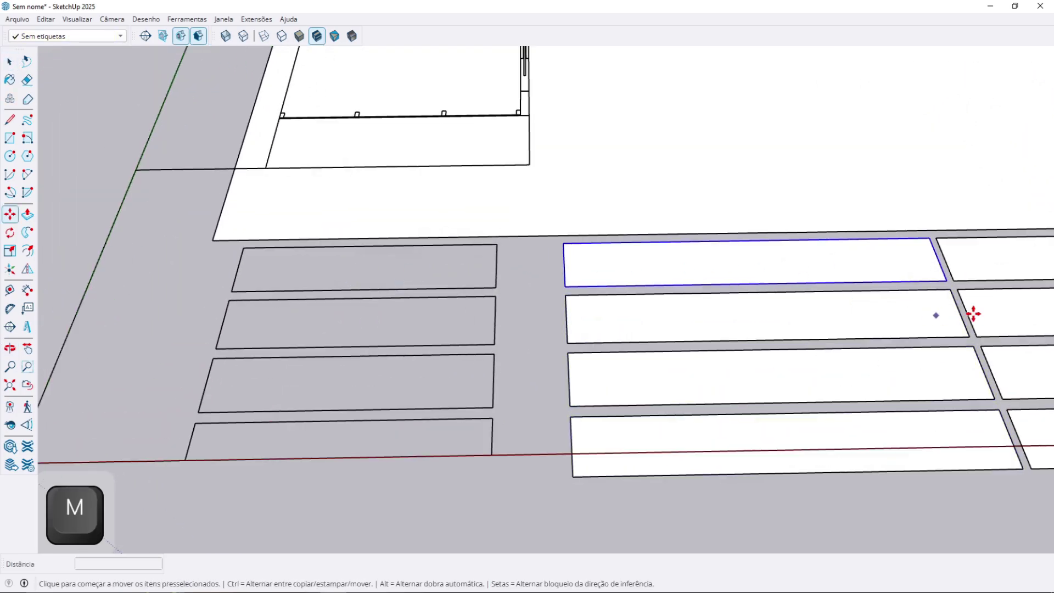
key(ctrl)
click(946, 282)
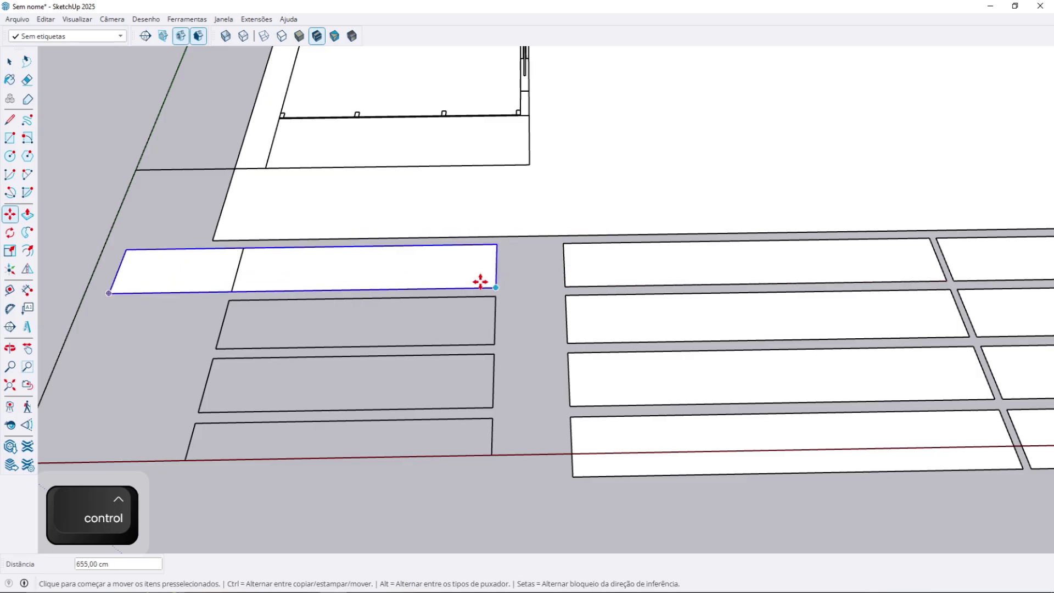
key(space)
- Make the copied stone unique and move its outer short edge inward to match the narrower outline
right_click(420, 271)
click(456, 351)
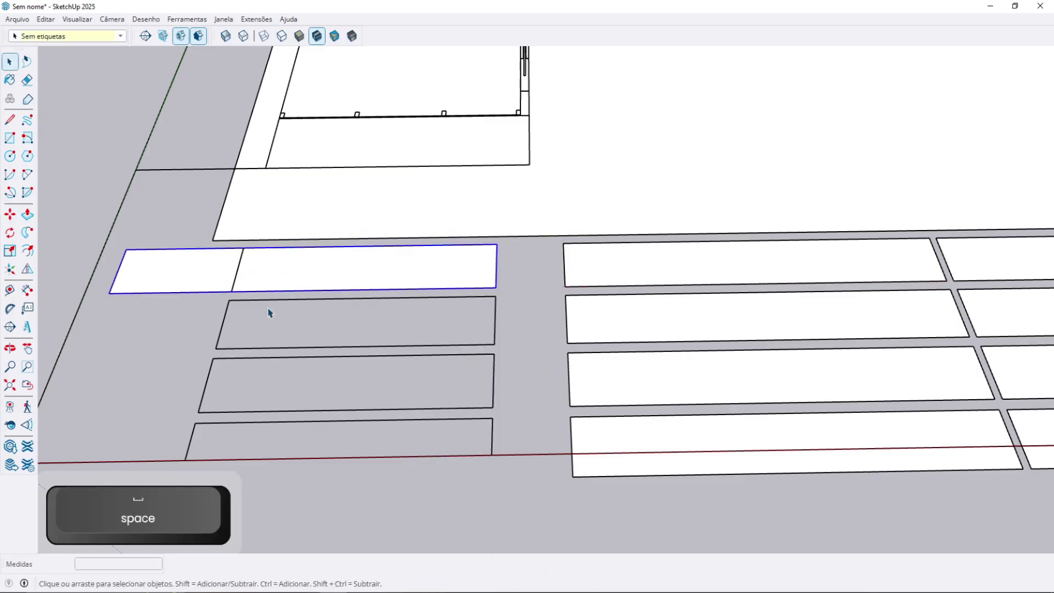
double_click(180, 288)
click(114, 284)
scroll(127, 285, up, 3)
middle_drag(204, 283, 182, 292)
key(m)
key(space)
key(m)
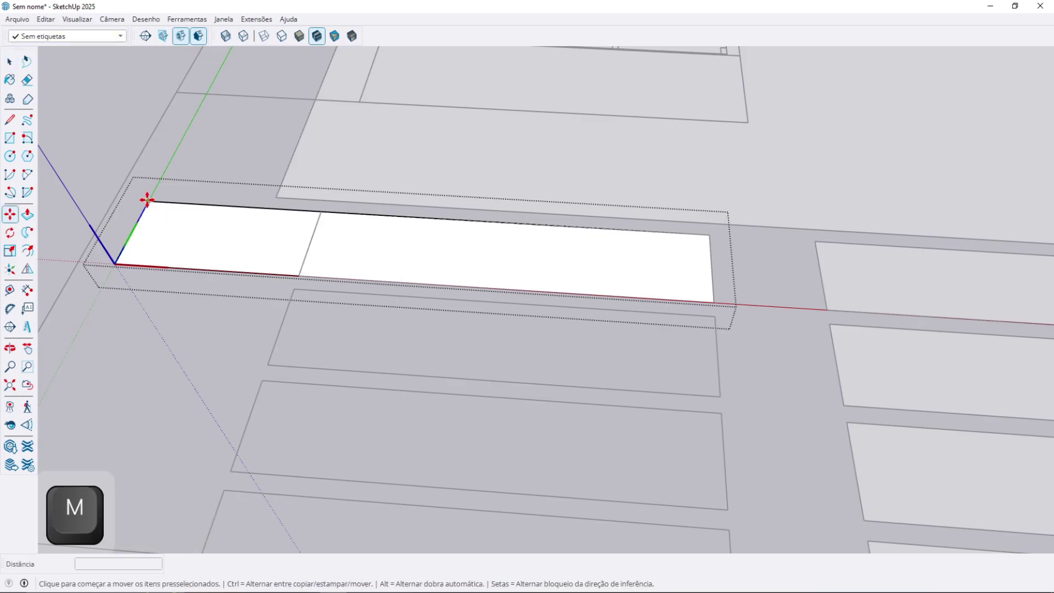
click(150, 197)
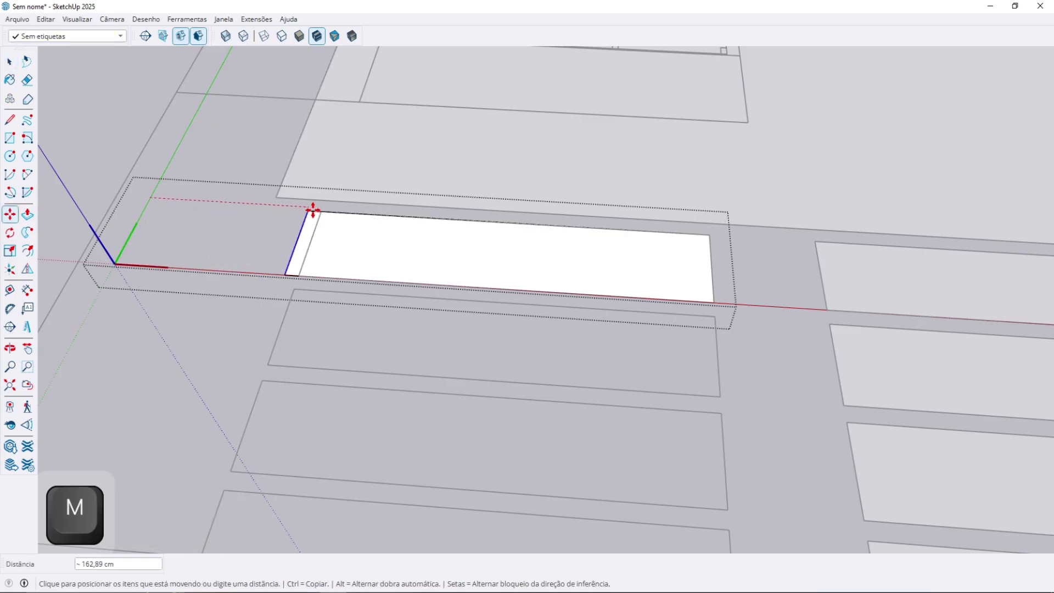
key(space)
middle_drag(376, 263, 498, 264)
key(Escape)
key(Escape)
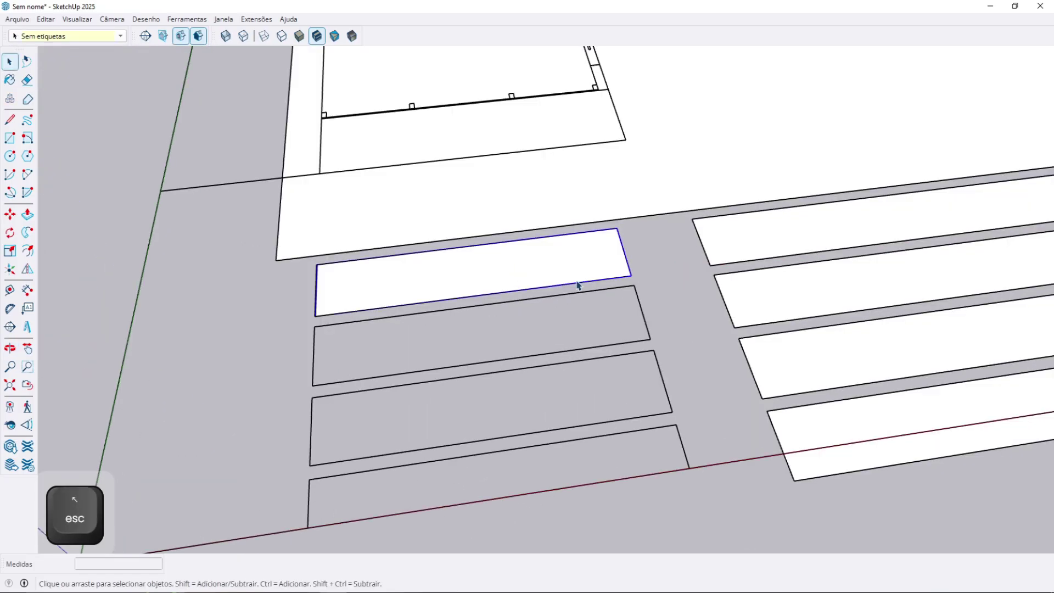
- Copy the shortened stone onto the next narrow outline and array it as three copies down the column
click(629, 271)
key(ctrl)
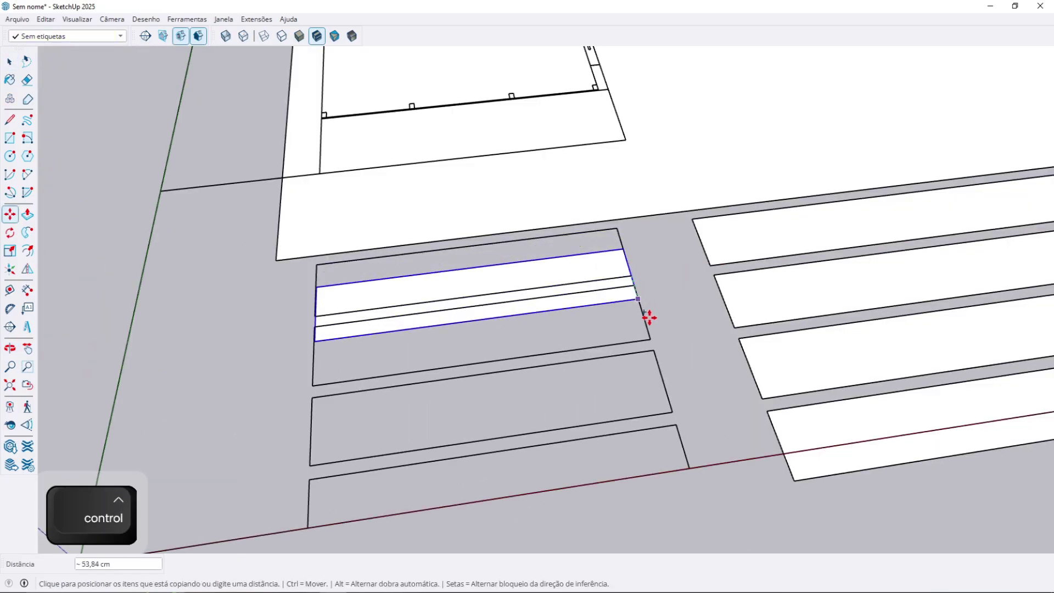
text(3x)
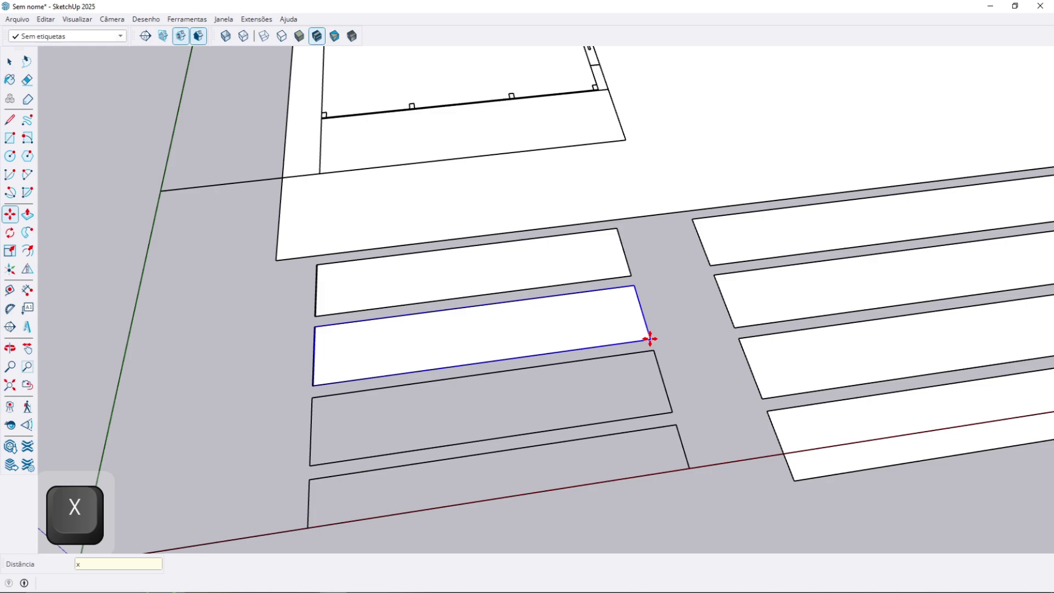
key(Return)
key(space)
- Select the grouped ground-floor surface and hide it to expose the plan's walls
middle_drag(635, 348, 615, 335)
shift+middle_drag(615, 335, 466, 494)
scroll(467, 263, up, 4)
middle_drag(464, 260, 524, 220)
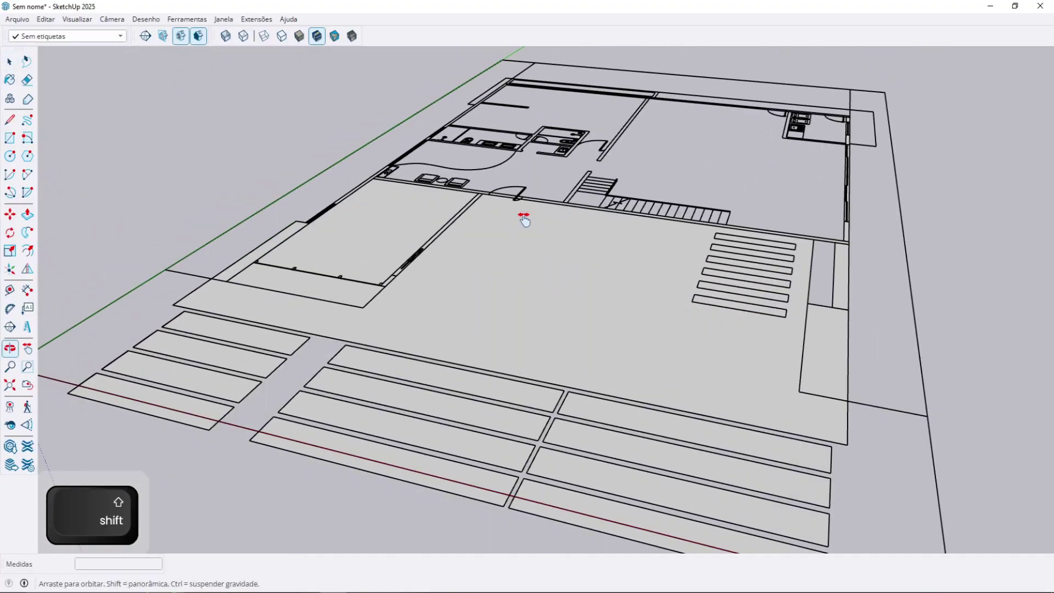
scroll(427, 262, up, 3)
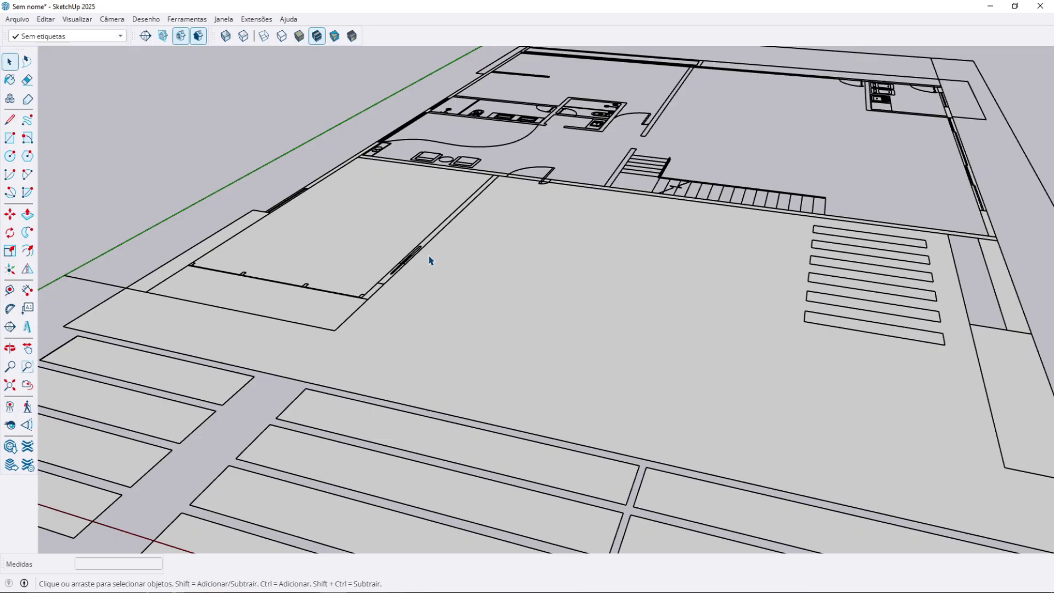
scroll(423, 280, down, 2)
middle_drag(424, 282, 539, 329)
shift+middle_drag(776, 268, 678, 253)
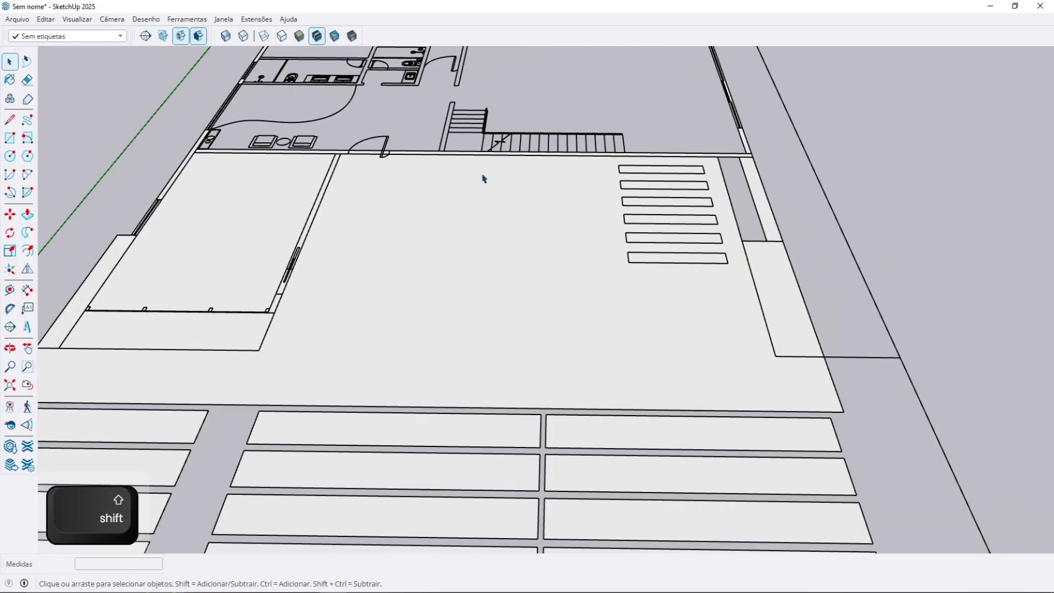
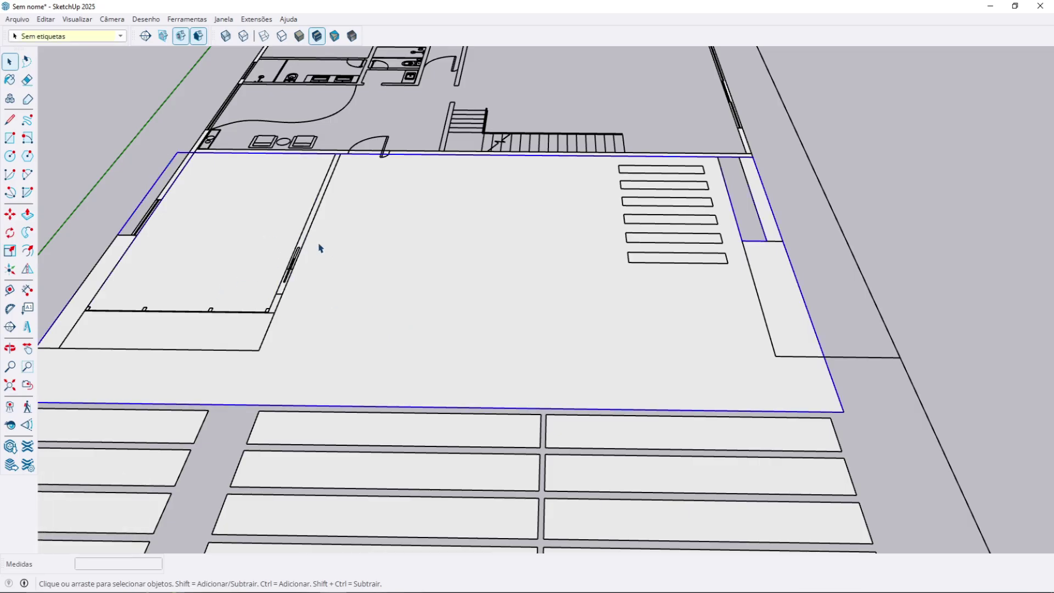
key(alt+h)
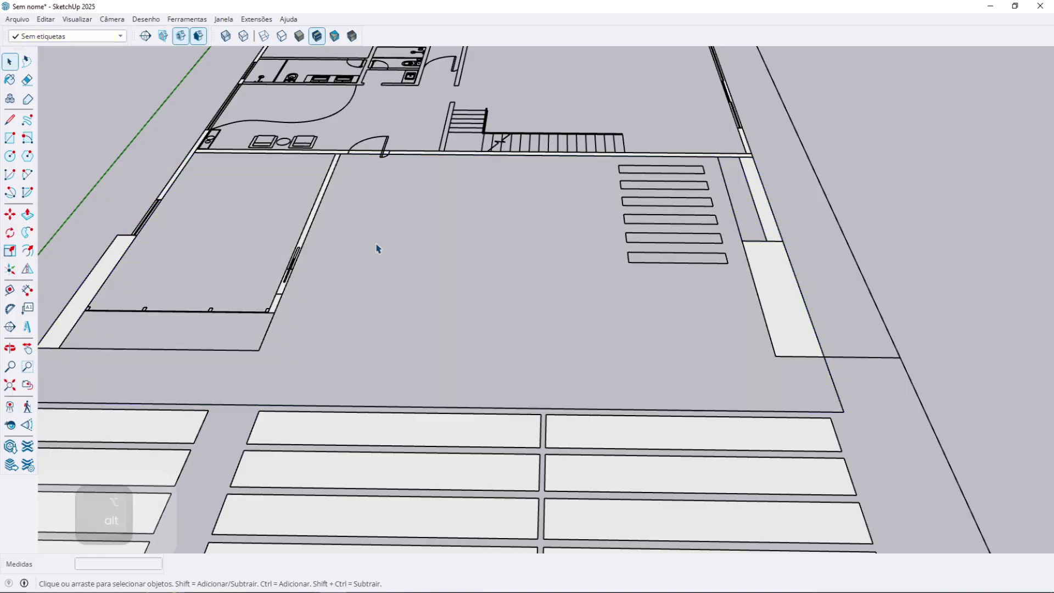
- Examine the wall outlines around the entrance door and stairs, including inside the long front wall's group
middle_drag(351, 288, 415, 312)
scroll(415, 316, up, 5)
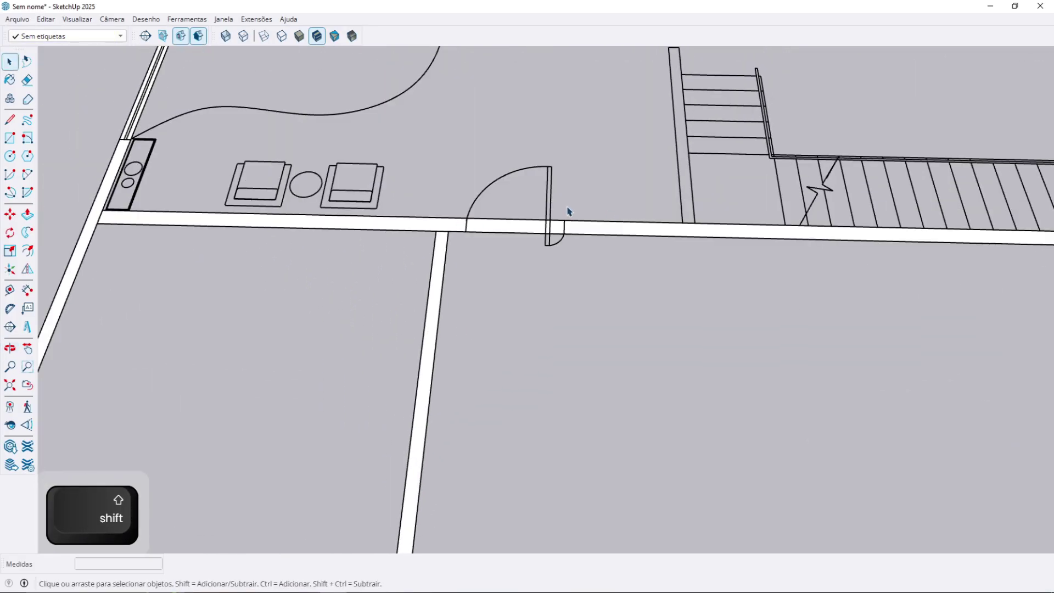
scroll(569, 212, down, 5)
scroll(609, 287, up, 3)
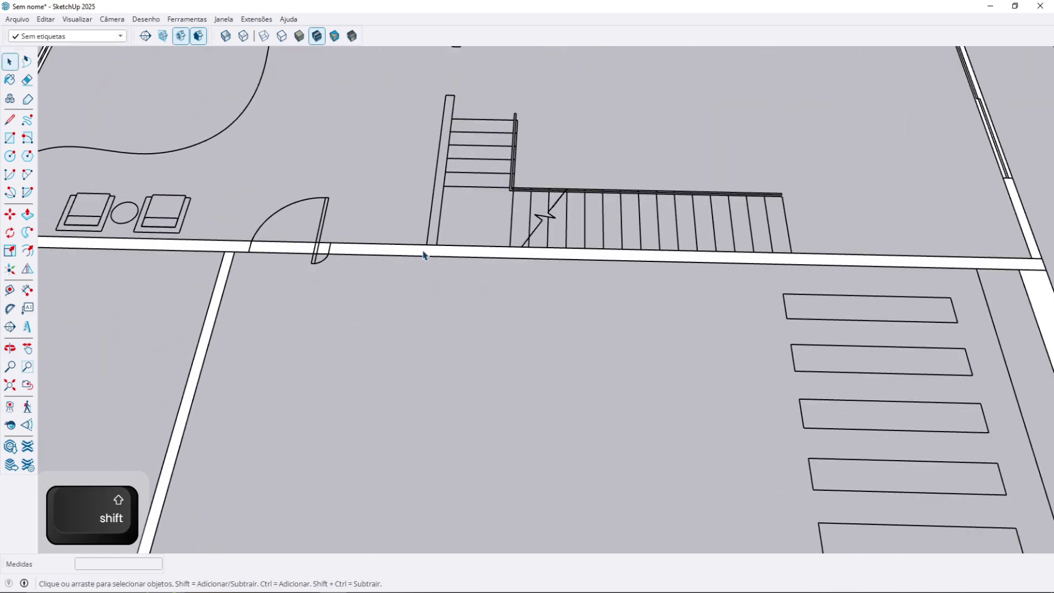
double_click(423, 255)
scroll(423, 255, down, 2)
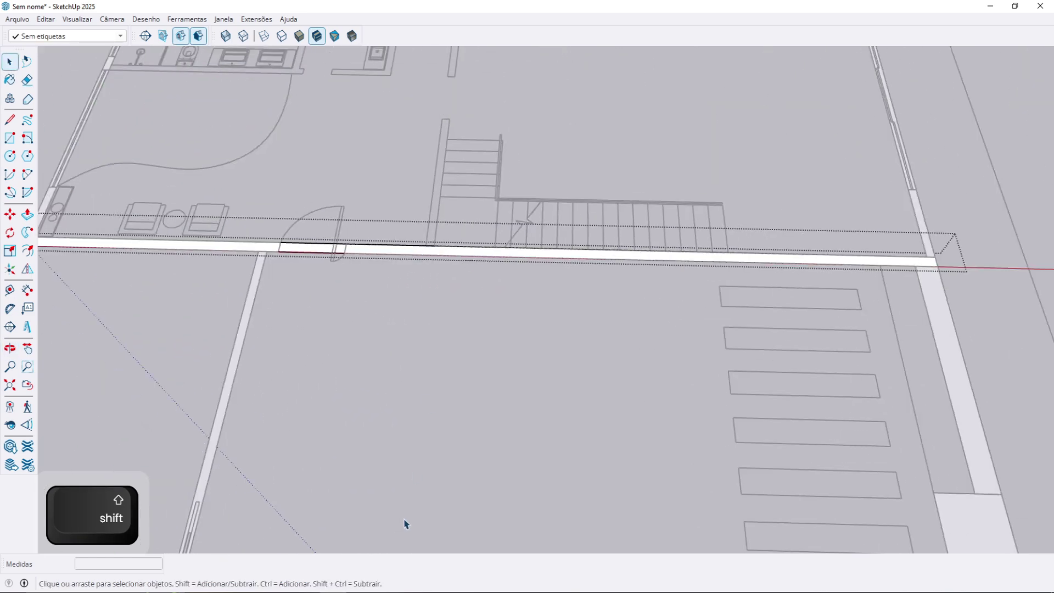
scroll(423, 310, down, 3)
key(Escape)
scroll(437, 328, up, 3)
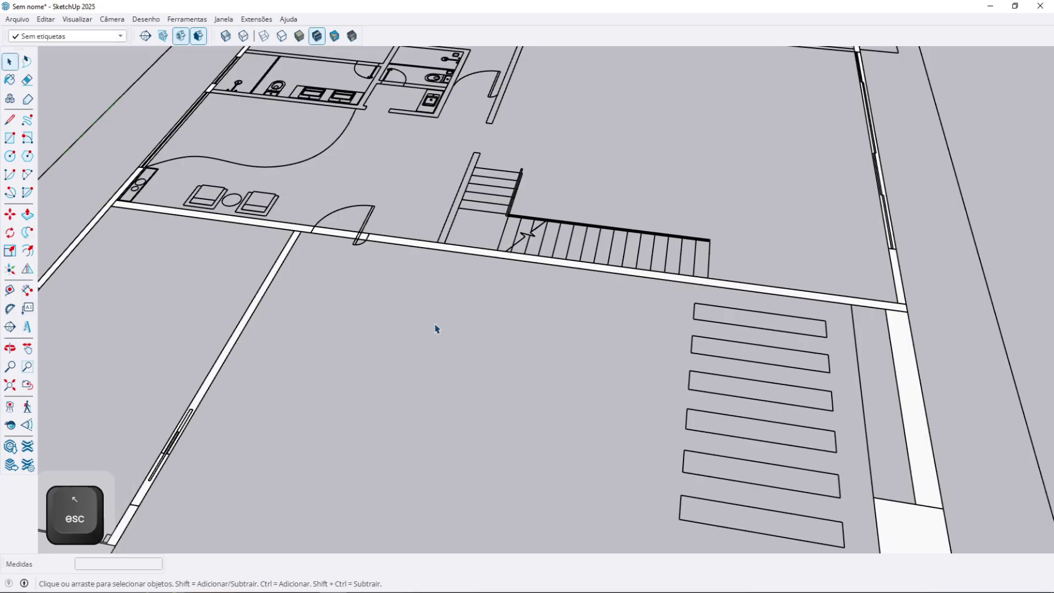
- Unhide all hidden geometry and view the long front wall against the section drawing
key(alt+u)
scroll(436, 335, down, 2)
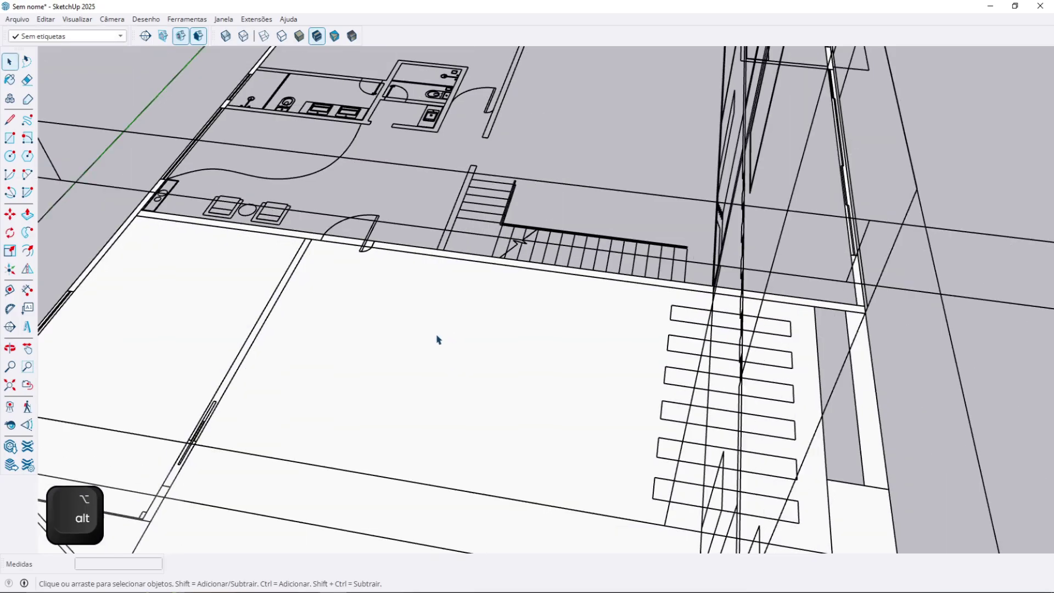
middle_drag(437, 338, 915, 166)
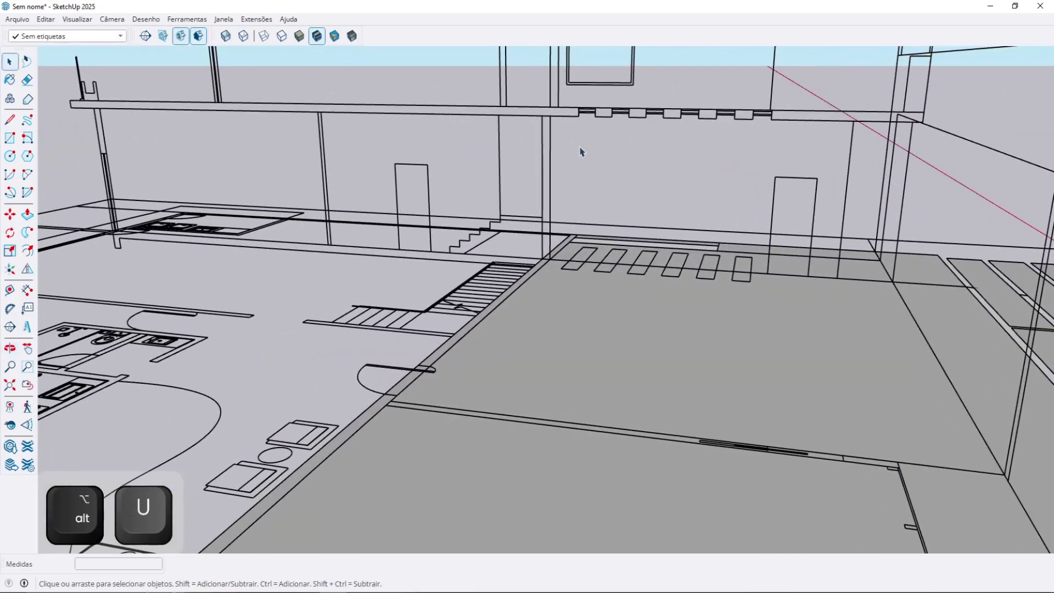
scroll(538, 278, up, 3)
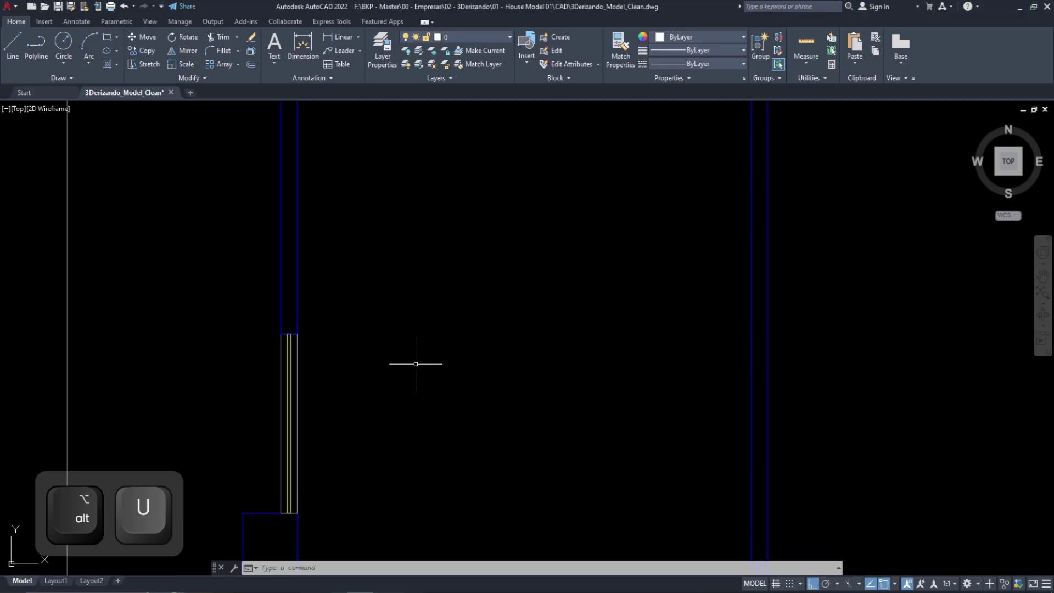
- Switch to AutoCAD and add a linear dimension for the ground-floor wall's height beside the stairs in the section drawing
scroll(416, 356, down, 5)
middle_drag(413, 441, 219, 536)
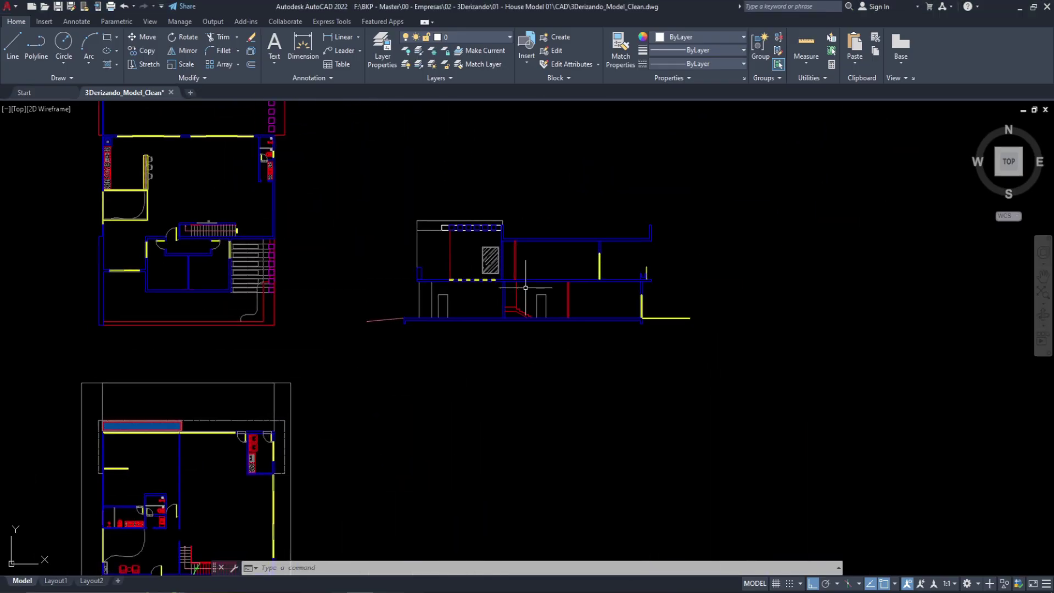
scroll(477, 278, up, 5)
click(340, 37)
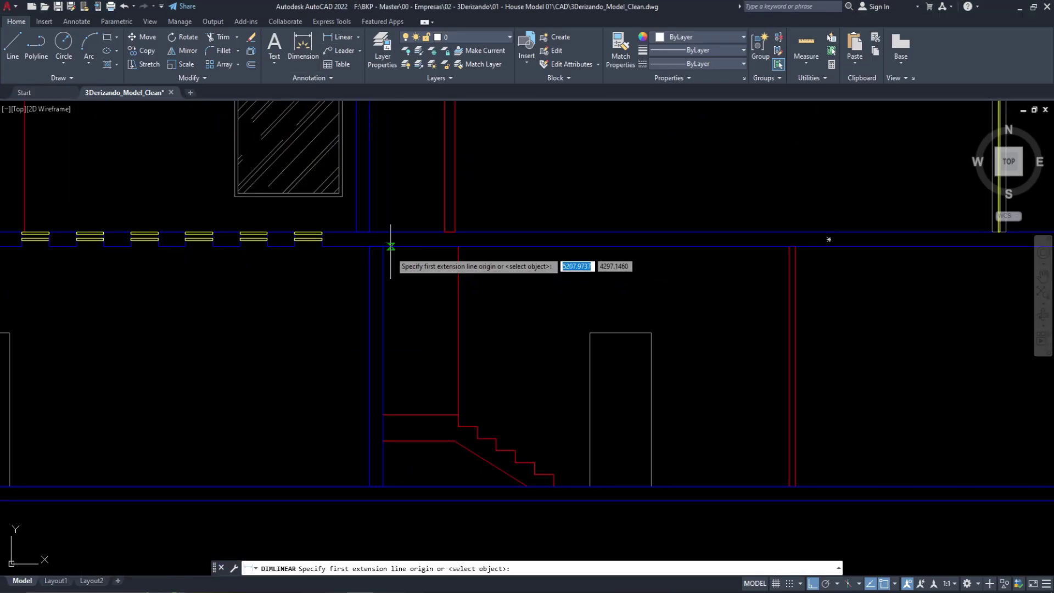
click(369, 246)
click(370, 486)
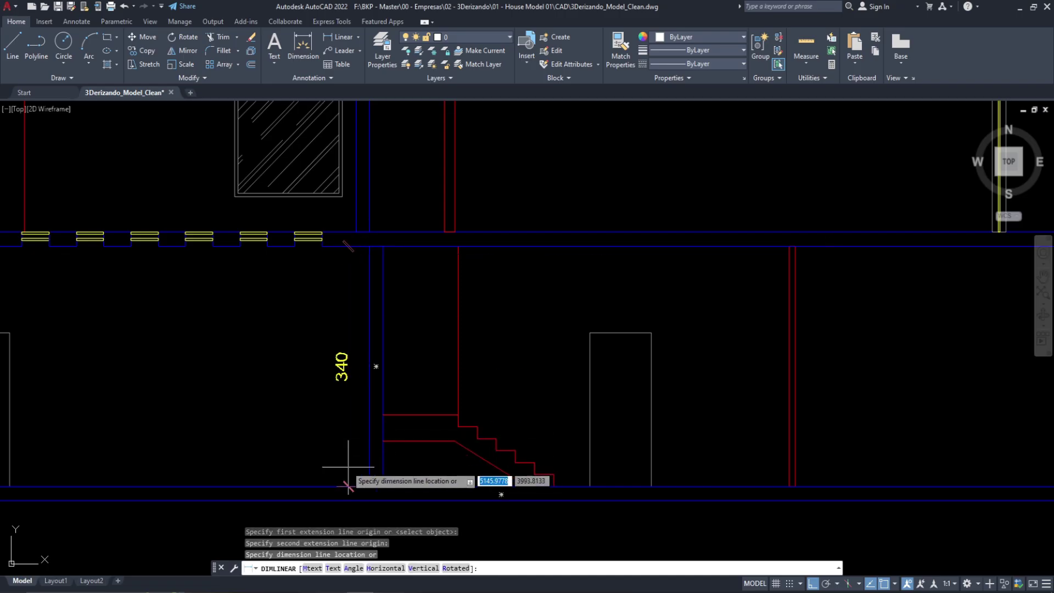
click(339, 359)
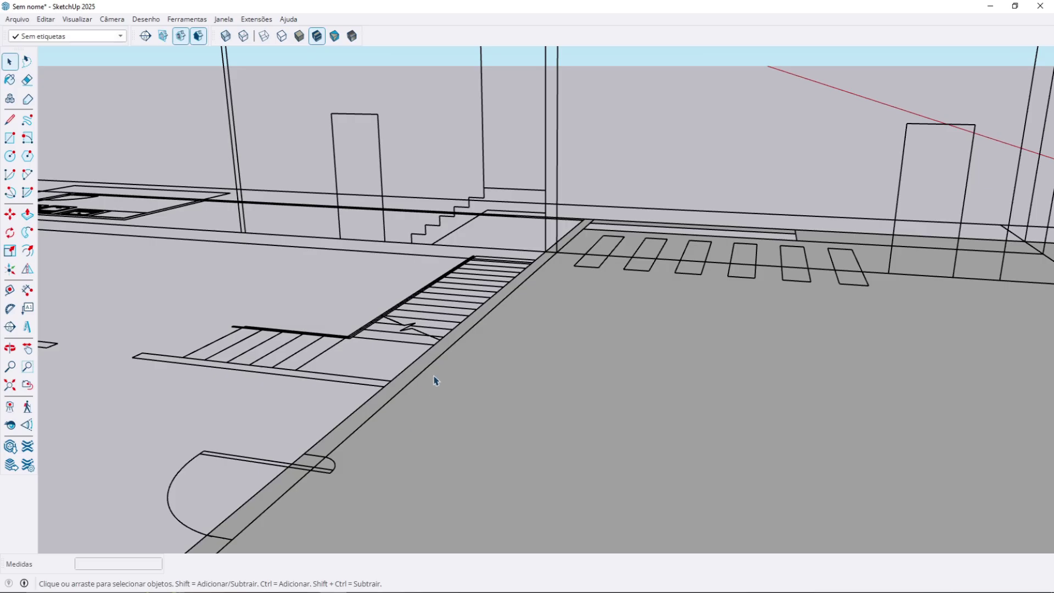
- Switch back to SketchUp, open the long front wall's group and extrude its face up 340 cm with Push/Pull
middle_drag(434, 376, 497, 365)
click(488, 355)
scroll(489, 354, up, 1)
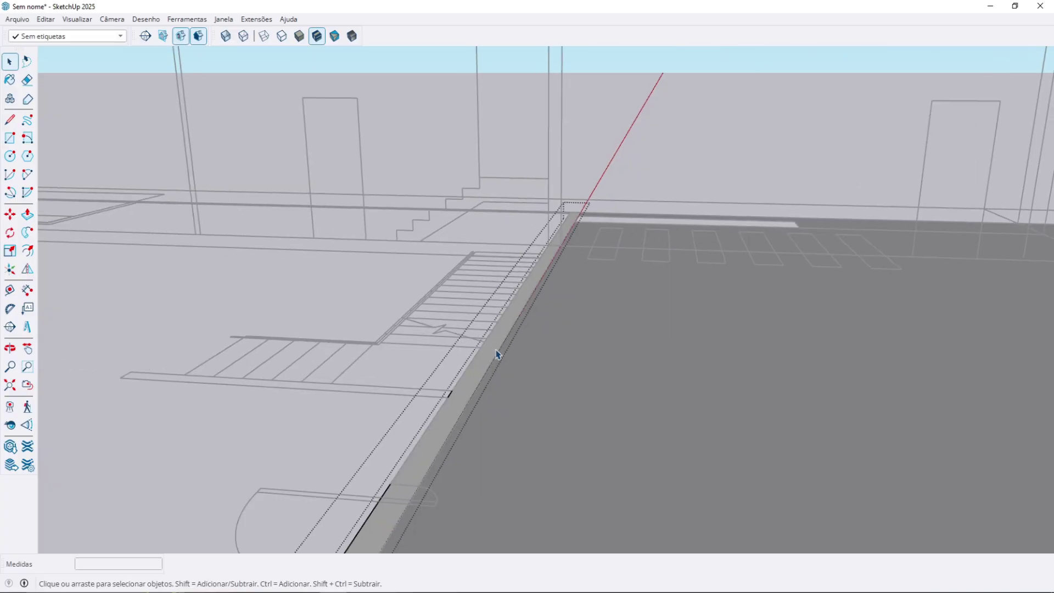
key(p)
click(494, 348)
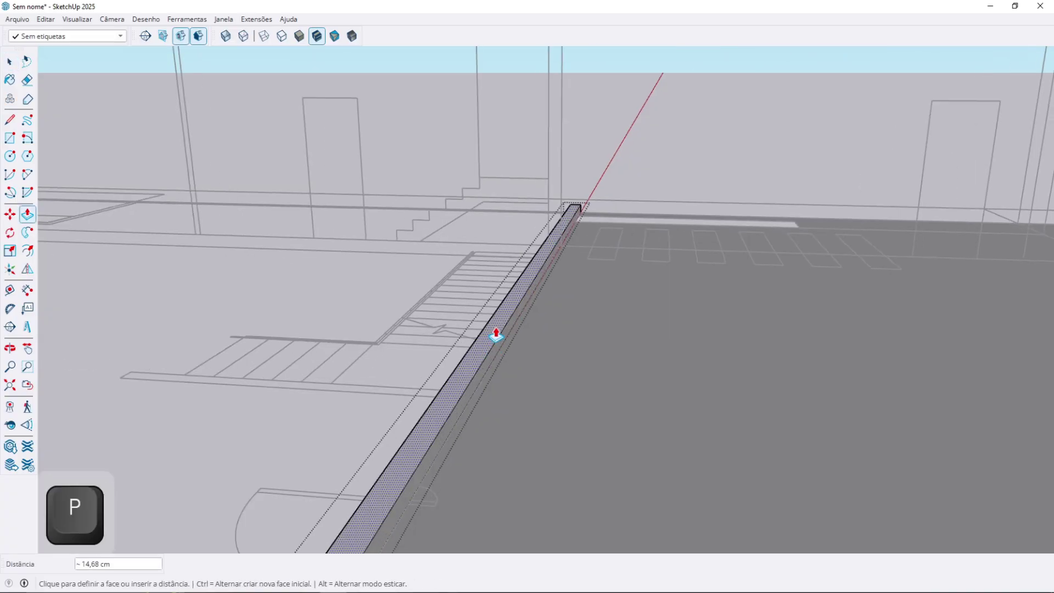
shift+middle_drag(539, 239, 457, 499)
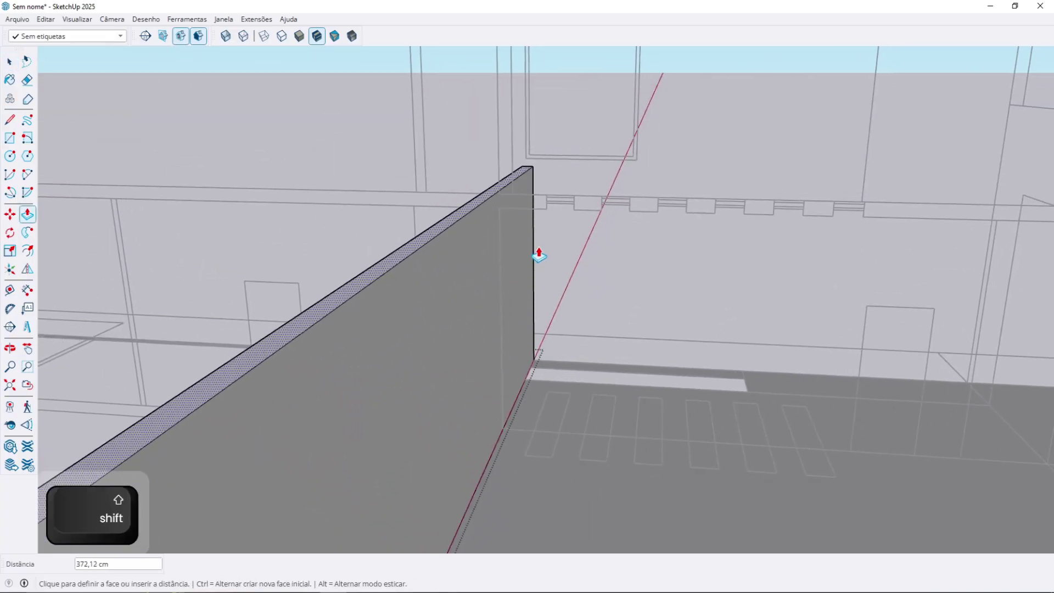
click(538, 217)
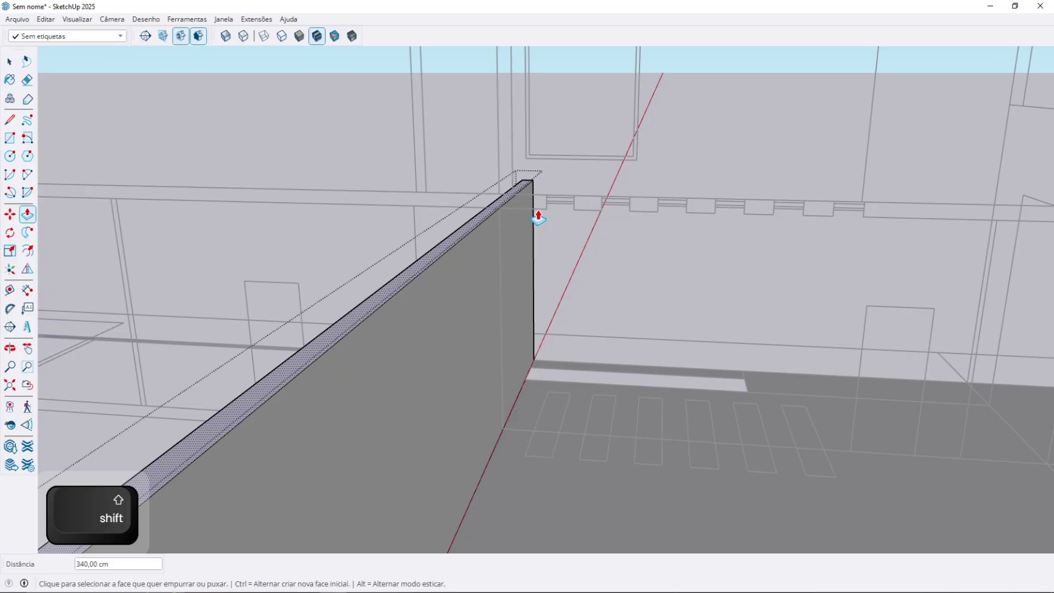
- Close the long front wall's group and hide the upright section and elevation drawings and the floor surfaces
middle_drag(537, 207, 803, 198)
key(Escape)
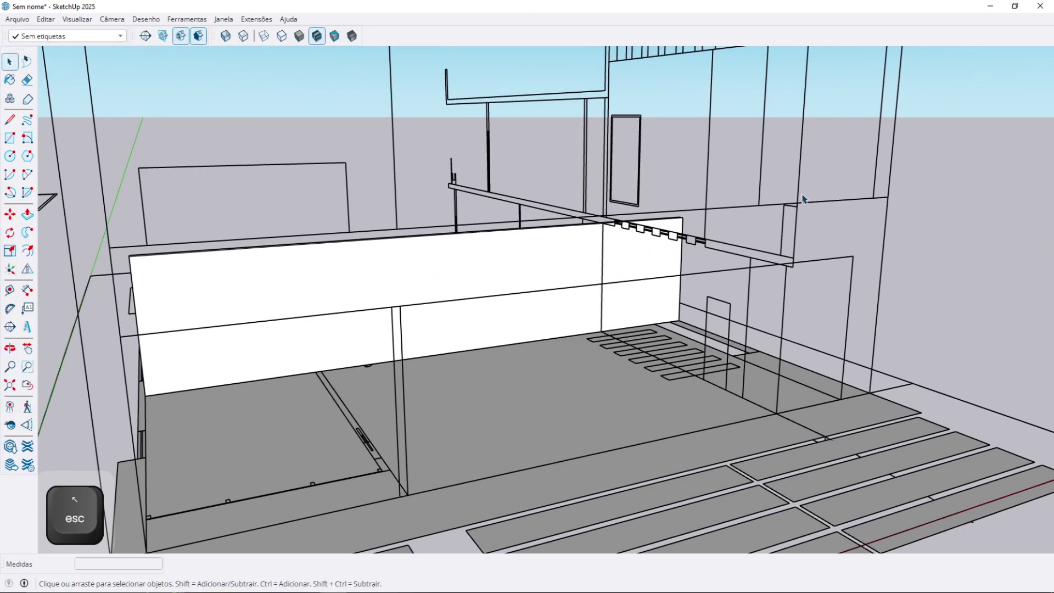
key(alt+h)
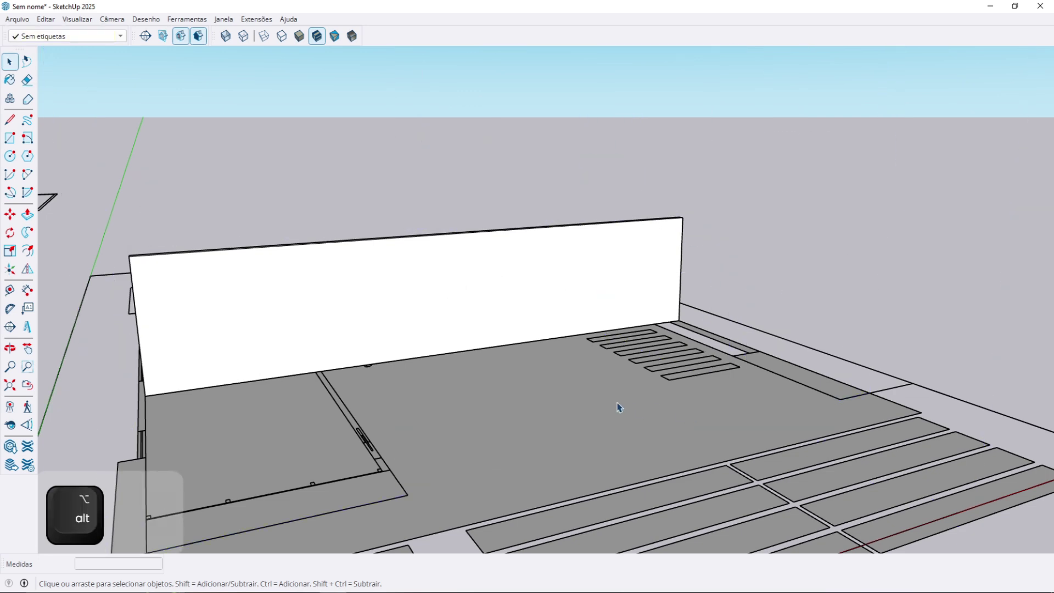
middle_drag(618, 407, 203, 227)
key(alt+h)
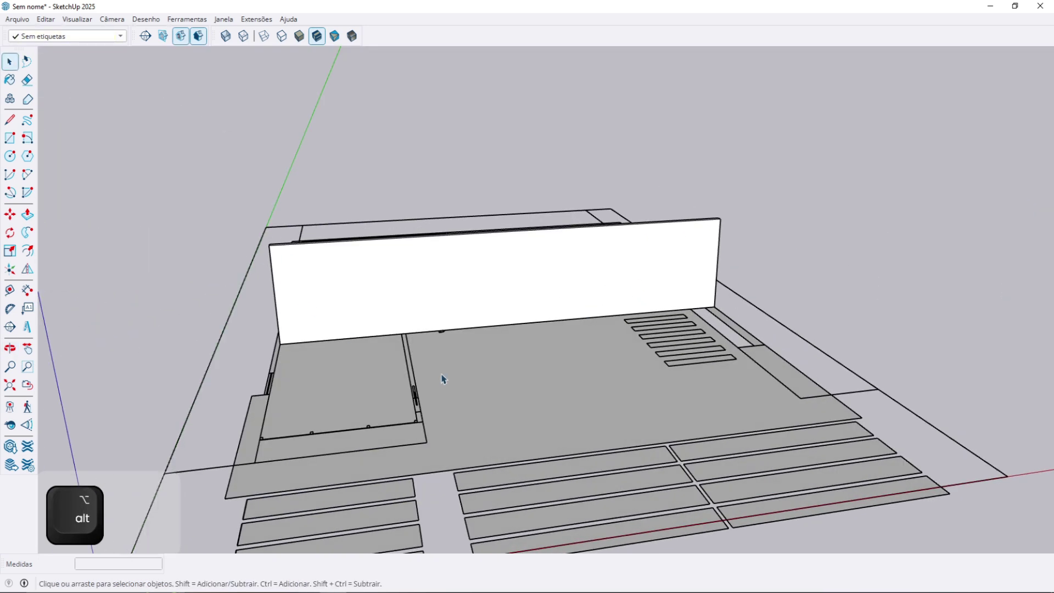
key(alt+h)
middle_drag(560, 360, 552, 419)
key(alt+h)
- Open the group of the thick side wall beside the six narrow floor slots and extrude its face up the same 340 cm
shift+middle_drag(687, 327, 677, 410)
shift+scroll(762, 404, up, 2)
shift+scroll(677, 321, up, 5)
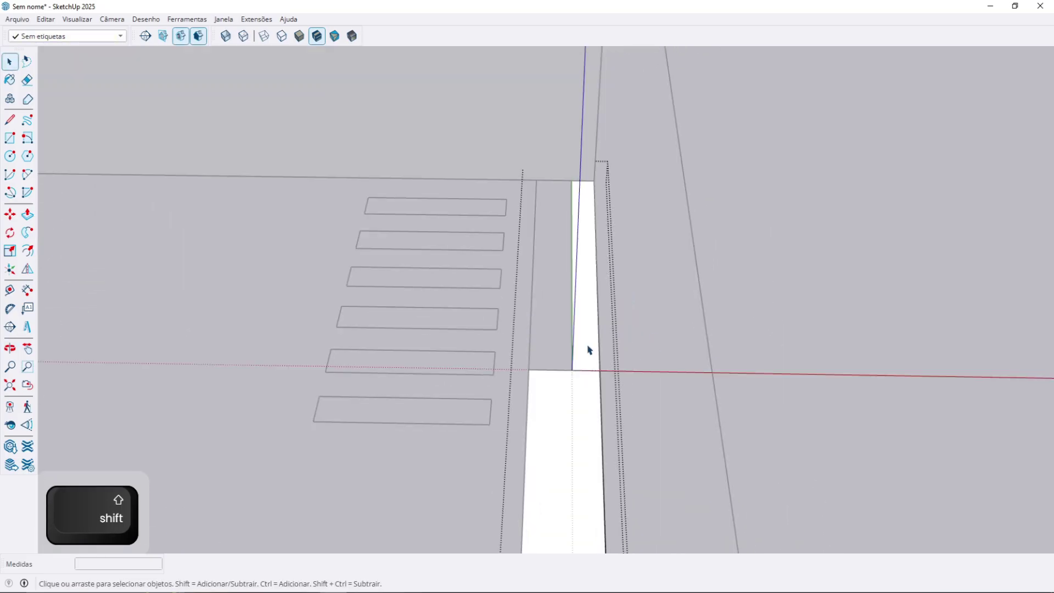
key(p)
middle_drag(586, 351, 638, 266)
scroll(687, 384, up, 2)
scroll(680, 379, down, 3)
key(space)
key(Escape)
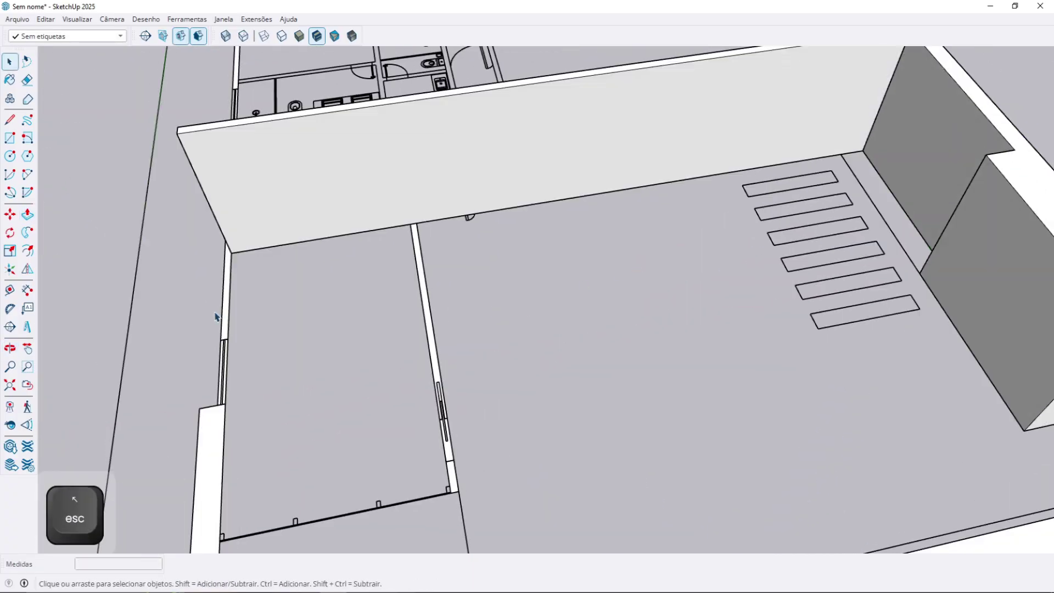
- Extrude the thick front pier and the thinner outer wall behind it, along the narrow front room, up the same 340 cm
double_click(218, 433)
drag(215, 439, 230, 328)
key(Escape)
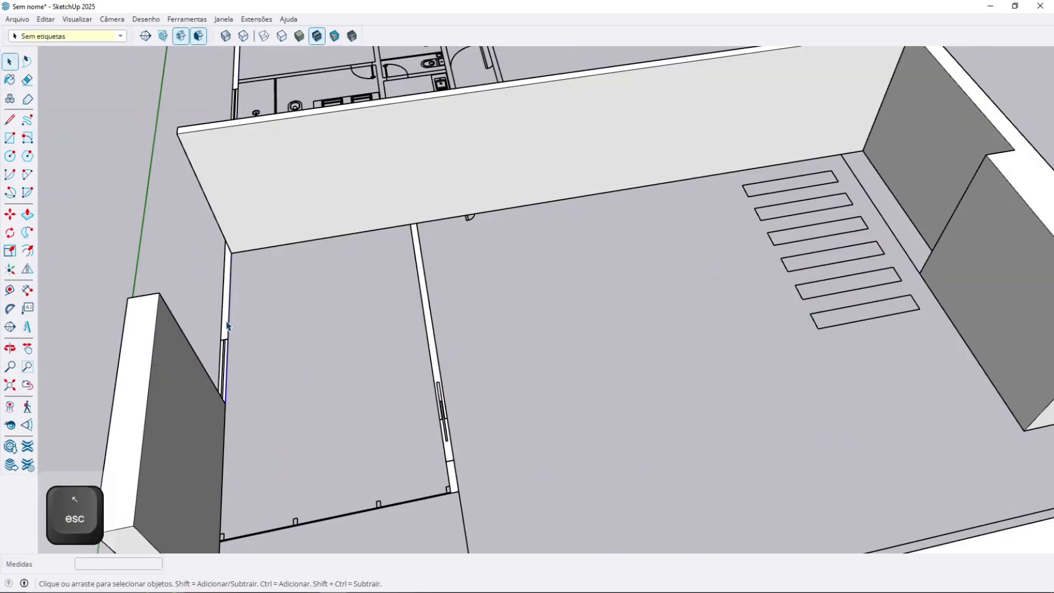
double_click(227, 326)
key(p)
key(Escape)
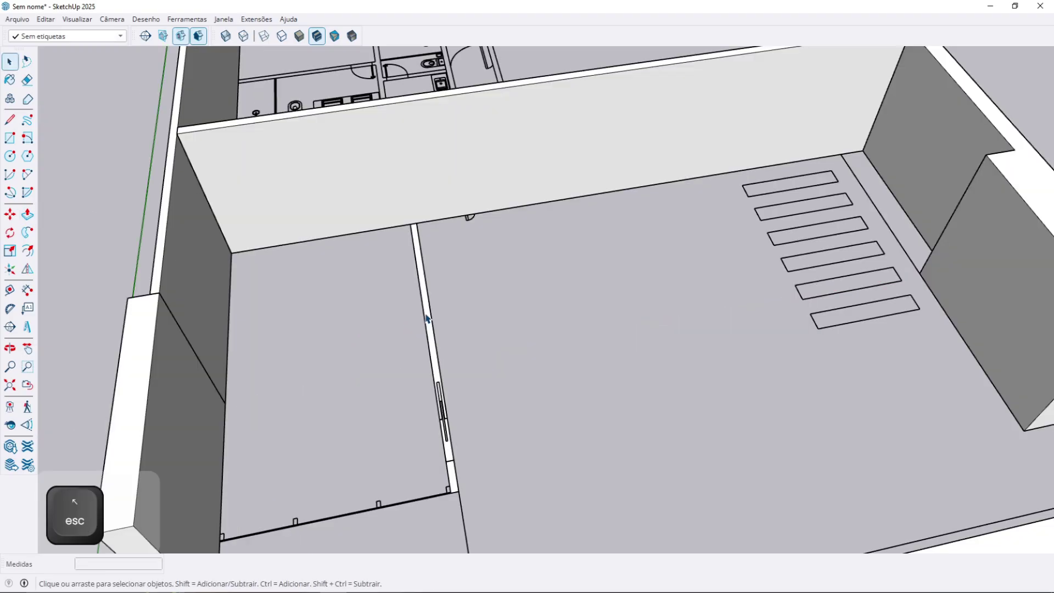
- Open the group of the partition between the narrow front room and the entrance area and extrude it up 340 cm
double_click(428, 317)
double_click(427, 320)
key(Escape)
scroll(460, 302, down, 4)
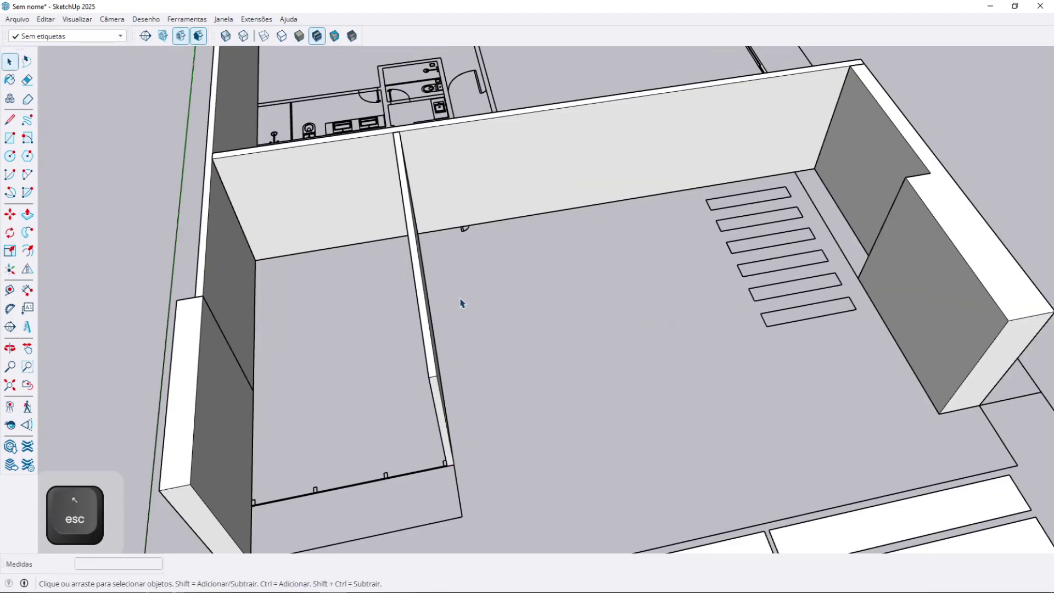
- Open the group of the long exterior side wall that runs past the laundry and extrude its face up 340 cm
shift+middle_drag(501, 295, 478, 377)
scroll(543, 372, up, 4)
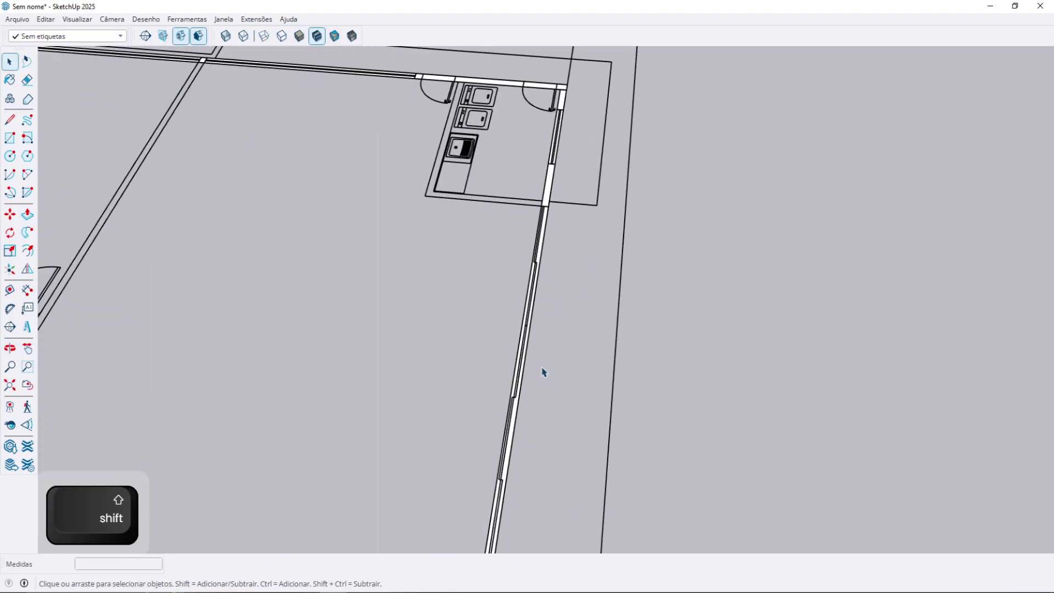
scroll(494, 470, up, 2)
double_click(509, 472)
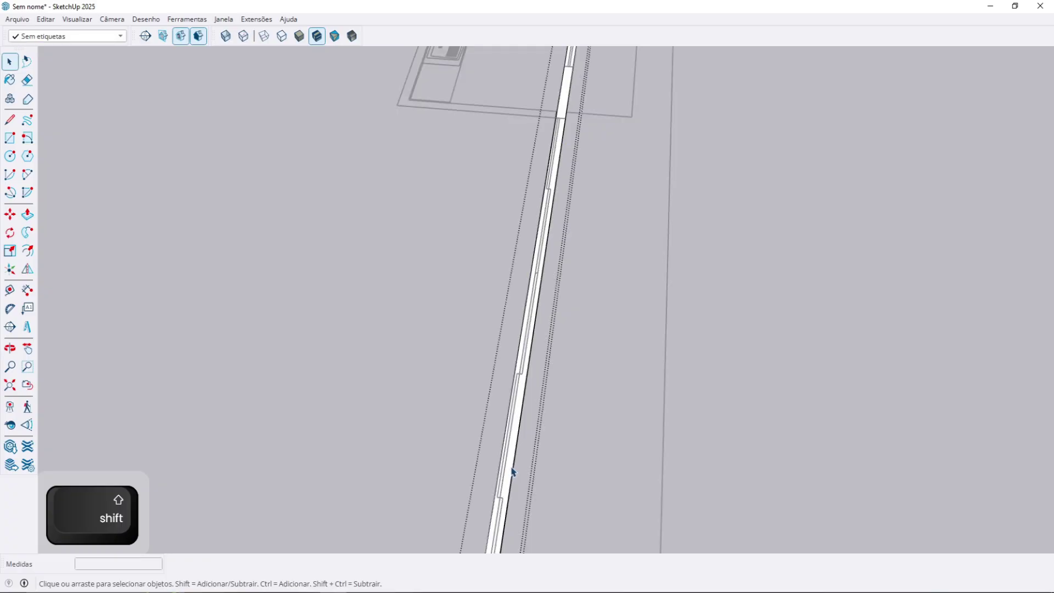
key(p)
double_click(510, 470)
- Open the rear exterior wall's group behind the laundry and extrude its face up 340 cm, leaving both wall groups closed
scroll(509, 467, down, 2)
scroll(468, 375, down, 3)
shift+middle_drag(468, 376, 182, 241)
scroll(595, 263, down, 2)
middle_drag(595, 263, 308, 335)
scroll(588, 394, up, 2)
scroll(560, 425, up, 2)
key(Escape)
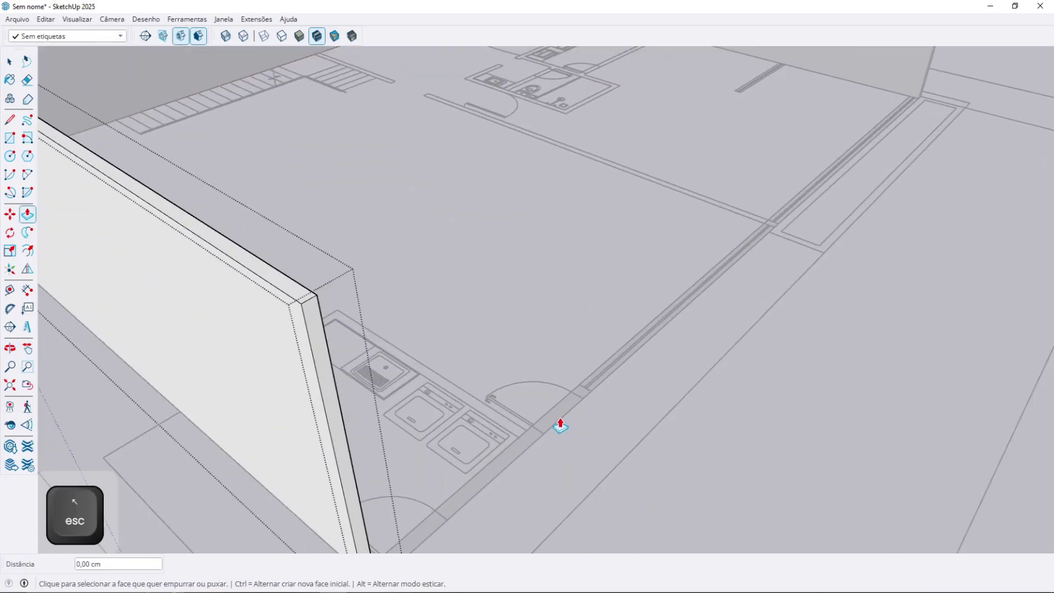
scroll(560, 425, up, 2)
key(space)
key(Escape)
double_click(555, 420)
key(p)
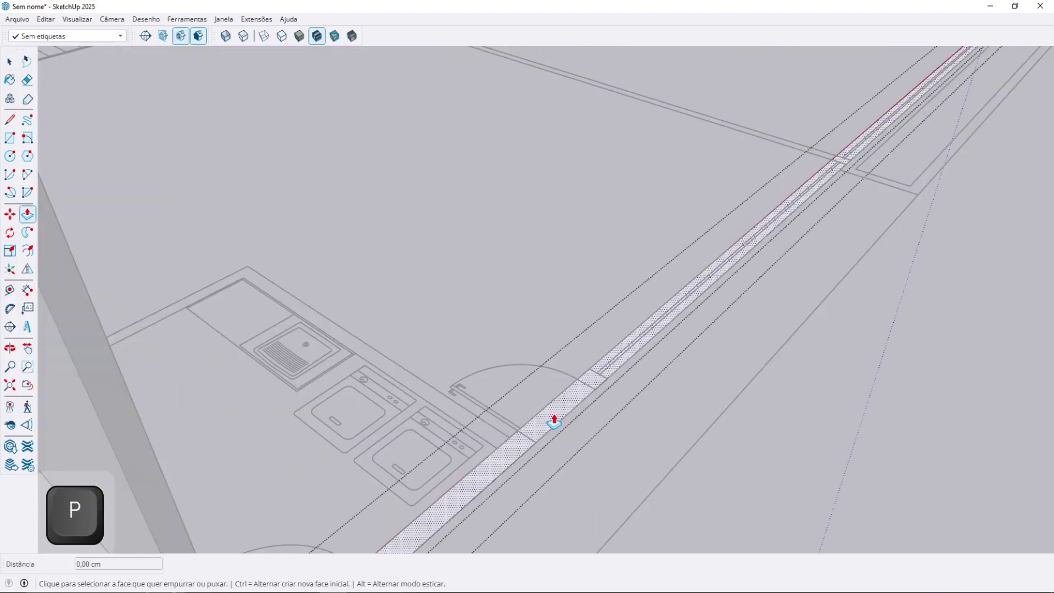
scroll(554, 421, down, 3)
key(Escape)
- Examine the raised walls from the front, especially the narrow front room and its threshold line
scroll(555, 422, down, 3)
middle_drag(554, 421, 560, 215)
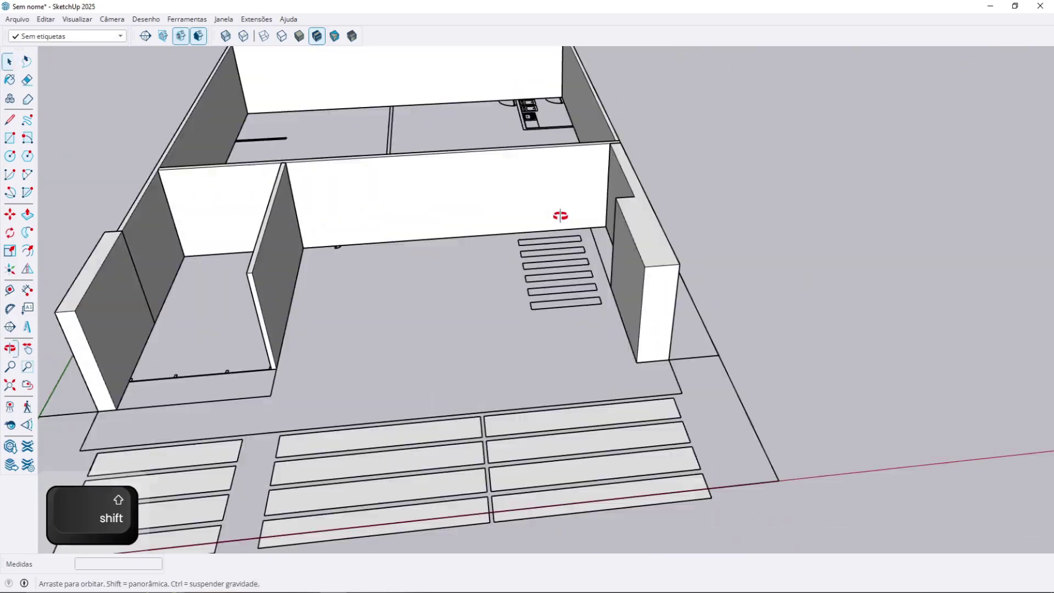
scroll(318, 322, up, 2)
shift+middle_drag(318, 322, 595, 263)
scroll(308, 204, up, 1)
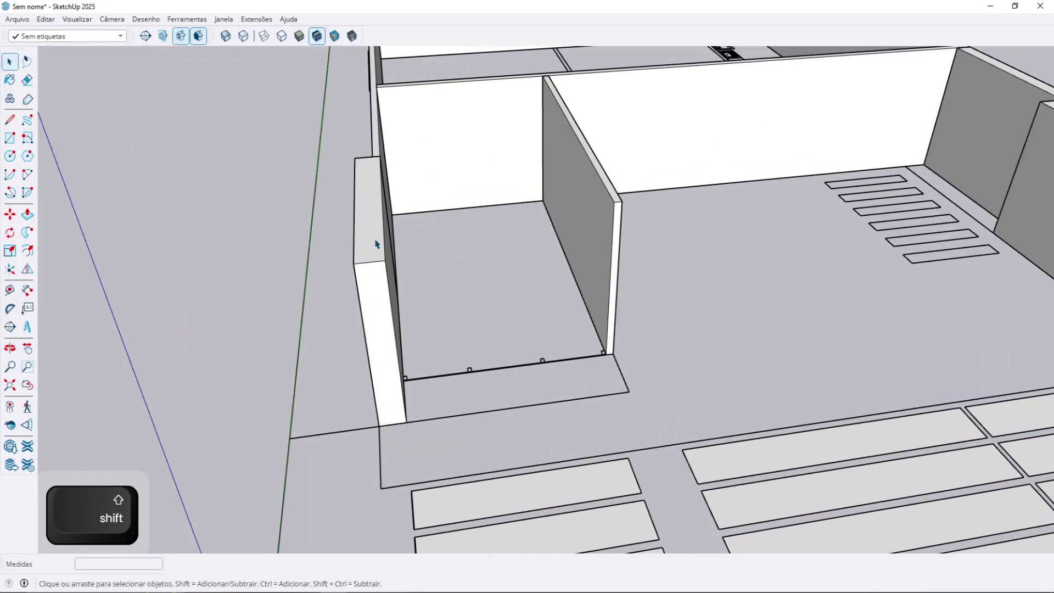
middle_drag(376, 244, 598, 373)
scroll(505, 282, up, 3)
middle_drag(499, 301, 528, 354)
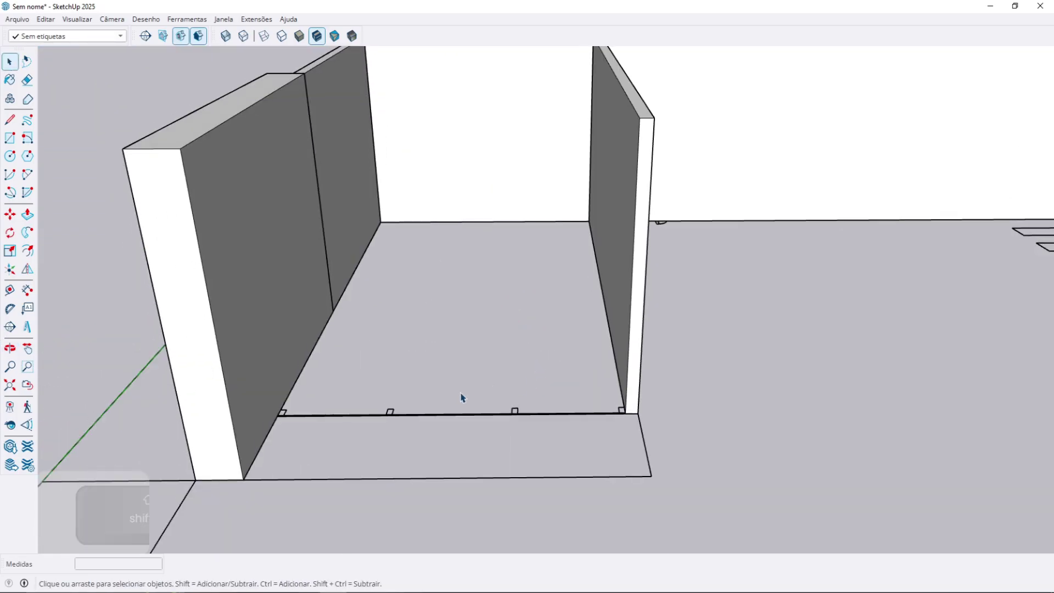
scroll(577, 399, down, 2)
middle_drag(580, 402, 614, 458)
shift+middle_drag(669, 494, 480, 329)
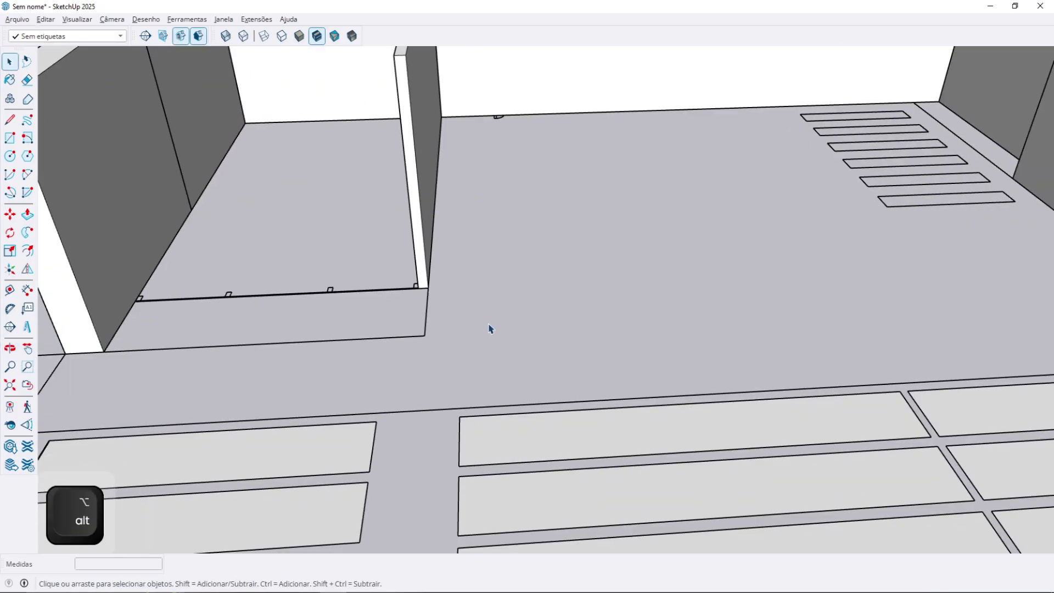
- Unhide all hidden geometry and hide only the upright section and elevation drawings again, keeping the floor surfaces shown
key(alt+u)
scroll(507, 330, down, 4)
shift+middle_drag(547, 261, 719, 243)
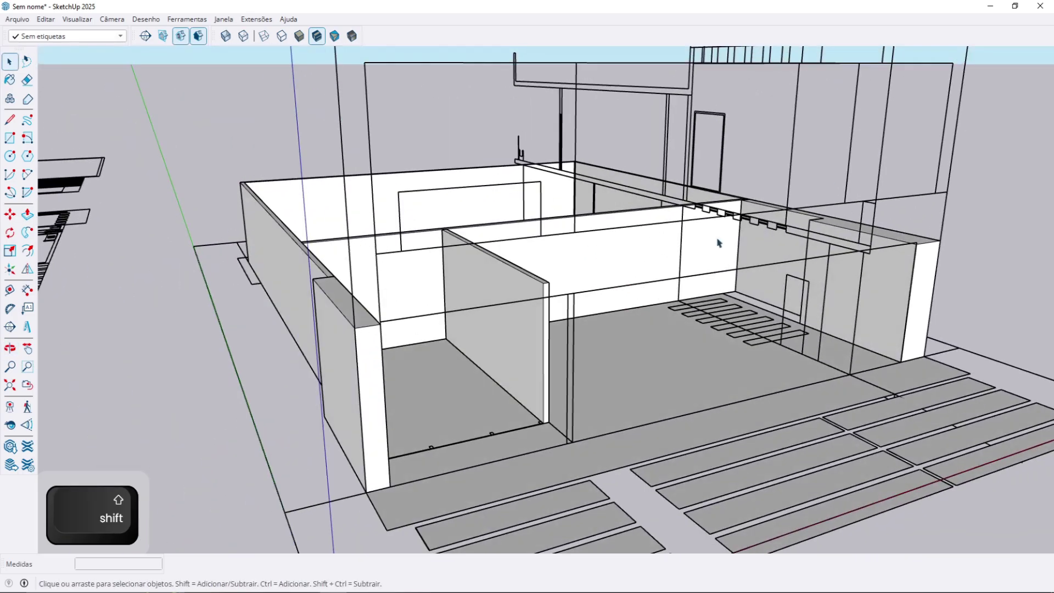
key(alt+h)
middle_drag(203, 244, 99, 269)
click(254, 159)
key(alt+h)
key(alt+h)
middle_drag(255, 163, 504, 368)
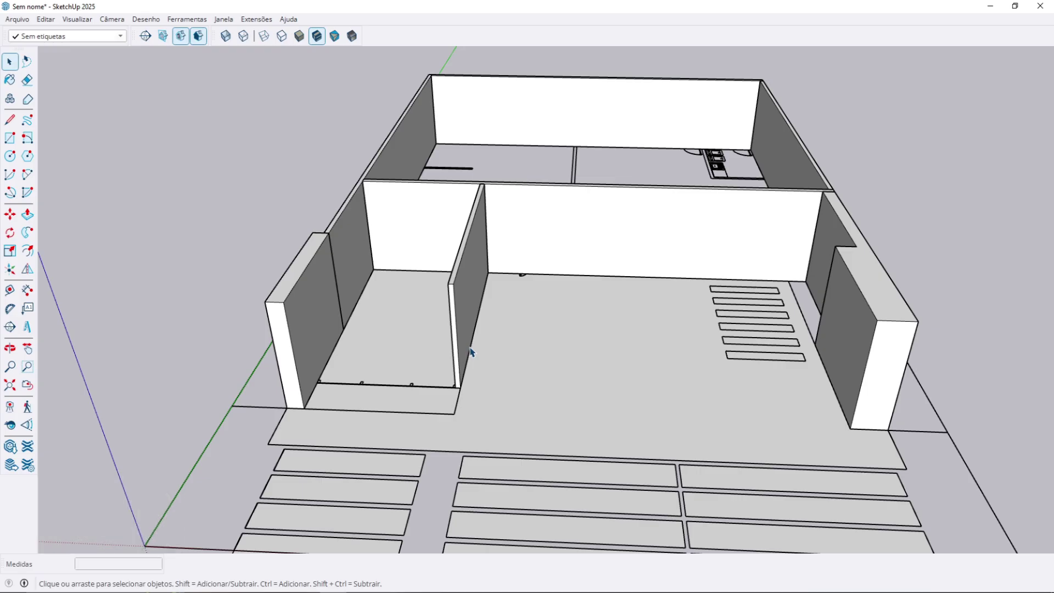
- Extrude the front ground-floor surface 10 cm with Push/Pull to form a slab
scroll(470, 351, up, 5)
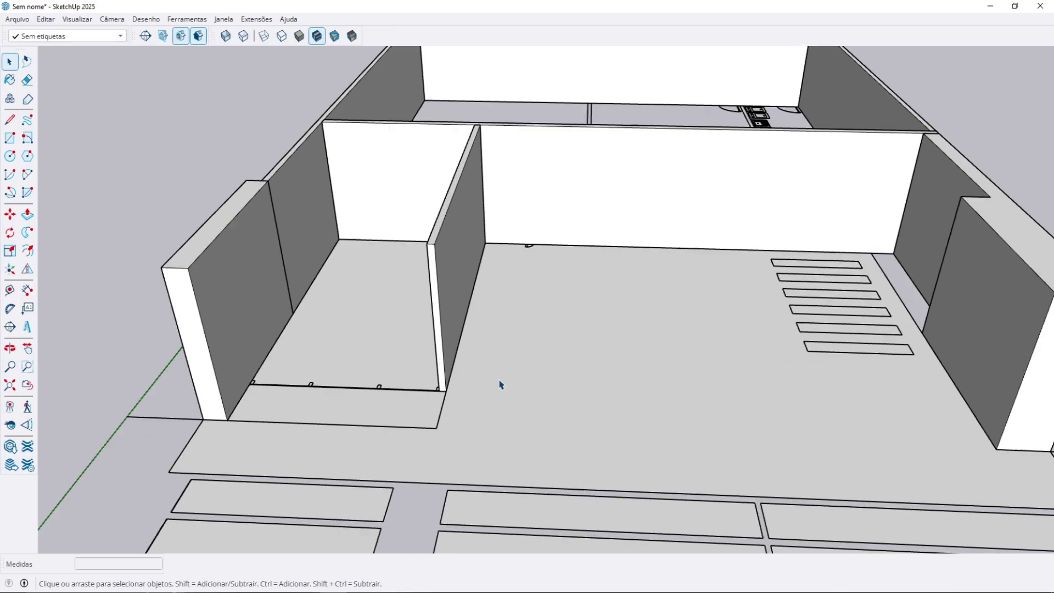
scroll(443, 476, up, 1)
key(p)
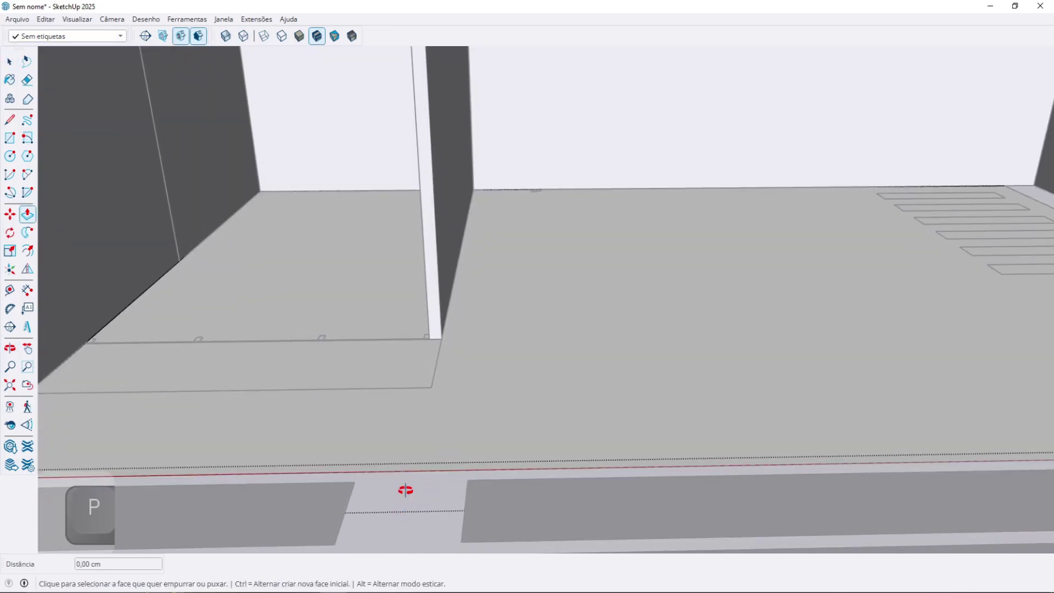
middle_drag(404, 491, 447, 419)
scroll(453, 386, up, 1)
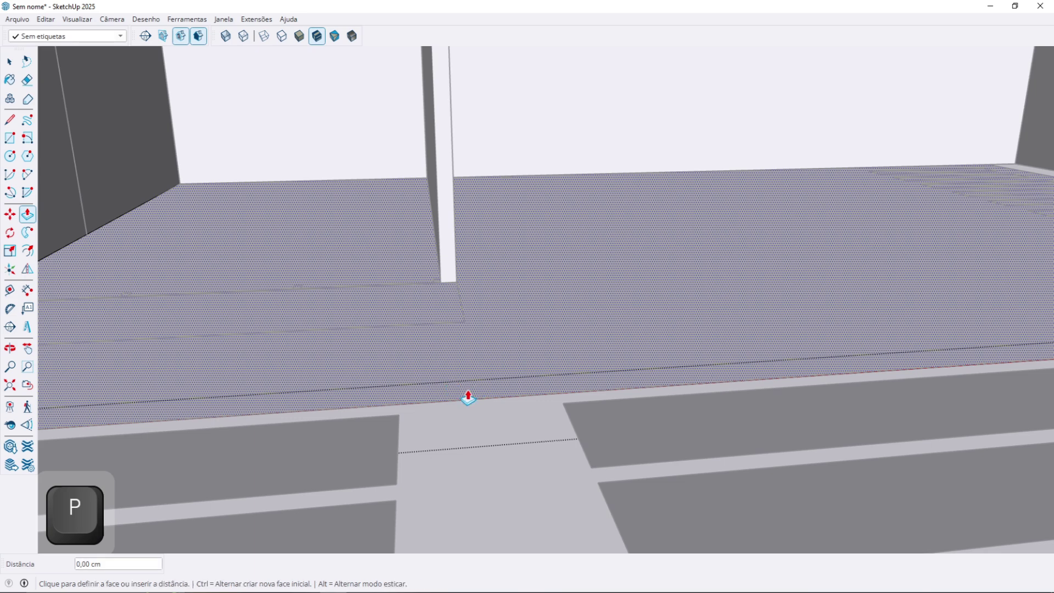
middle_drag(463, 409, 446, 486)
text(10)
key(Return)
scroll(439, 399, down, 3)
key(Escape)
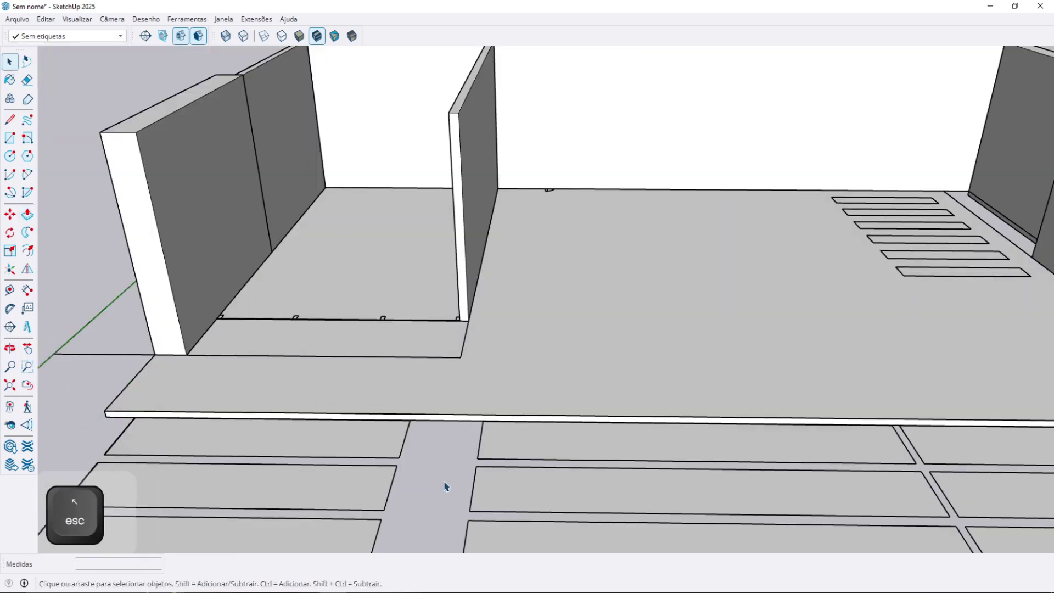
- Open one of the wide driveway stones in front of the entrance area and extrude its face 3 cm
middle_drag(429, 358, 127, 228)
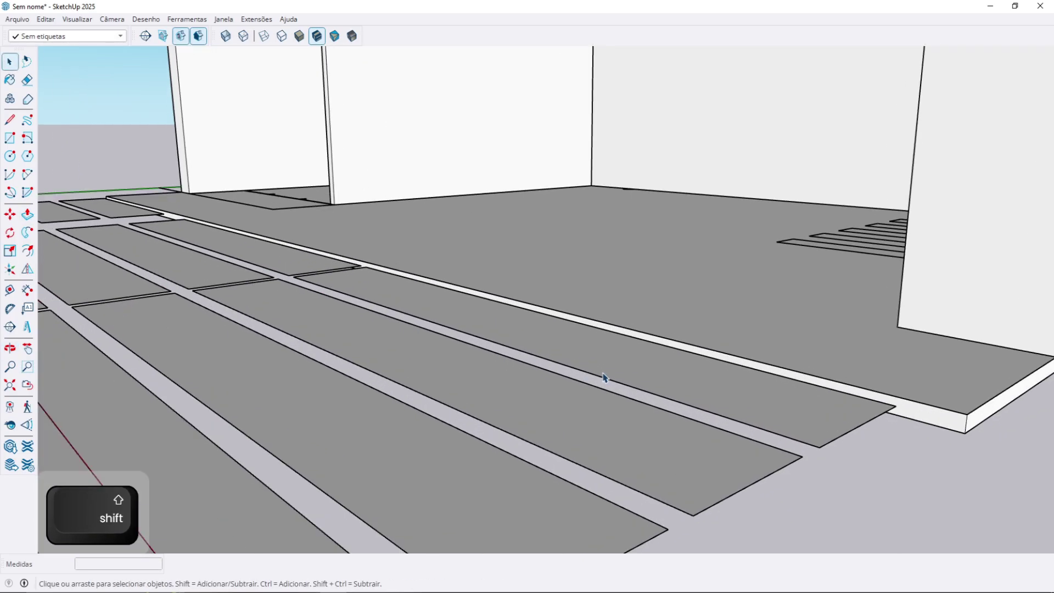
scroll(589, 366, up, 1)
double_click(589, 366)
middle_drag(589, 366, 565, 357)
key(p)
click(569, 358)
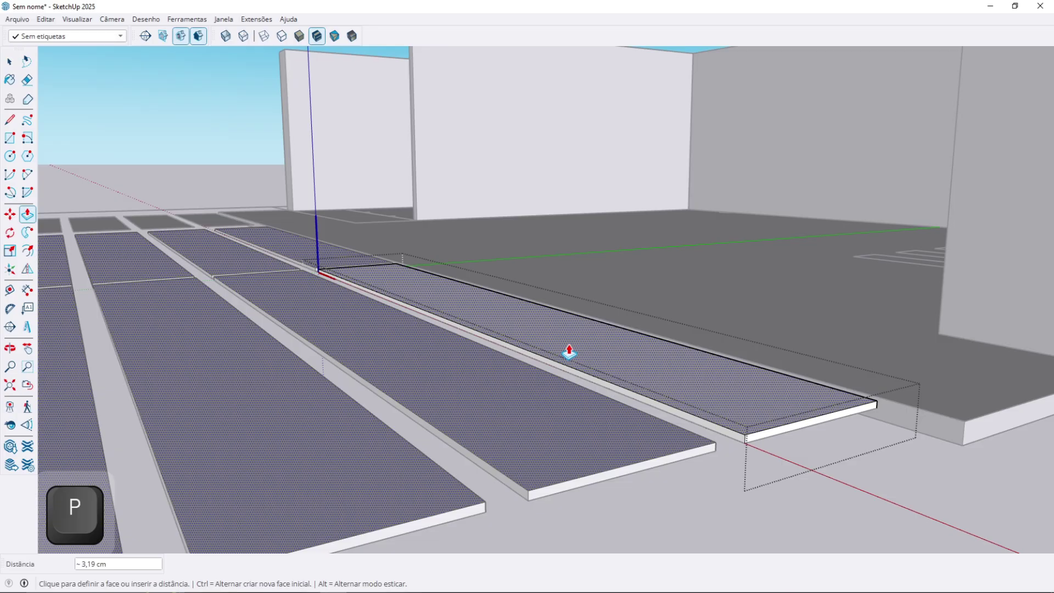
text(3)
key(Return)
middle_drag(567, 353, 492, 335)
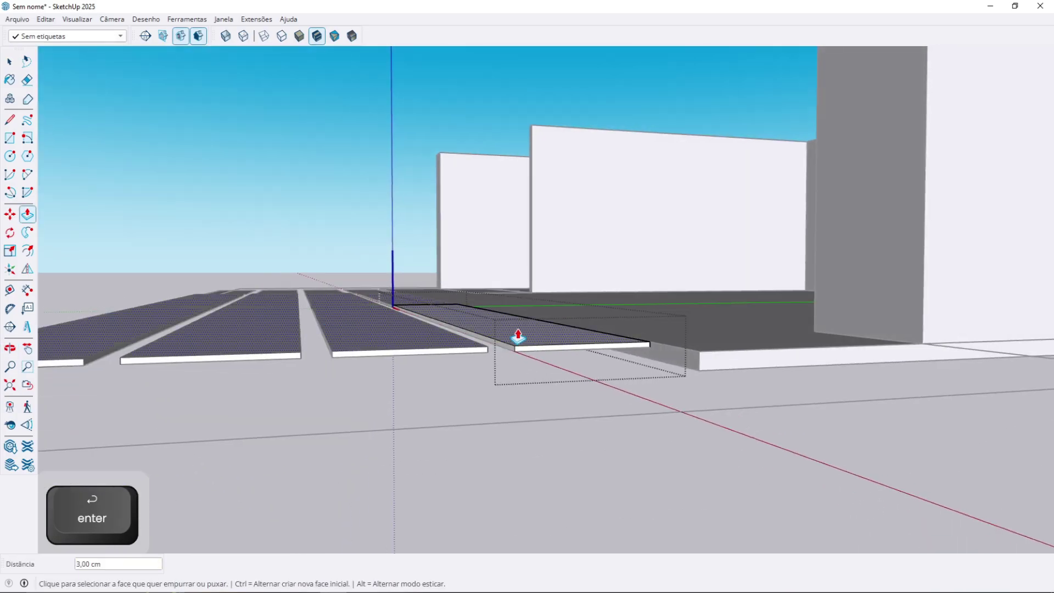
click(517, 335)
key(space)
middle_drag(495, 266, 593, 398)
key(Escape)
- Extrude the driveway stones in front of the narrow front room 3 cm with Push/Pull
scroll(327, 365, up, 3)
click(393, 358)
middle_drag(393, 357, 379, 315)
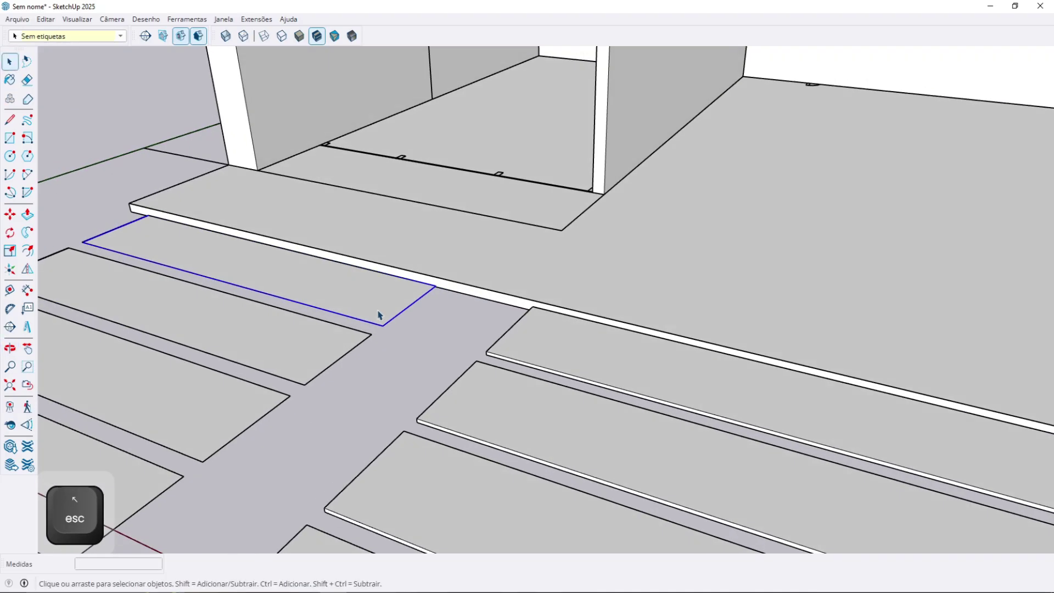
scroll(382, 312, up, 6)
key(p)
click(399, 325)
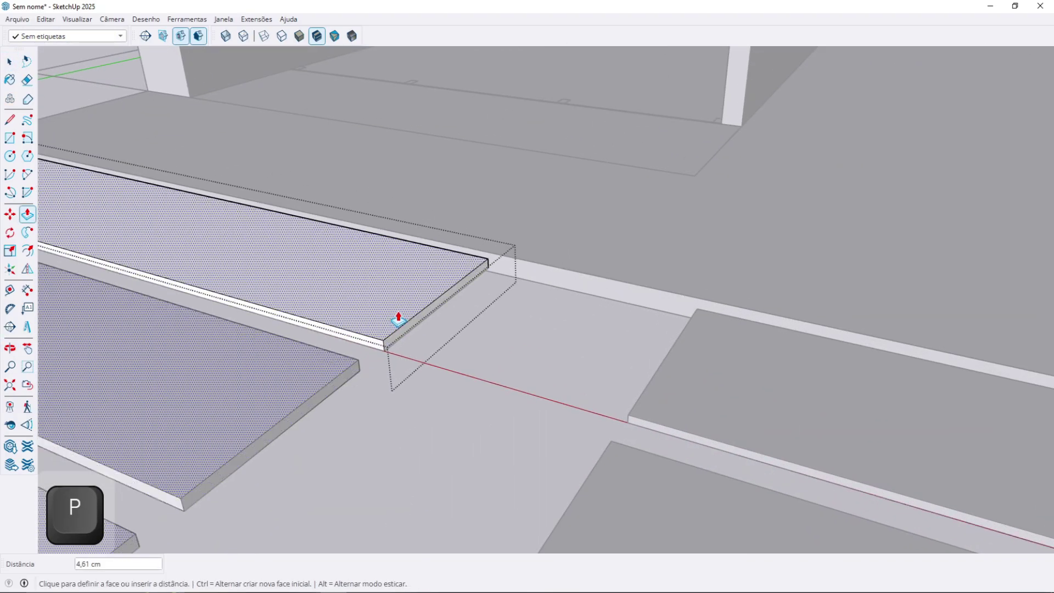
text(3)
key(Return)
key(space)
key(Escape)
scroll(426, 315, down, 2)
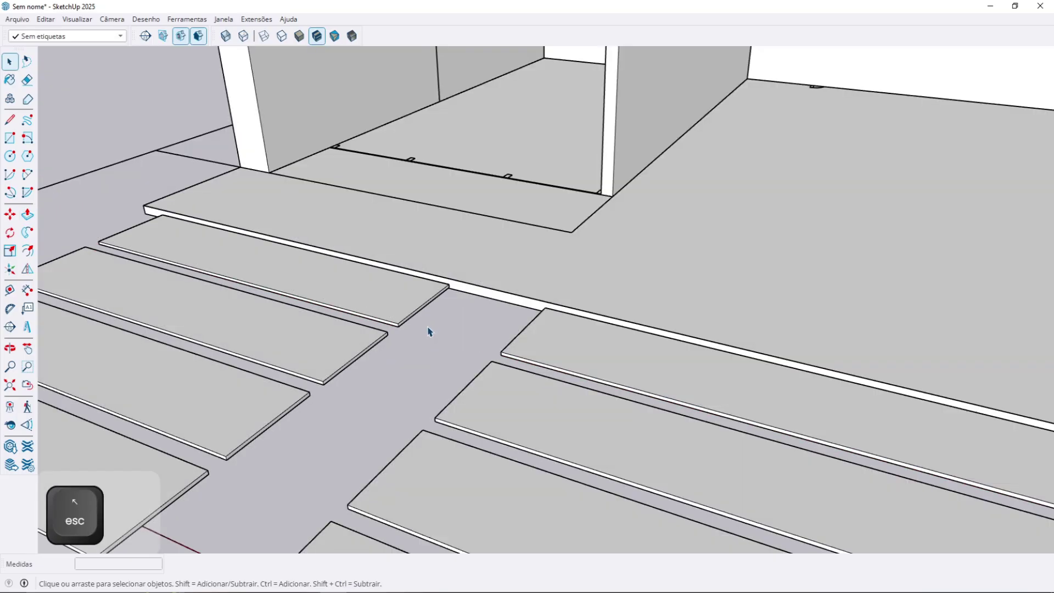
- Draw a rectangle about 62 cm wide over the empty strip between the slotted floor area and the side wall
middle_drag(429, 330, 675, 359)
middle_drag(554, 315, 491, 404)
scroll(588, 244, up, 4)
middle_drag(590, 247, 217, 223)
key(r)
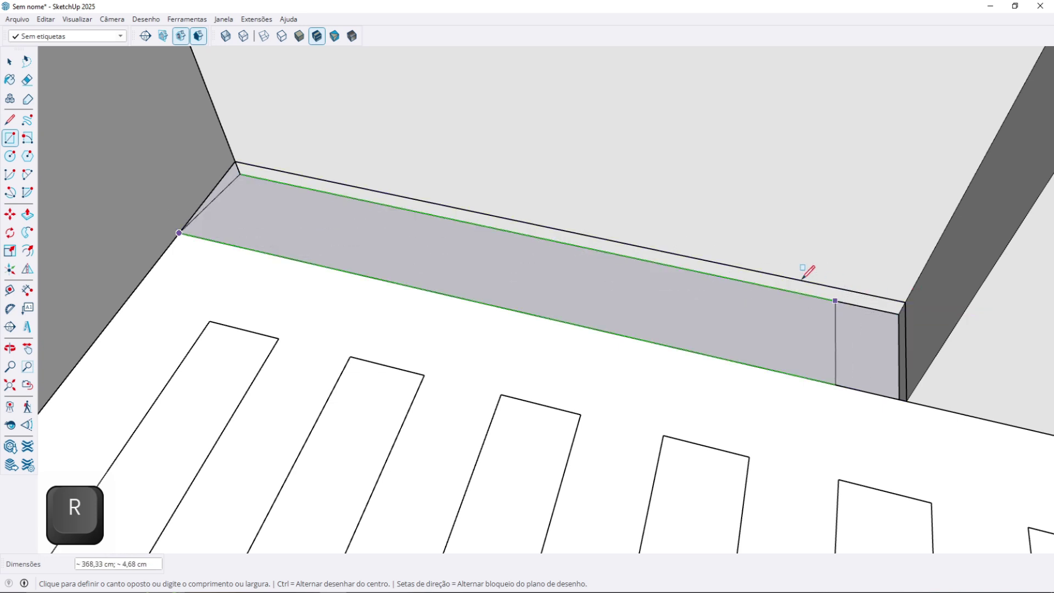
key(space)
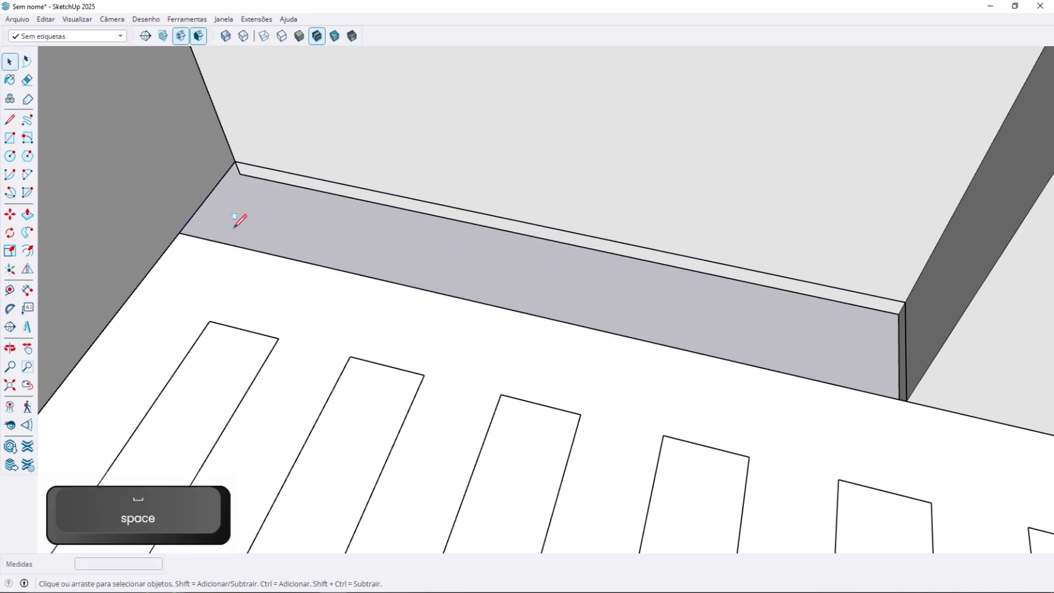
key(r)
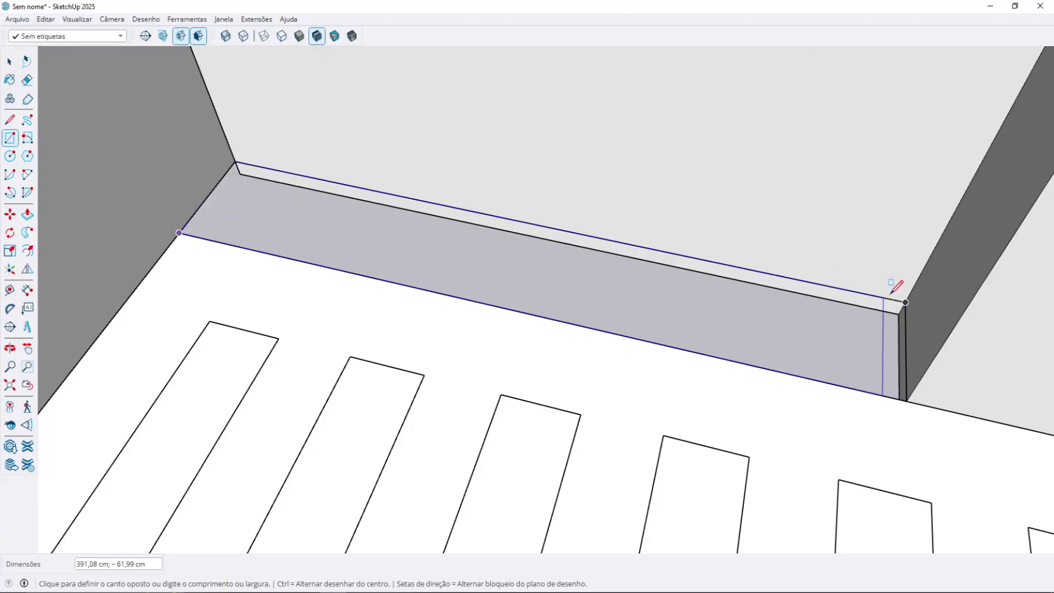
click(905, 302)
middle_drag(595, 281, 519, 282)
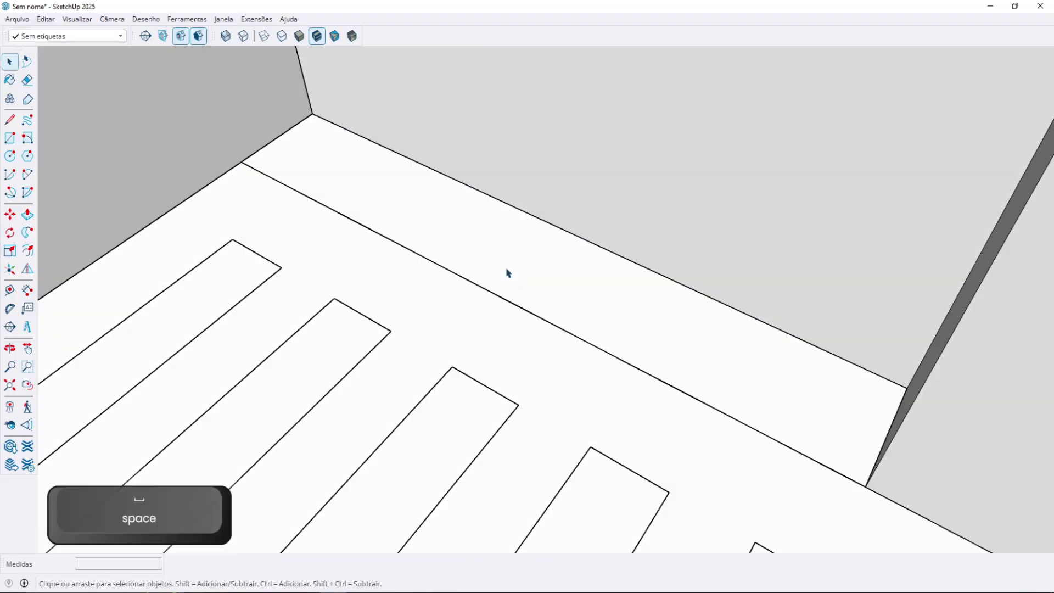
- Group the new strip face beside the side wall and extrude it 3 cm
click(531, 272)
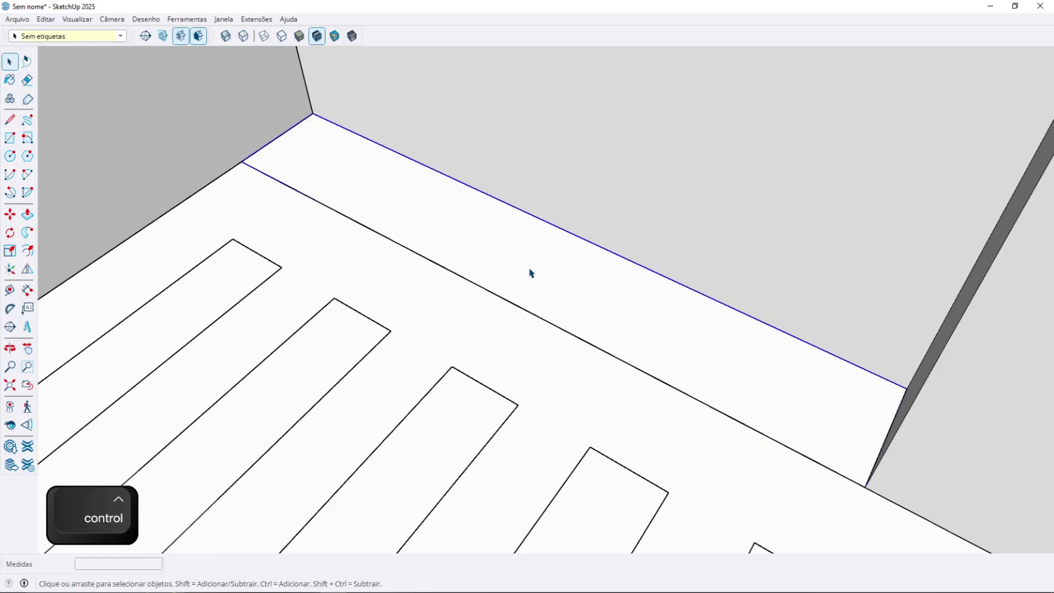
key(ctrl+g)
key(p)
key(Return)
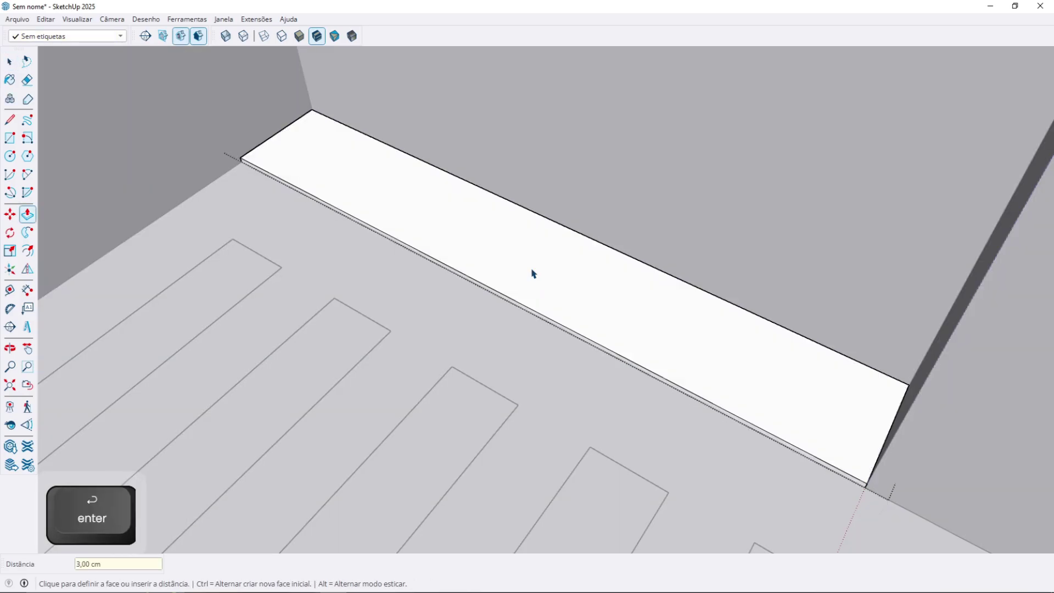
key(Escape)
- Lower the grouped floor strip beside the side wall 13 cm along the vertical axis
middle_drag(537, 276, 542, 237)
key(m)
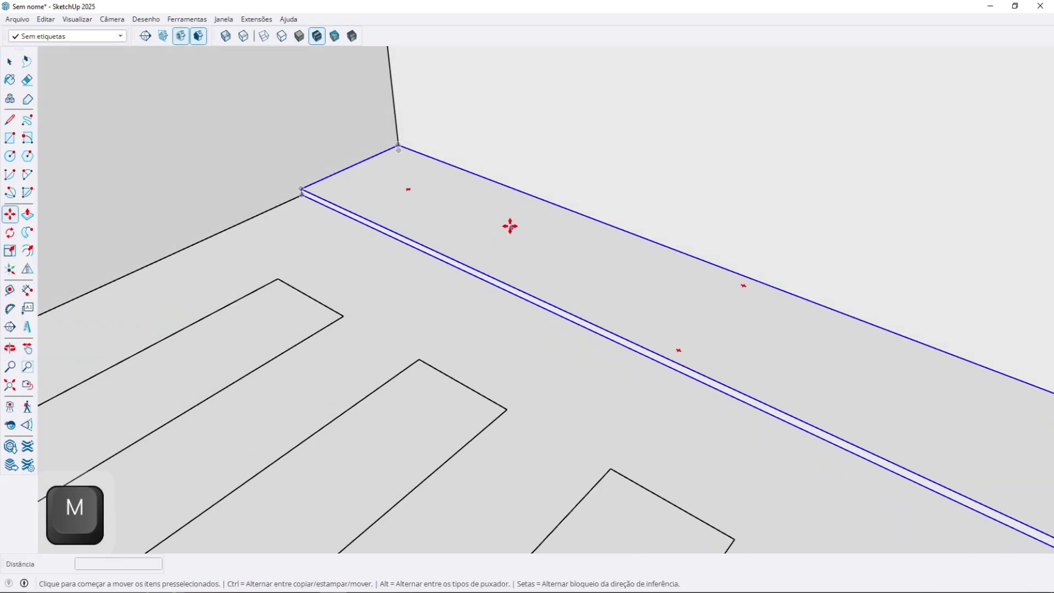
click(519, 192)
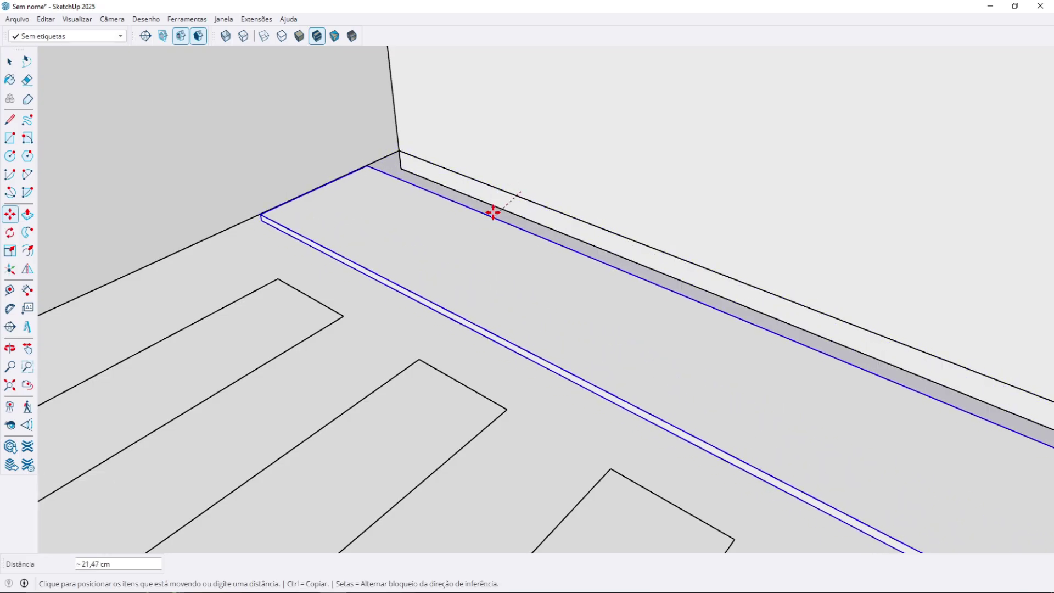
key(Up)
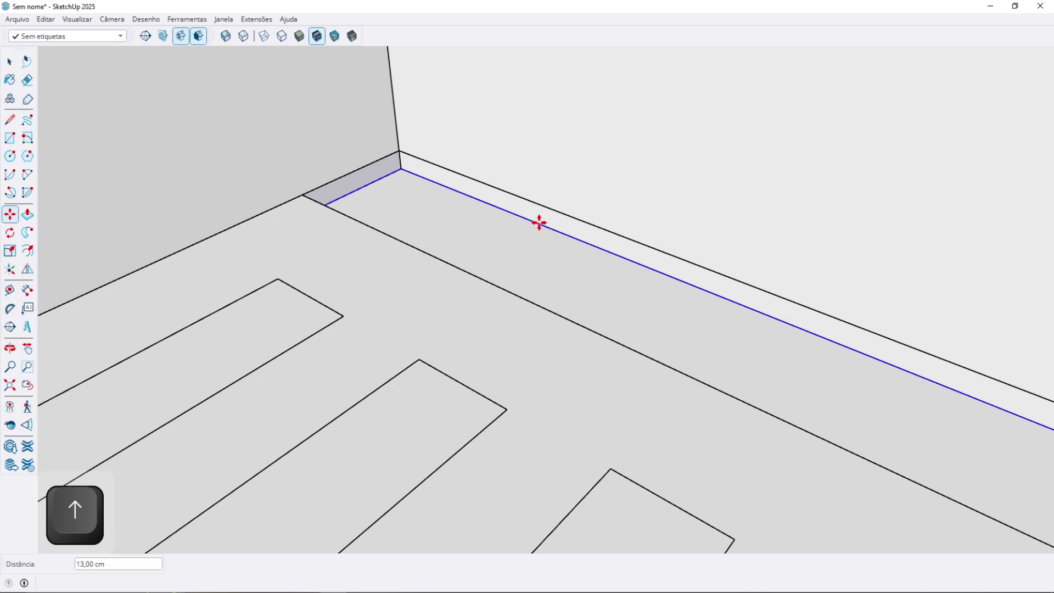
middle_drag(513, 246, 357, 264)
scroll(463, 243, down, 2)
key(space)
scroll(464, 245, down, 7)
click(818, 289)
- Draw a vertical 415 × 340 cm rectangle across the room's open front, from the marked floor line to the side wall's upper corner
scroll(768, 291, down, 1)
middle_drag(719, 291, 636, 295)
scroll(636, 296, up, 10)
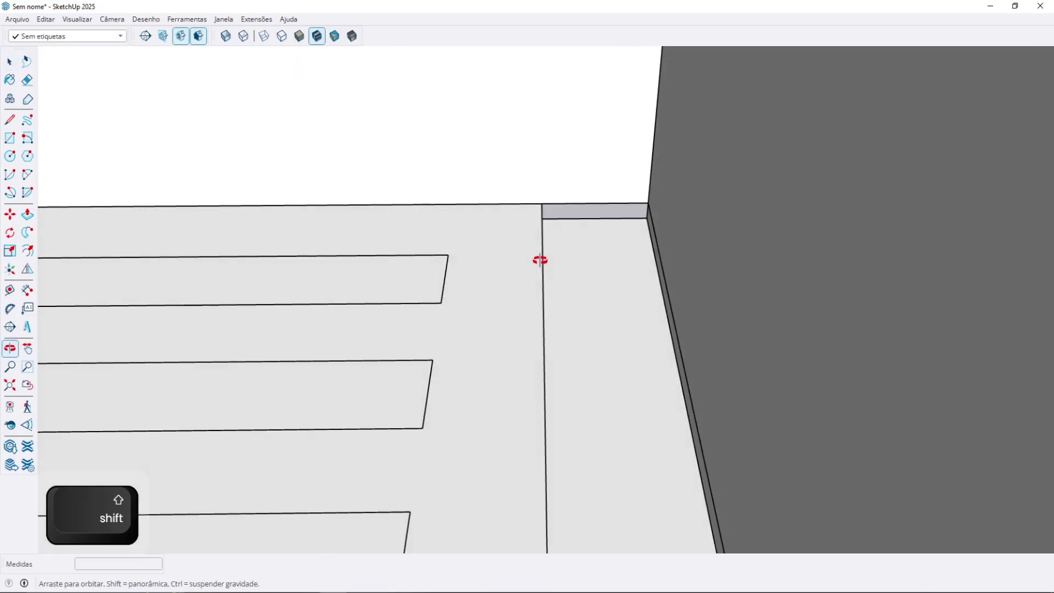
middle_drag(540, 260, 685, 271)
scroll(675, 270, down, 9)
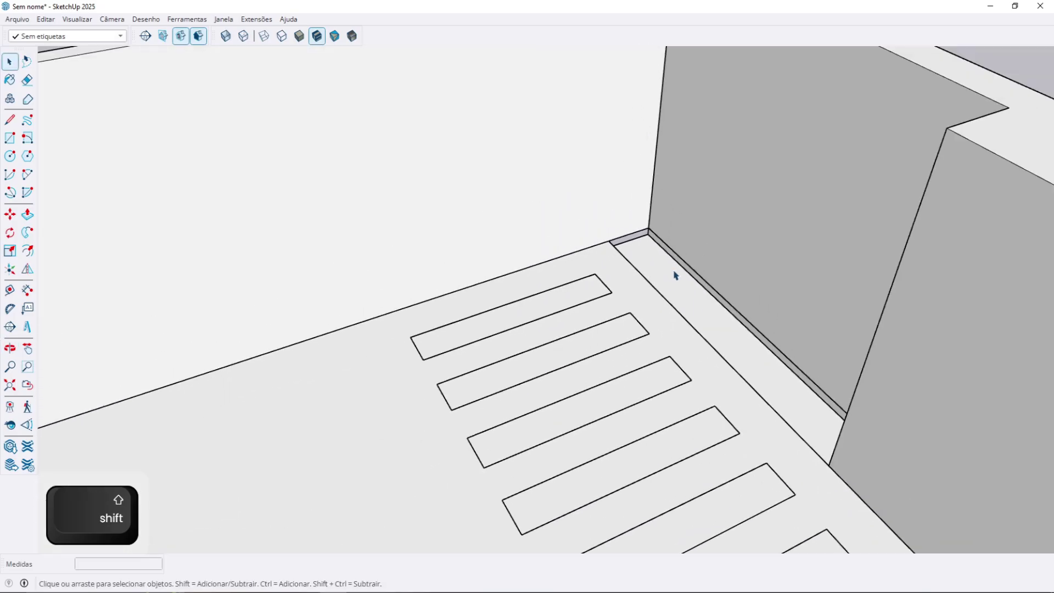
middle_drag(606, 257, 564, 308)
scroll(423, 376, up, 8)
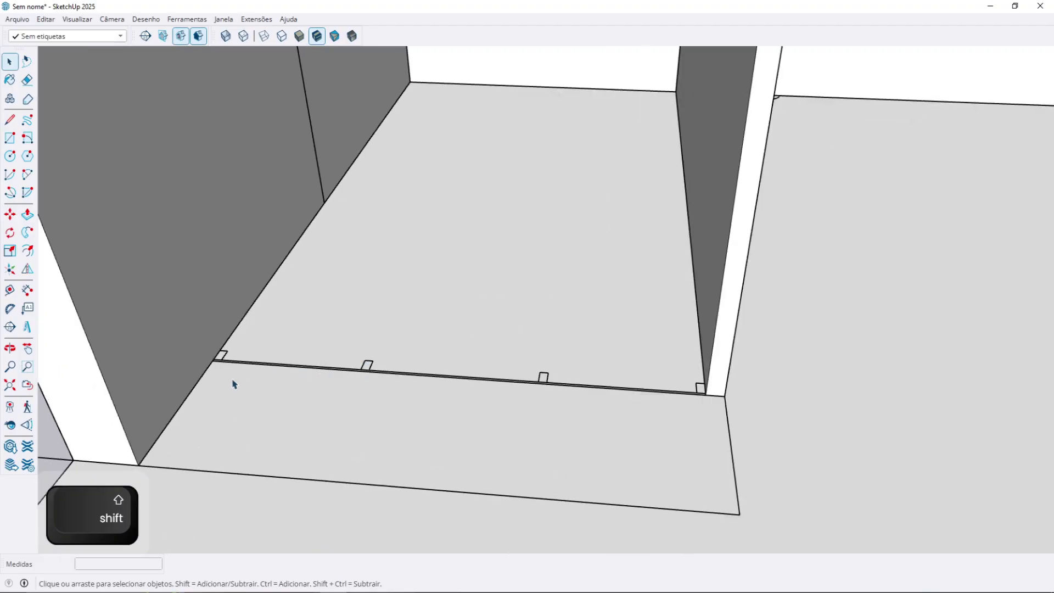
scroll(221, 366, up, 5)
middle_drag(257, 382, 275, 392)
scroll(275, 392, down, 7)
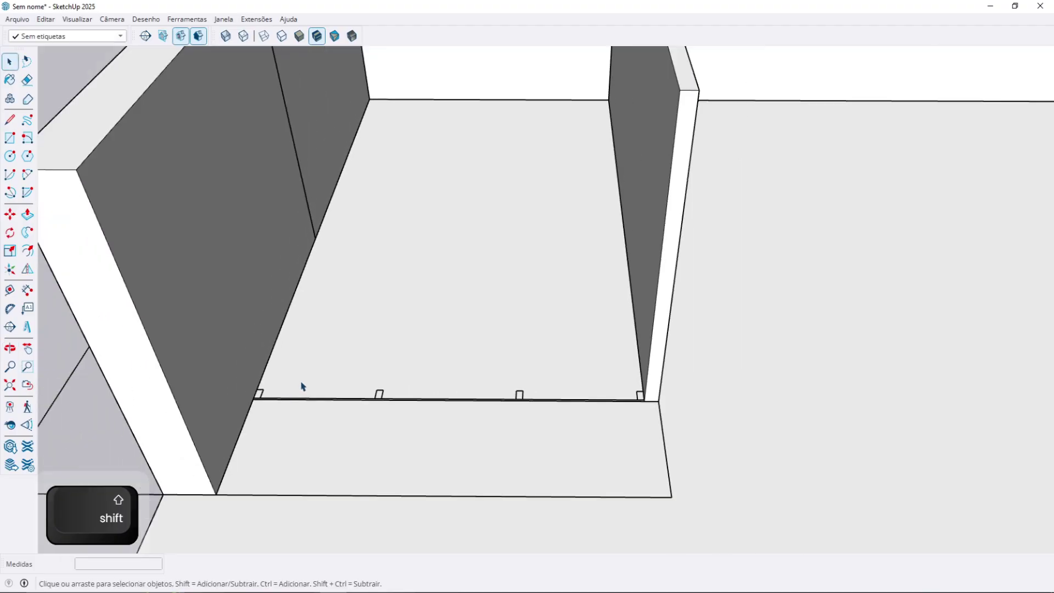
scroll(302, 386, up, 8)
key(r)
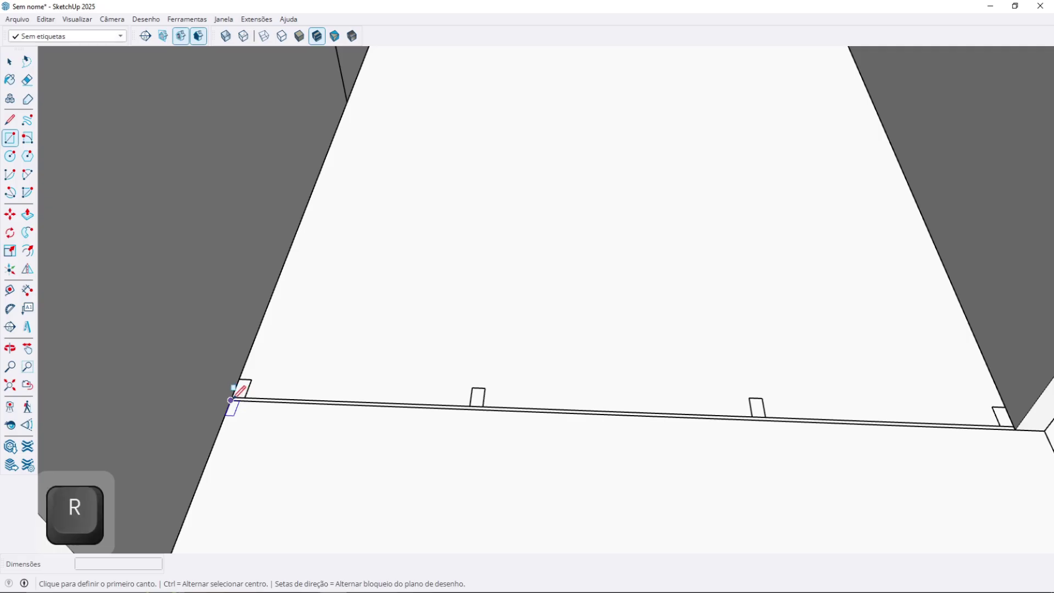
middle_drag(235, 386, 259, 412)
click(214, 405)
scroll(329, 395, down, 5)
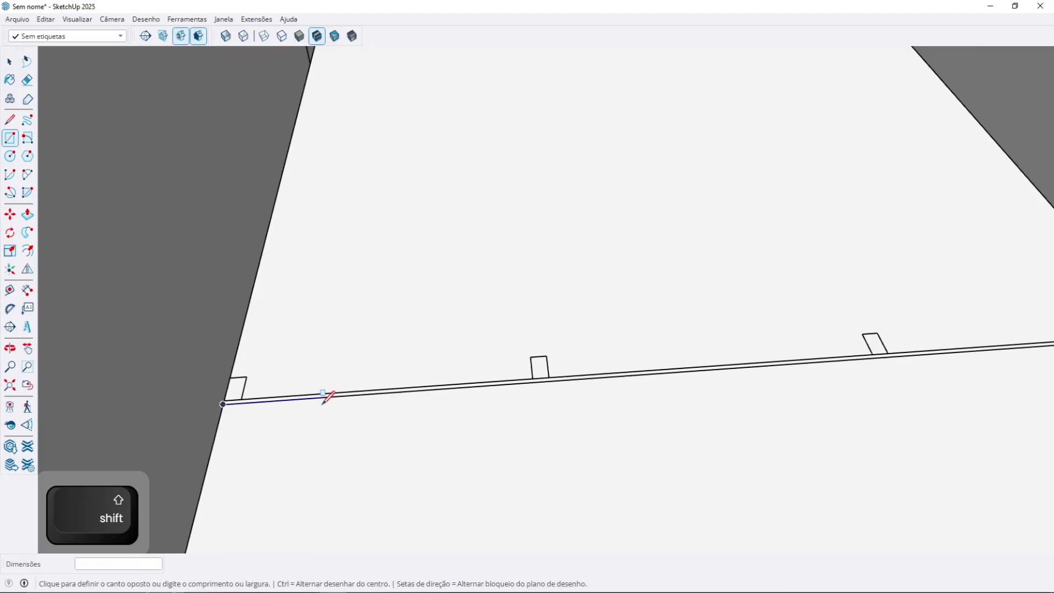
mouse_move(405, 384)
shift+middle_down()
mouse_move(494, 452)
mouse_move(472, 378)
mouse_move(509, 442)
shift+middle_up()
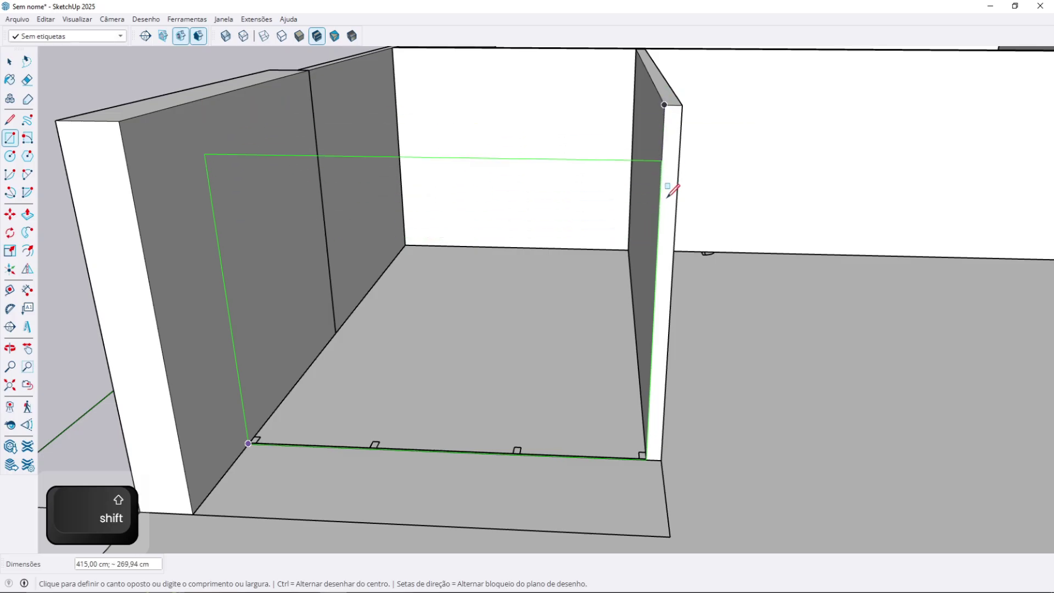
click(661, 106)
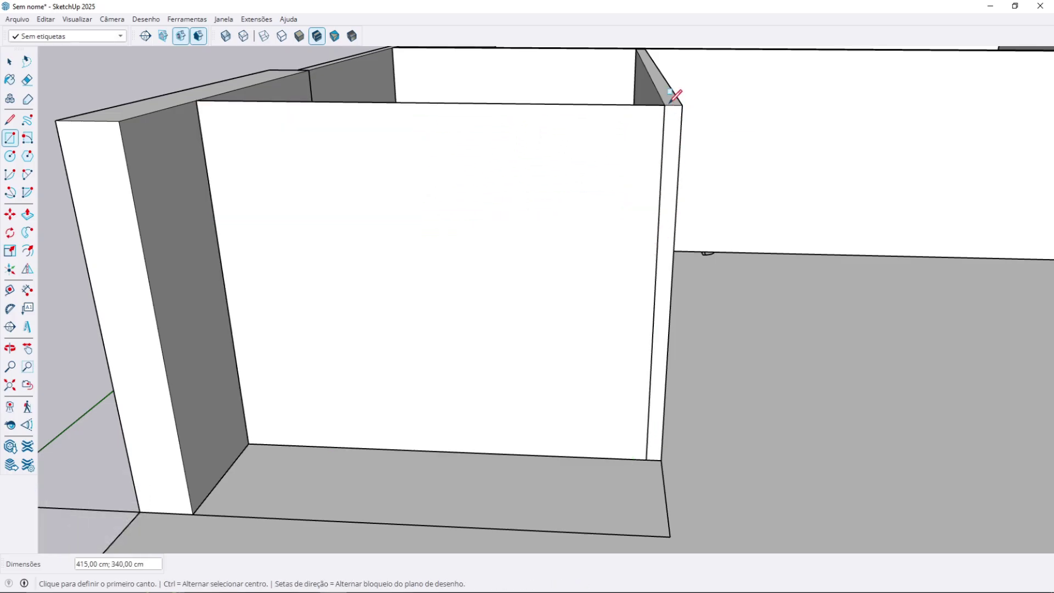
- Group the new vertical face across the room opening and open the group for editing
middle_drag(507, 268, 459, 414)
key(space)
click(525, 323)
key(ctrl+g)
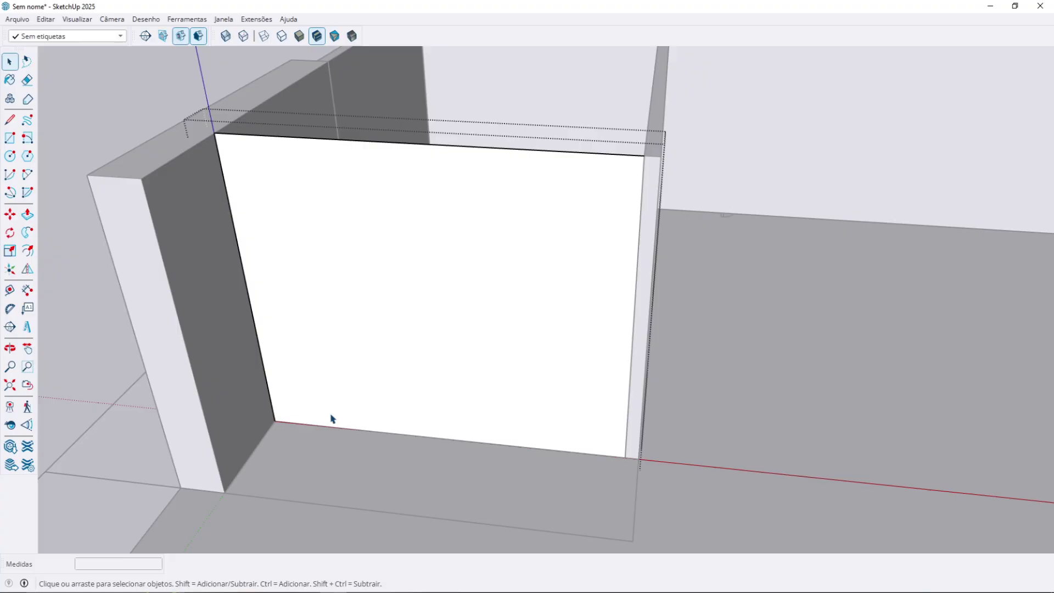
- Try to offset the opening face's outline 5 cm inward
key(f)
click(322, 426)
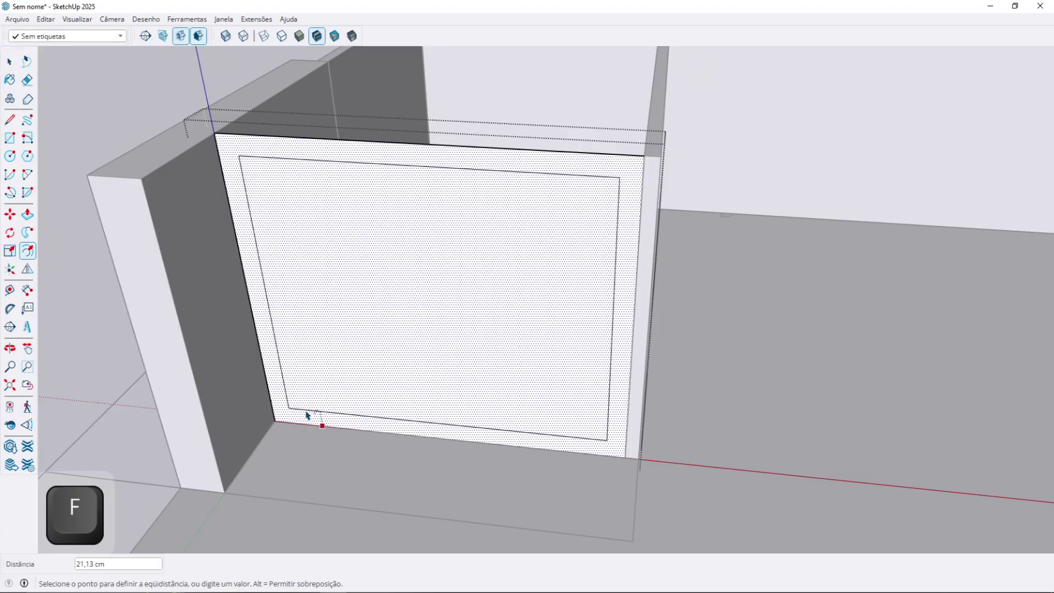
text(5)
key(Return)
key(space)
click(323, 384)
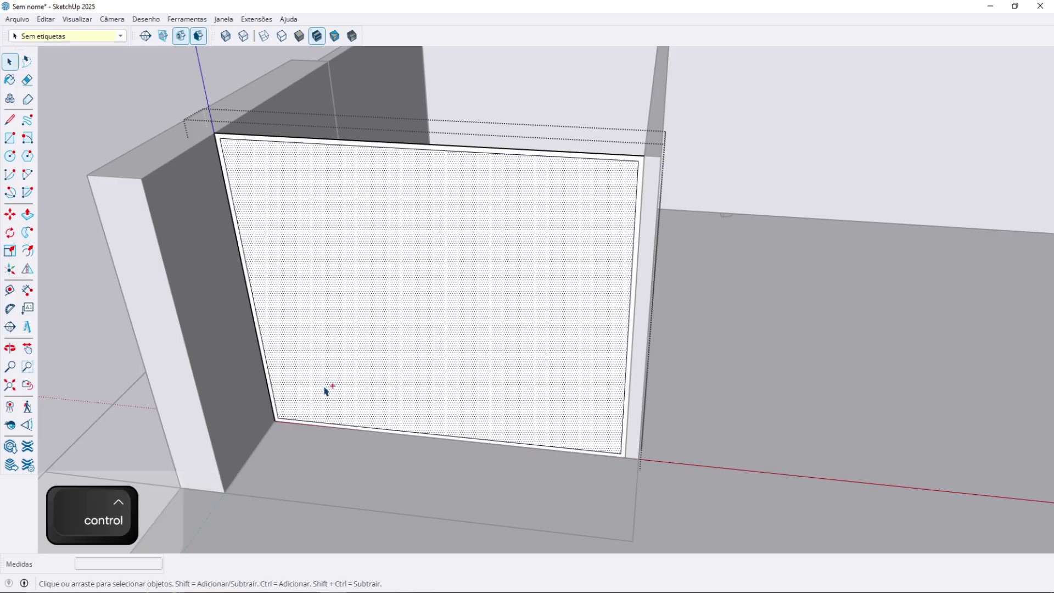
key(ctrl+z)
- Offset the outline of the opening face 8 cm inward to form a frame border
text(f)
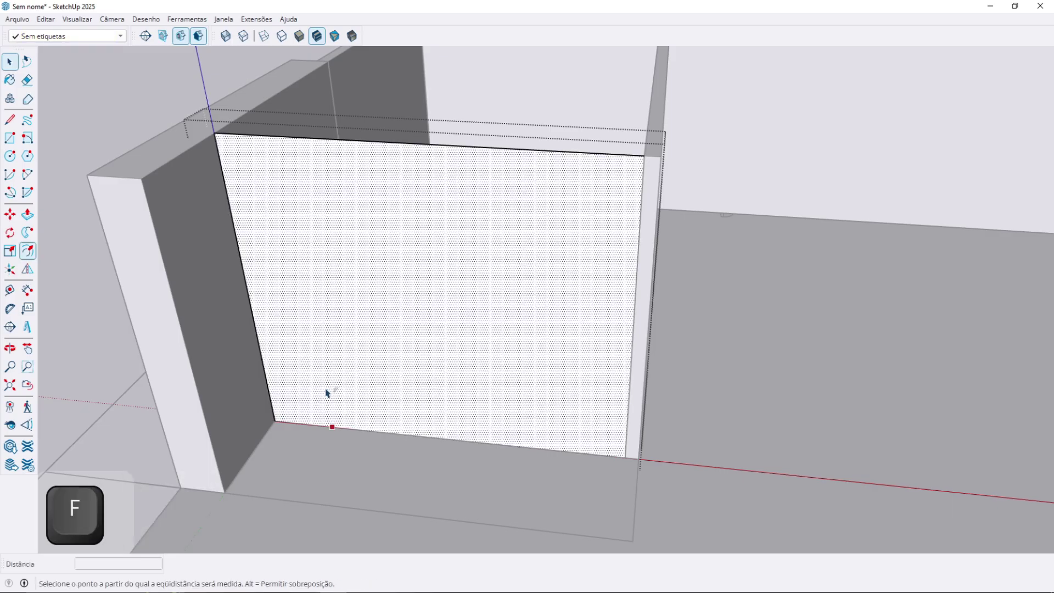
text(8)
key(Return)
key(space)
scroll(322, 401, up, 3)
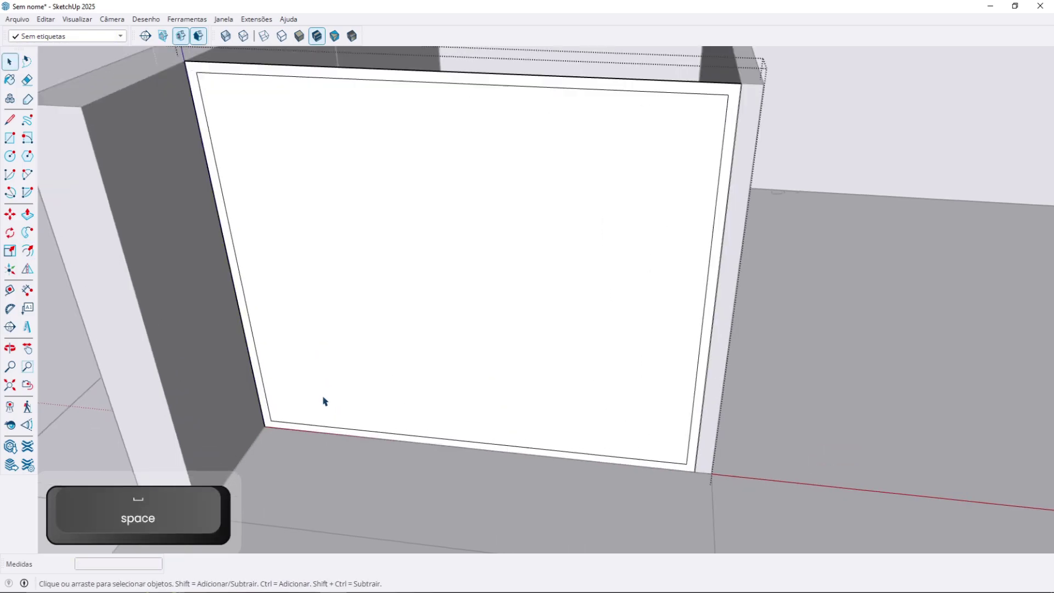
- Cut the inner face out of the frame group, keeping it on the clipboard
click(316, 338)
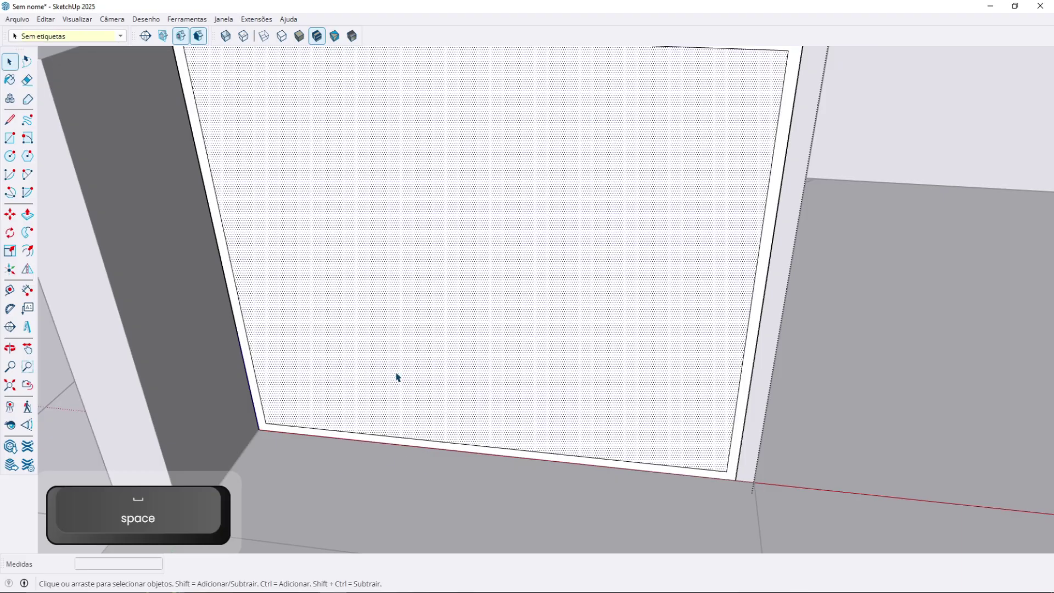
mouse_move(383, 378)
middle_down()
mouse_move(355, 390)
mouse_move(376, 370)
middle_up()
key(ctrl+c)
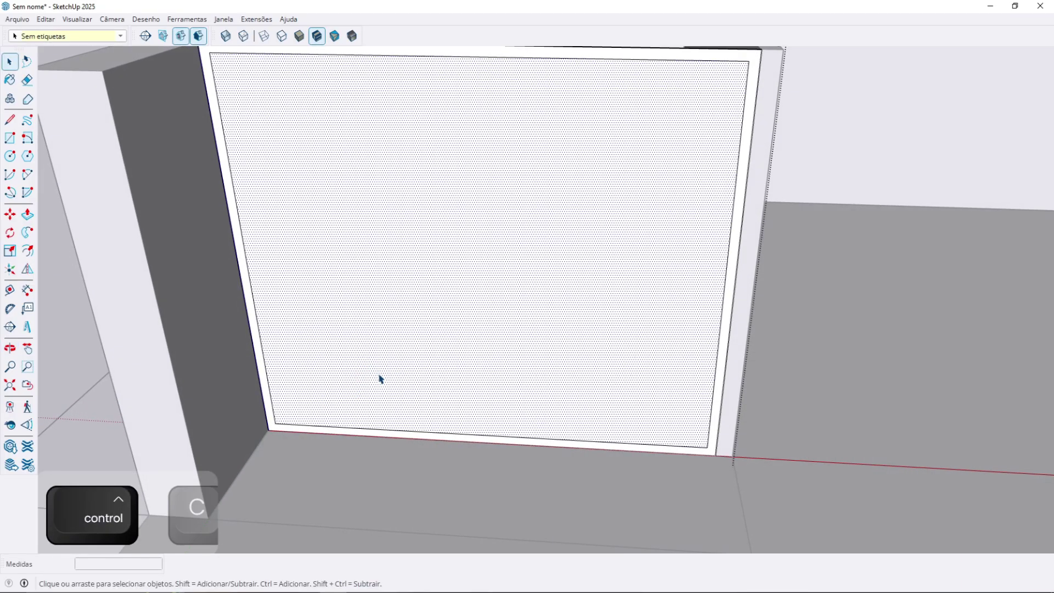
key(ctrl+x)
scroll(378, 430, down, 1)
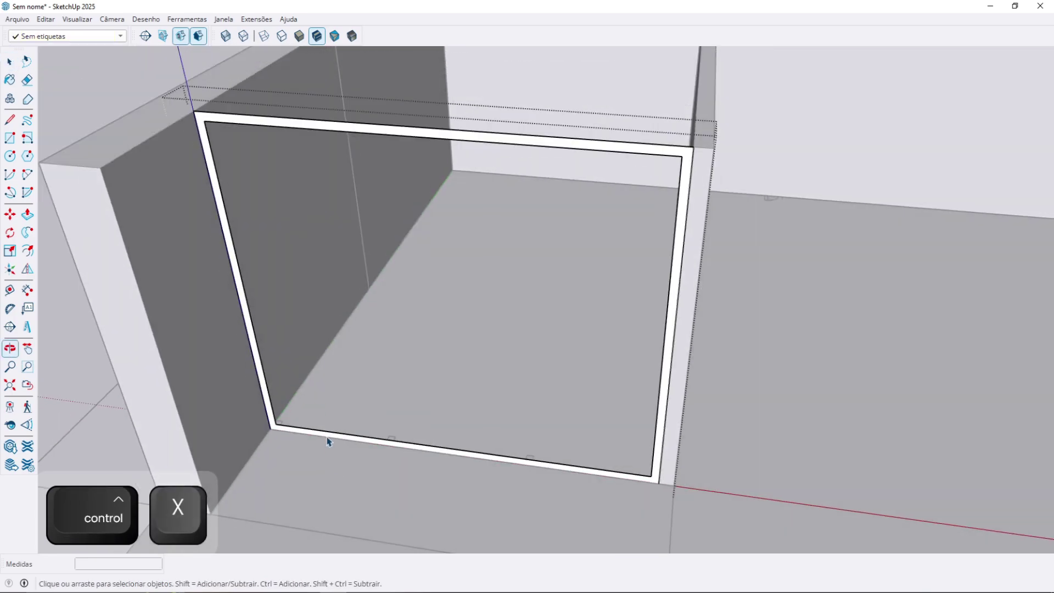
- Extrude the remaining frame border 14 cm toward the room's interior and close the group
scroll(327, 437, up, 5)
key(p)
click(305, 439)
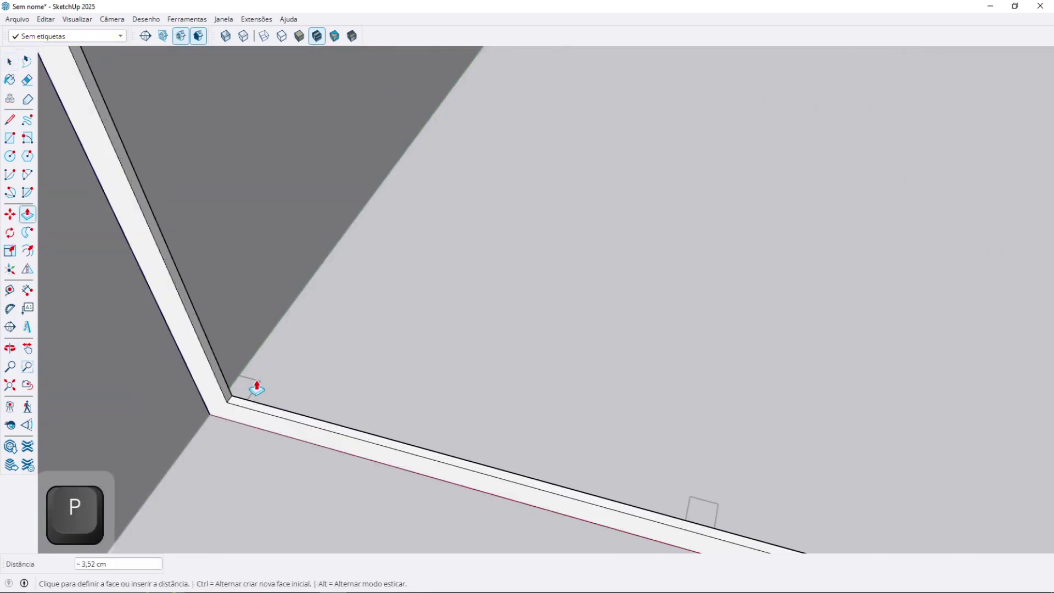
click(261, 387)
scroll(305, 417, down, 8)
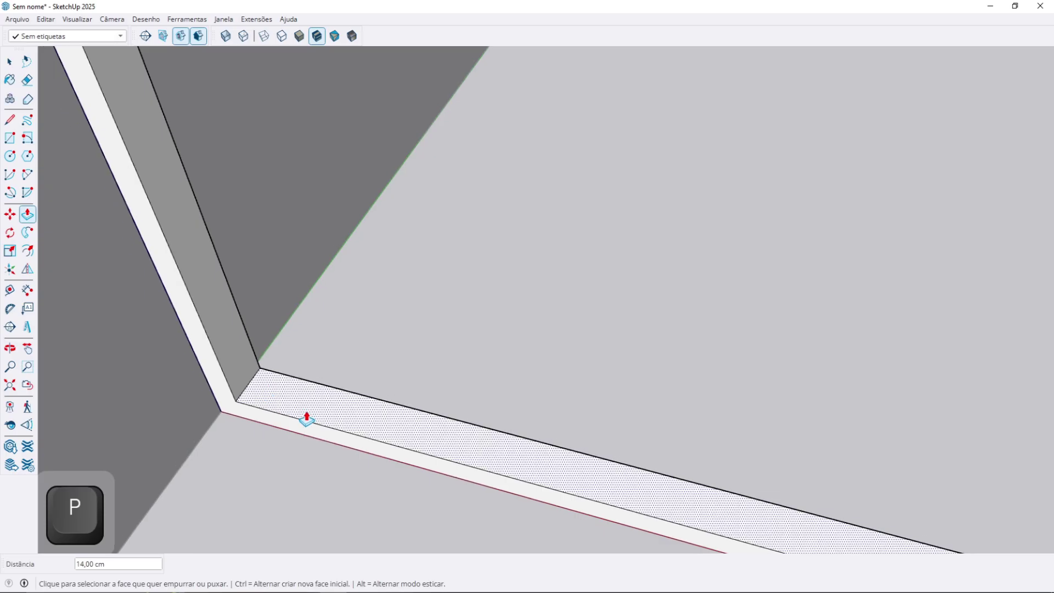
key(space)
key(Escape)
- Paste the cut inner face in place inside the frame and make it a separate group
mouse_move(490, 416)
middle_down()
mouse_move(482, 404)
mouse_move(611, 383)
mouse_move(525, 388)
mouse_move(503, 431)
middle_up()
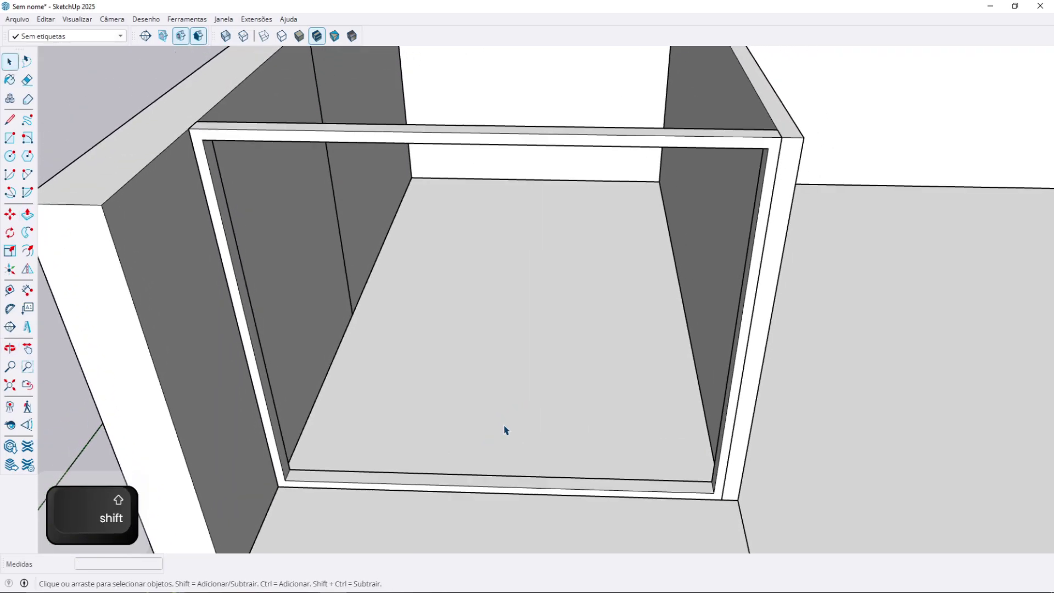
ctrl+click(480, 452)
middle_drag(256, 216, 336, 109)
middle_drag(376, 309, 316, 412)
scroll(316, 412, up, 3)
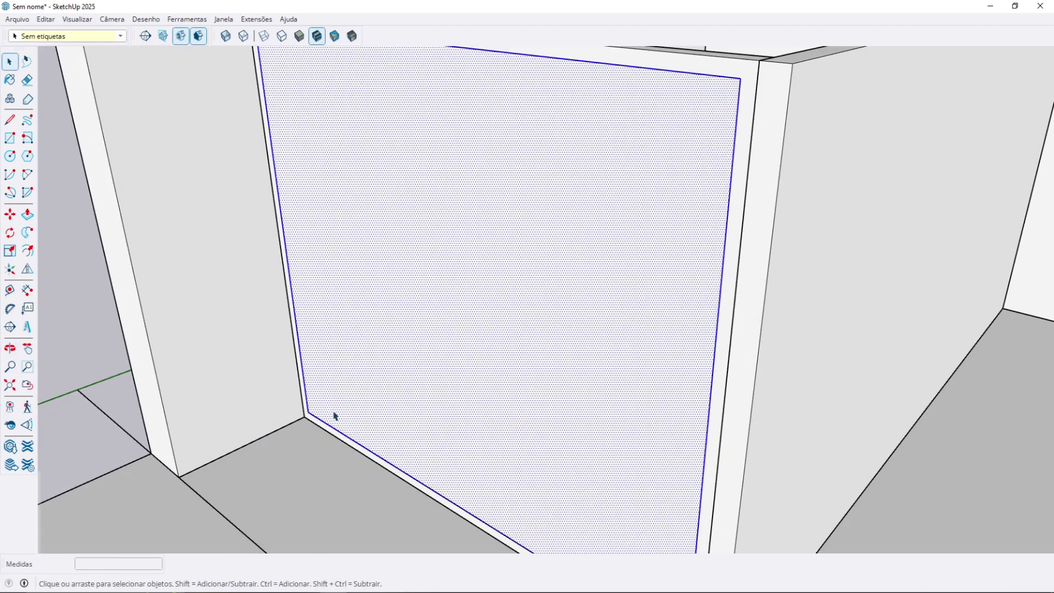
scroll(319, 421, up, 3)
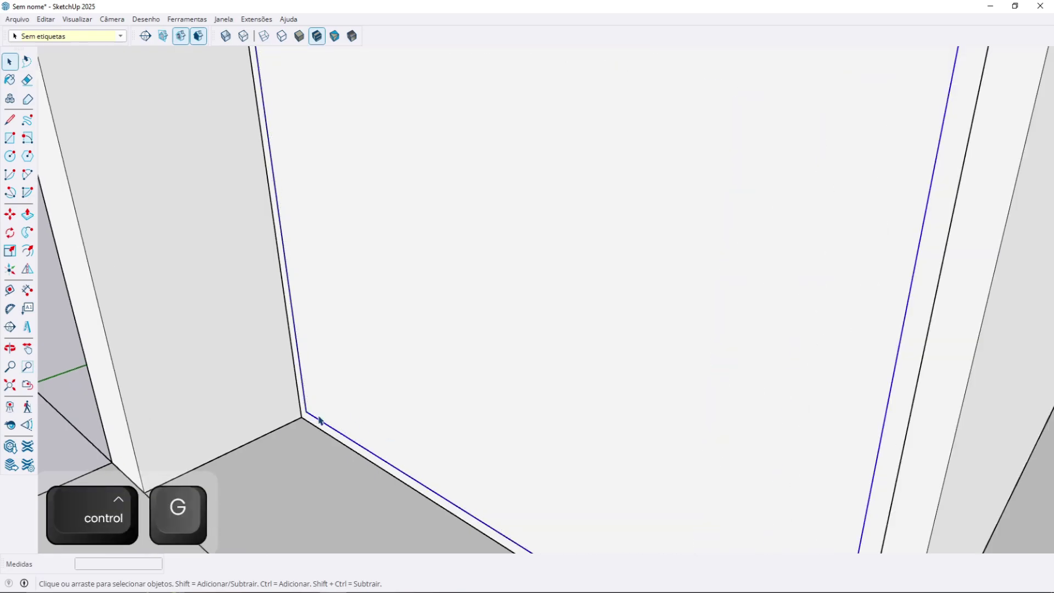
- Move the grouped panel 7 cm inward from the frame's corner to the midpoint of its depth
key(m)
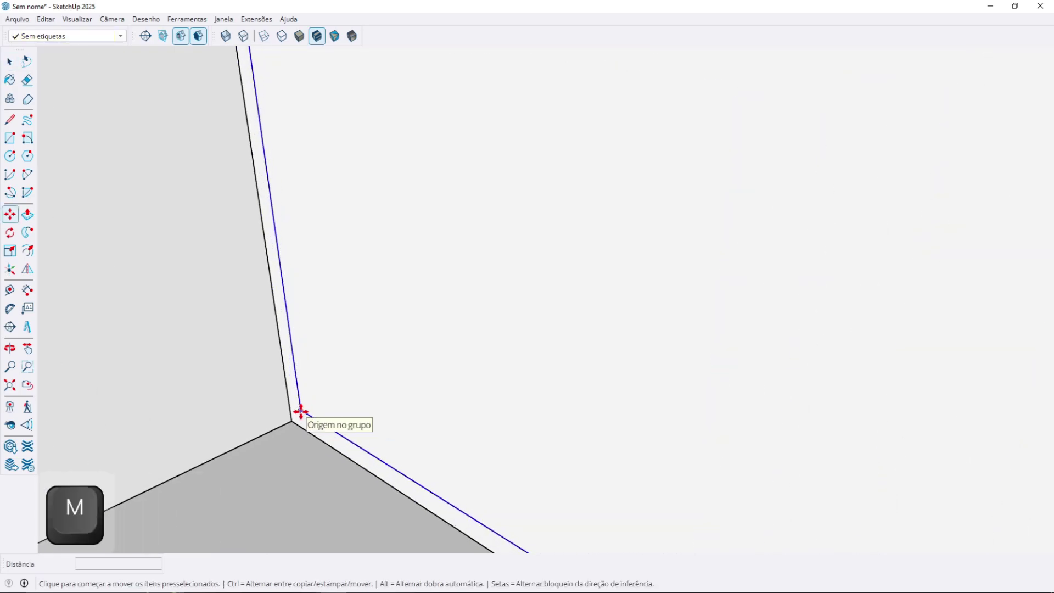
scroll(301, 419, up, 2)
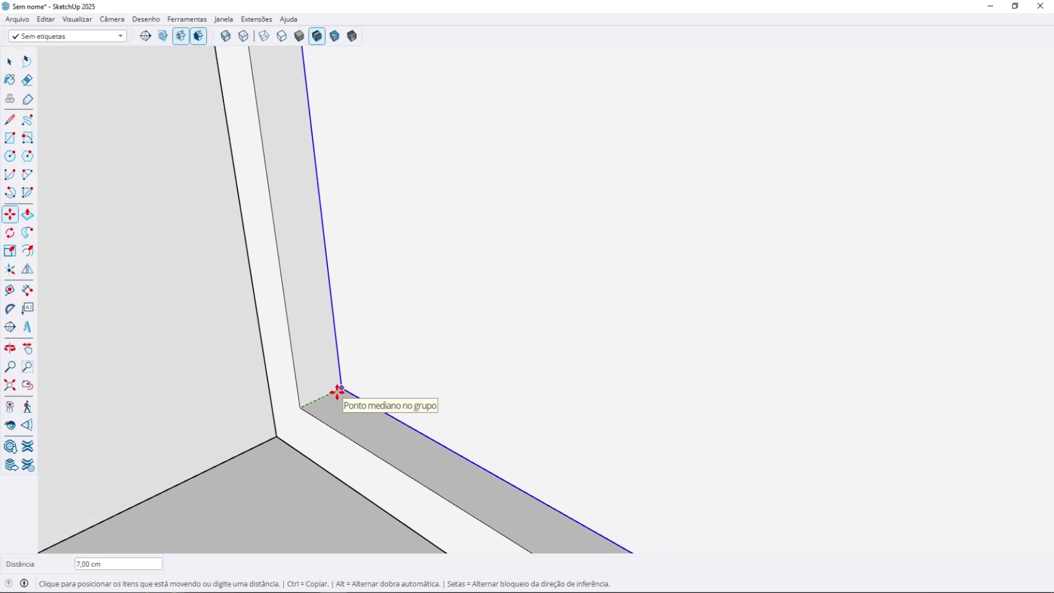
key(space)
scroll(339, 394, down, 3)
middle_drag(340, 397, 394, 427)
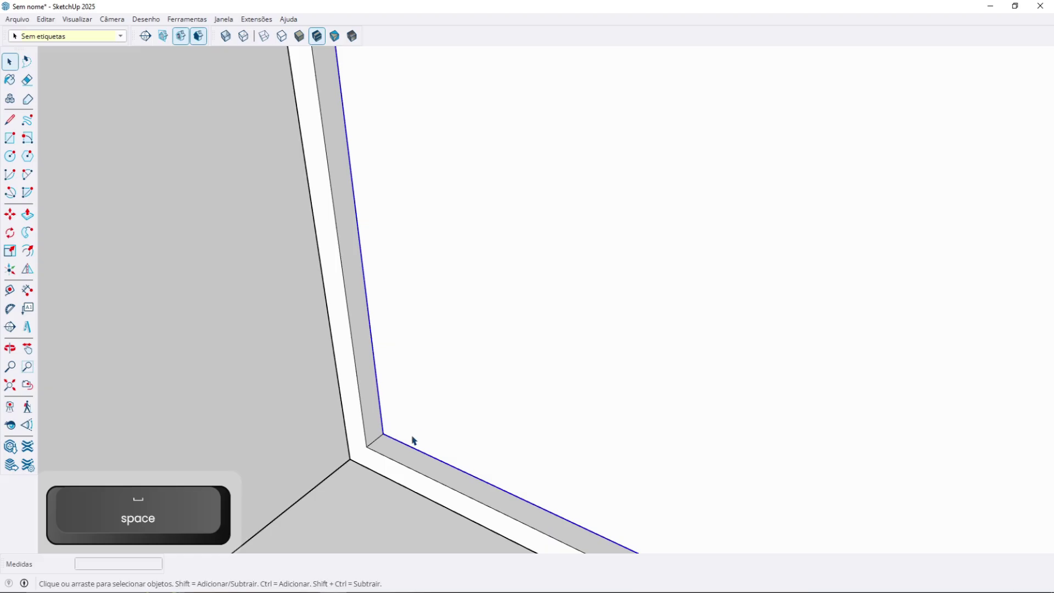
- Open the panel group, extrude its face 1 cm with Push/Pull, and close the group
scroll(408, 437, up, 2)
scroll(408, 437, up, 3)
key(p)
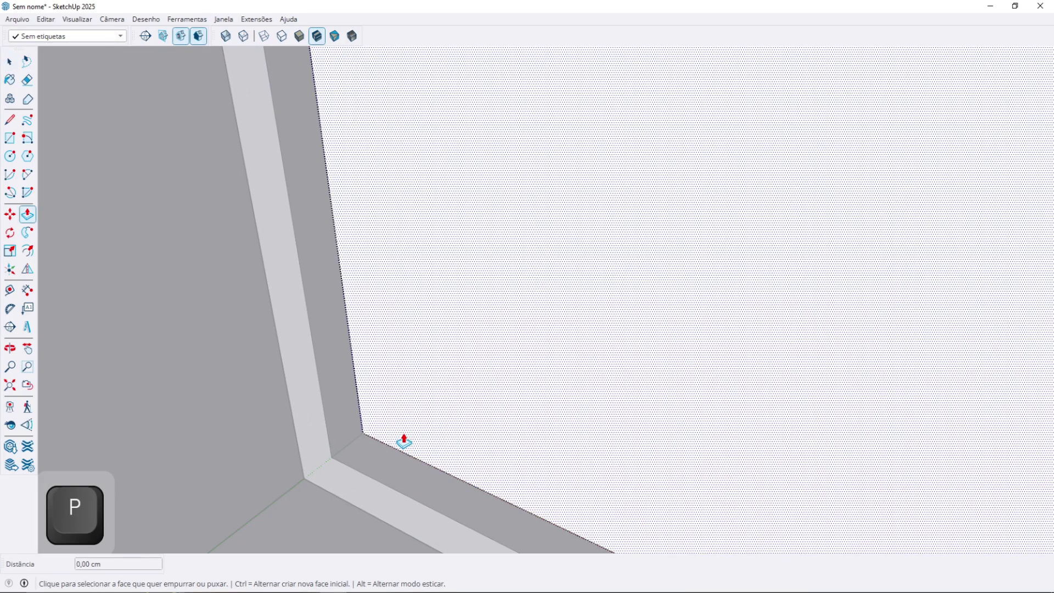
click(402, 441)
key(Return)
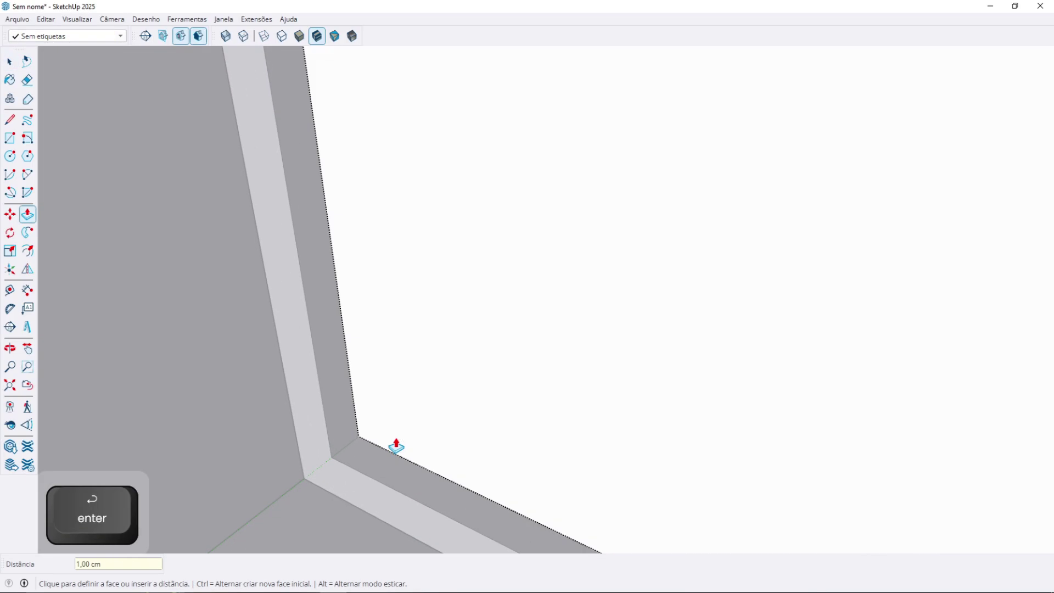
key(space)
key(Escape)
scroll(400, 443, down, 8)
- Select the frame surrounding the panel and hide it to expose the post marks on the plan
middle_drag(418, 392, 364, 280)
scroll(328, 255, up, 3)
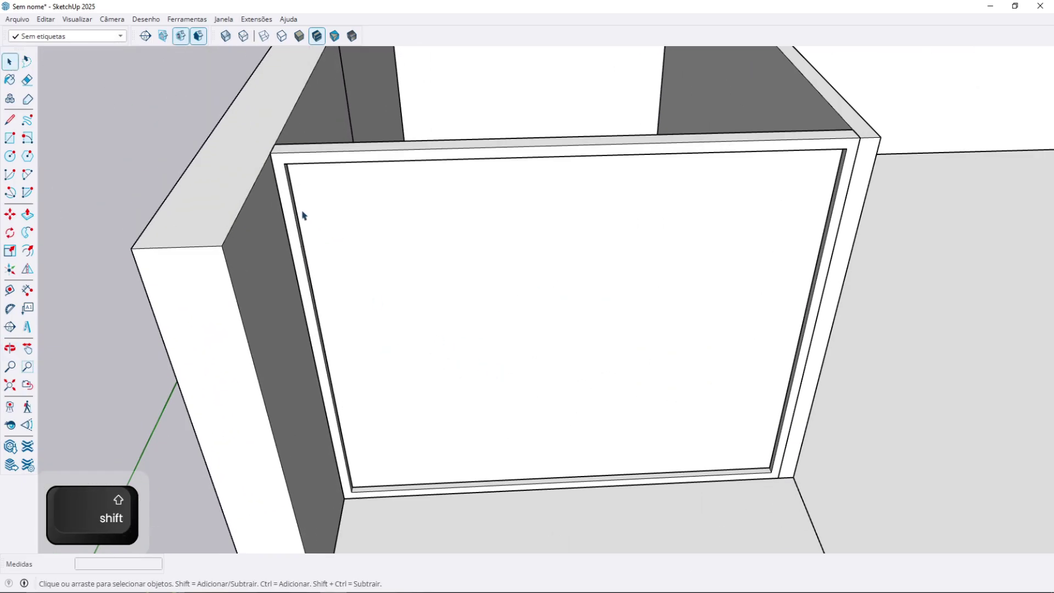
scroll(303, 214, up, 3)
middle_drag(303, 214, 538, 266)
click(538, 266)
scroll(535, 277, up, 1)
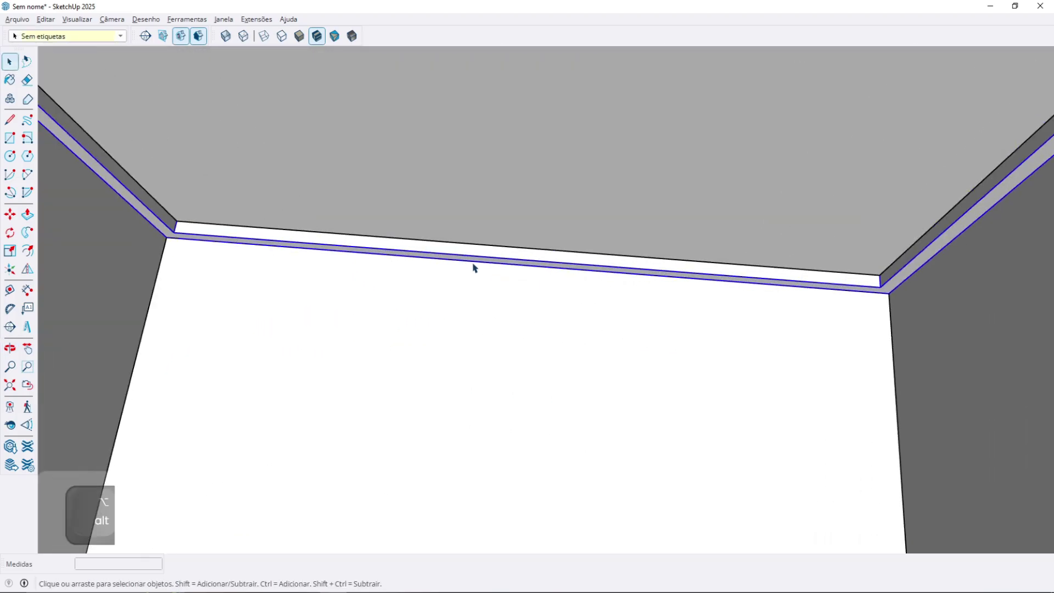
key(alt+h)
- Trace a rectangle over one of the middle post marks along the panel's base and group it
scroll(395, 250, up, 4)
key(r)
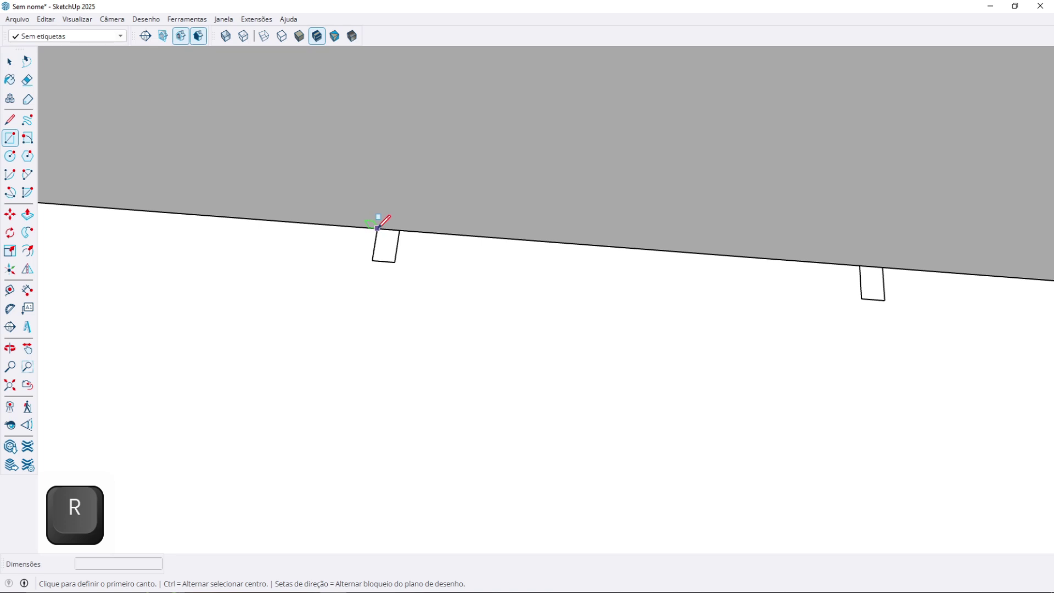
click(395, 262)
key(space)
scroll(393, 242, up, 3)
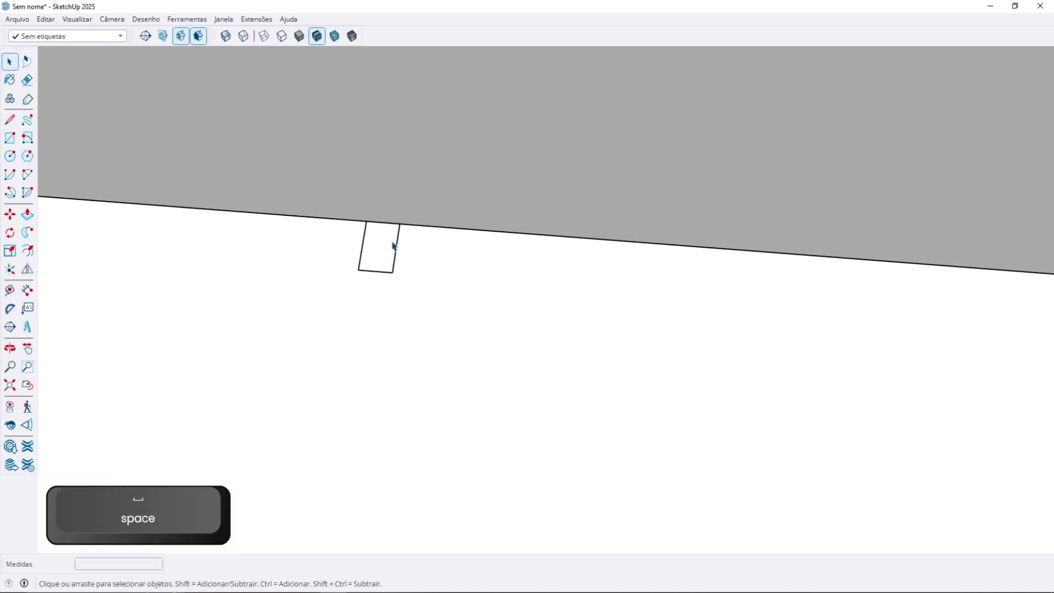
middle_drag(384, 304, 369, 219)
key(r)
scroll(365, 224, up, 1)
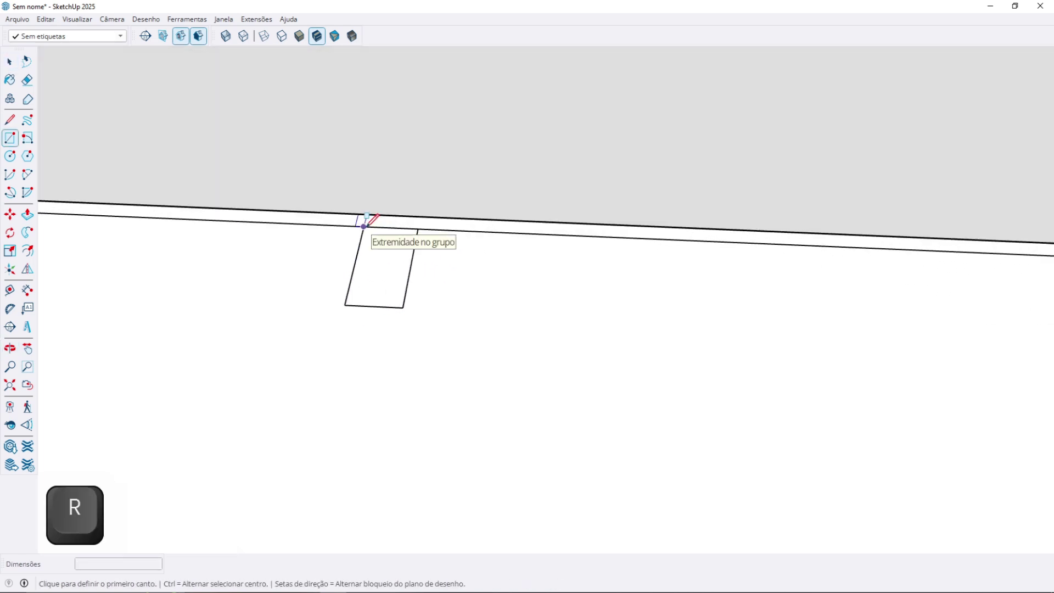
click(403, 303)
key(space)
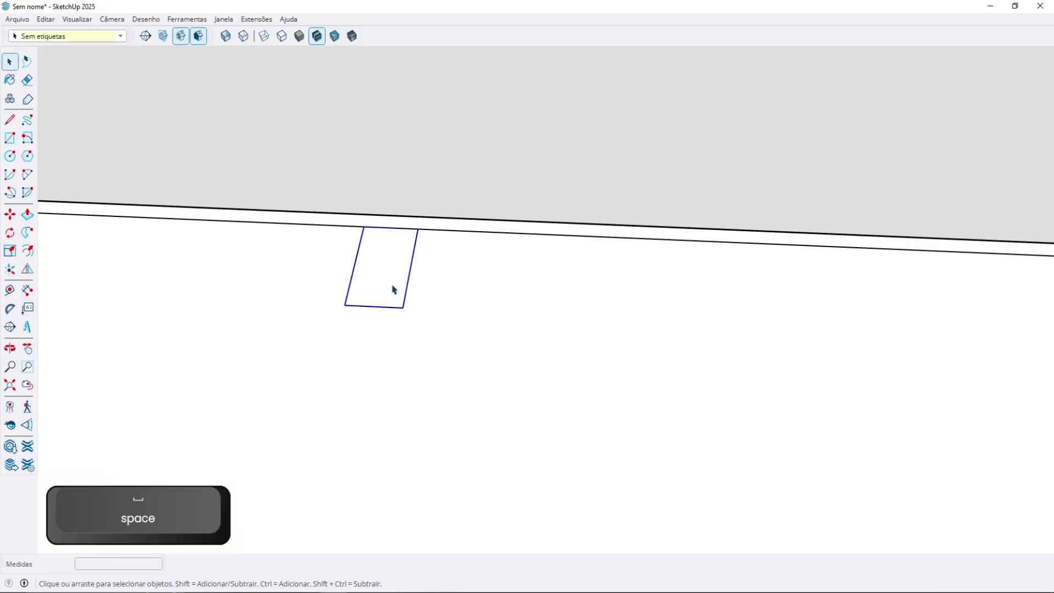
- Open the middle post's group, extrude its face with Push/Pull up to the top of the adjacent side wall, and close the group
key(ctrl+g)
key(p)
click(388, 291)
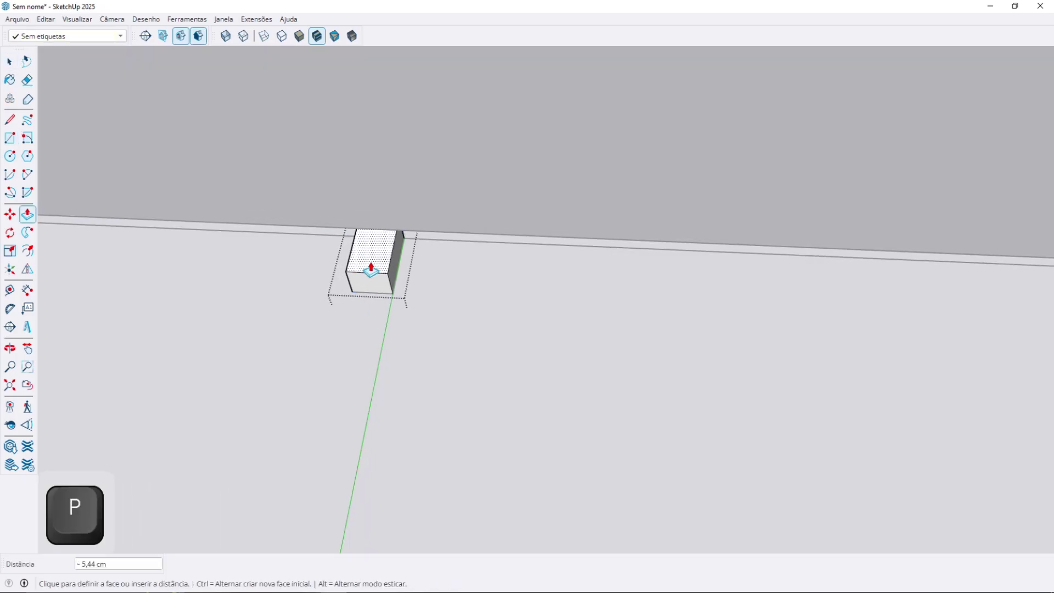
scroll(371, 269, down, 5)
shift+middle_drag(371, 265, 402, 344)
scroll(402, 344, down, 2)
scroll(378, 245, down, 1)
shift+middle_drag(379, 244, 440, 400)
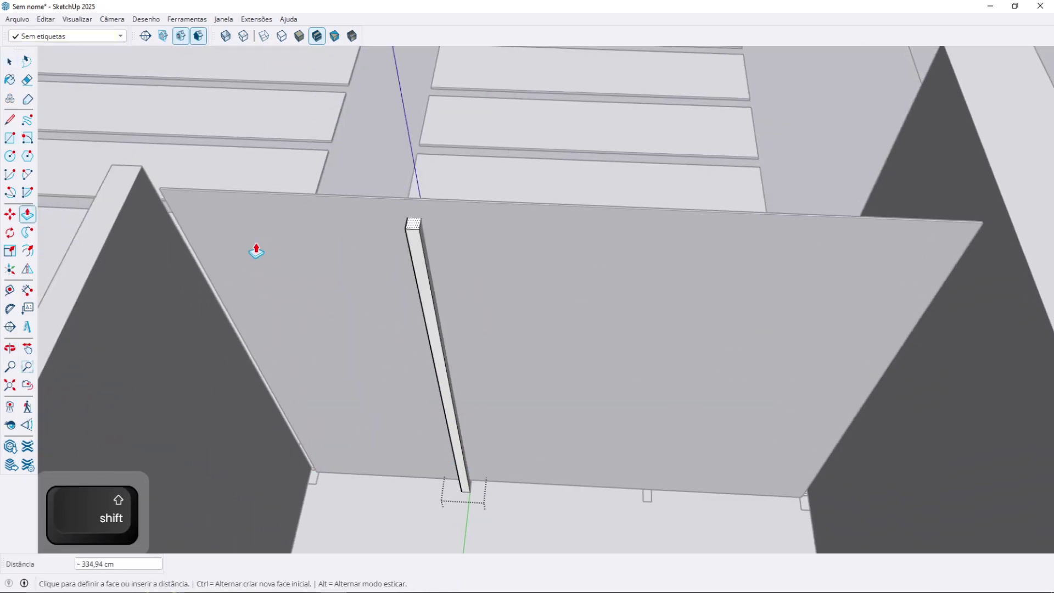
click(146, 176)
key(space)
key(Escape)
scroll(496, 318, down, 1)
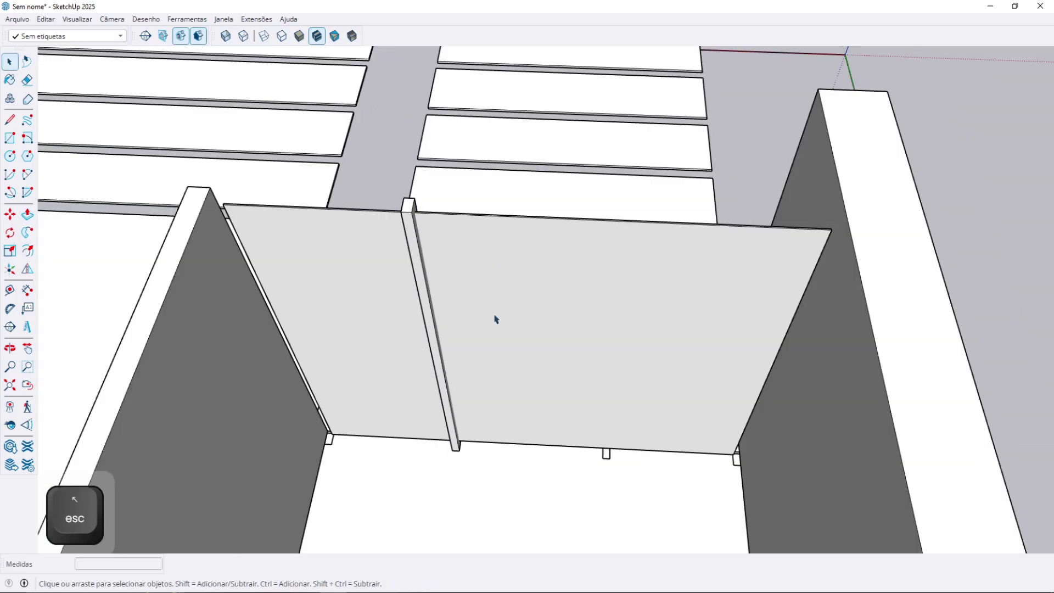
- Unhide the frame and copy the post along the panel, using the distance from the frame's inner corner to the post as the offset
key(alt+h)
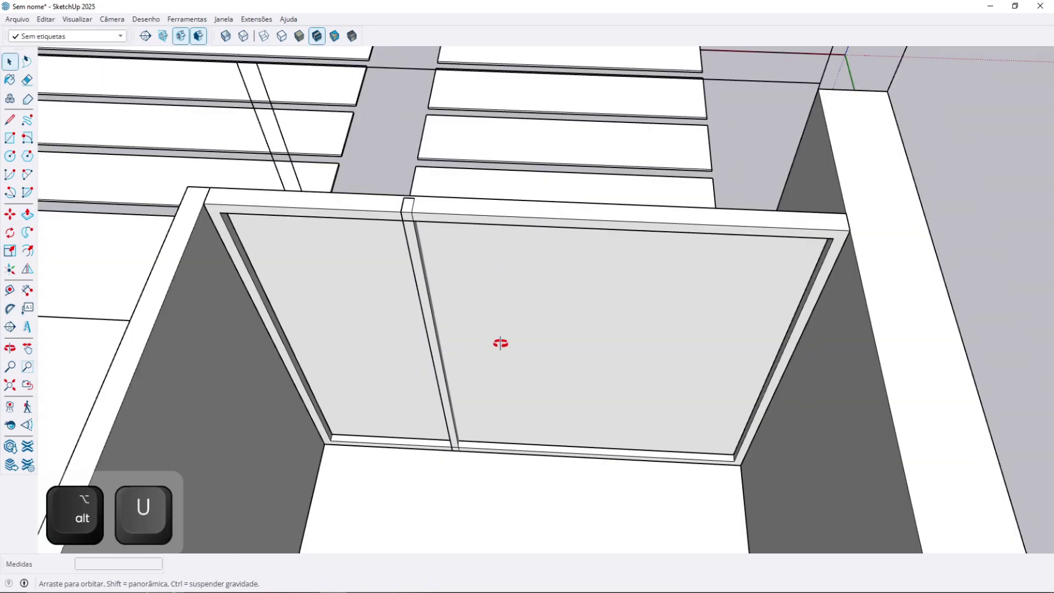
middle_drag(500, 343, 450, 369)
scroll(446, 445, up, 3)
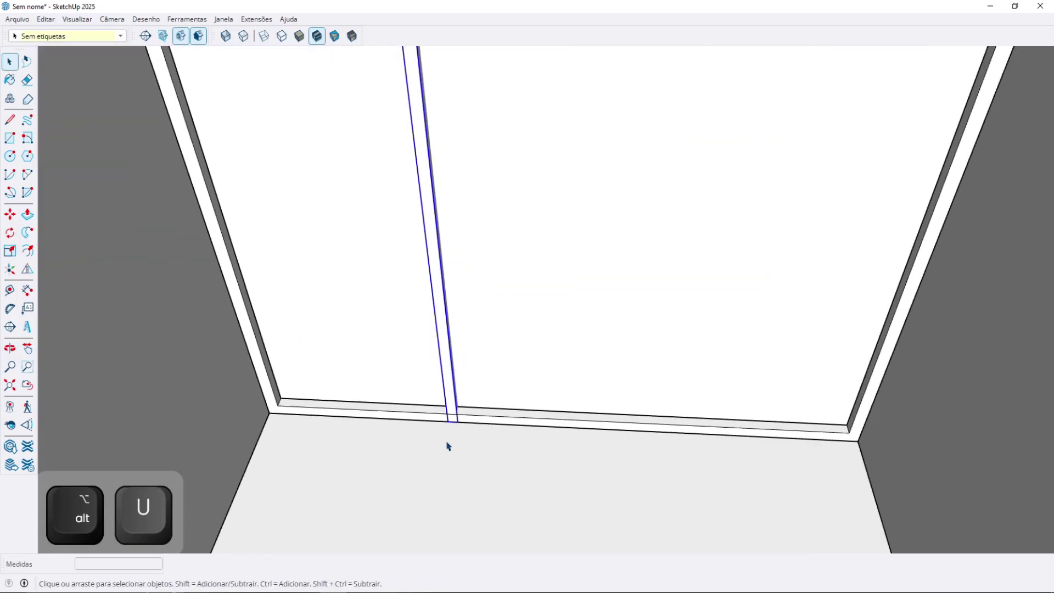
key(m)
click(245, 394)
key(ctrl)
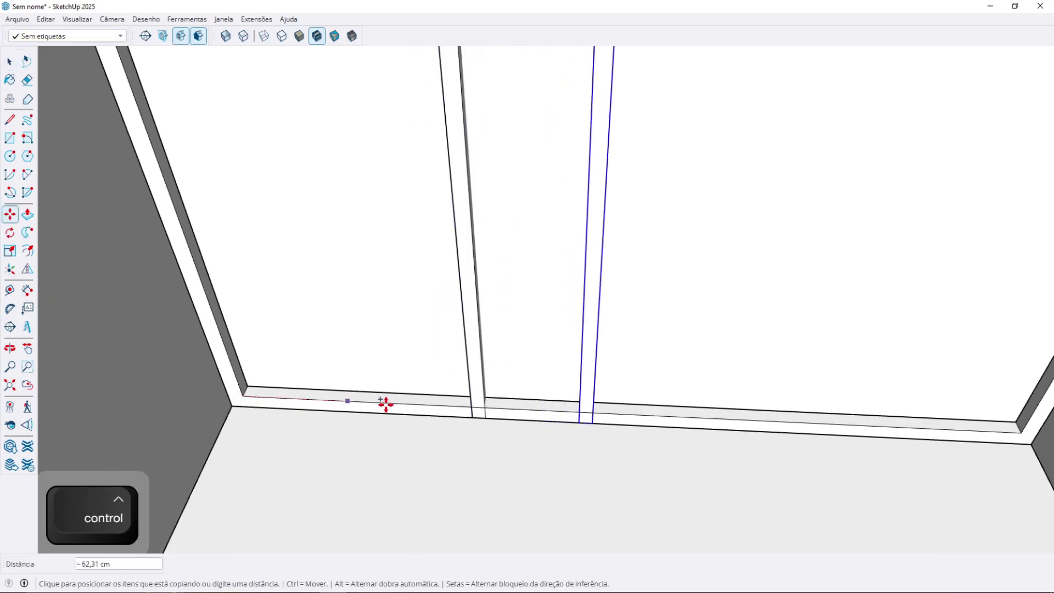
click(471, 408)
key(space)
scroll(528, 404, down, 3)
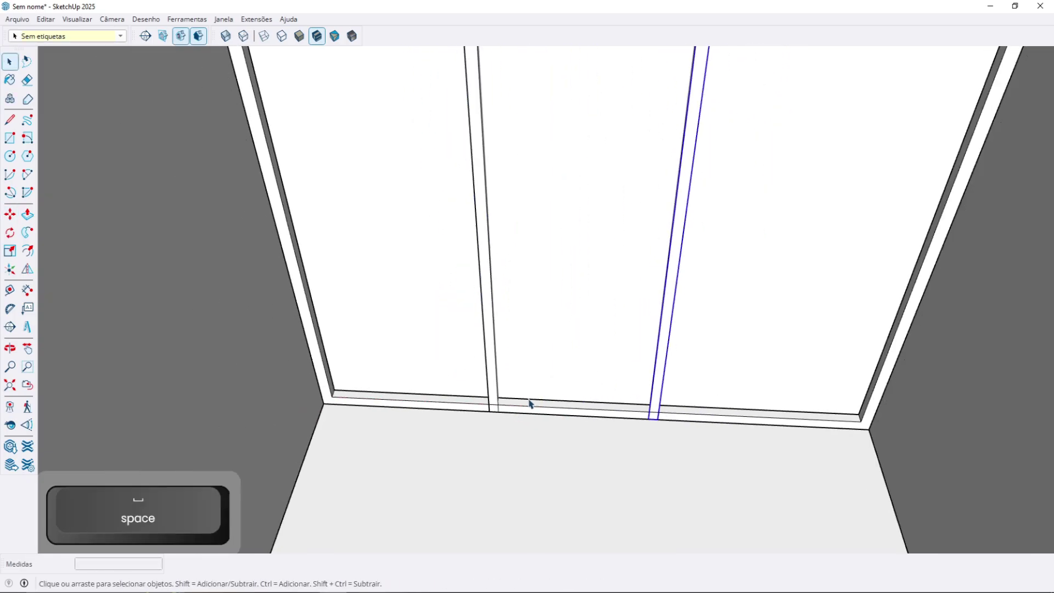
- Select the frame around the panel and hide it again to expose the second middle post mark on the plan
shift+middle_drag(505, 418, 432, 467)
middle_drag(536, 379, 557, 420)
scroll(587, 483, up, 3)
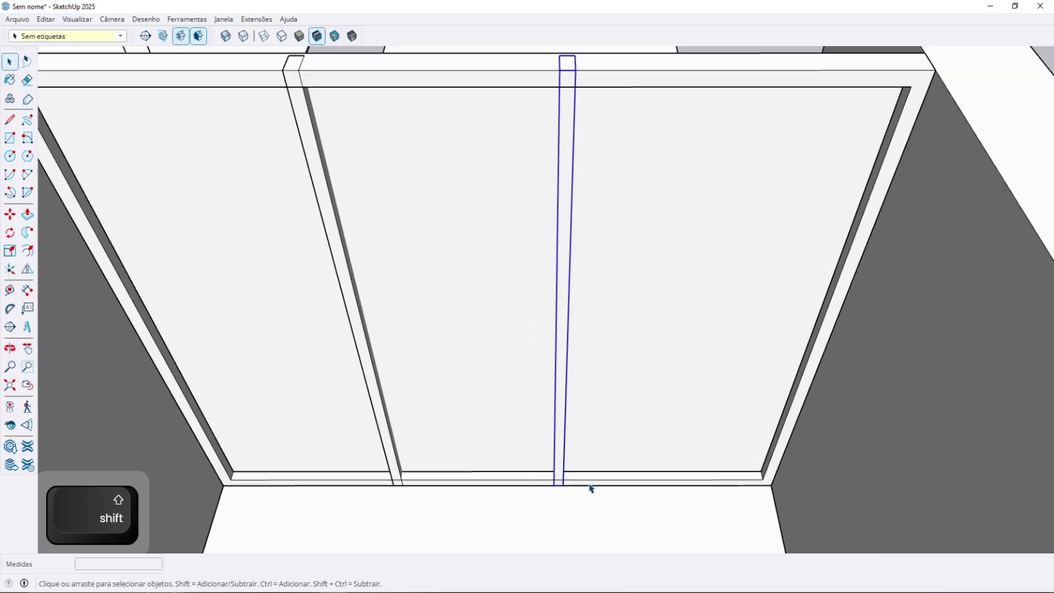
click(590, 485)
key(alt+h)
scroll(571, 490, up, 1)
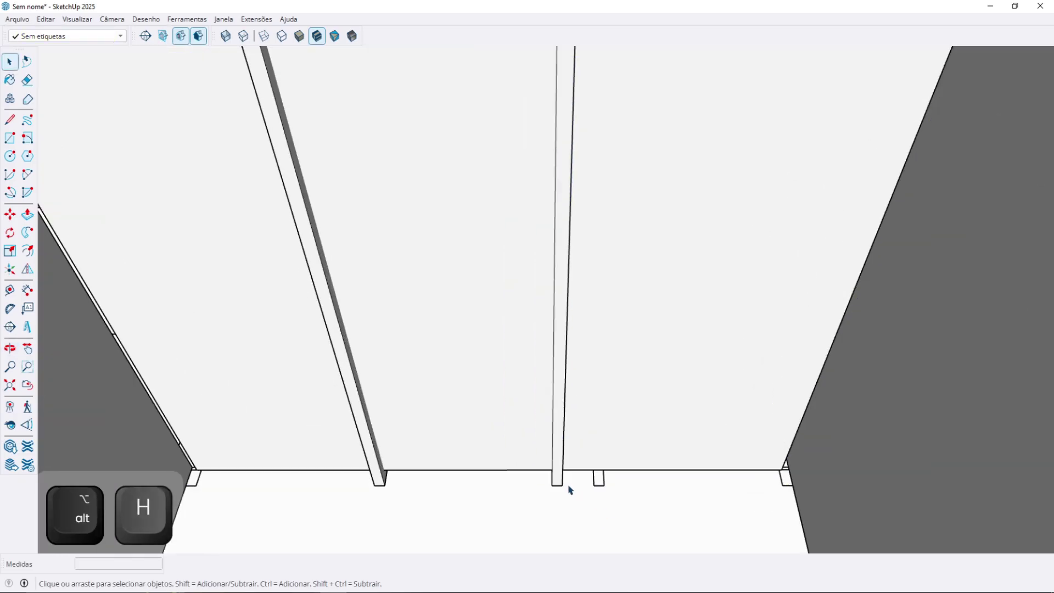
- Move the copied post from its base corner onto the matching corner of the second middle post mark, and unhide the frame
click(558, 482)
scroll(562, 490, up, 5)
key(m)
click(563, 483)
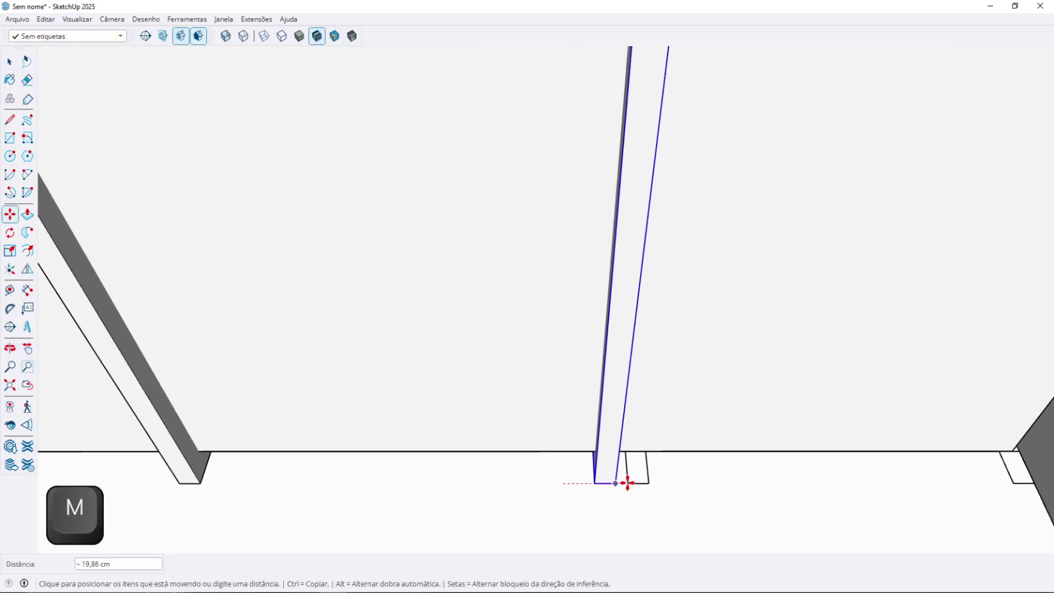
click(649, 483)
key(space)
scroll(597, 468, down, 5)
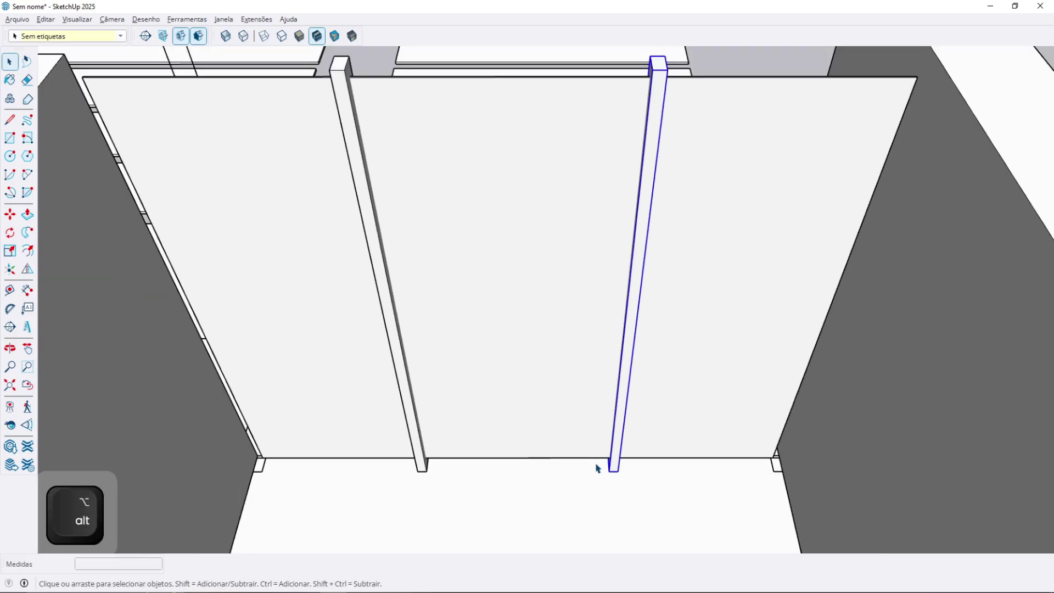
key(alt+u)
- Examine the framed panel with its two middle posts, close up and from across the ground floor
scroll(597, 468, down, 3)
middle_drag(598, 468, 659, 406)
scroll(565, 305, up, 6)
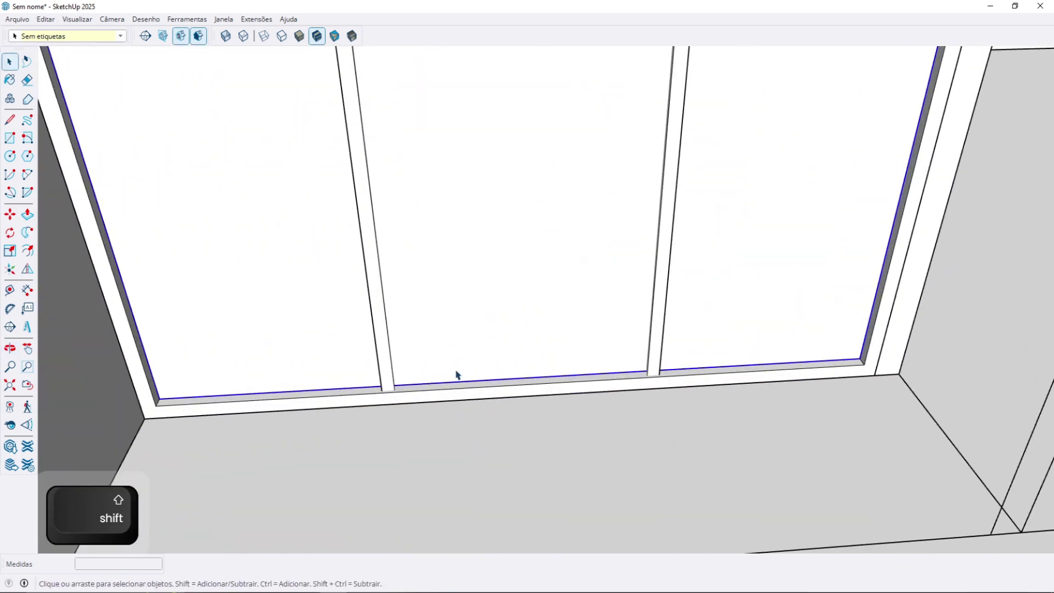
scroll(394, 395, up, 3)
middle_drag(400, 387, 450, 407)
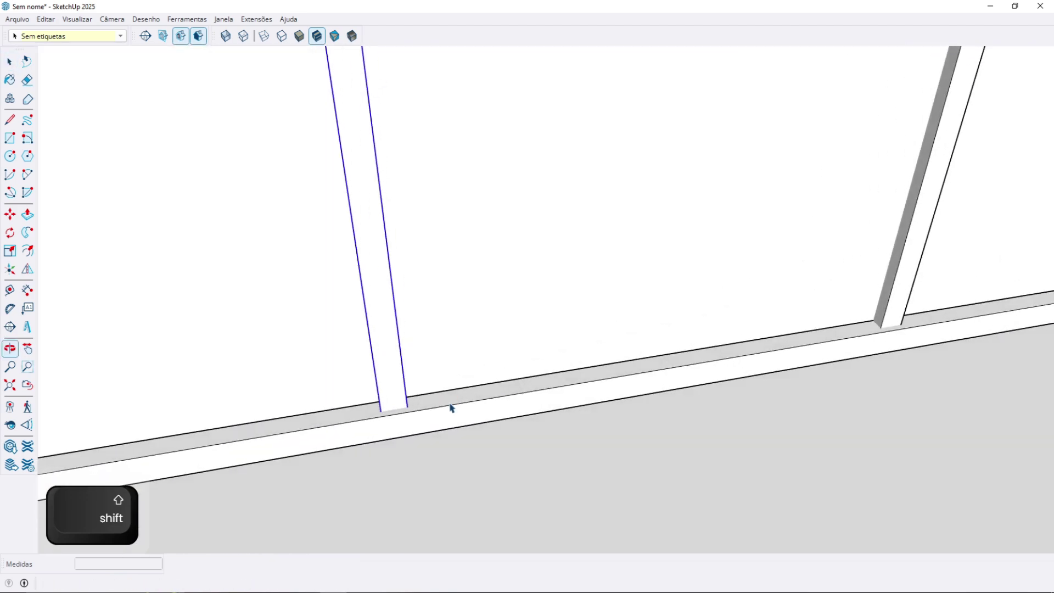
scroll(494, 383, down, 3)
middle_drag(503, 384, 445, 397)
scroll(527, 382, down, 3)
middle_drag(536, 381, 525, 324)
shift+middle_drag(524, 324, 504, 400)
scroll(503, 400, down, 4)
scroll(491, 393, down, 3)
middle_drag(594, 420, 616, 390)
scroll(454, 324, down, 5)
scroll(619, 348, up, 5)
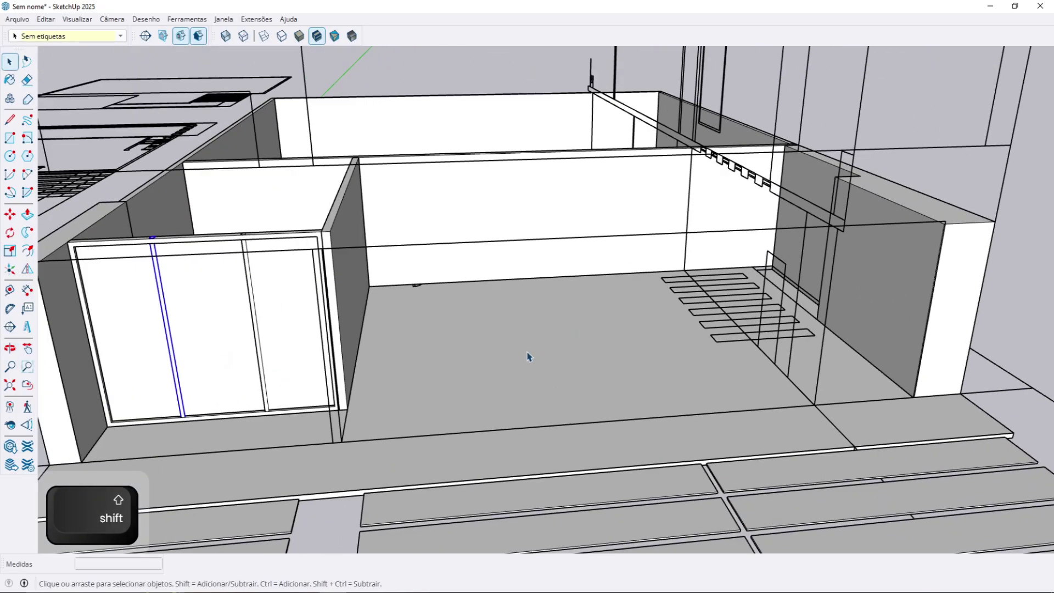
mouse_move(437, 333)
middle_down()
mouse_move(433, 300)
mouse_move(485, 289)
mouse_move(444, 332)
middle_up()
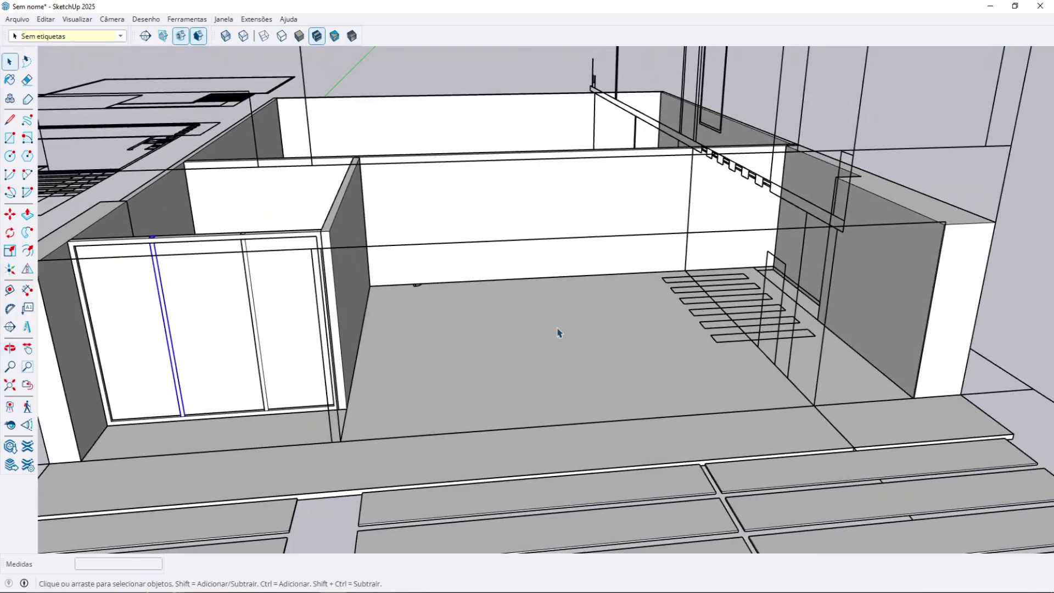
scroll(558, 332, down, 4)
scroll(354, 335, up, 2)
scroll(354, 335, up, 3)
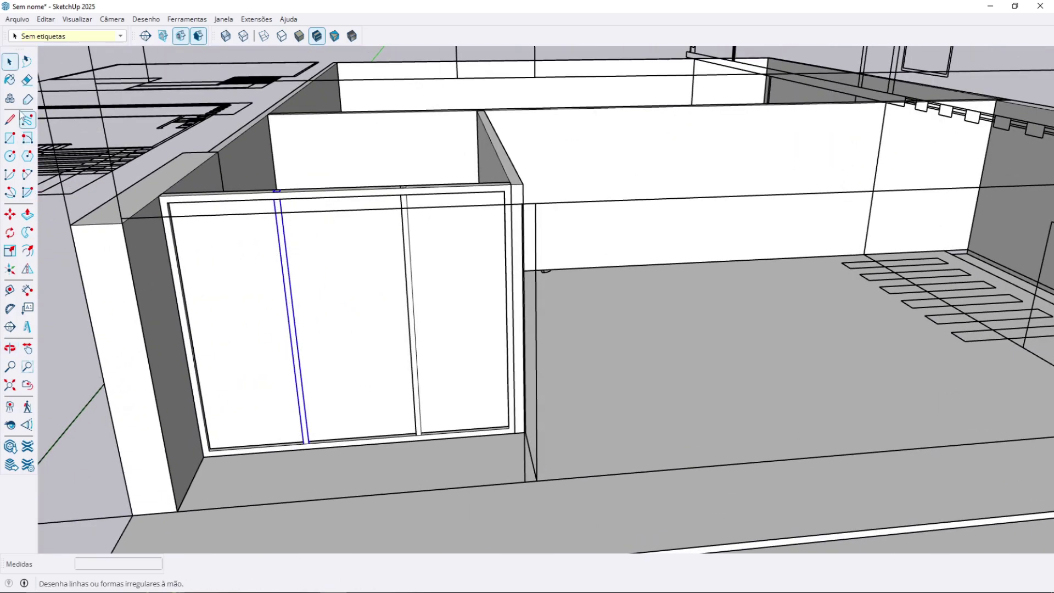
- Start the Paint tool with its Materials tray shown, collapse the Etiquetas and Instrutor sections, and narrow the tray
click(11, 80)
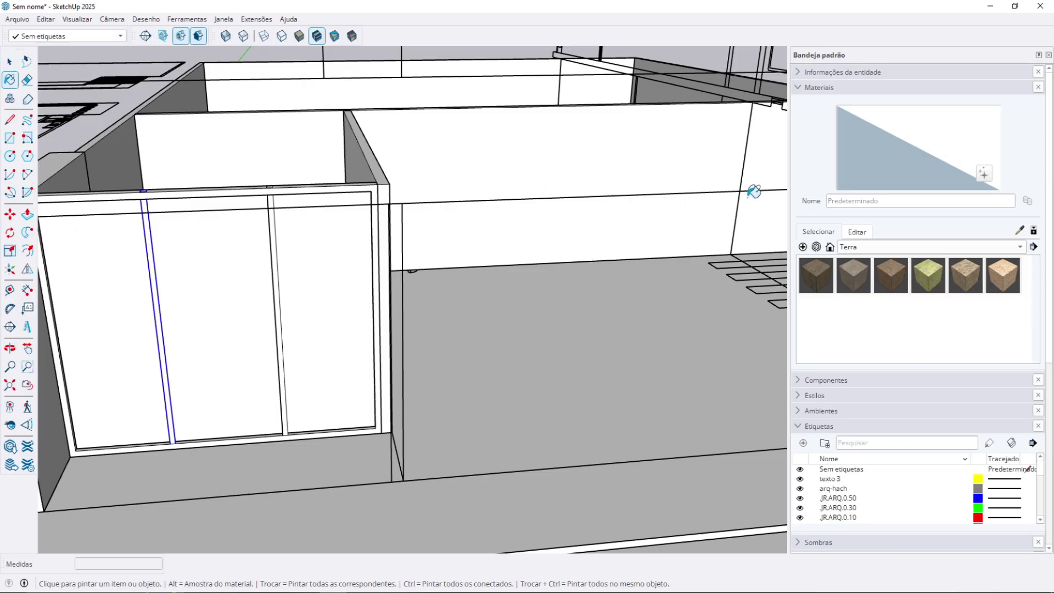
click(1049, 56)
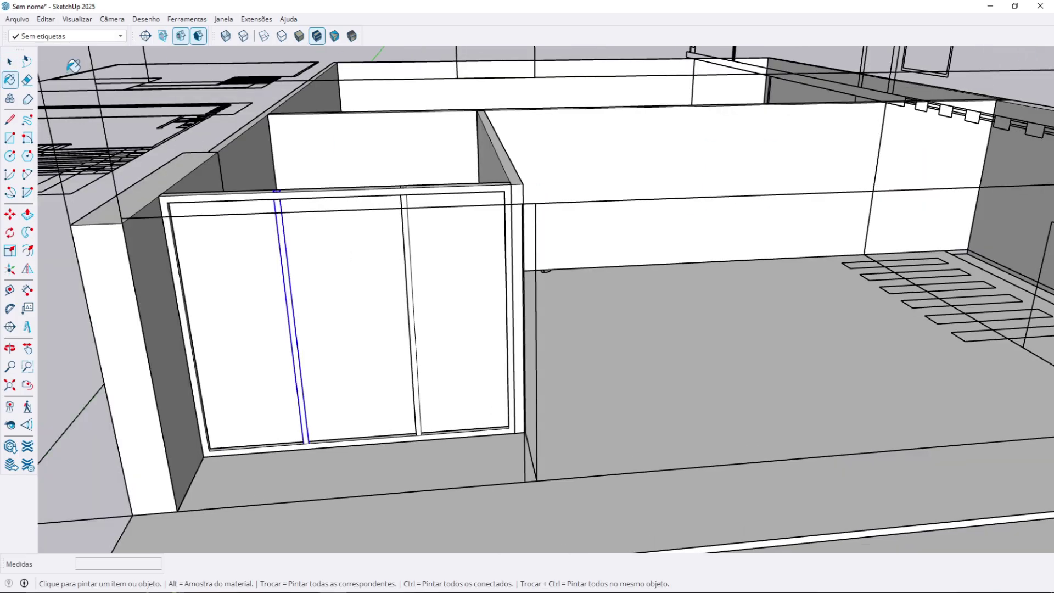
click(11, 81)
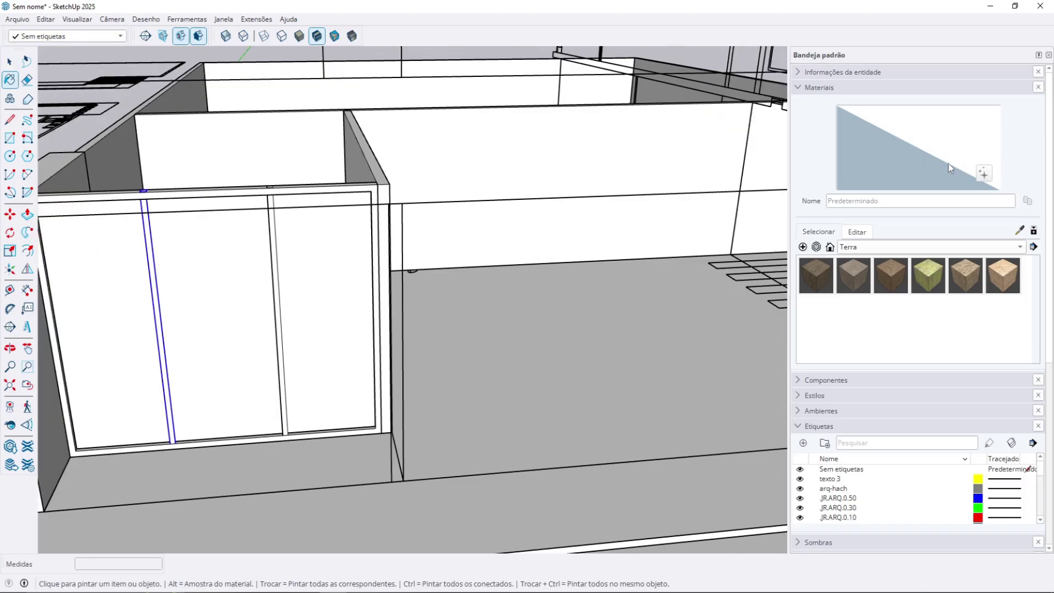
scroll(822, 309, down, 3)
click(795, 359)
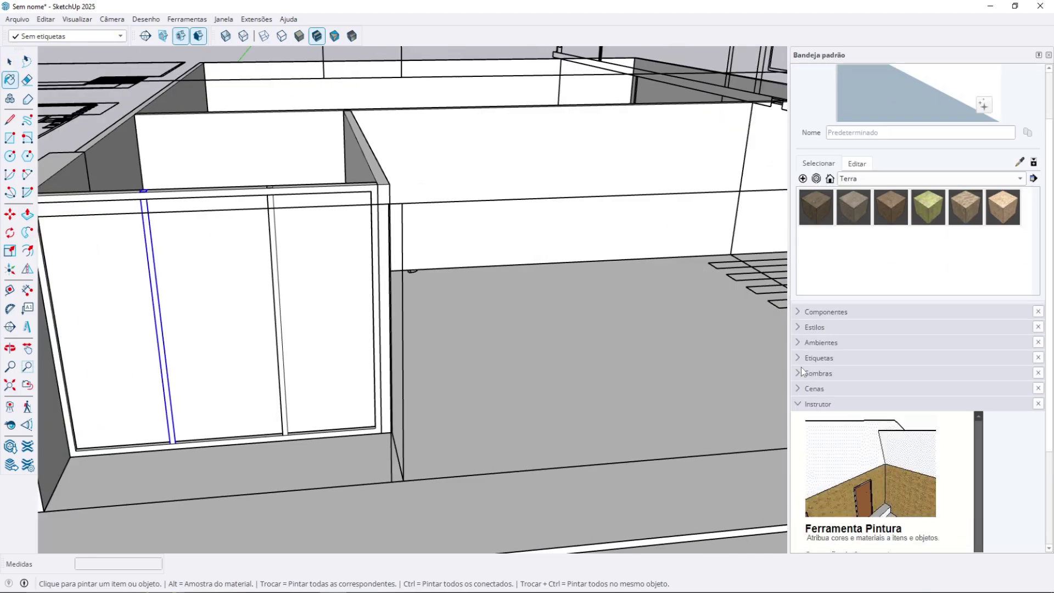
click(798, 406)
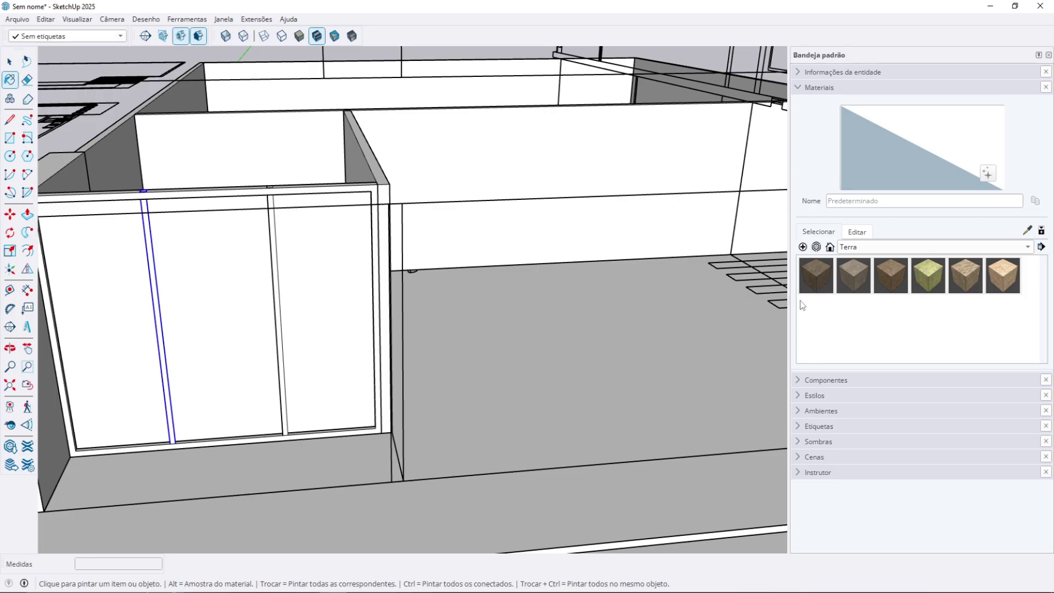
drag(811, 307, 827, 316)
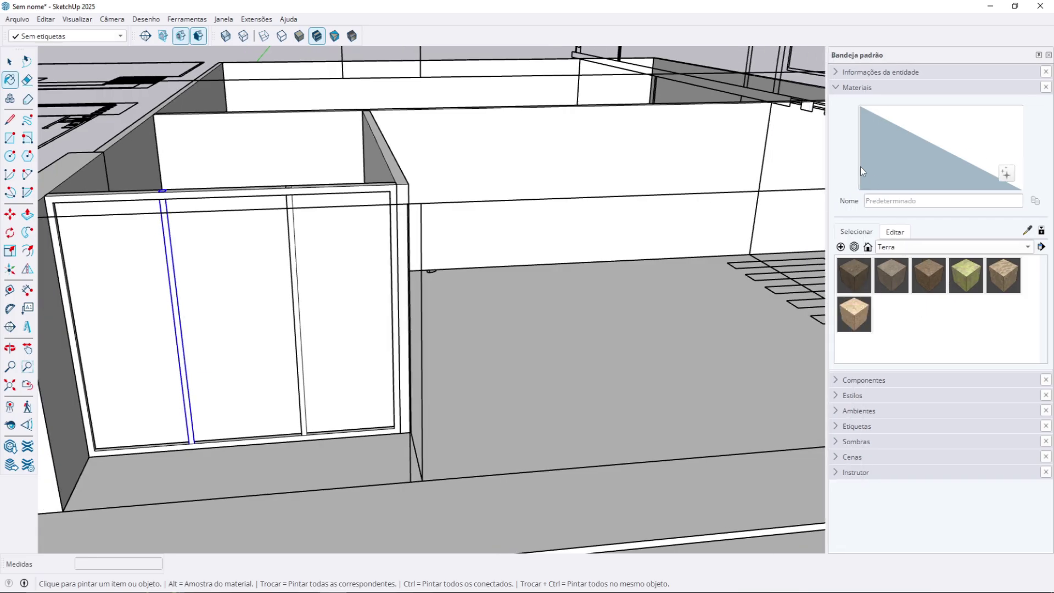
click(834, 89)
click(861, 90)
- Paint the front panel with the Glass_Safety_01 material from the Vidro collection
click(926, 247)
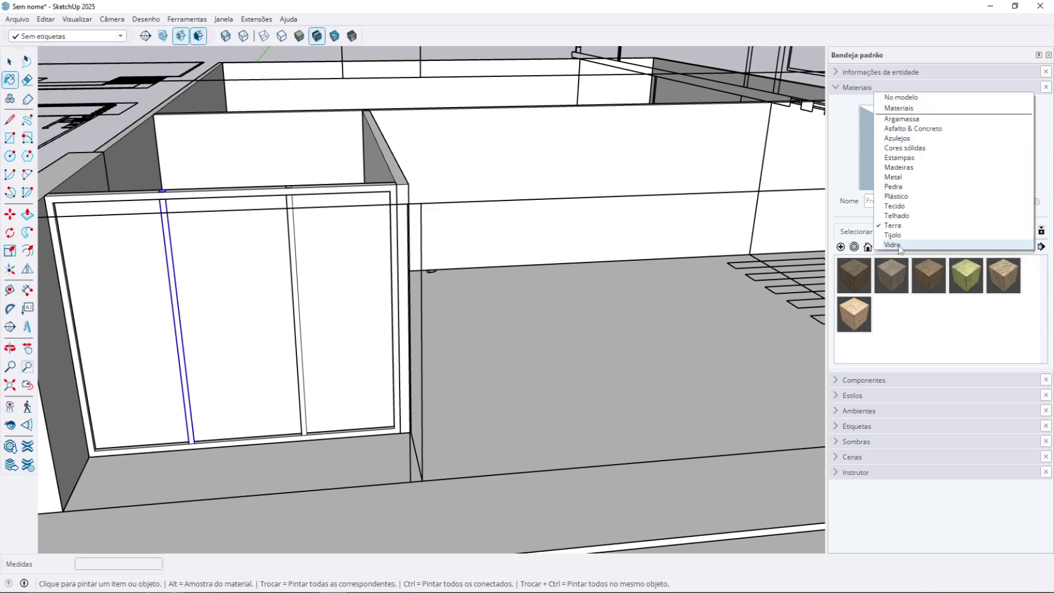
click(900, 245)
click(966, 280)
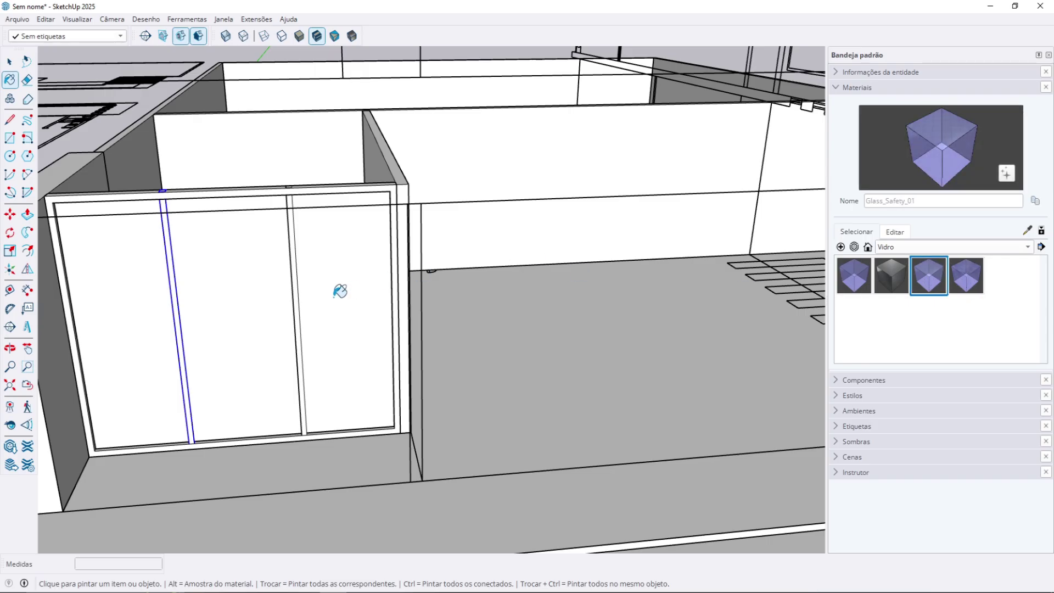
middle_drag(339, 291, 306, 321)
click(313, 315)
scroll(494, 285, down, 3)
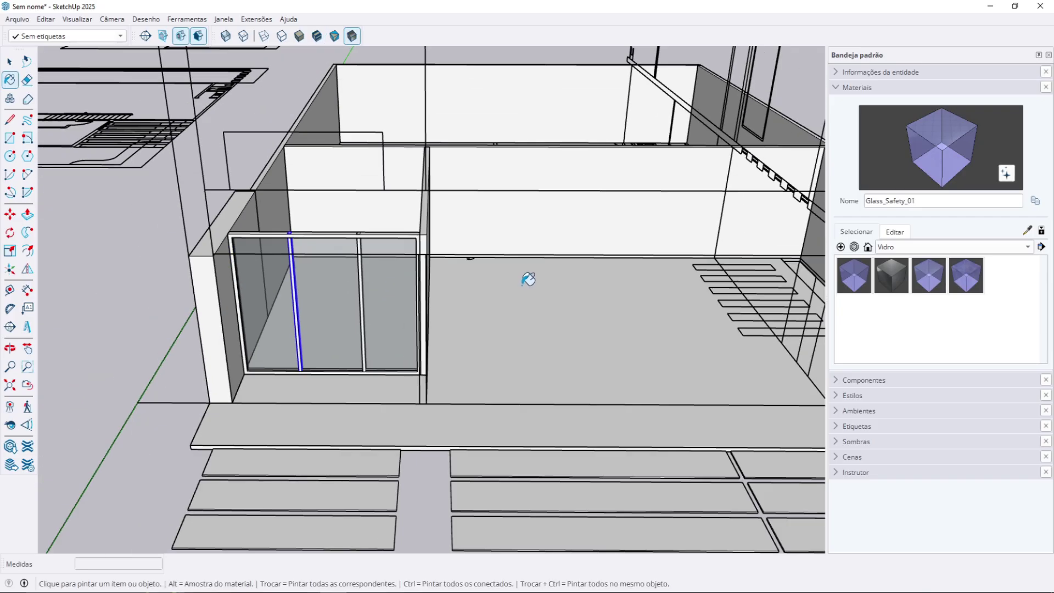
scroll(272, 286, up, 4)
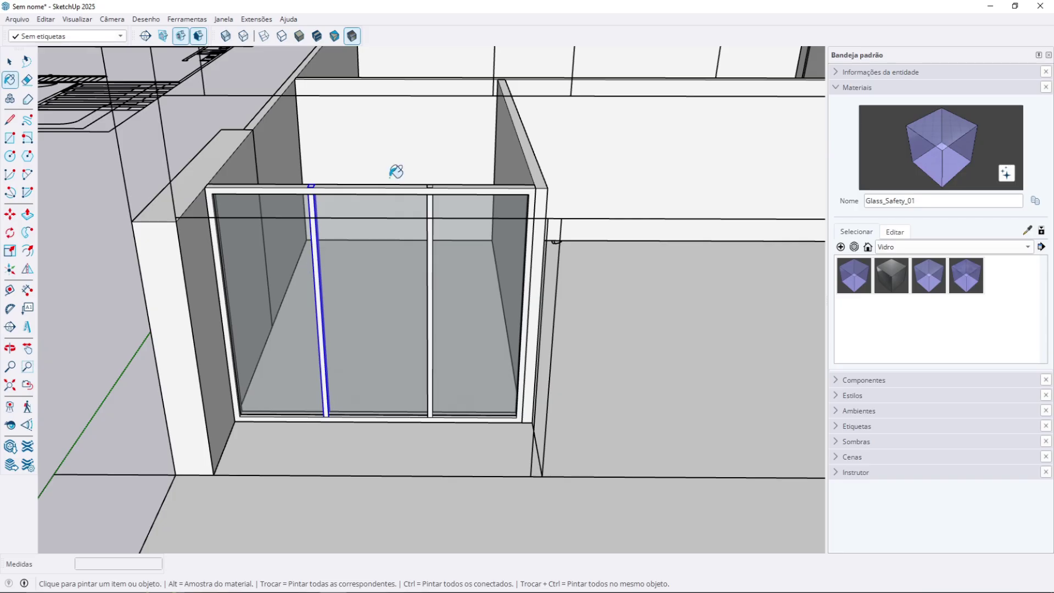
- Paint the frame and both middle posts with M07_Charcoal_Gleam from the Cores sólidas collection
click(909, 249)
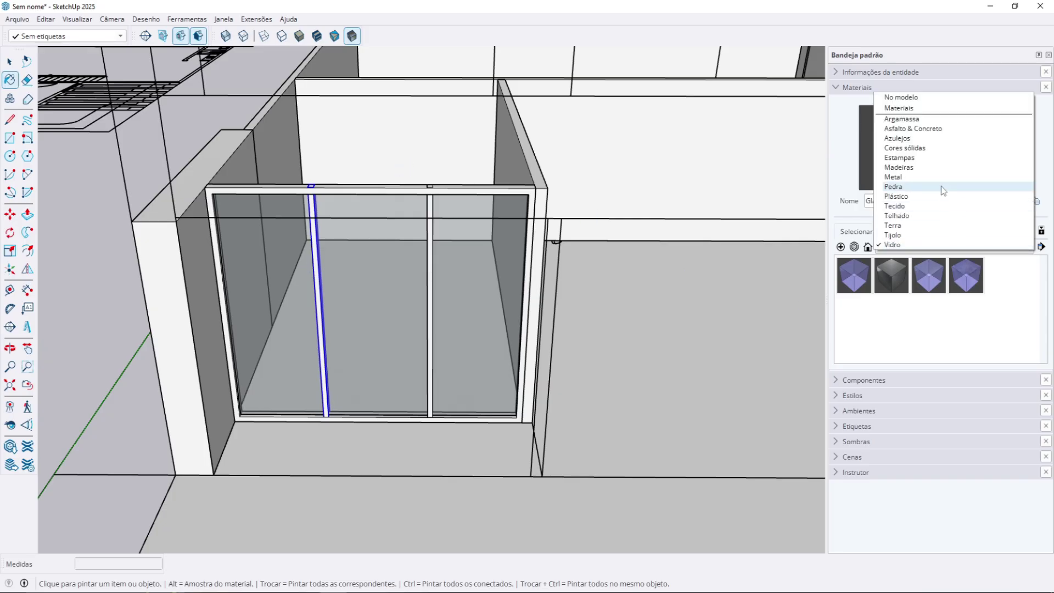
click(917, 148)
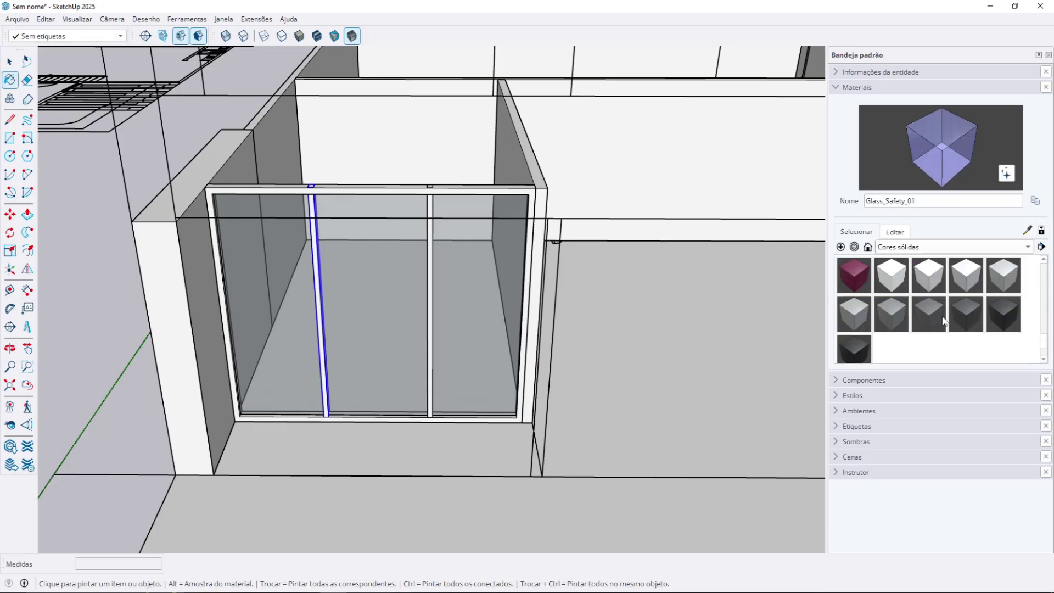
click(966, 314)
scroll(473, 255, up, 2)
click(441, 177)
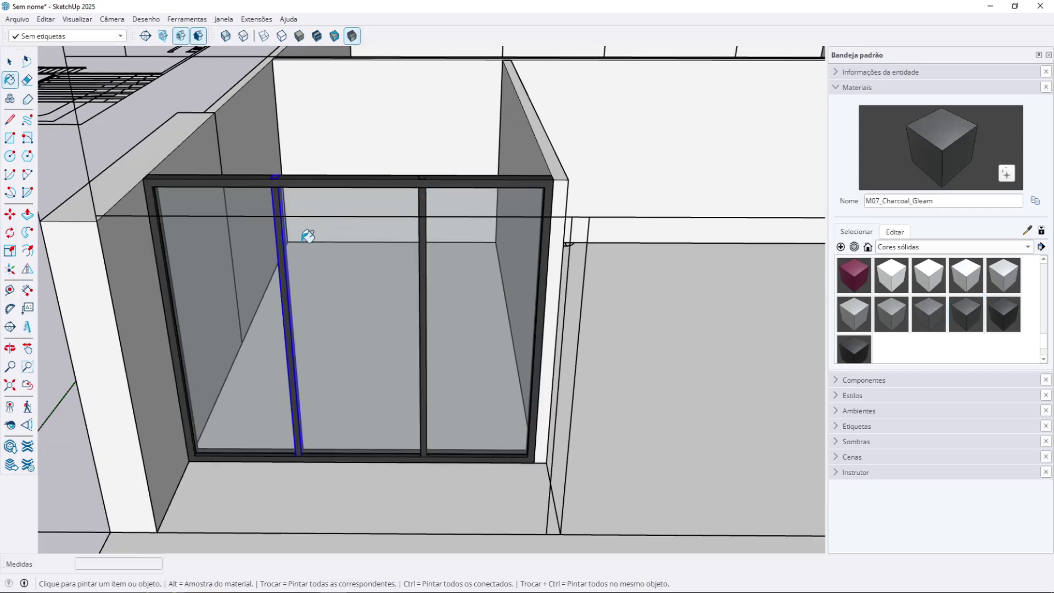
mouse_move(308, 236)
middle_down()
mouse_move(435, 228)
mouse_move(496, 158)
mouse_move(459, 155)
mouse_move(344, 188)
mouse_move(242, 261)
mouse_move(318, 249)
mouse_move(354, 216)
middle_up()
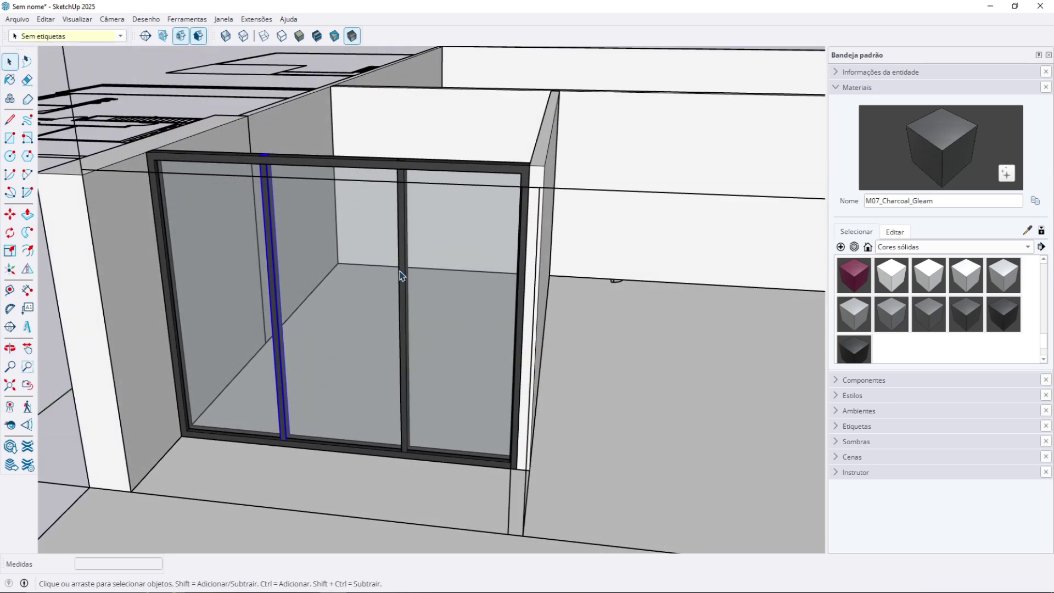
scroll(402, 276, down, 4)
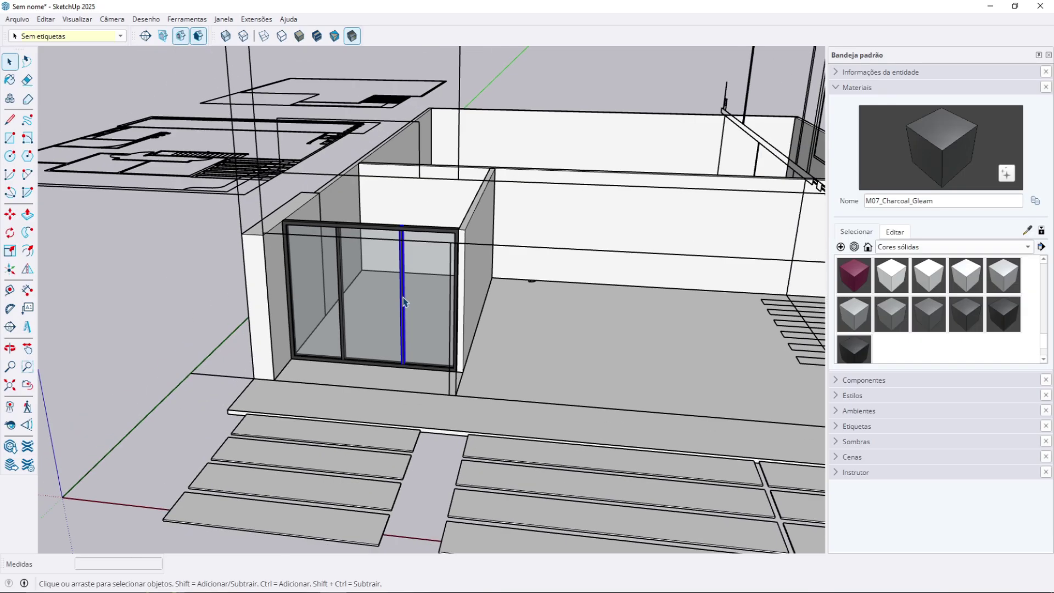
- Select the glass panel, both middle posts, and the surrounding frame together
scroll(369, 363, up, 6)
middle_drag(367, 362, 400, 439)
click(387, 381)
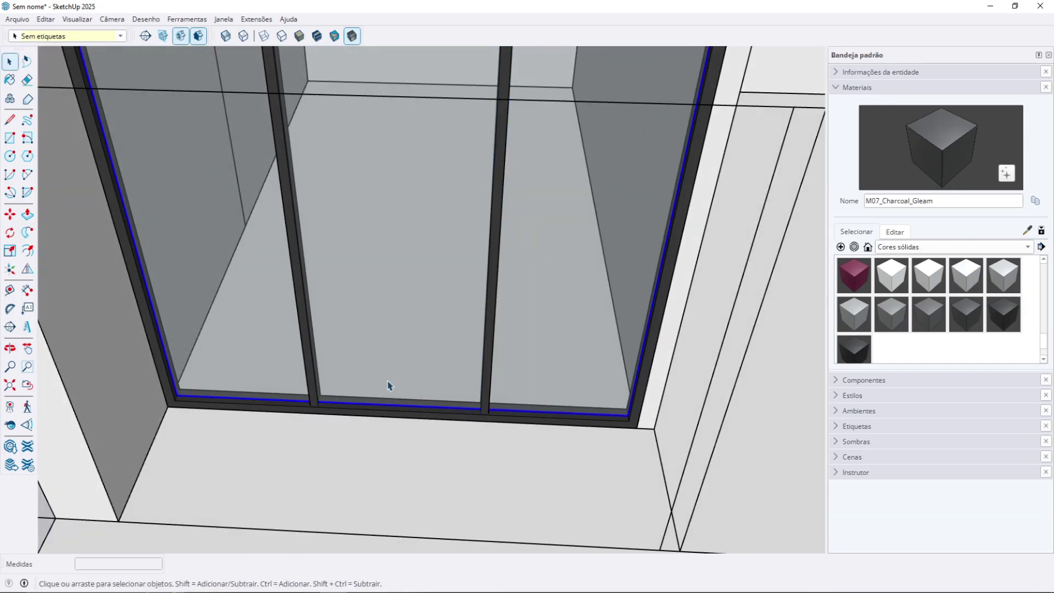
scroll(388, 381, down, 2)
scroll(401, 375, up, 1)
scroll(401, 375, down, 1)
middle_drag(401, 375, 388, 391)
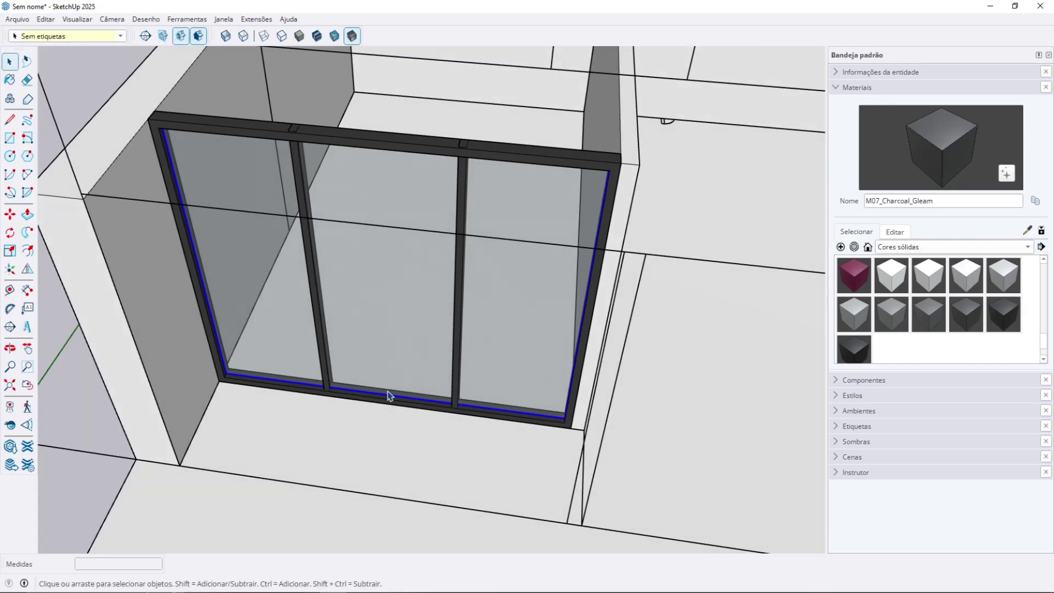
shift+click(320, 329)
shift+click(424, 143)
scroll(424, 306, down, 4)
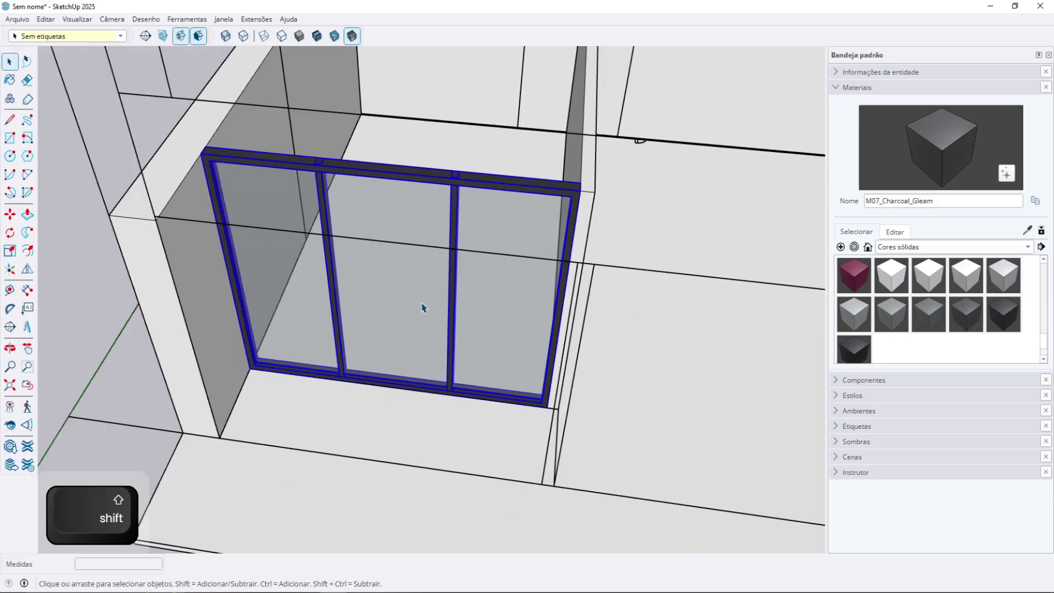
- Try to move the selected glass, posts, and frame along the opening's base, and undo the move
key(m)
click(446, 392)
click(344, 385)
key(space)
key(ctrl+z)
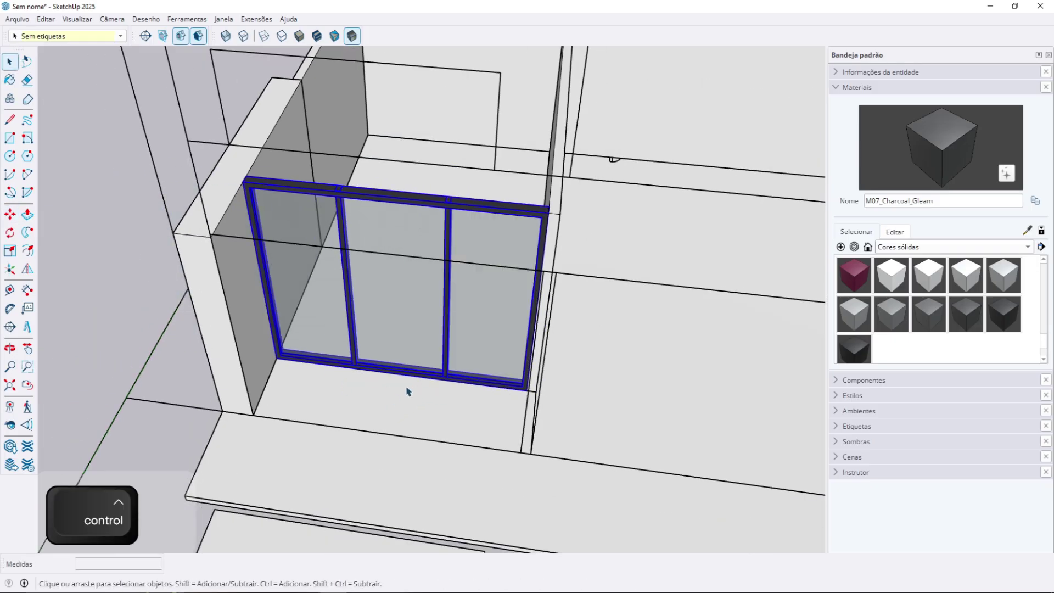
- Try to move only the glass panel sideways out of the opening, and undo the move
key(ctrl+z)
key(m)
click(459, 396)
click(280, 443)
key(space)
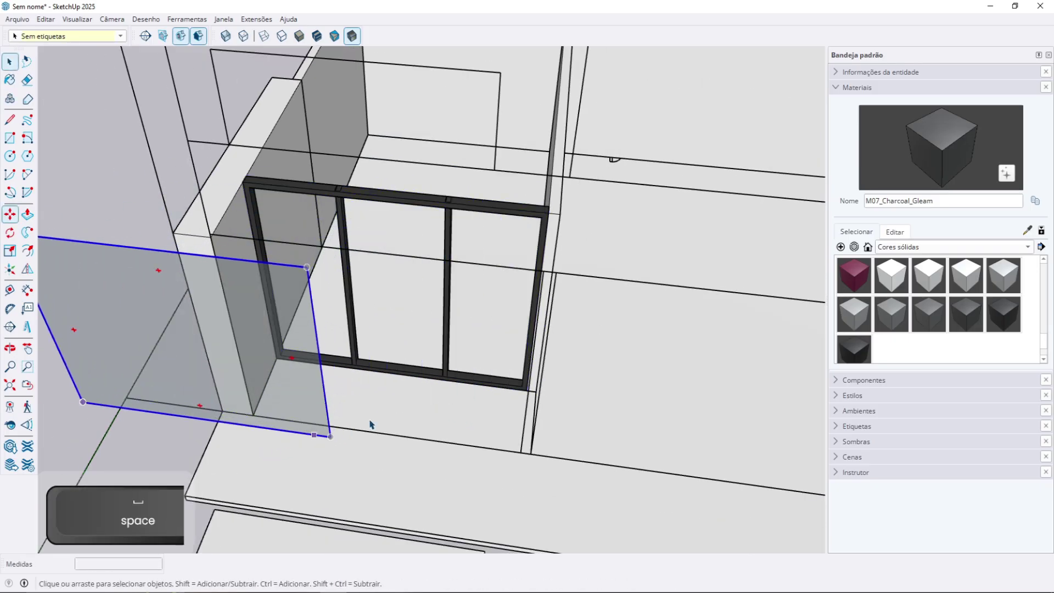
key(ctrl+z)
- Try to move the glass panel out of its frame on its own
scroll(405, 369, up, 6)
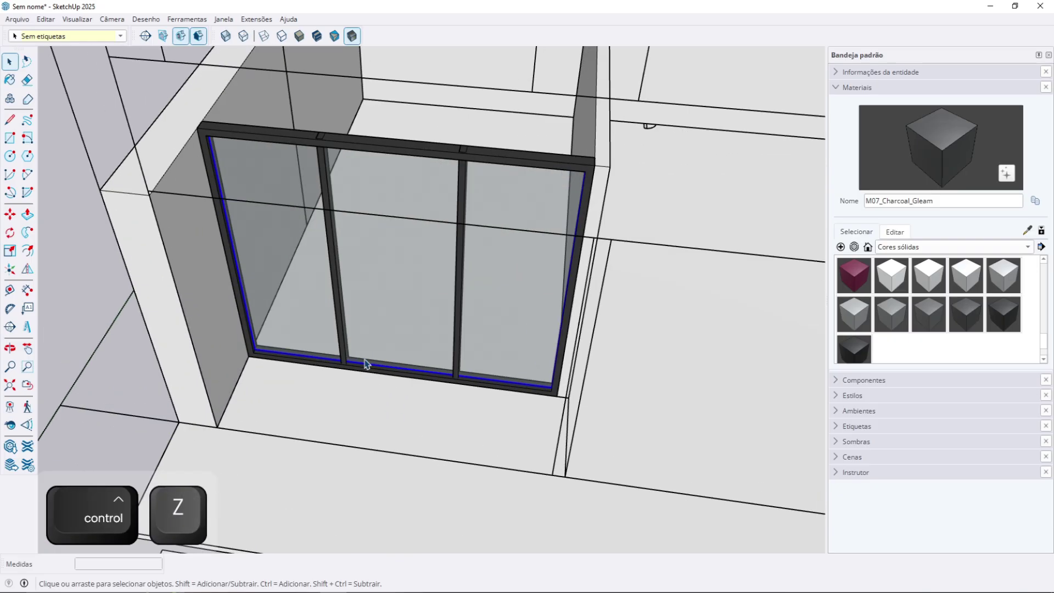
middle_drag(422, 258, 379, 351)
key(m)
click(433, 449)
key(space)
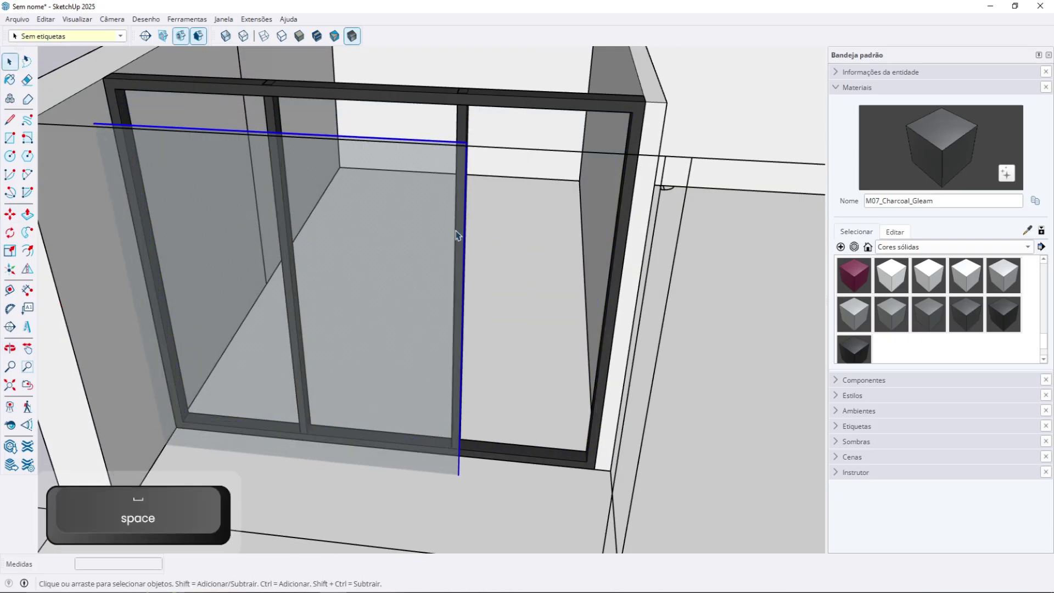
- Try to move and turn the right middle post, and undo the changes to both the post and the glass
click(461, 128)
key(m)
click(463, 125)
click(532, 137)
key(ctrl)
click(529, 144)
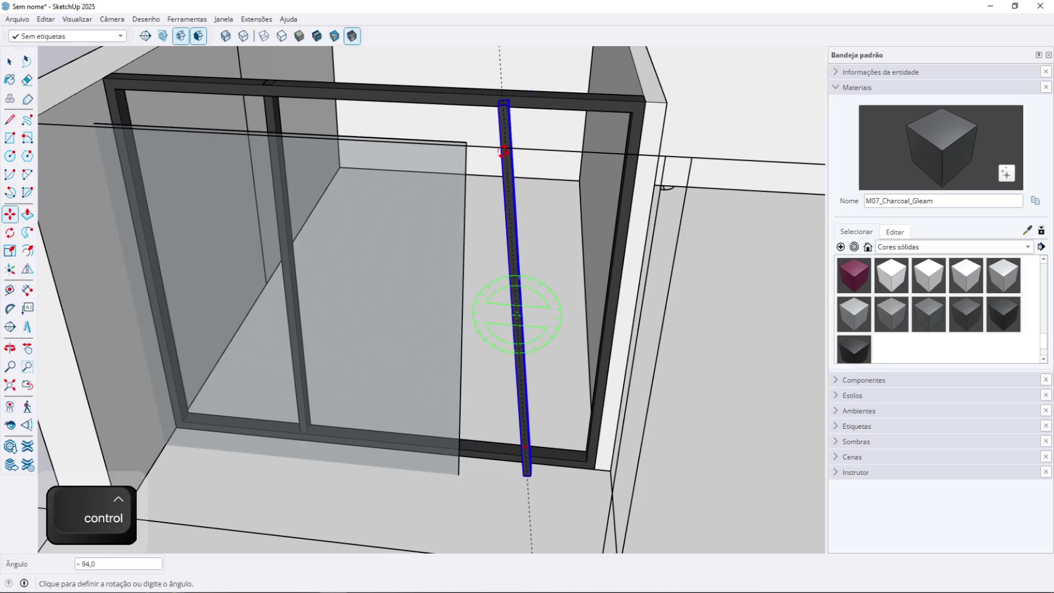
click(487, 154)
key(space)
key(ctrl+z)
key(ctrl+z)
key(ctrl+z)
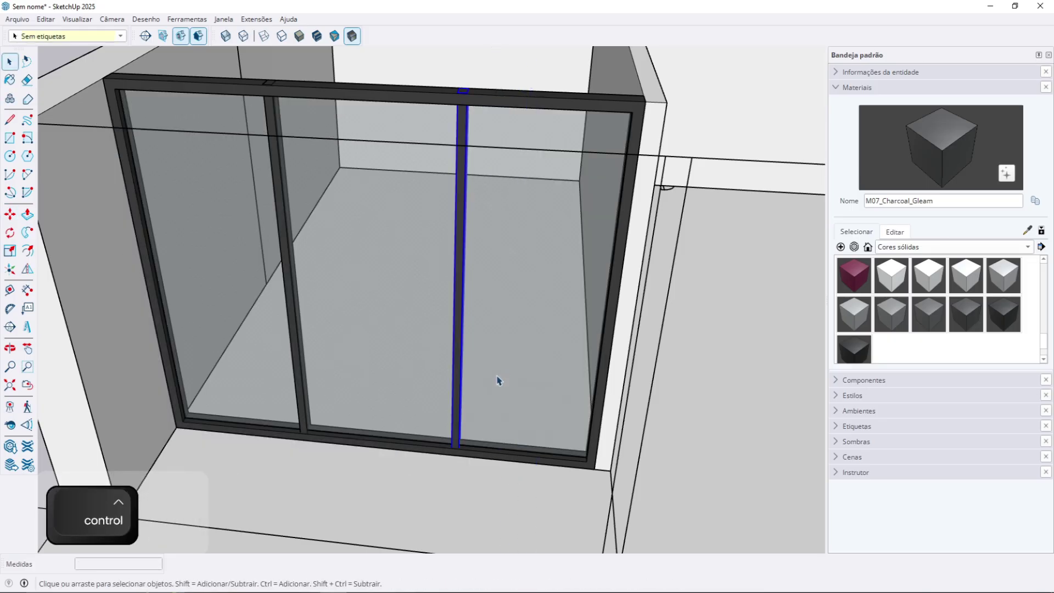
- Try to rotate the right middle post 30 degrees about its base, and undo the rotation
middle_drag(498, 376, 517, 219)
middle_drag(503, 336, 493, 414)
scroll(490, 416, up, 3)
key(q)
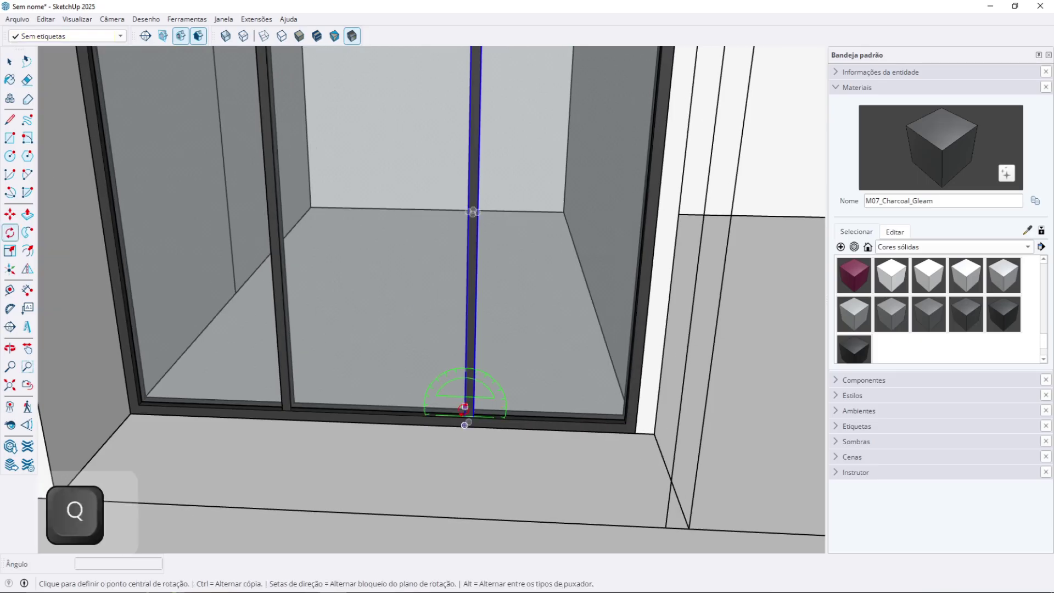
click(467, 270)
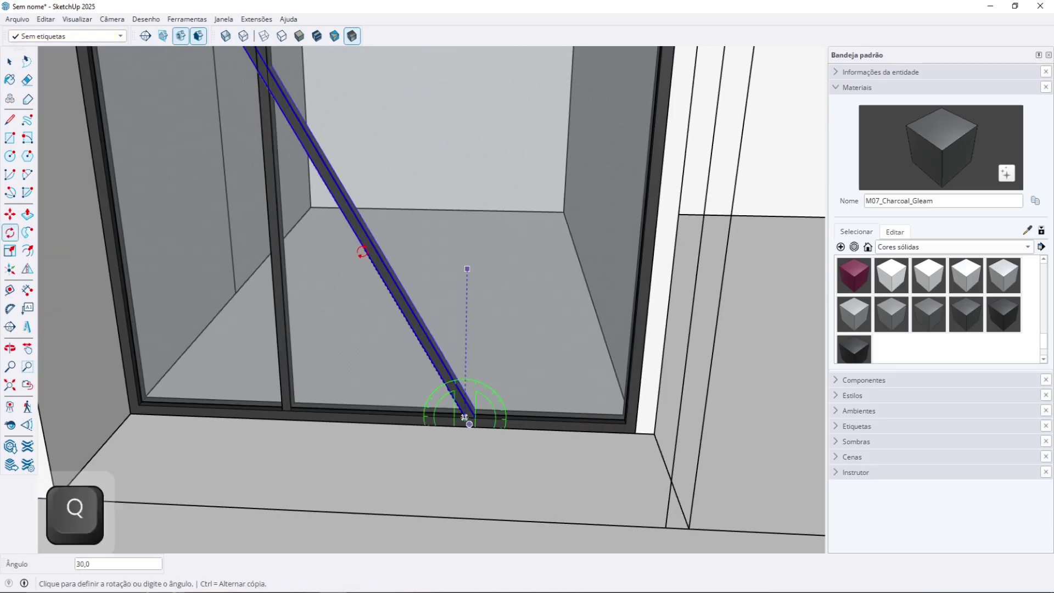
click(362, 251)
key(space)
click(277, 301)
scroll(329, 268, down, 2)
middle_drag(338, 256, 356, 178)
shift+middle_drag(356, 178, 361, 303)
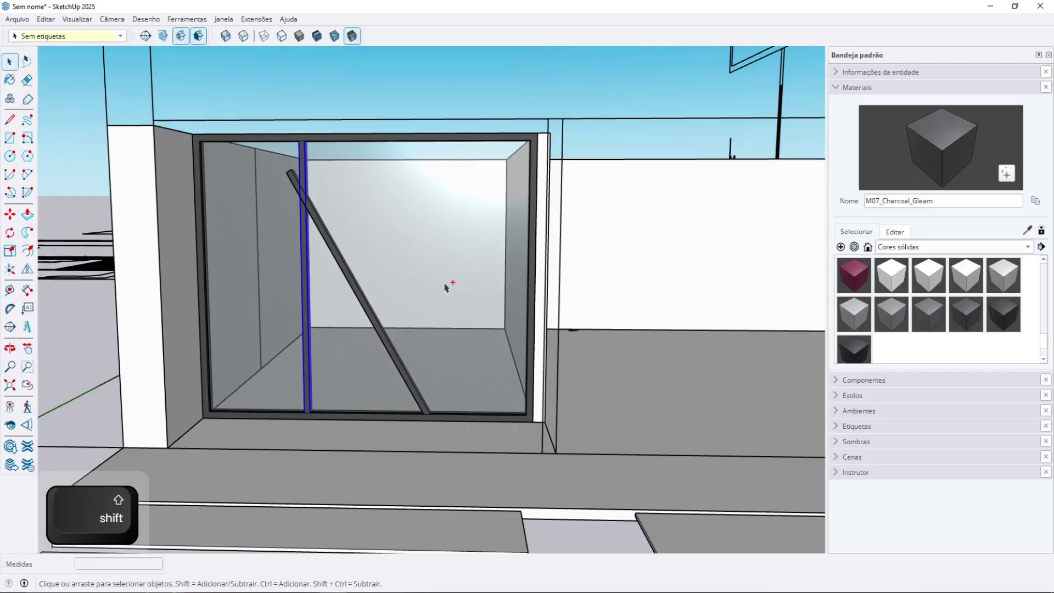
key(ctrl+z)
- Select both middle posts, the frame, and the glass panel, and combine them into one group
middle_drag(447, 287, 405, 375)
scroll(379, 298, up, 3)
middle_drag(378, 299, 432, 407)
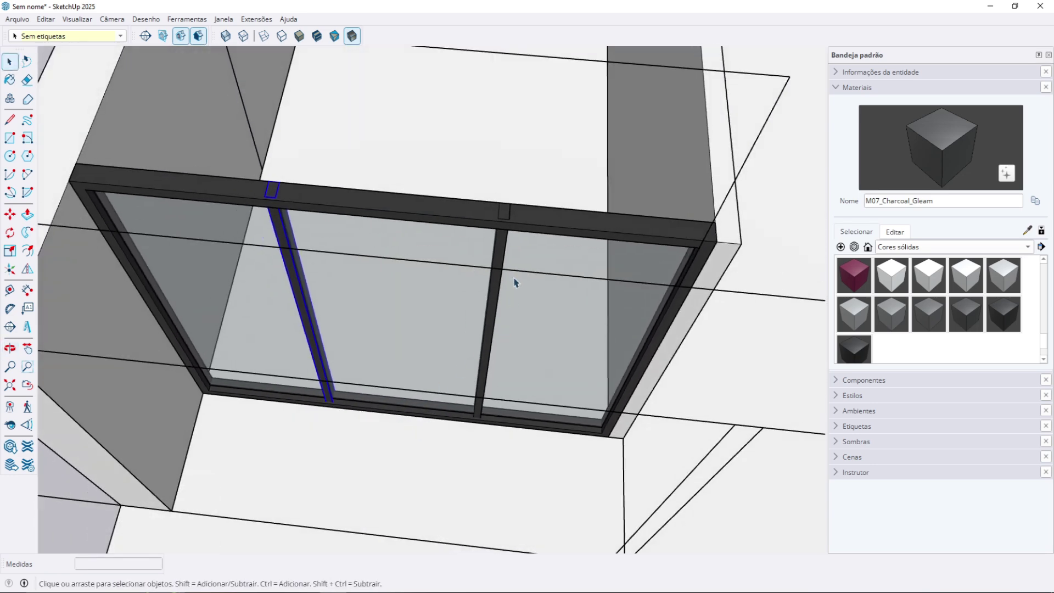
shift+click(496, 279)
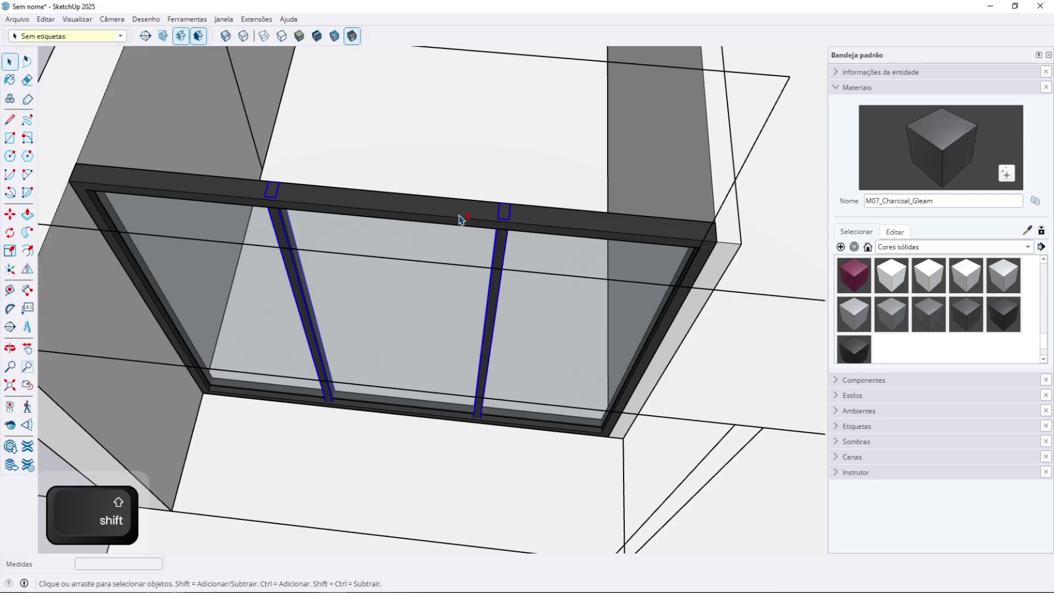
scroll(452, 283, down, 3)
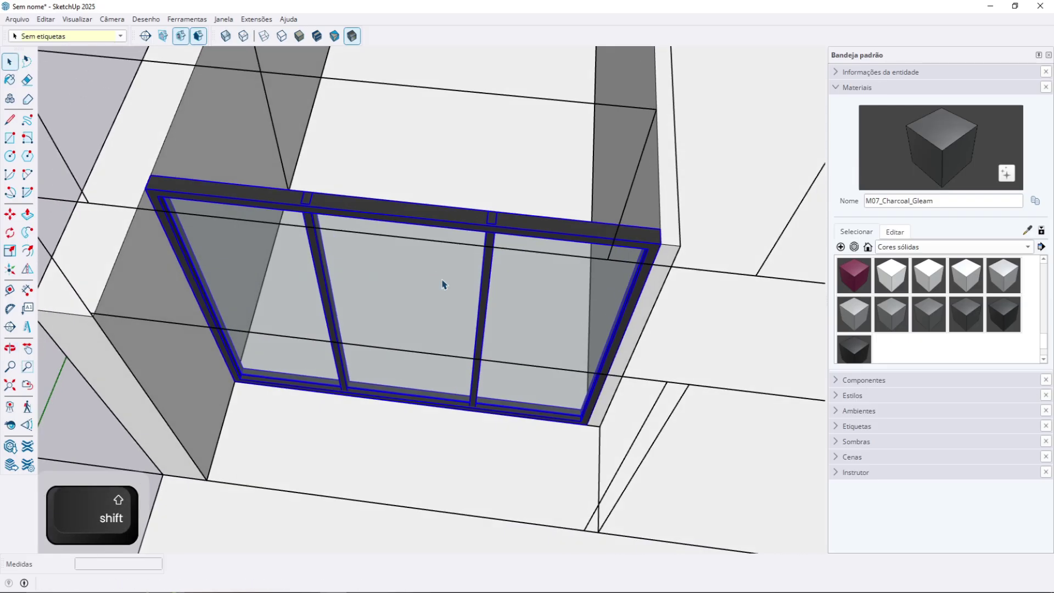
key(ctrl+g)
- Try to move the grouped glazed panel sideways out of the opening as one object, and undo the move
scroll(450, 329, down, 2)
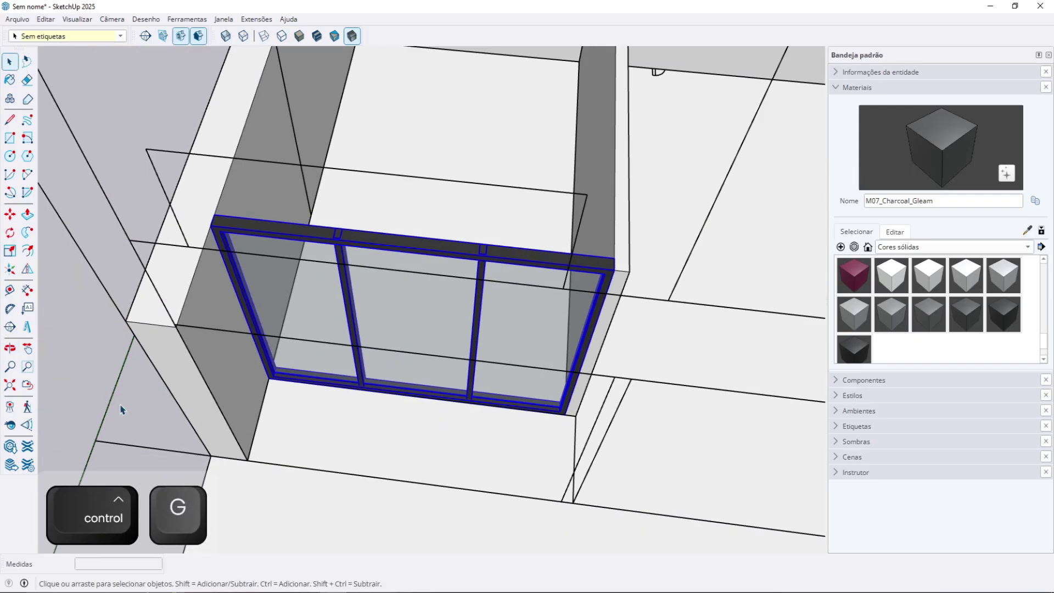
scroll(376, 397, down, 3)
key(m)
click(405, 395)
click(198, 368)
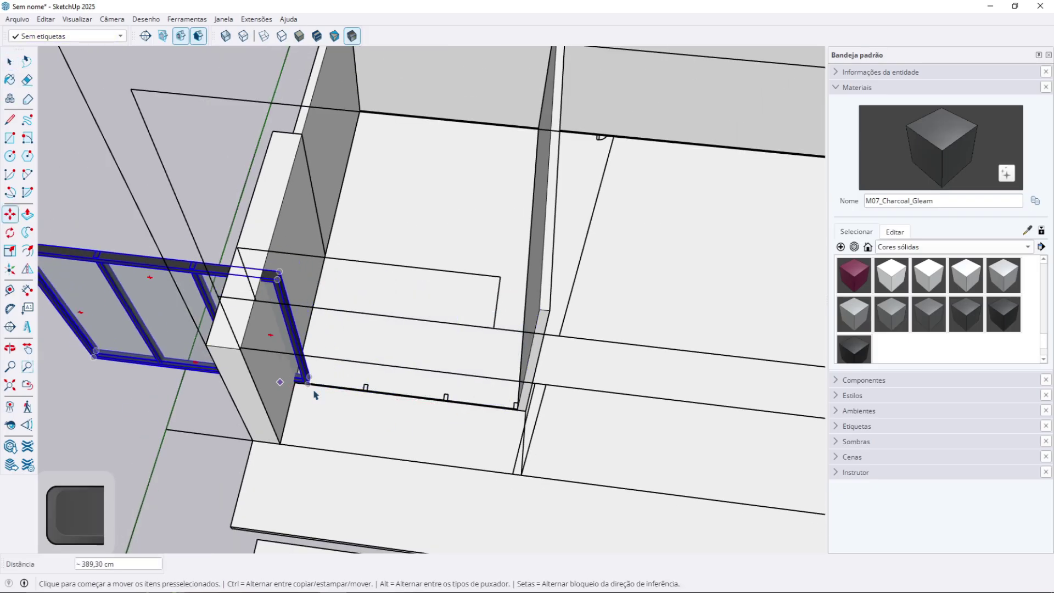
key(space)
key(alt+h)
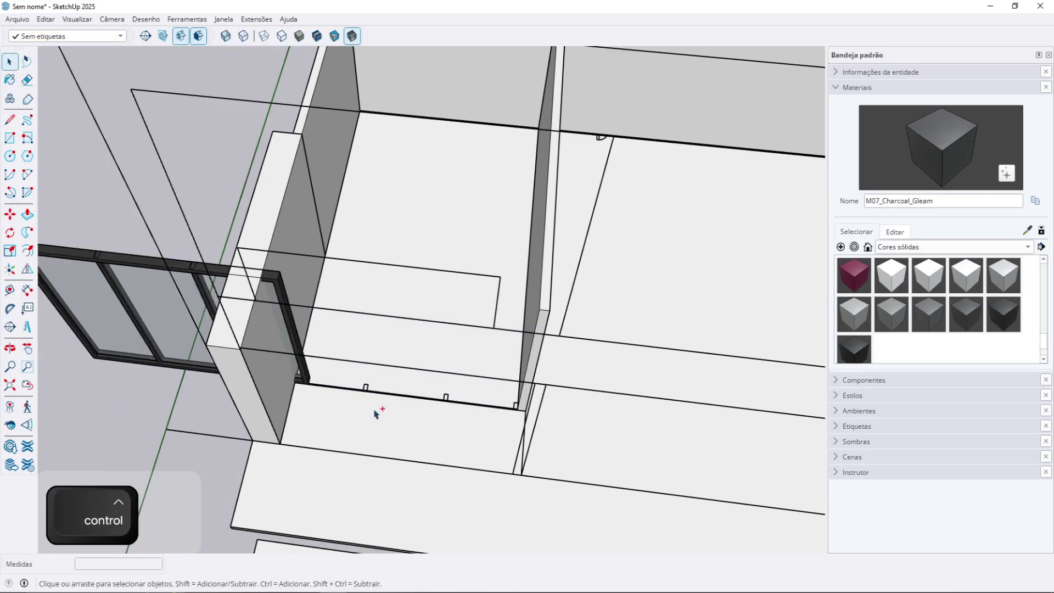
key(ctrl+z)
- Open the glazed panel group and its nested left middle post for editing, and exit both
scroll(340, 334, up, 5)
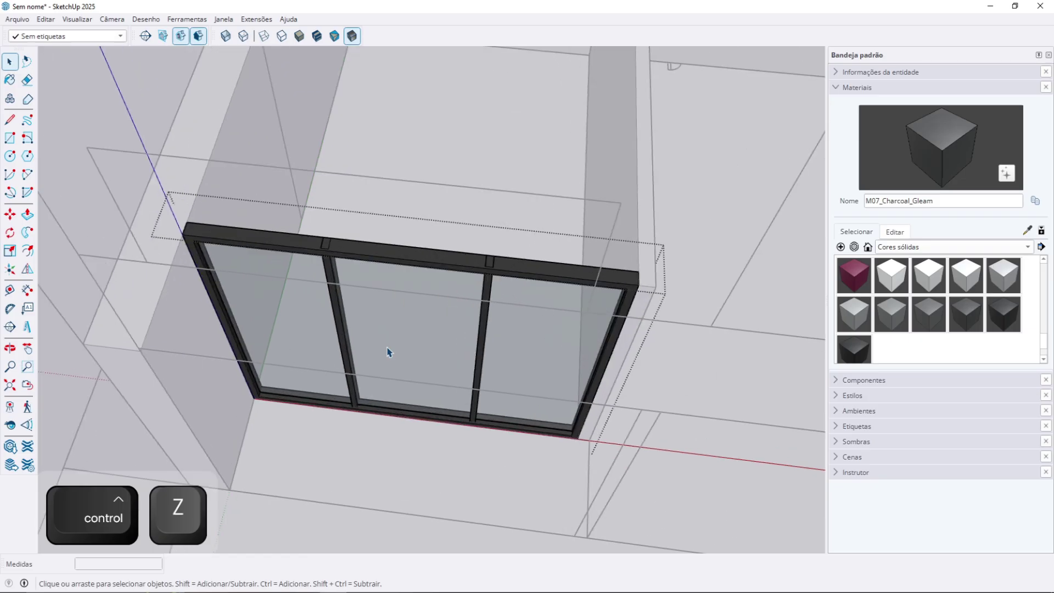
key(Escape)
double_click(385, 340)
middle_drag(416, 299, 438, 274)
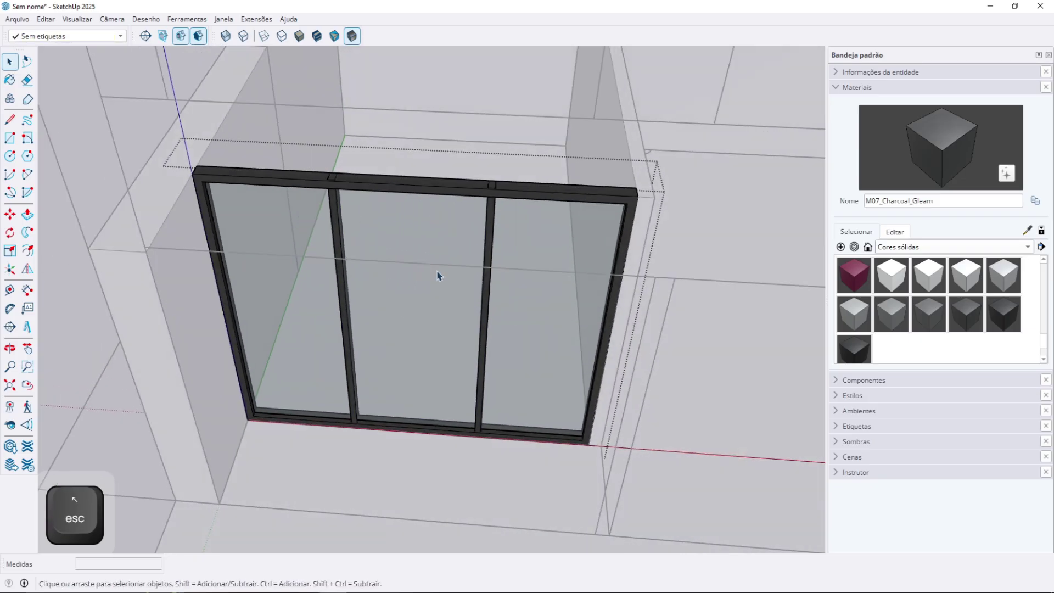
scroll(473, 356, up, 2)
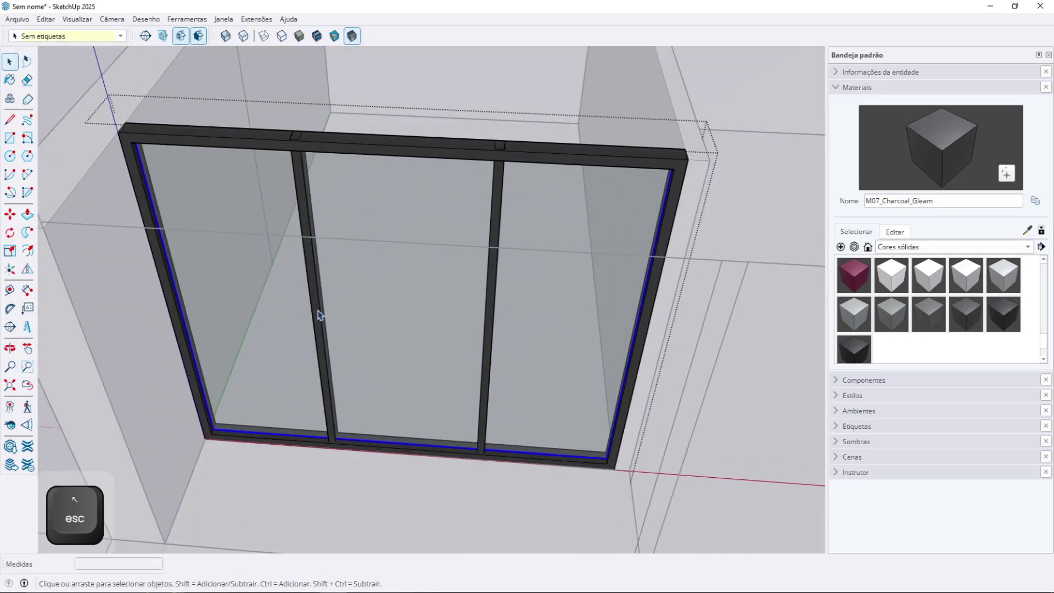
double_click(351, 139)
middle_drag(380, 159, 329, 191)
key(Escape)
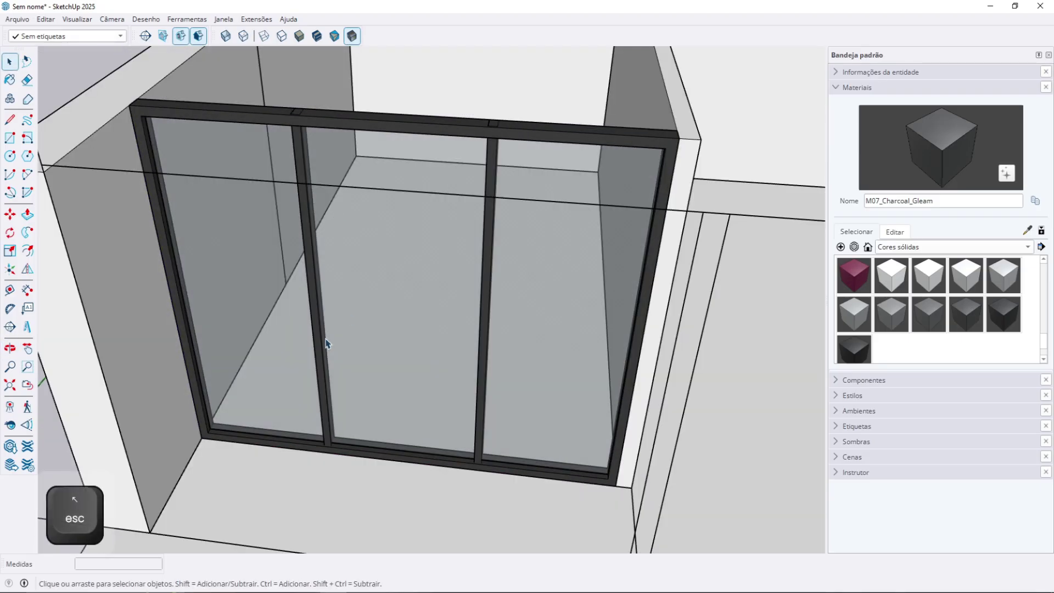
scroll(293, 394, up, 3)
double_click(323, 380)
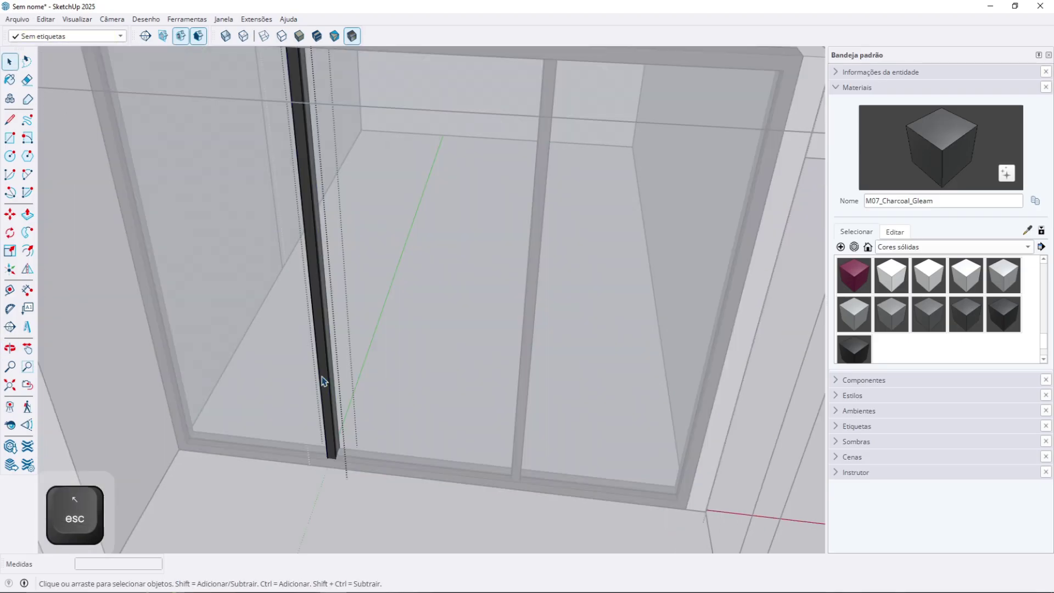
key(Escape)
scroll(383, 389, down, 4)
middle_drag(383, 391, 417, 325)
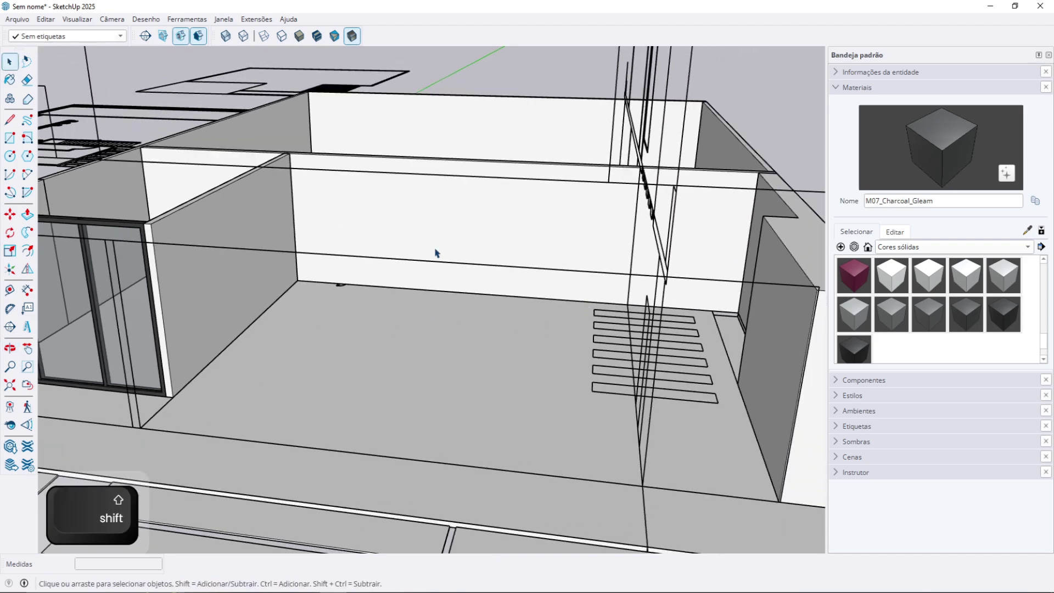
- Draw a ground rectangle from the origin to the diagonally opposite far corner of the lot
middle_drag(436, 253, 640, 327)
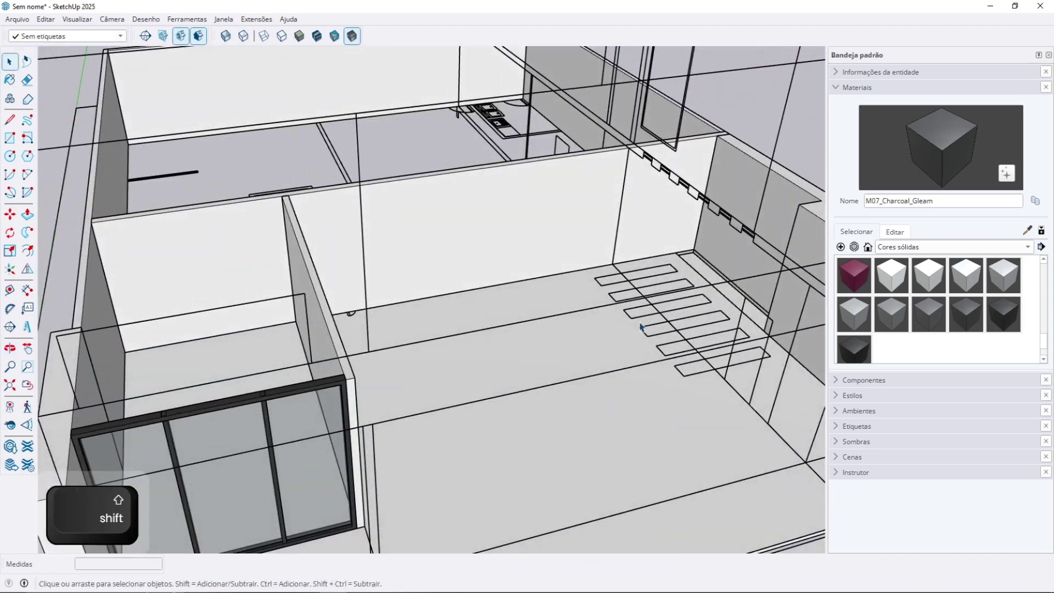
scroll(604, 302, down, 5)
middle_drag(570, 275, 472, 352)
key(r)
click(153, 469)
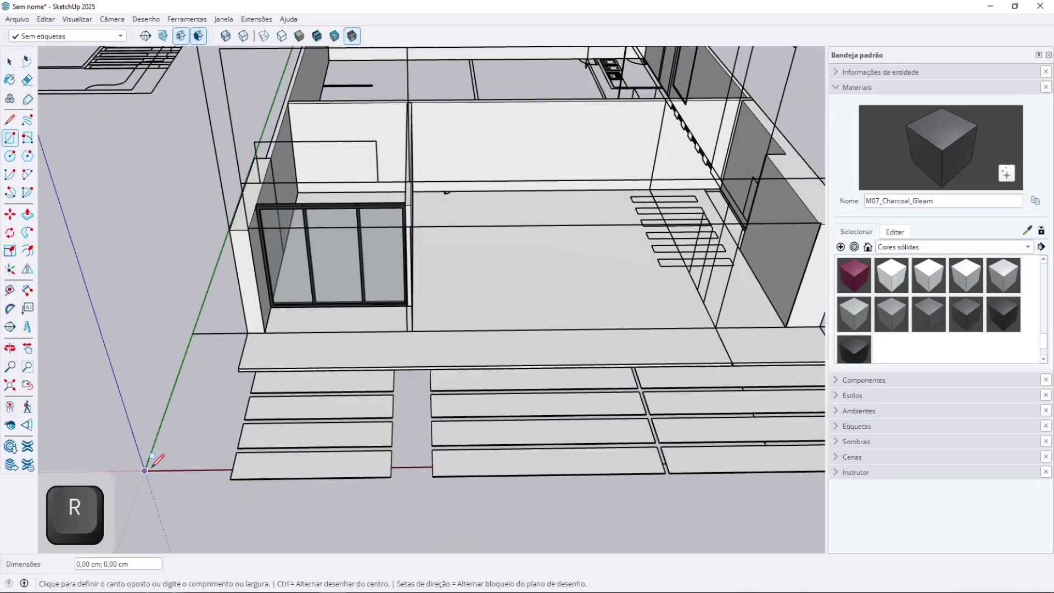
middle_drag(154, 470, 456, 420)
scroll(456, 420, up, 5)
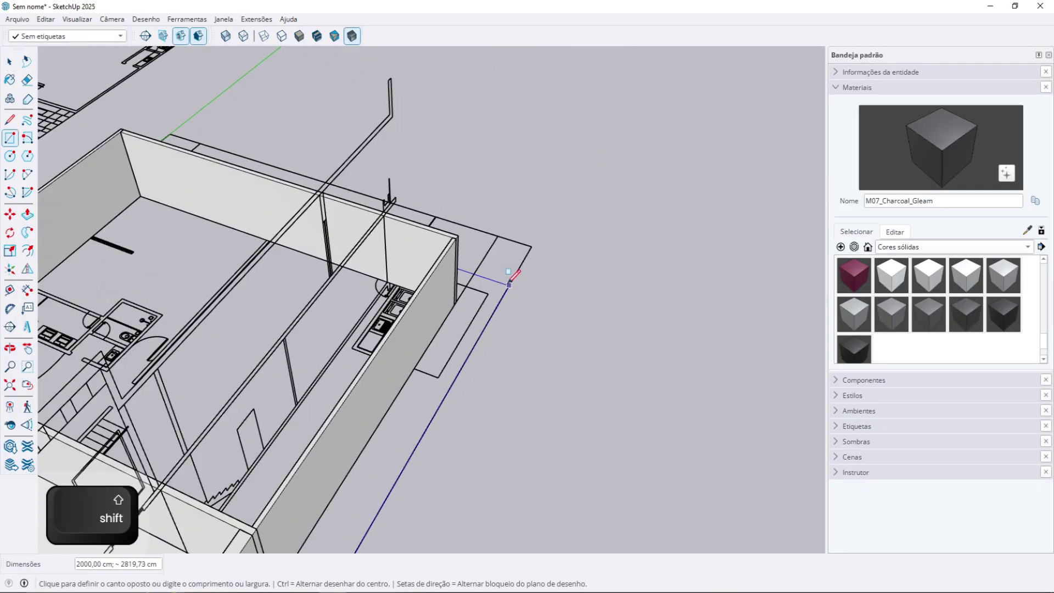
click(550, 222)
key(space)
- Select the new ground face with its edges and make it a group
scroll(506, 238, down, 7)
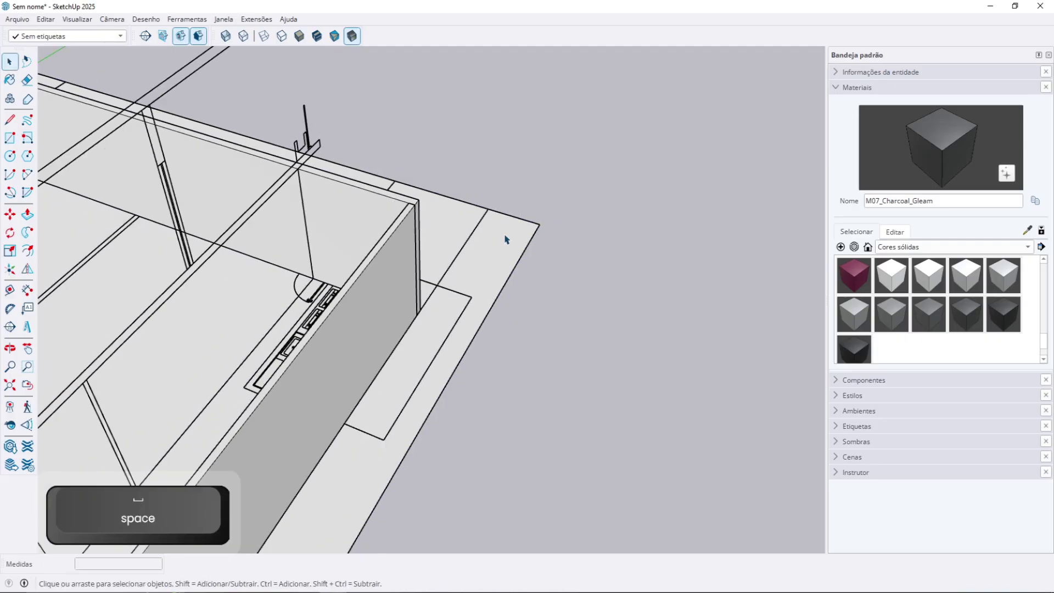
shift+middle_drag(498, 305, 608, 177)
scroll(455, 380, up, 1)
shift+click(455, 380)
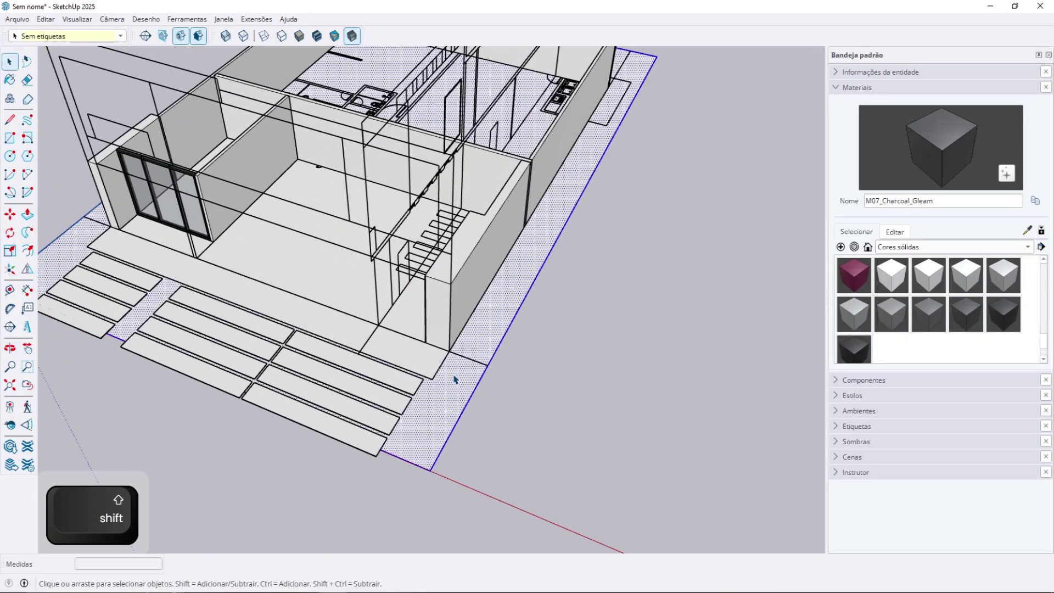
scroll(454, 376, up, 3)
key(ctrl+g)
- Paint the ground group with the Soil_04_1K material from the Terra collection
middle_drag(507, 371, 691, 308)
click(943, 250)
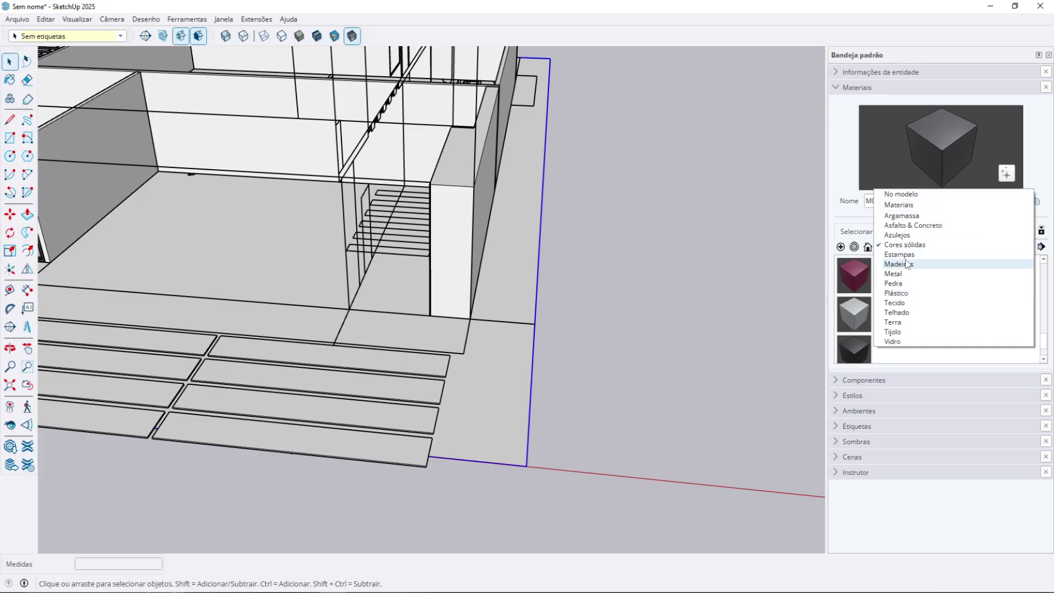
click(900, 323)
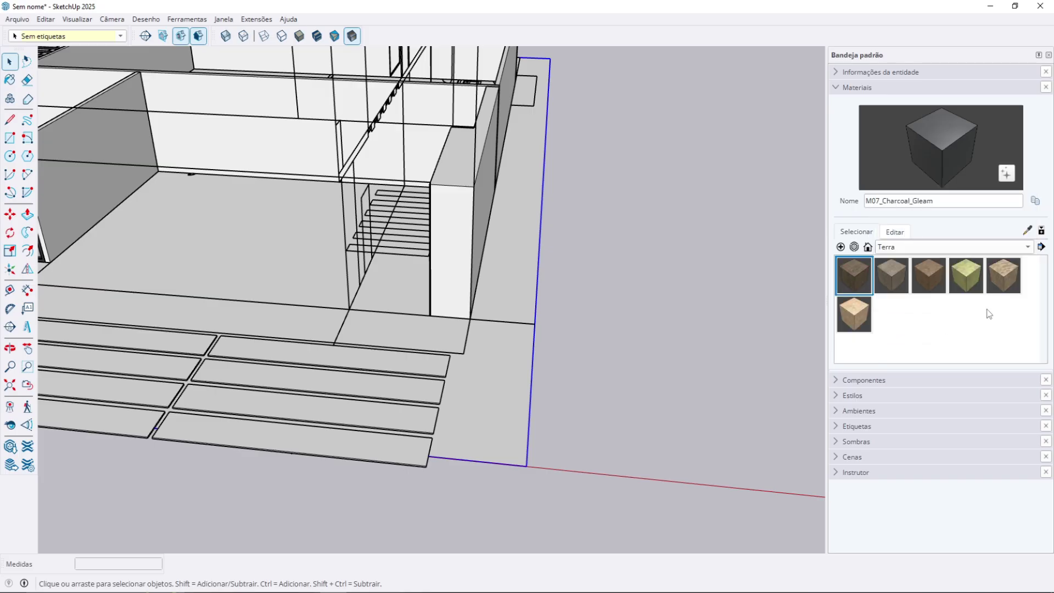
click(965, 277)
click(497, 391)
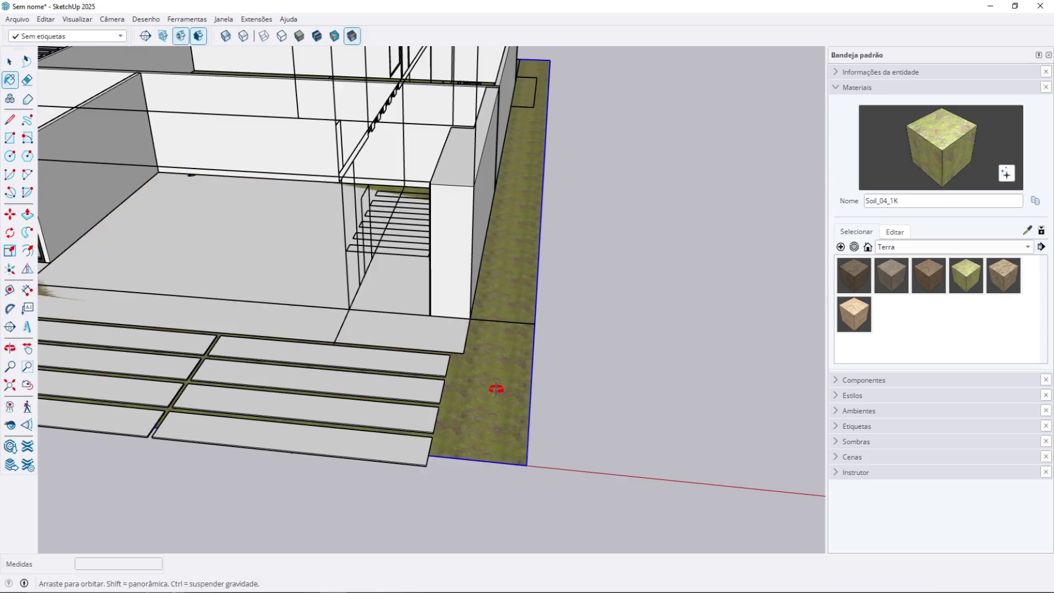
- Move the ground group straight down 10 cm from the slab's front corner
mouse_move(497, 390)
middle_down()
mouse_move(576, 280)
mouse_move(489, 344)
mouse_move(405, 367)
middle_up()
scroll(483, 335, up, 5)
mouse_move(541, 324)
middle_down()
mouse_move(421, 268)
mouse_move(401, 285)
mouse_move(394, 247)
mouse_move(238, 234)
mouse_move(734, 275)
mouse_move(430, 287)
mouse_move(414, 277)
mouse_move(430, 256)
mouse_move(516, 275)
middle_up()
scroll(395, 250, down, 3)
scroll(337, 258, down, 3)
scroll(494, 287, up, 3)
key(space)
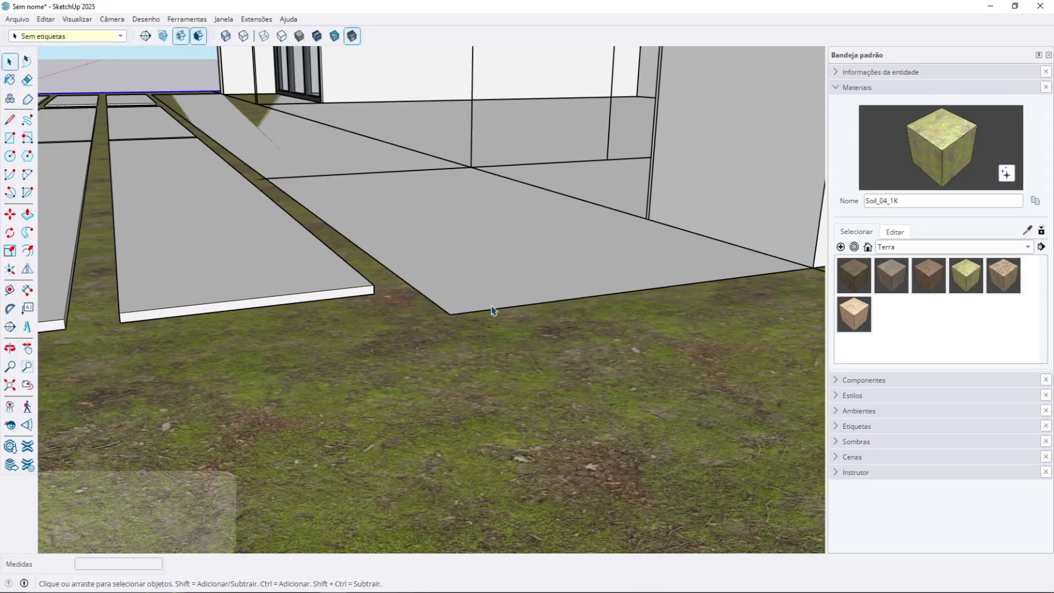
scroll(483, 330, down, 1)
middle_drag(472, 326, 515, 308)
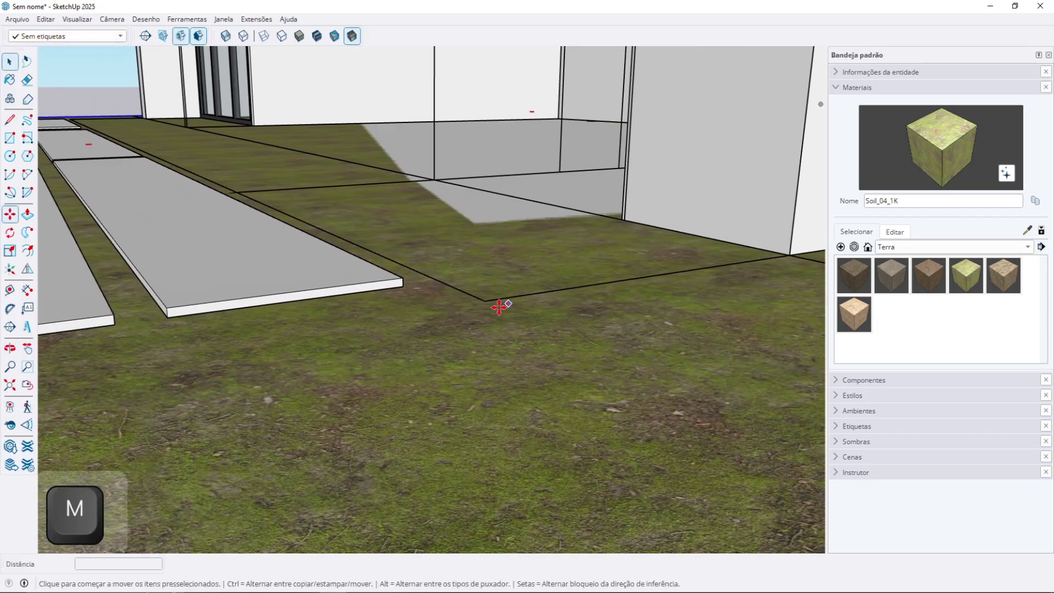
click(490, 313)
key(Up)
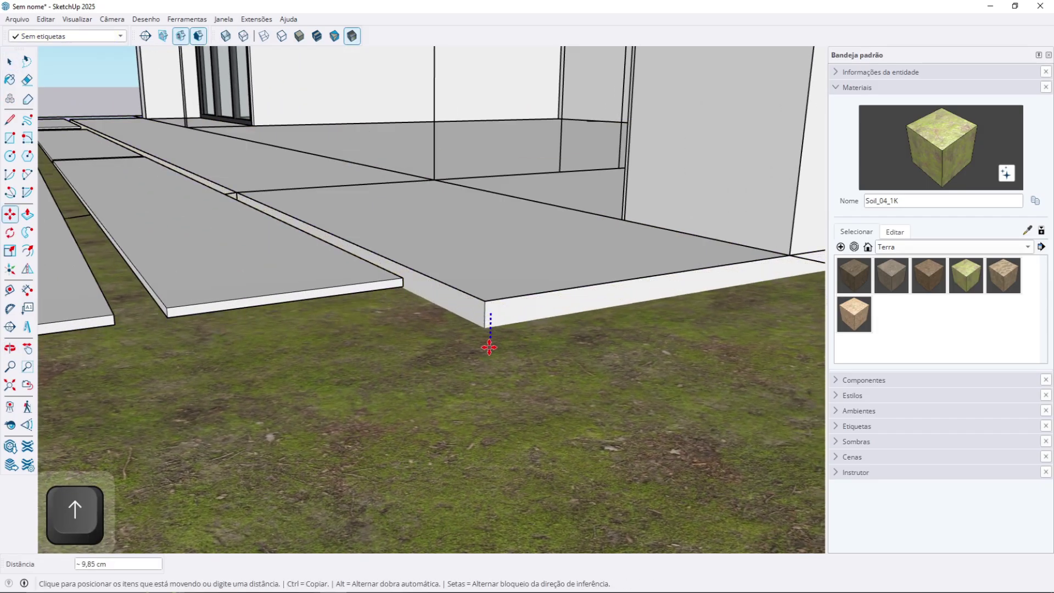
key(Return)
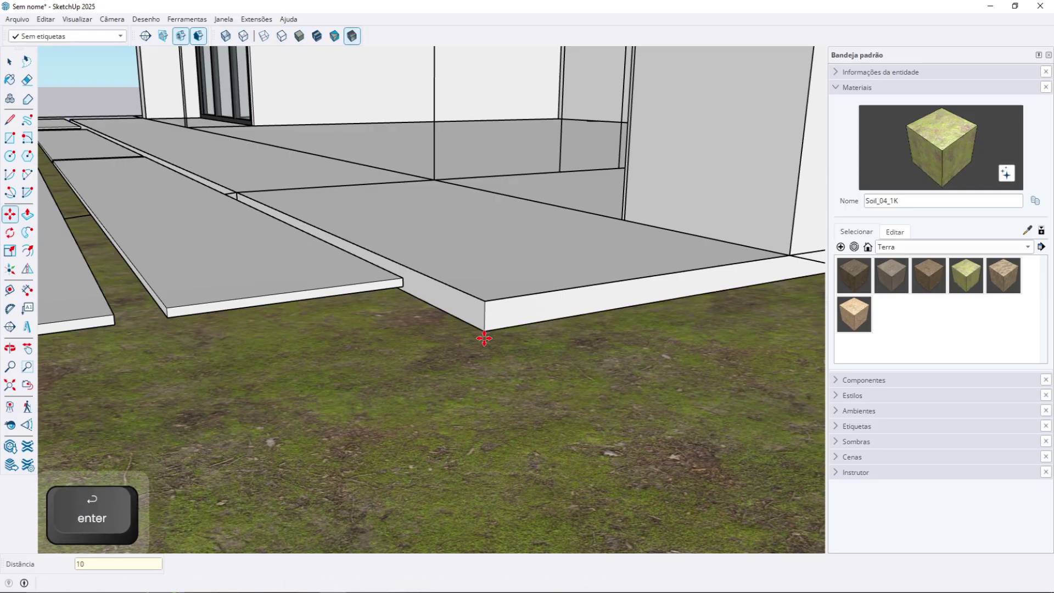
middle_drag(482, 337, 618, 328)
key(space)
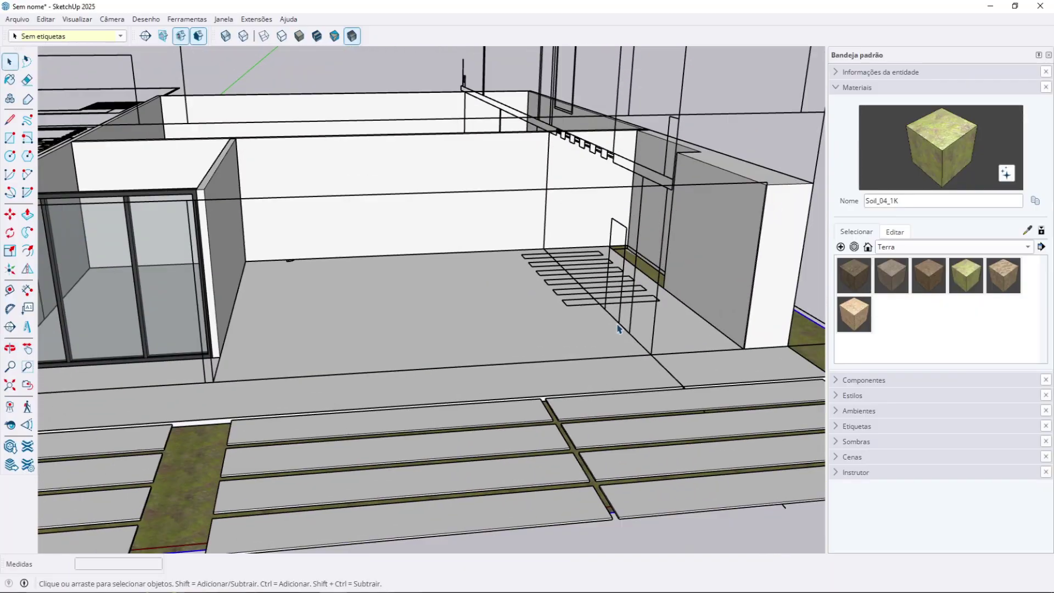
- Raise the narrow planting bed face beside the side wall slightly above the ground and paint it with Soil_03_1K
scroll(618, 329, up, 10)
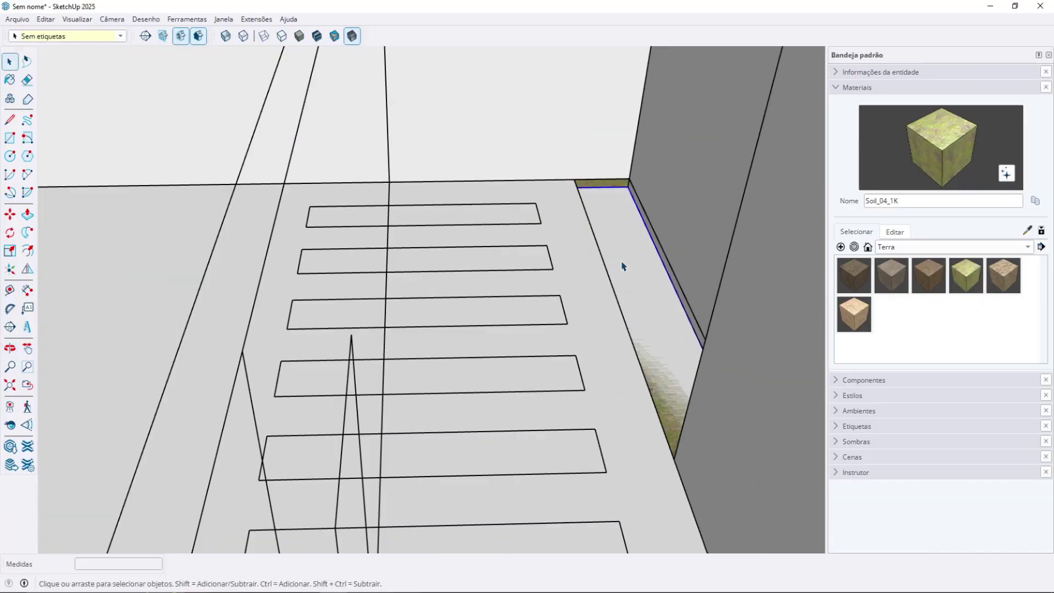
middle_drag(625, 257, 625, 184)
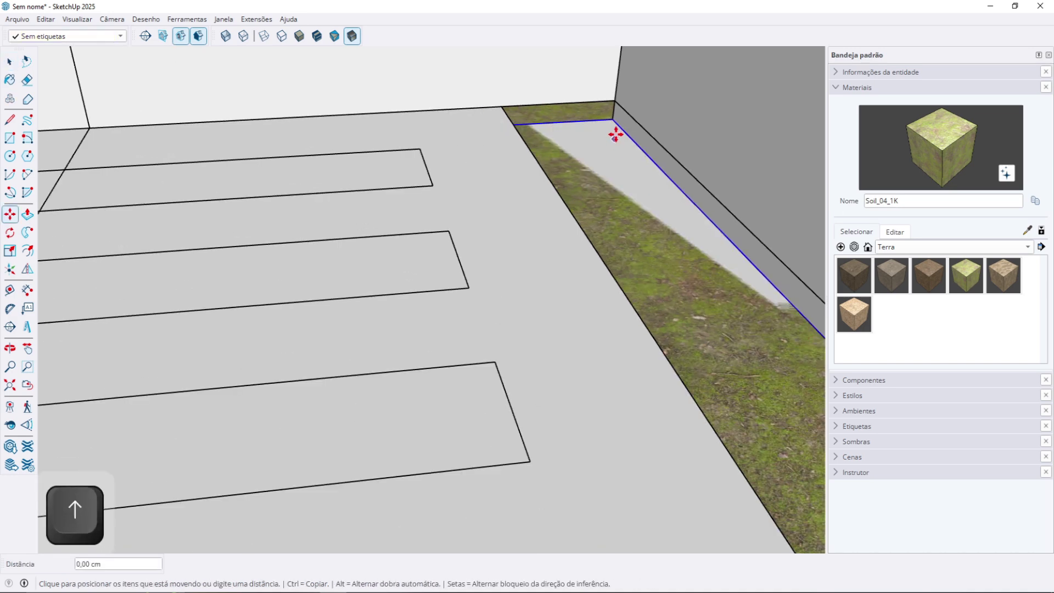
middle_drag(618, 138, 560, 179)
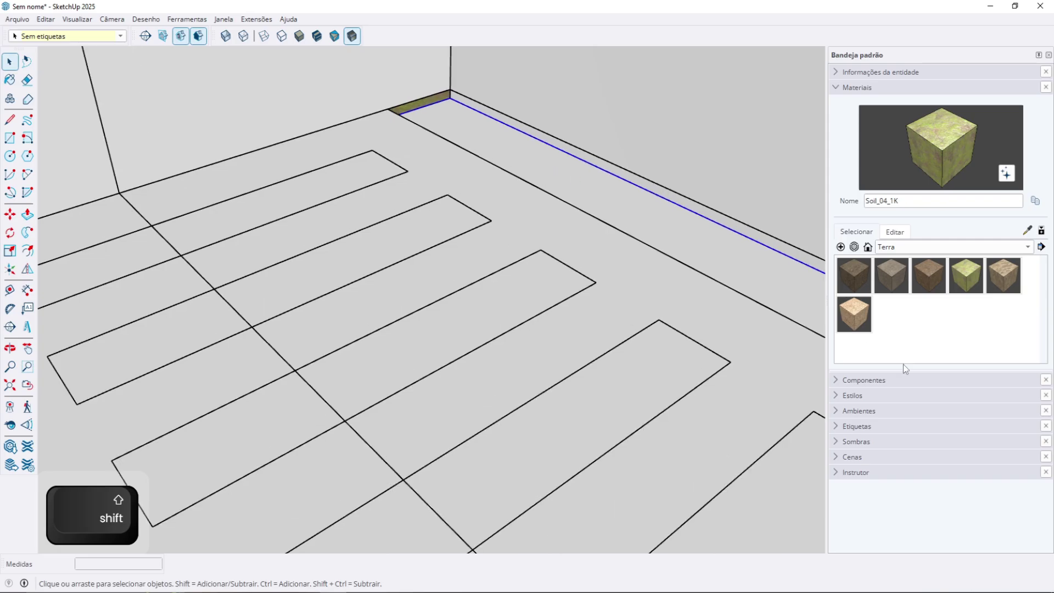
click(930, 279)
middle_drag(534, 144, 519, 114)
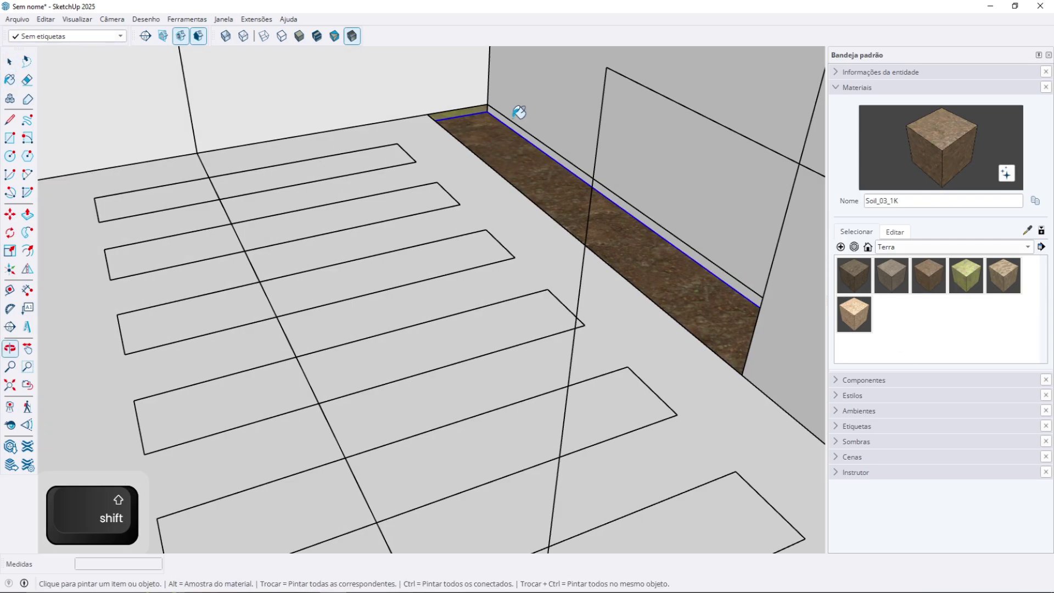
key(space)
- Examine from below how the walls and slab meet the ground, opening and closing the group there
scroll(451, 134, up, 5)
mouse_move(450, 218)
shift+middle_down()
mouse_move(449, 313)
mouse_move(435, 228)
mouse_move(612, 170)
mouse_move(365, 154)
mouse_move(274, 164)
shift+middle_up()
scroll(452, 213, up, 3)
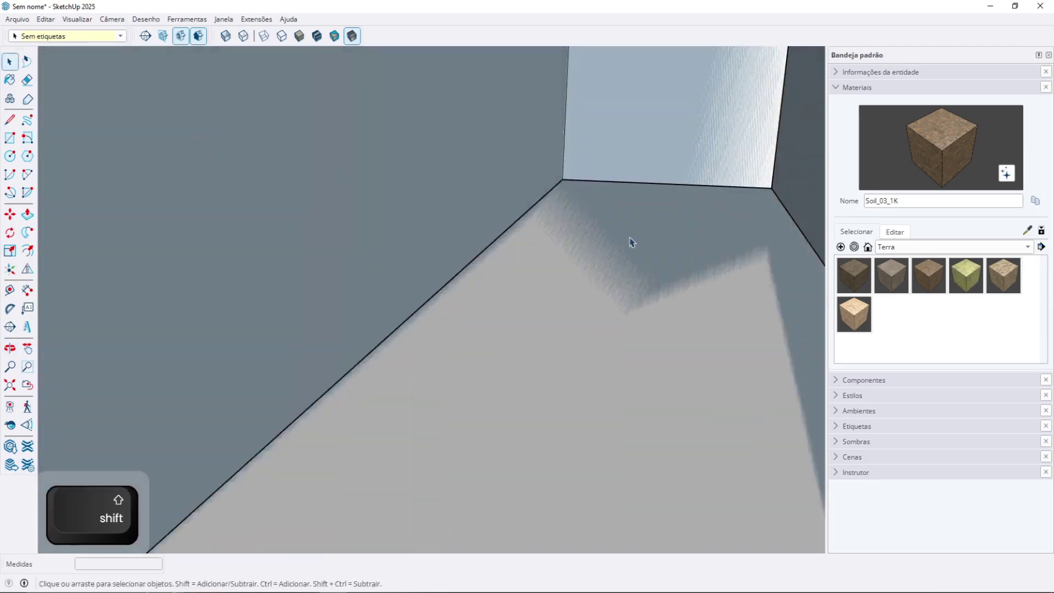
middle_drag(630, 240, 231, 213)
middle_drag(691, 254, 512, 311)
middle_drag(512, 311, 551, 190)
double_click(510, 282)
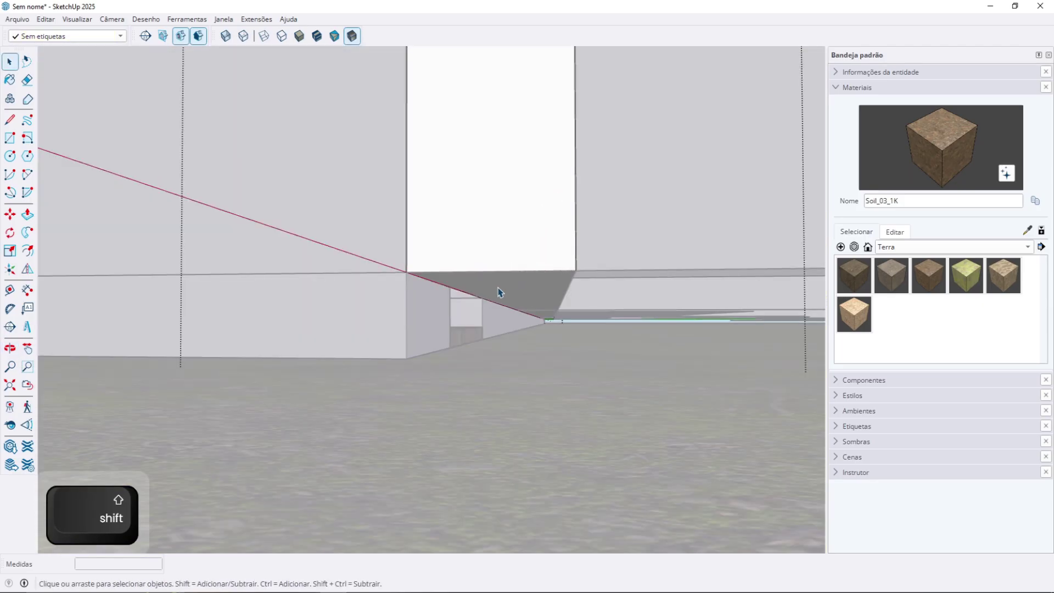
key(space)
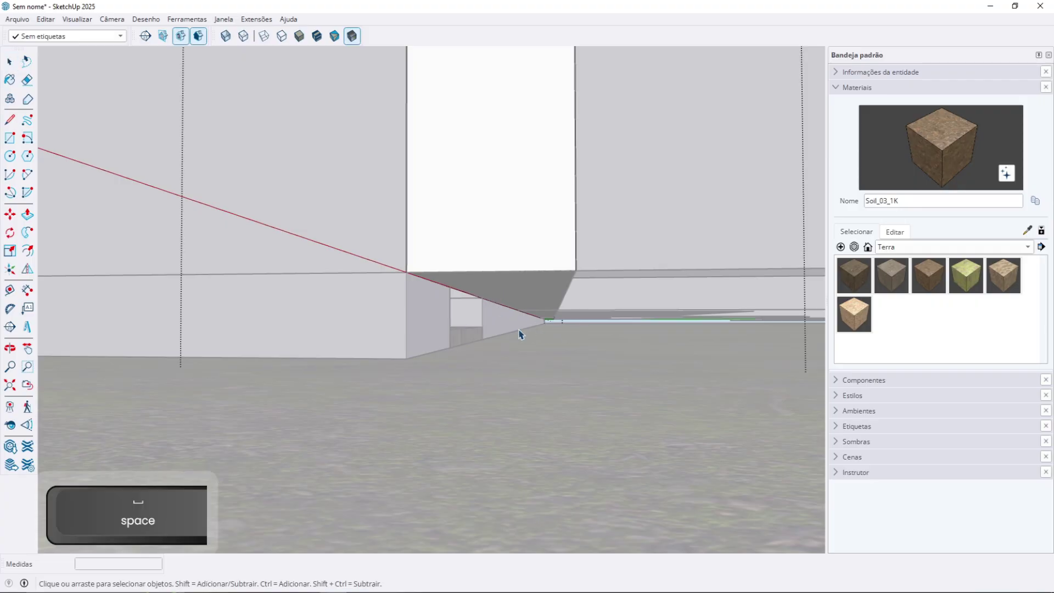
key(Escape)
- Draw a rectangle over the rear walled area, from its outer back wall corner to the diagonally opposite outer corner
scroll(451, 357, down, 2)
middle_drag(444, 324, 483, 347)
scroll(428, 302, down, 4)
scroll(415, 292, down, 5)
middle_drag(439, 310, 560, 356)
scroll(515, 334, down, 4)
middle_drag(428, 258, 515, 475)
key(r)
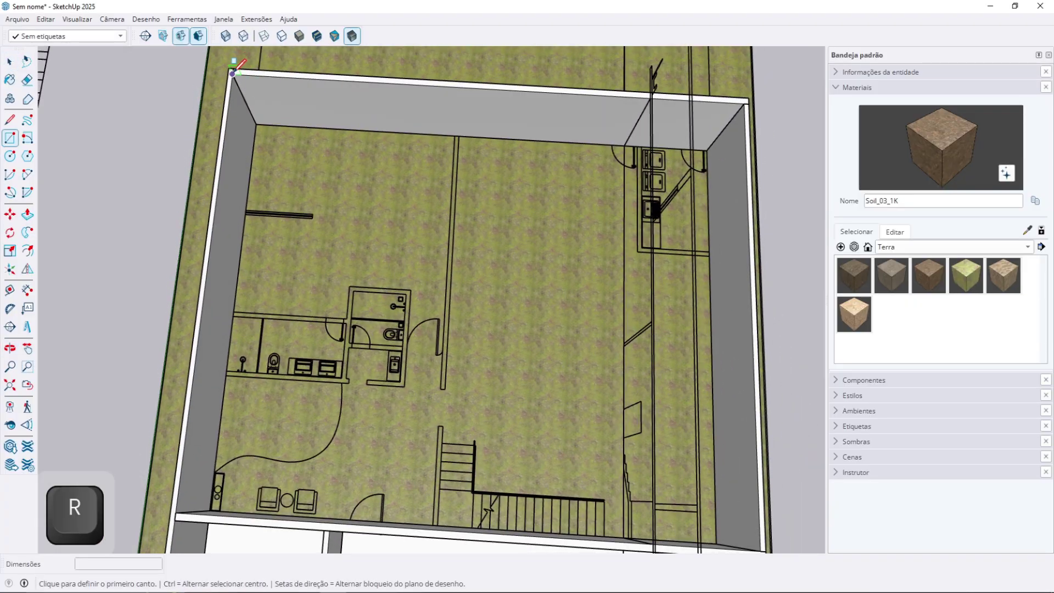
scroll(232, 71, up, 4)
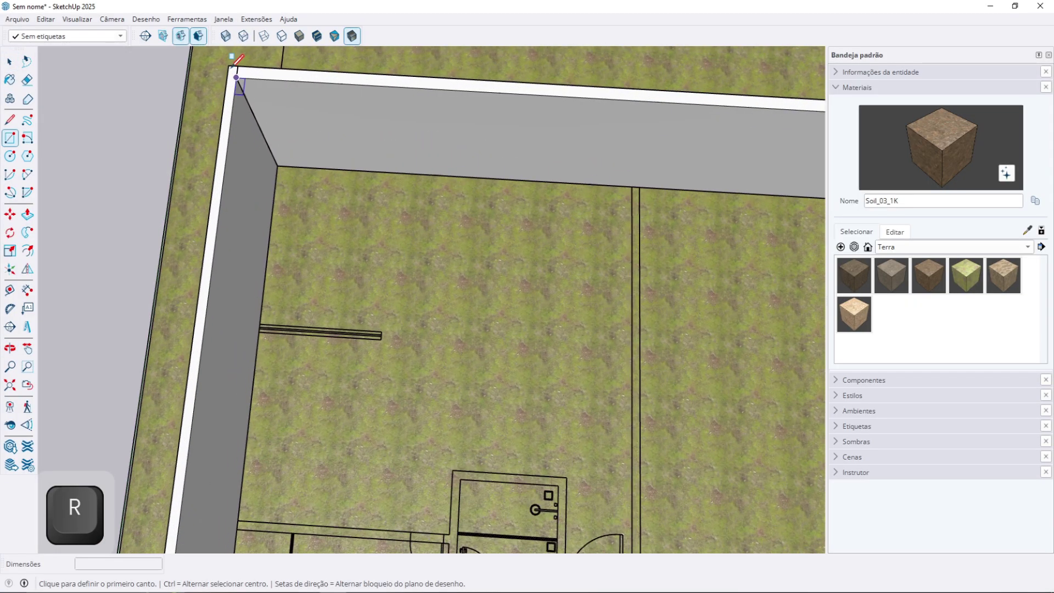
click(228, 65)
scroll(479, 217, down, 2)
shift+middle_drag(668, 460, 418, 287)
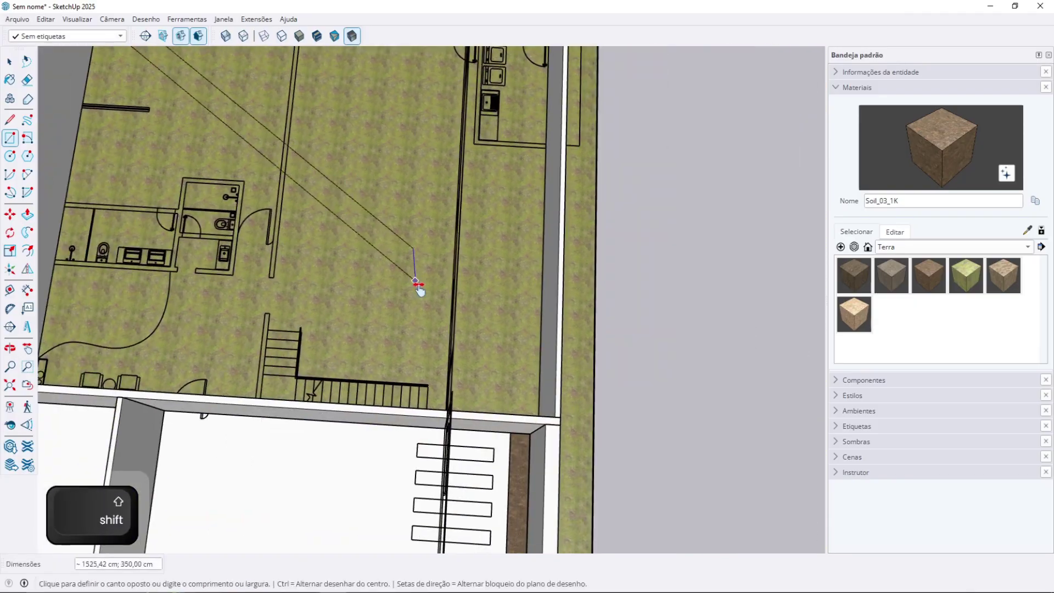
scroll(565, 420, up, 5)
click(546, 424)
key(space)
- Group the new rectangle over the rear area and extrude its face by 10 cm
middle_drag(545, 424, 408, 415)
double_click(409, 419)
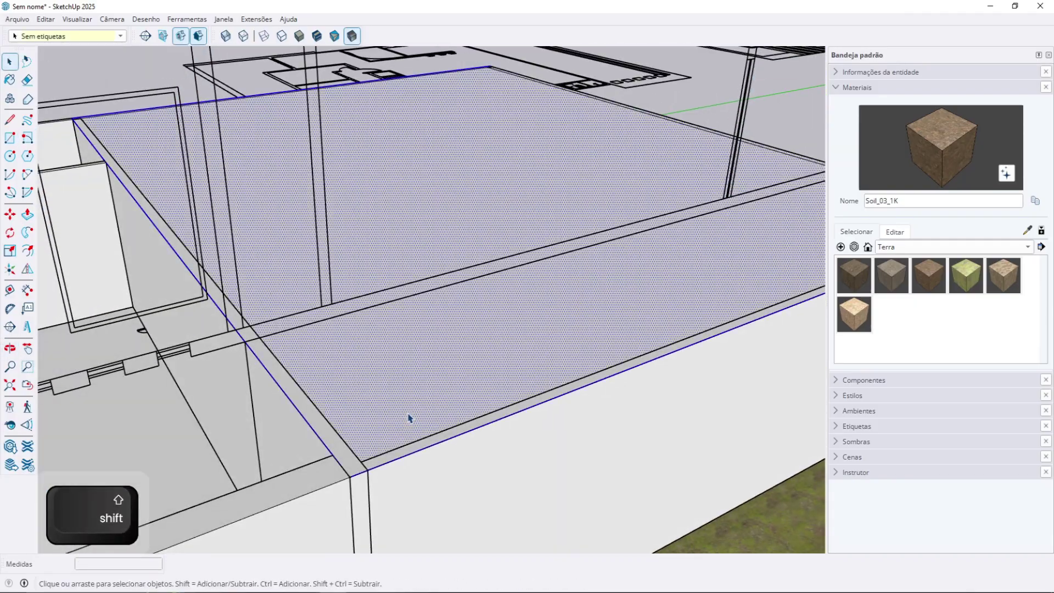
key(ctrl+g)
key(p)
click(419, 382)
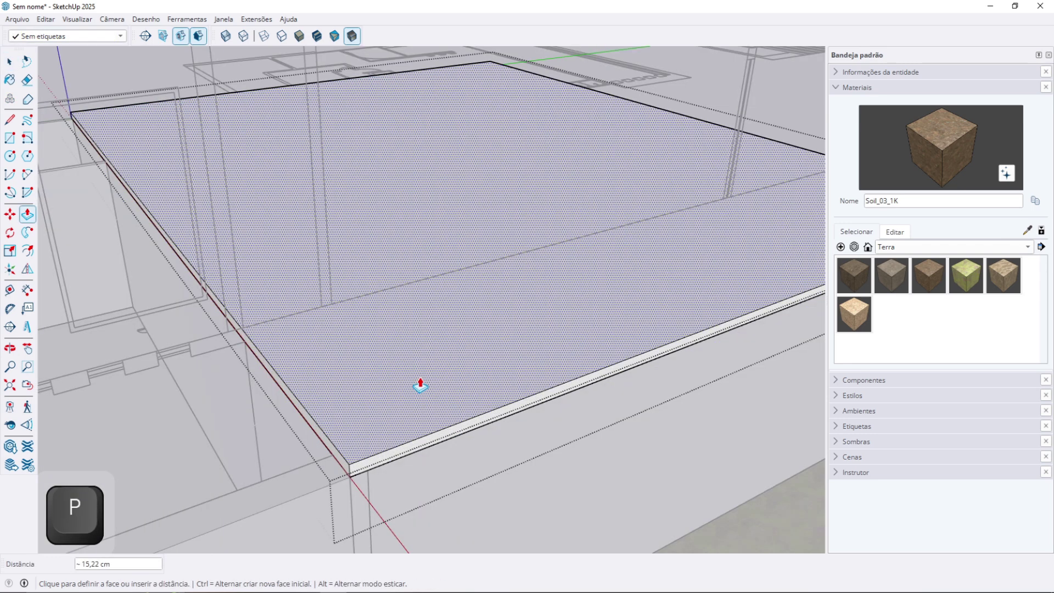
text(10)
key(Return)
key(space)
key(Escape)
- Move the rear slab group straight down 350 cm so its top corner meets the front slab's level
click(419, 379)
shift+middle_drag(361, 349, 351, 242)
scroll(352, 352, up, 3)
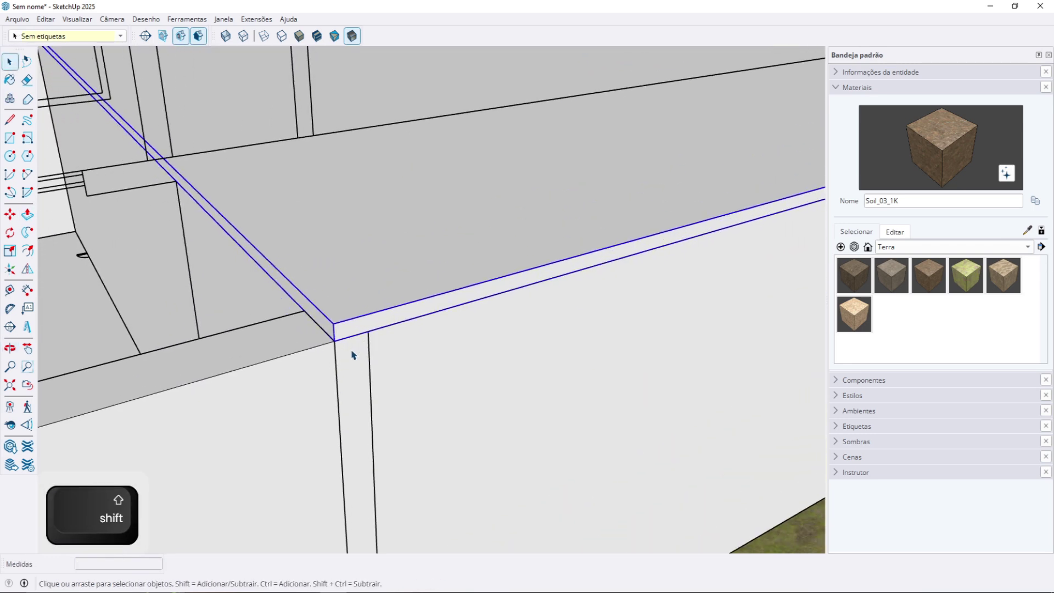
key(m)
click(333, 321)
key(Up)
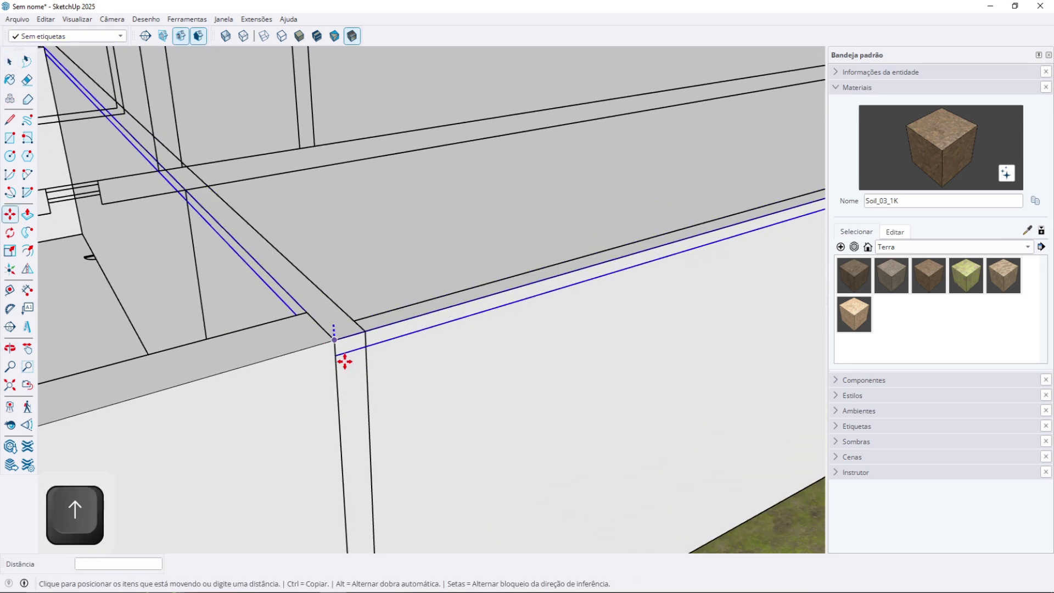
key(shift)
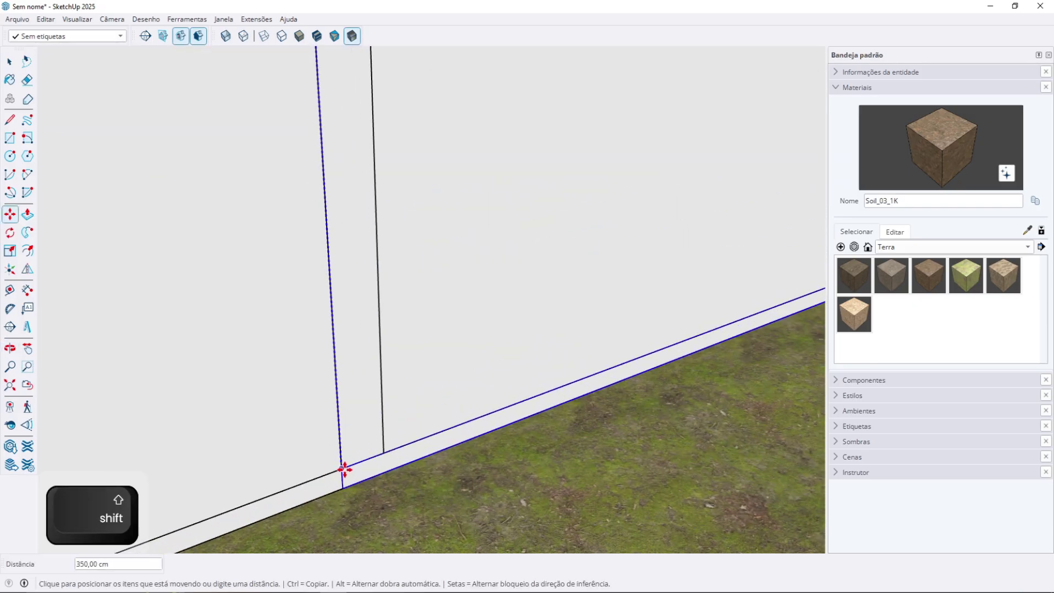
click(336, 475)
key(space)
- Examine the ground floor model with both slabs from several front angles
middle_drag(364, 360, 450, 236)
shift+middle_drag(291, 186, 336, 266)
scroll(562, 269, down, 8)
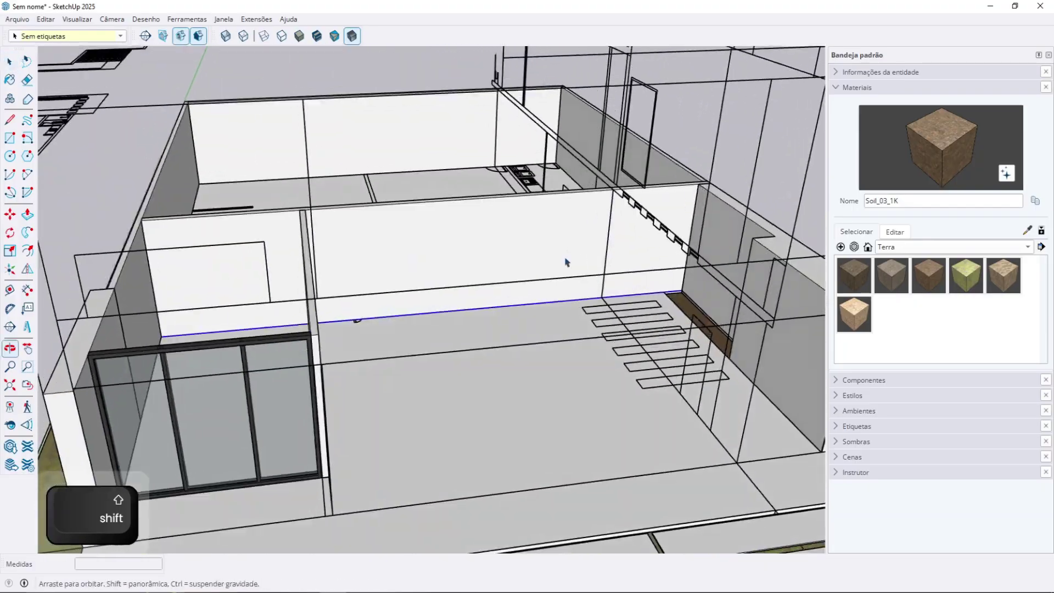
scroll(710, 261, down, 3)
middle_drag(715, 258, 265, 378)
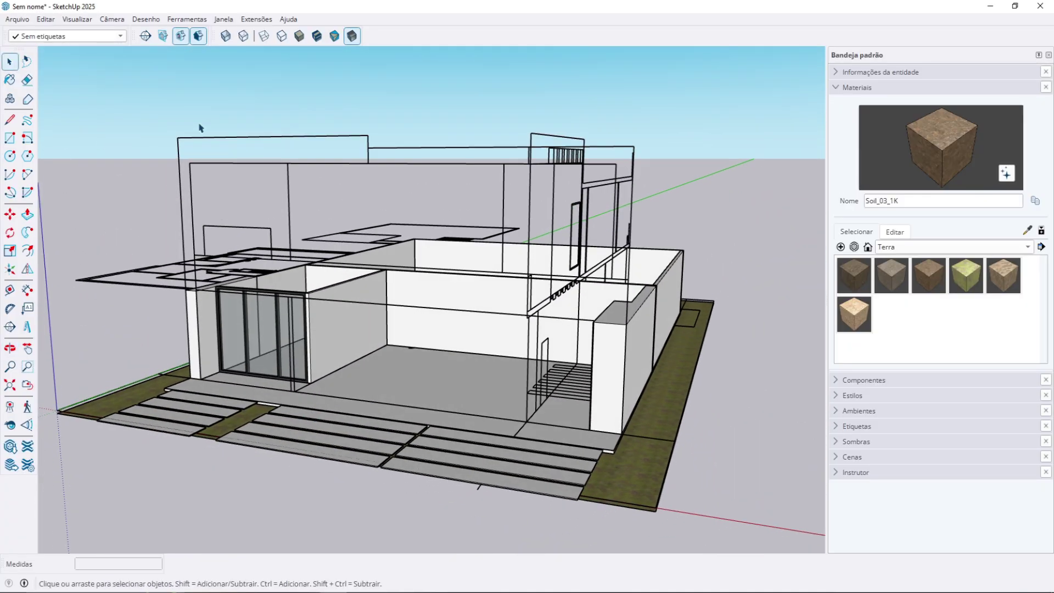
middle_drag(200, 128, 232, 201)
scroll(443, 329, up, 3)
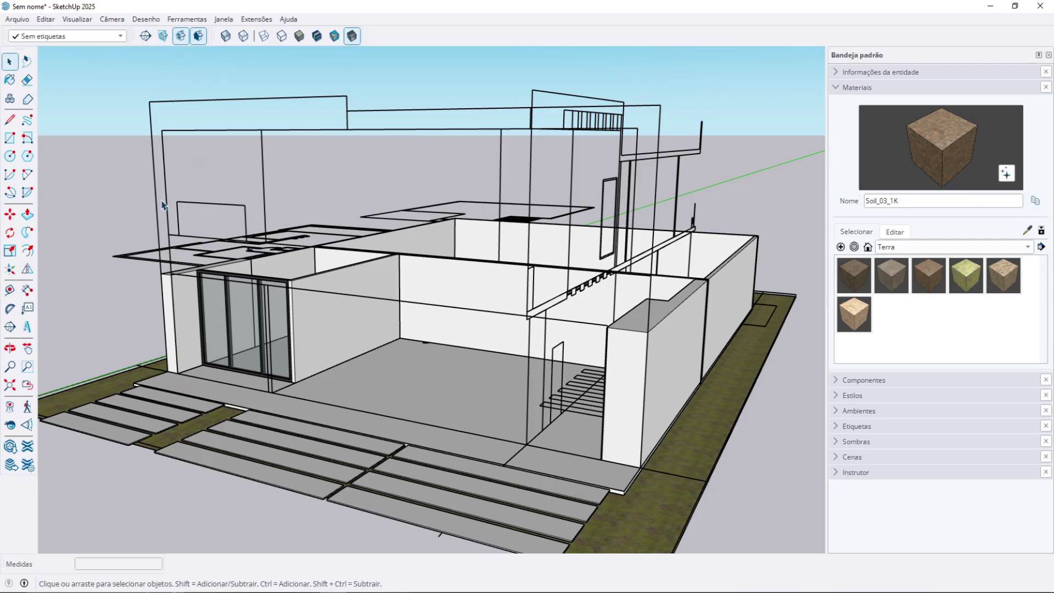
- Save the model to the desktop as Model_3Derizando_01, purging its unused items
click(17, 19)
click(59, 91)
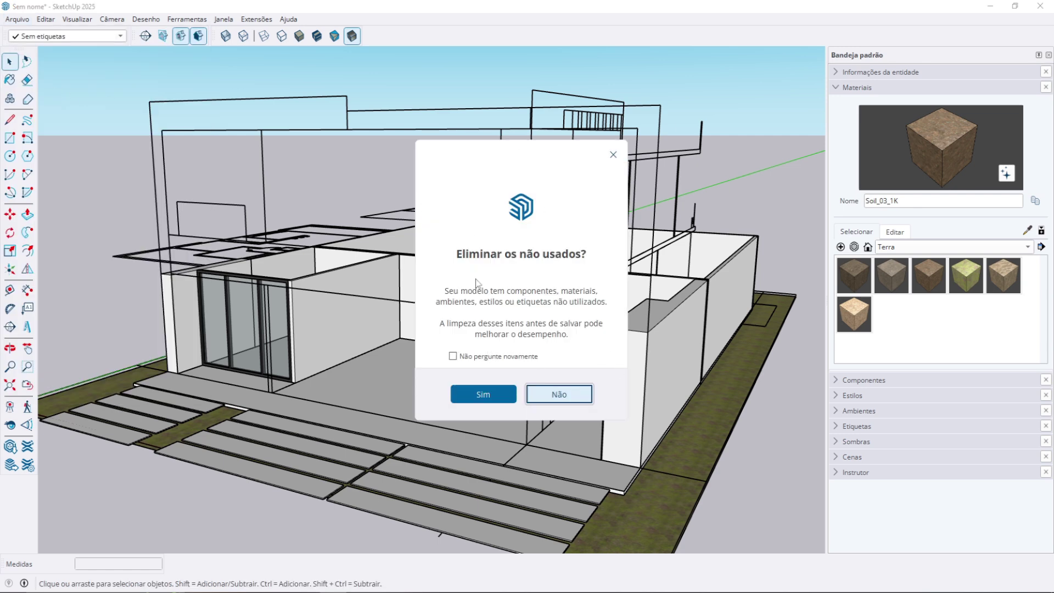
click(488, 394)
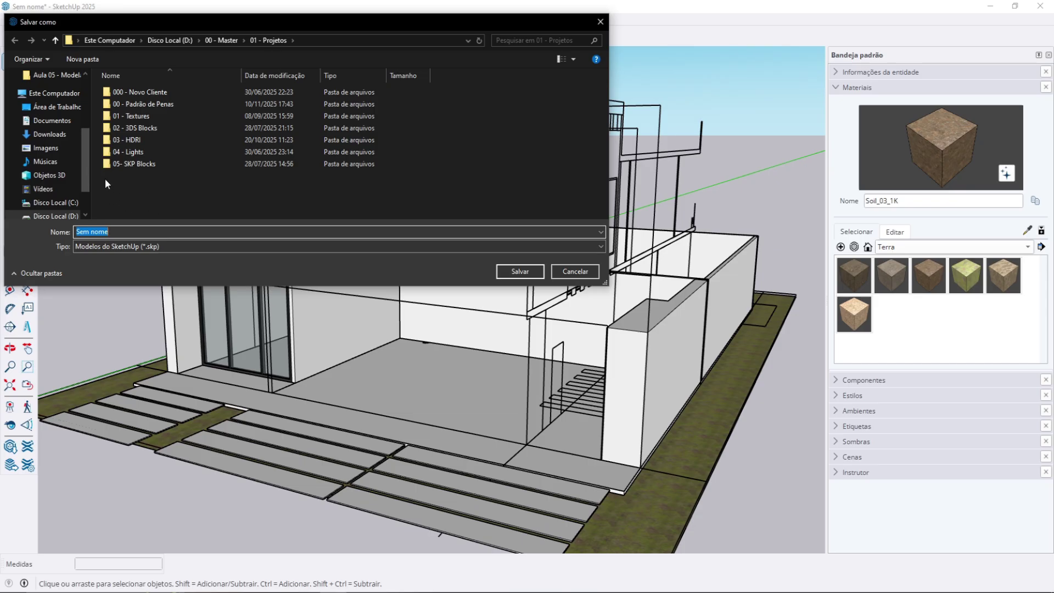
click(53, 107)
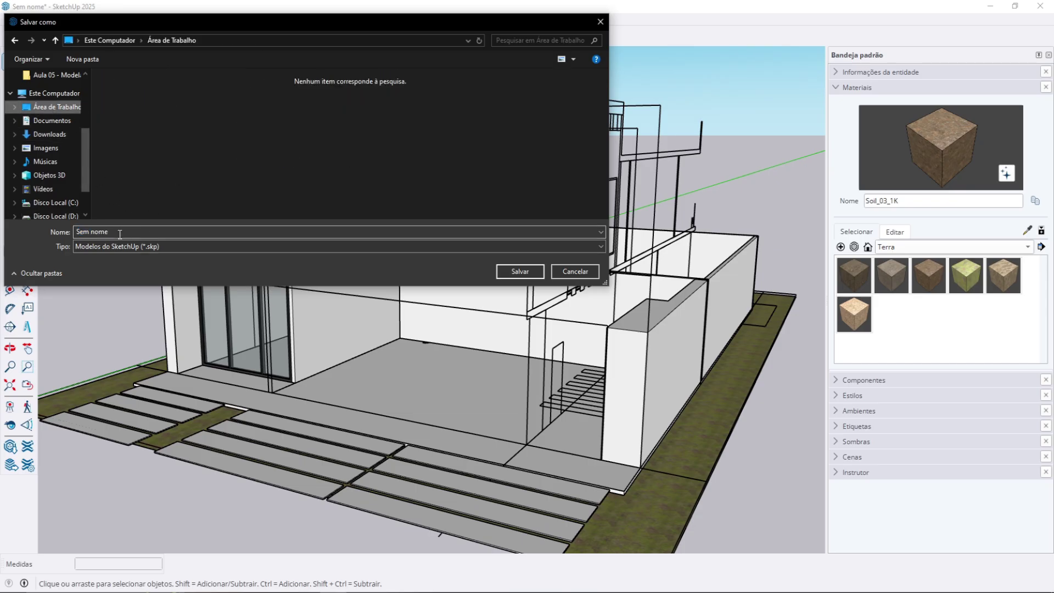
click(119, 233)
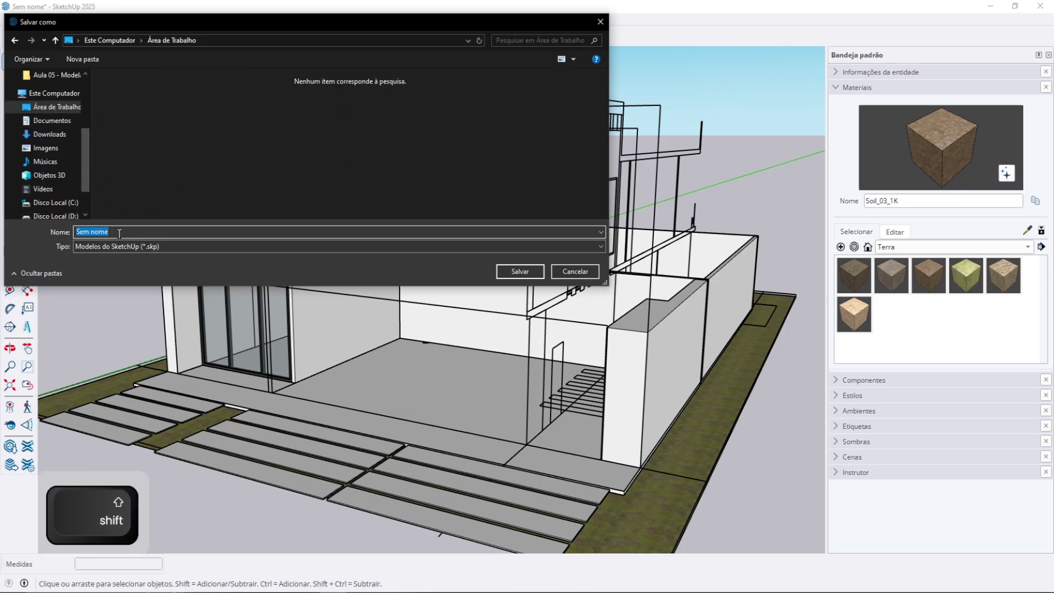
text(Model_3Der)
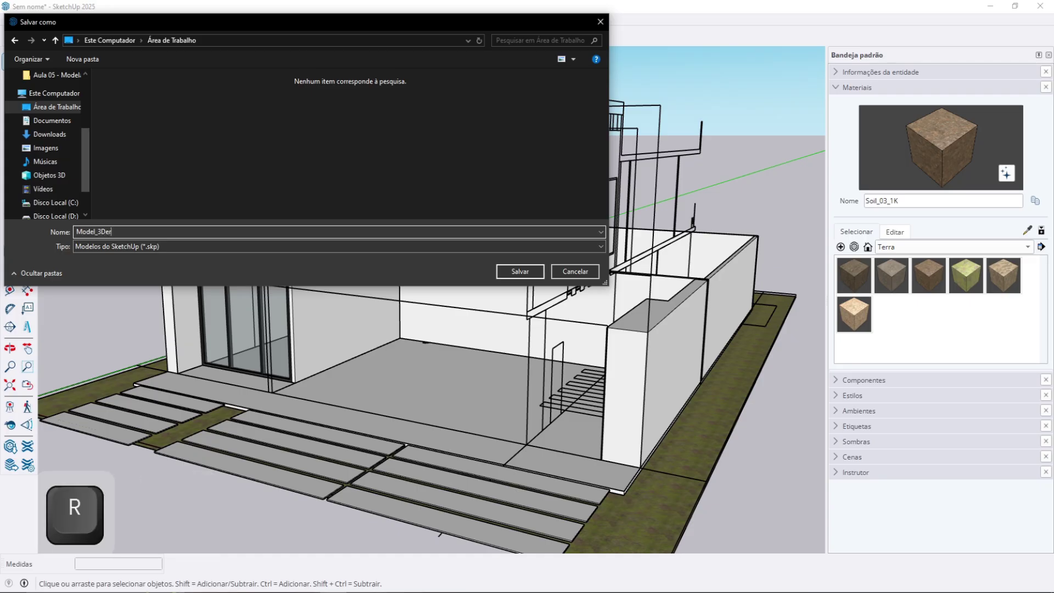
text(izando_01)
click(522, 272)
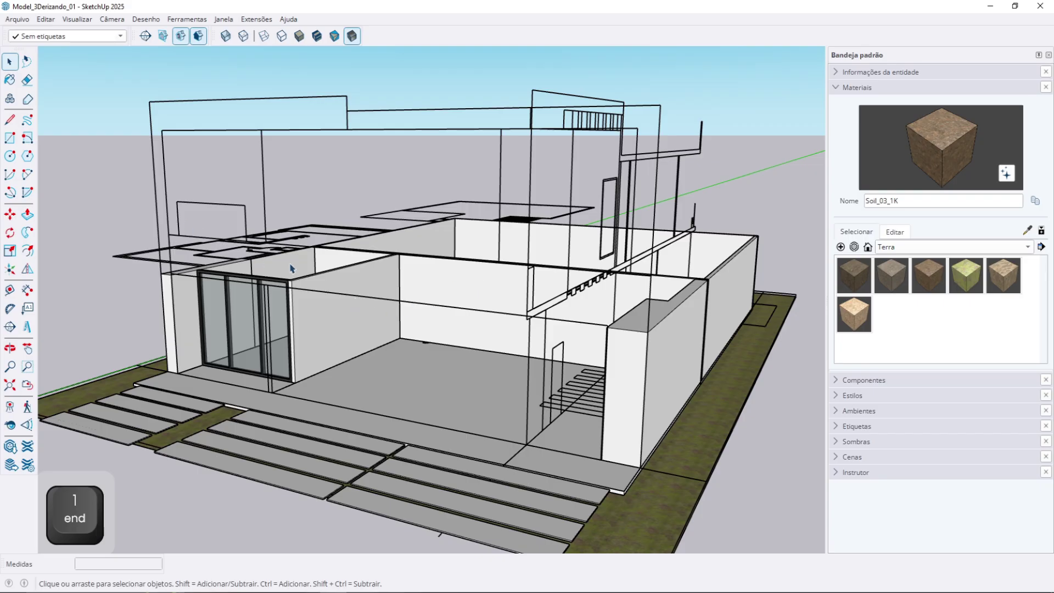
- Try shifting the partition wall beside the glazed panel across the slab, and undo the move
middle_drag(290, 268, 321, 318)
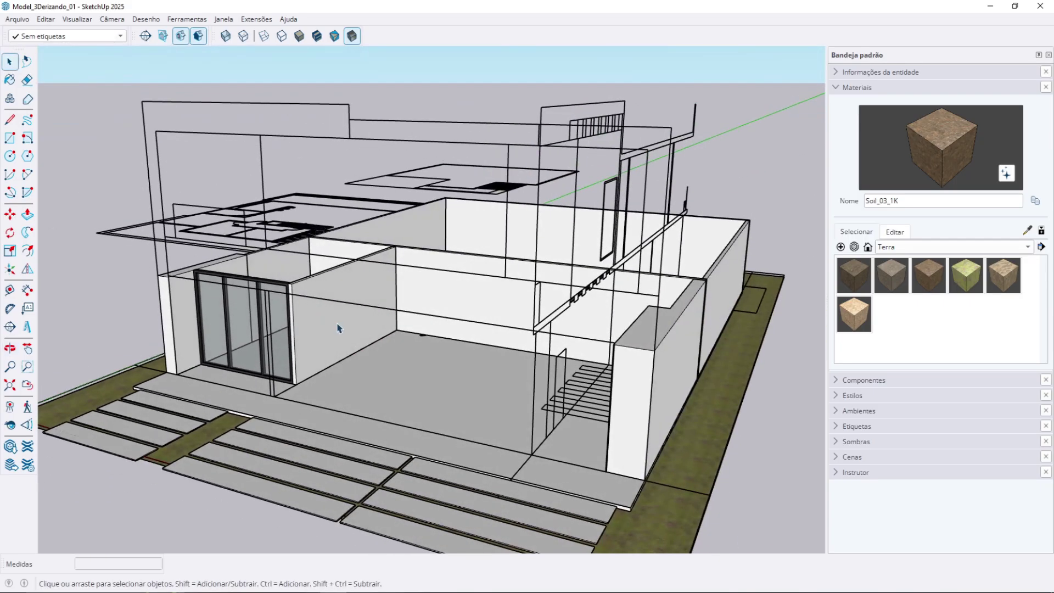
click(335, 330)
key(m)
click(337, 354)
click(388, 369)
key(space)
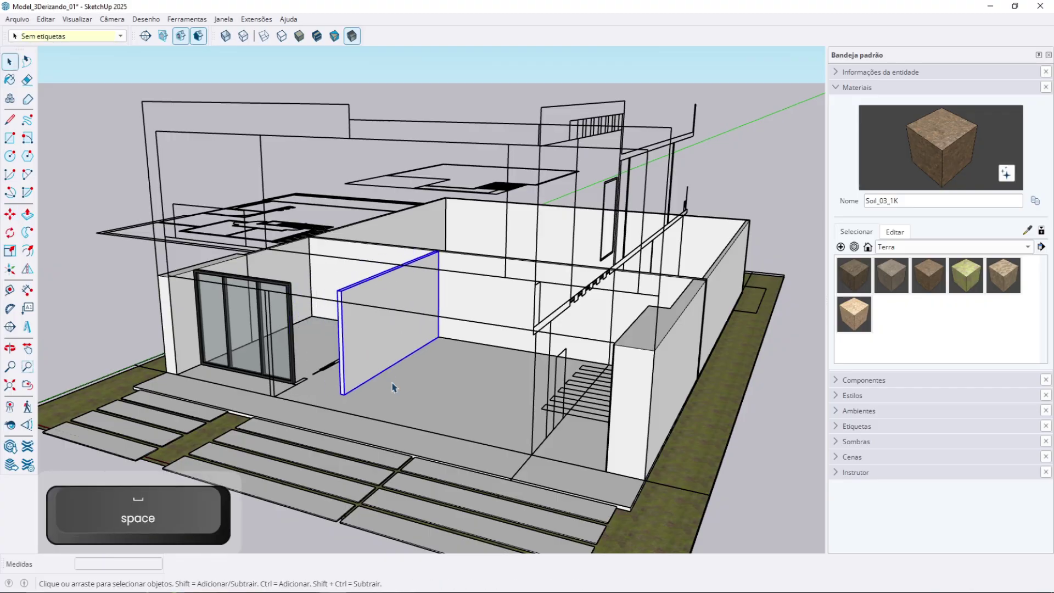
key(ctrl+z)
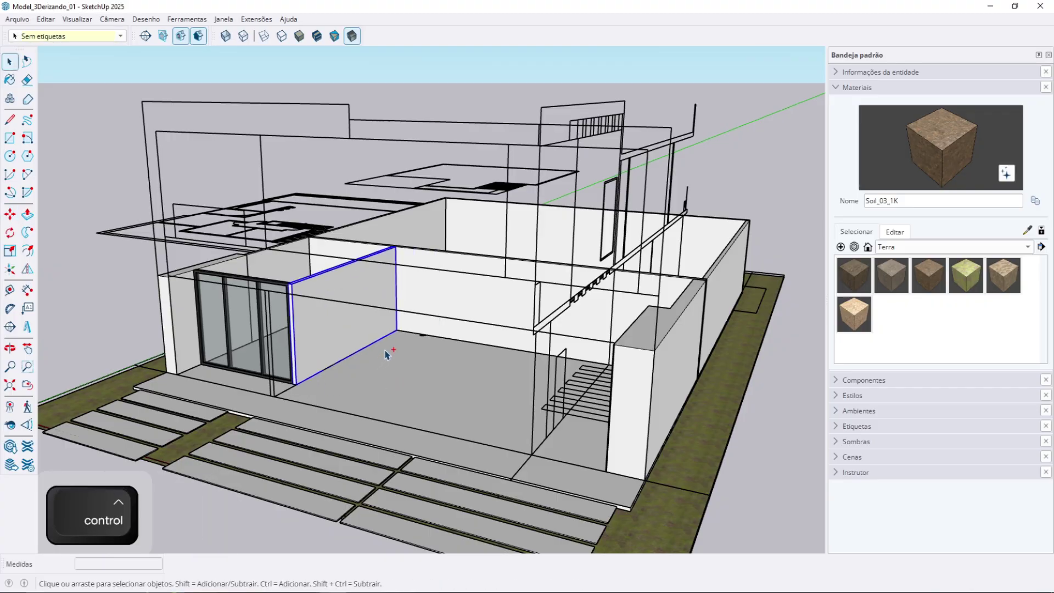
- Save the current model again and deselect the partition wall
key(ctrl+s)
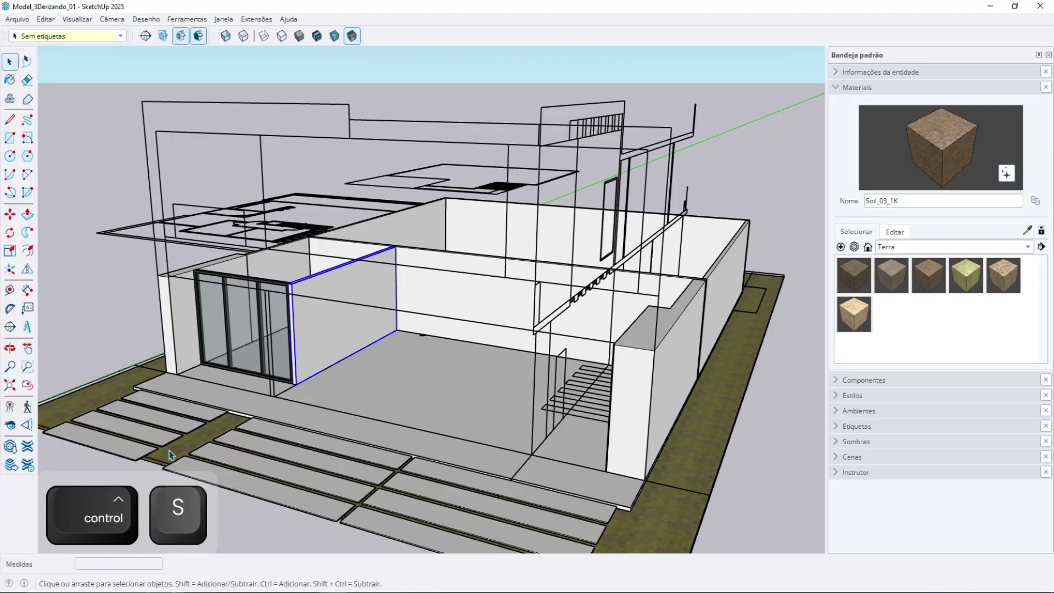
click(126, 191)
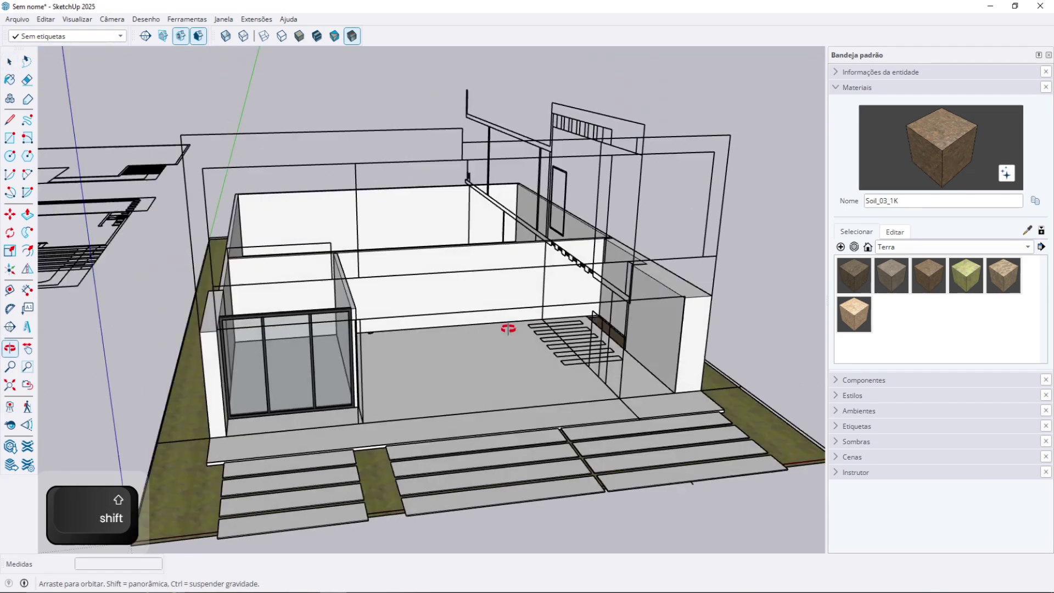
middle_drag(508, 328, 349, 302)
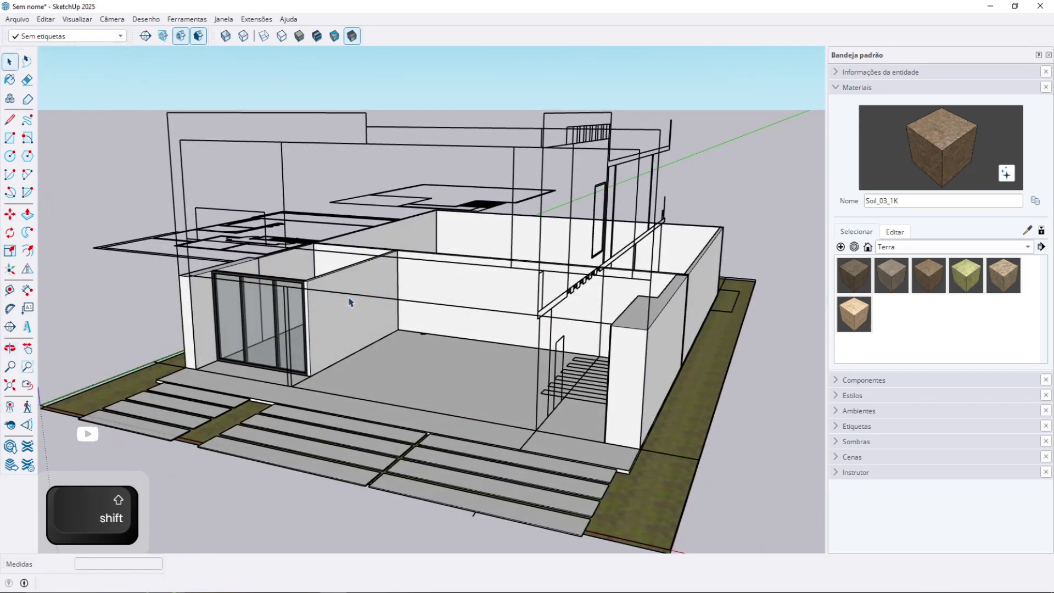